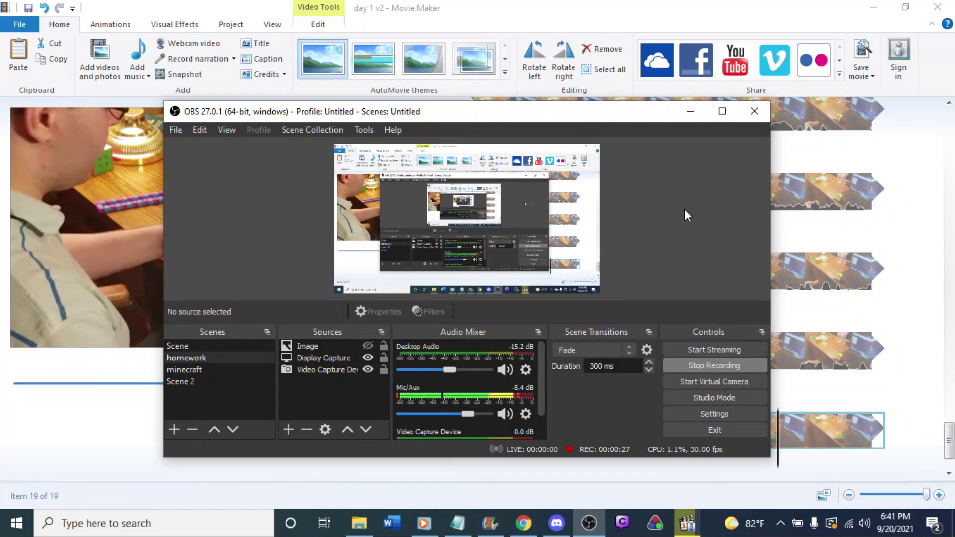
Step: Minimize the recorder window and play the last part of the movie timeline through to its end
click(691, 111)
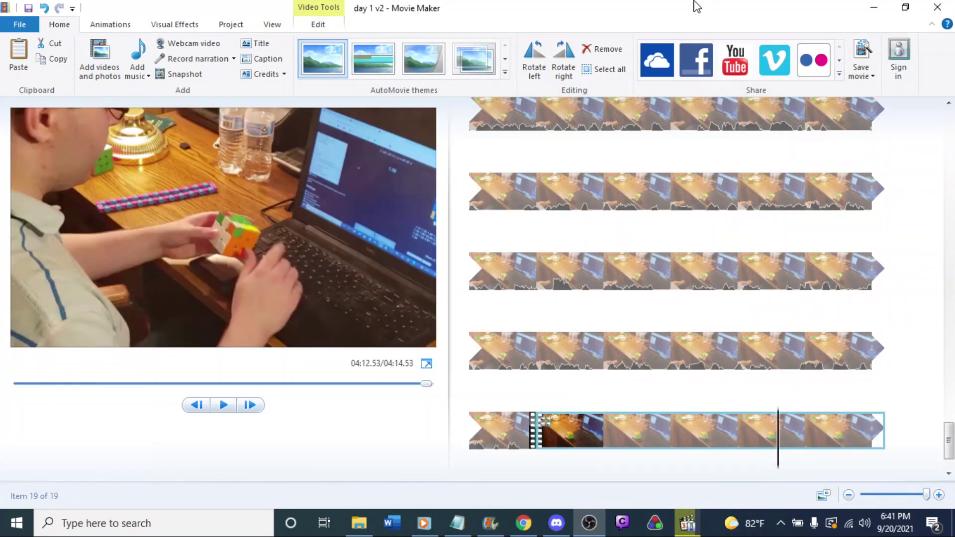
click(594, 352)
click(594, 353)
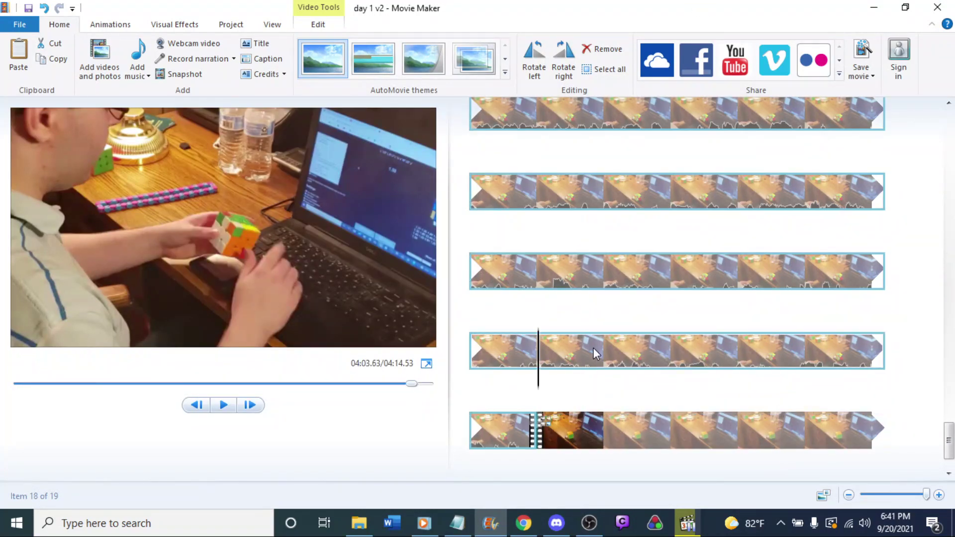
key(space)
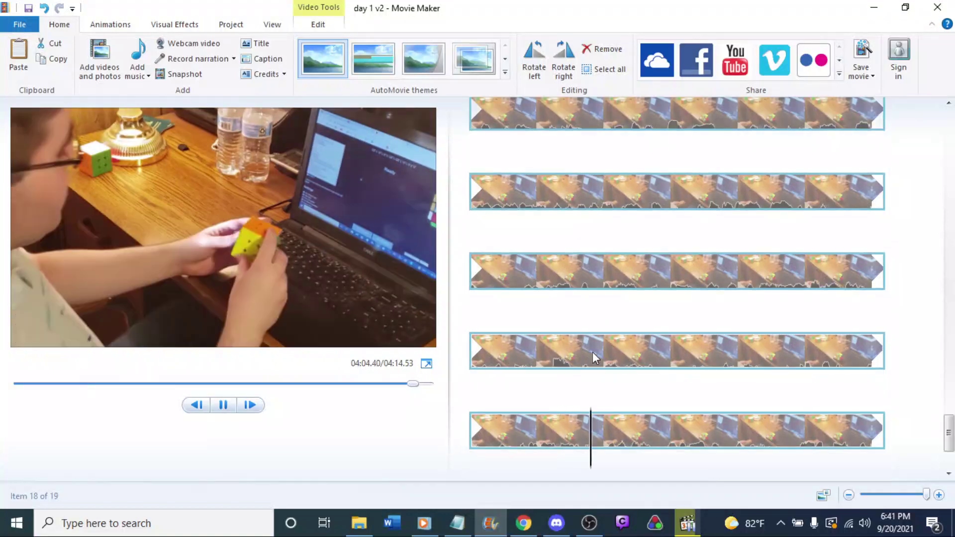
key(space)
scroll(691, 327, up, 2)
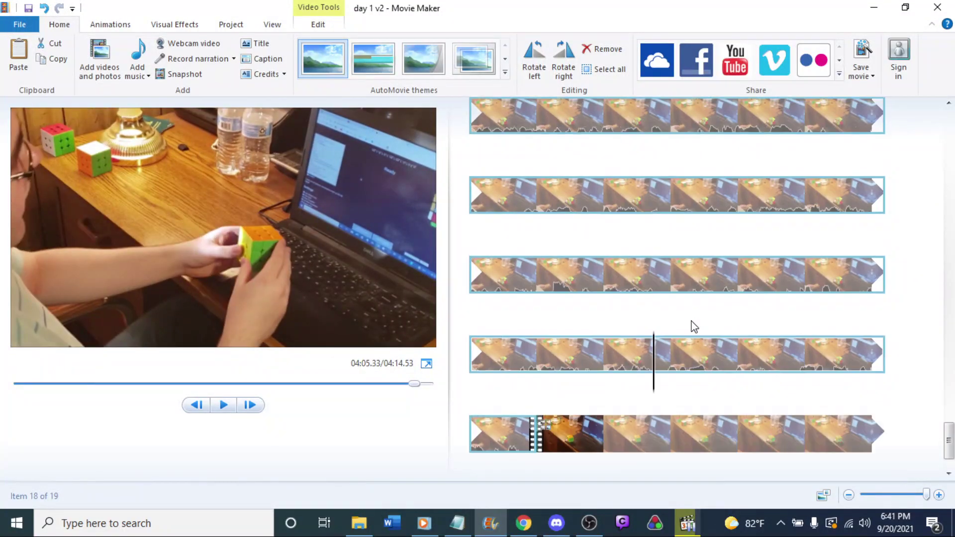
click(652, 245)
key(space)
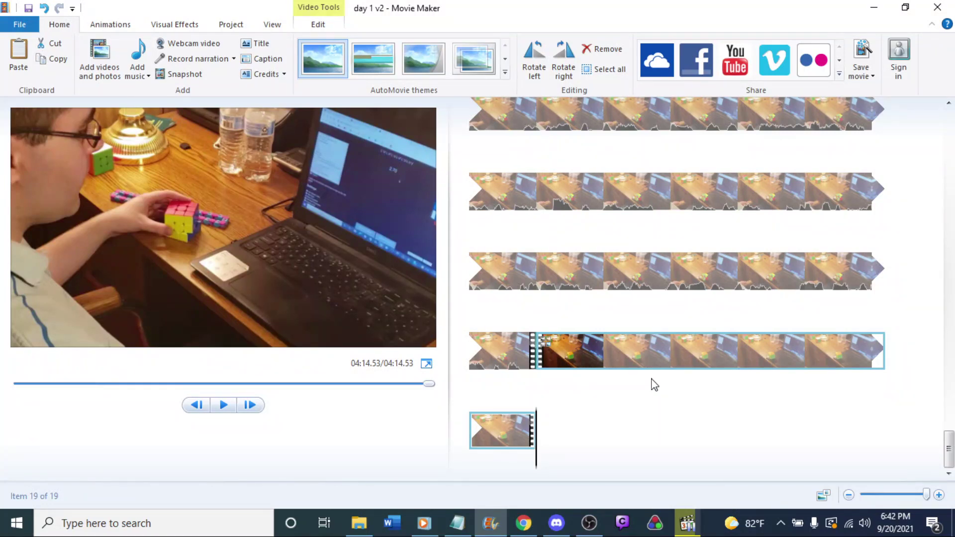
click(582, 367)
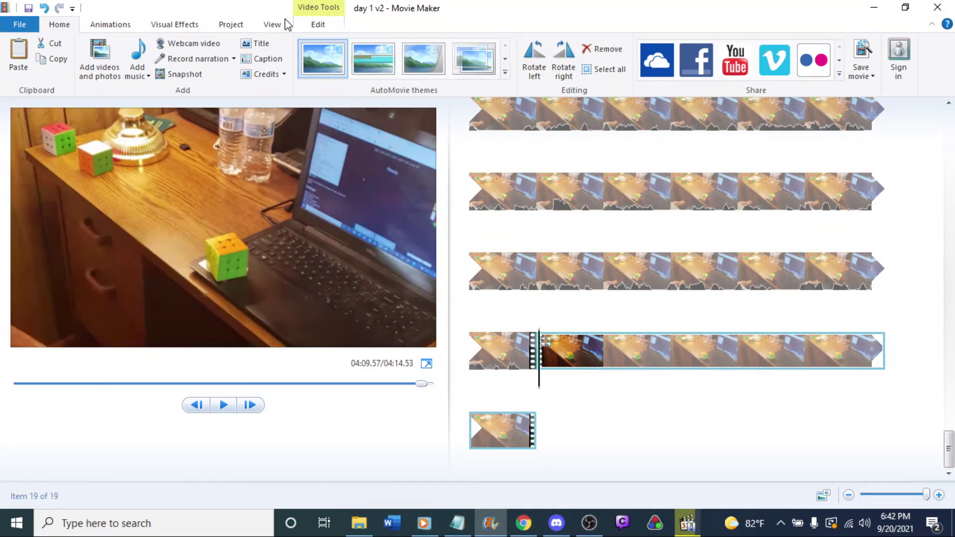
click(256, 61)
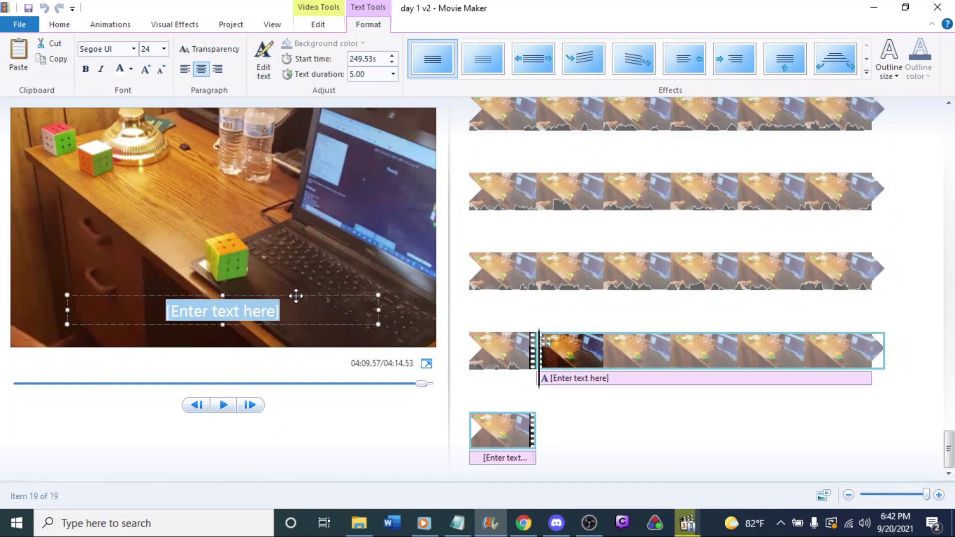
drag(296, 294, 238, 127)
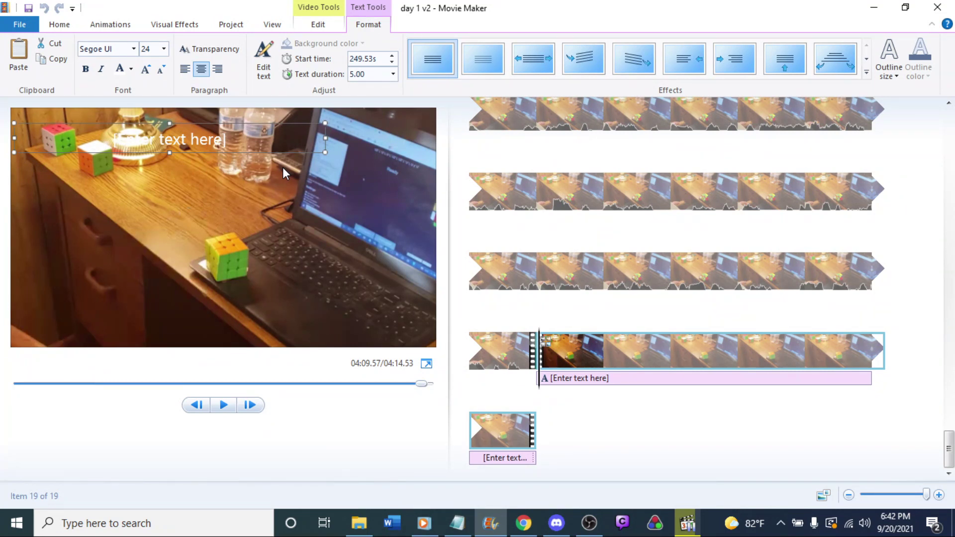
key(Delete)
Step: Add a black title card and place it after the final clip of the movie
click(497, 429)
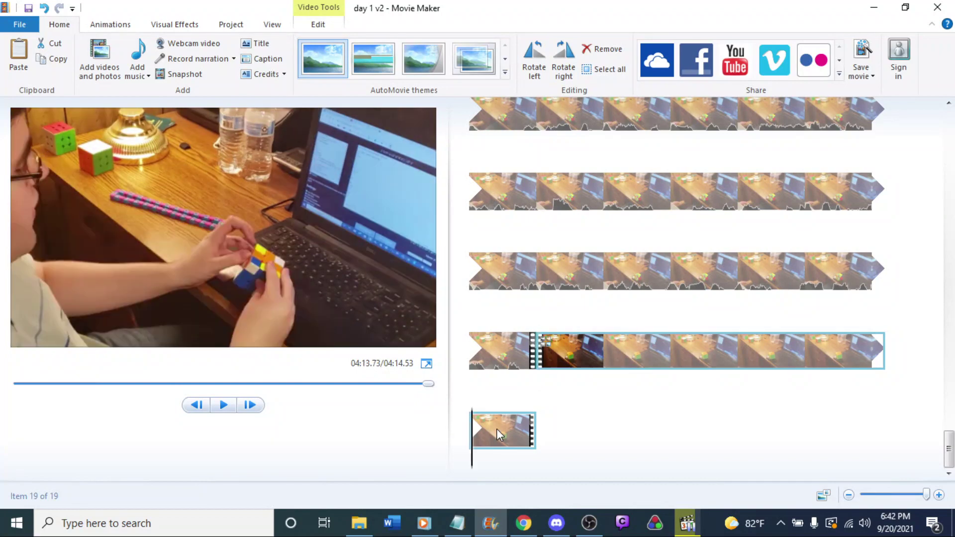
click(258, 44)
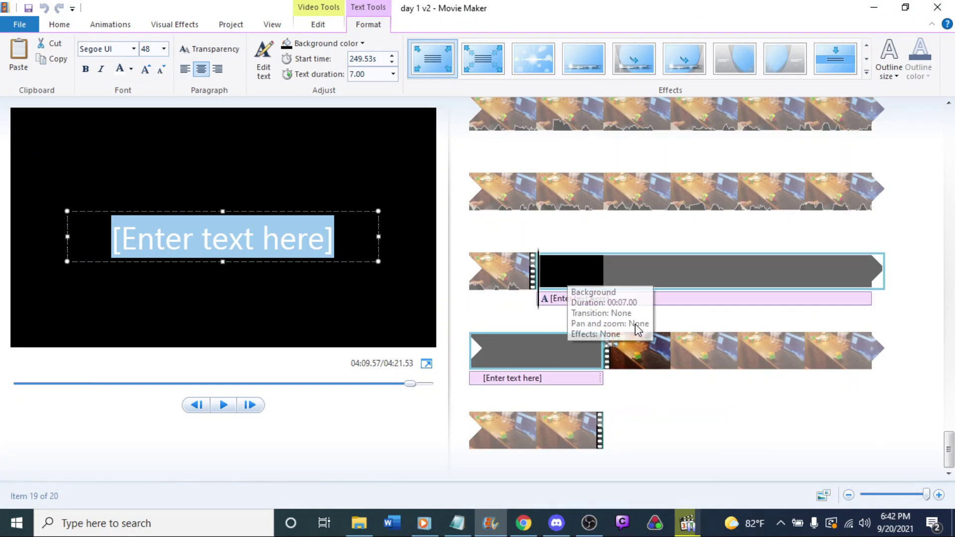
click(632, 442)
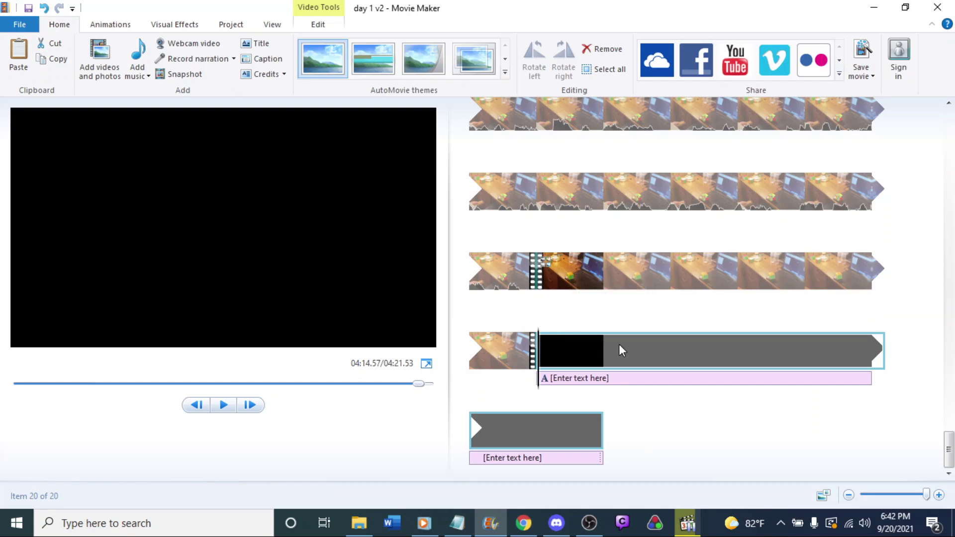
Step: Add a caption to the black title card and place it near the top of the frame
click(262, 58)
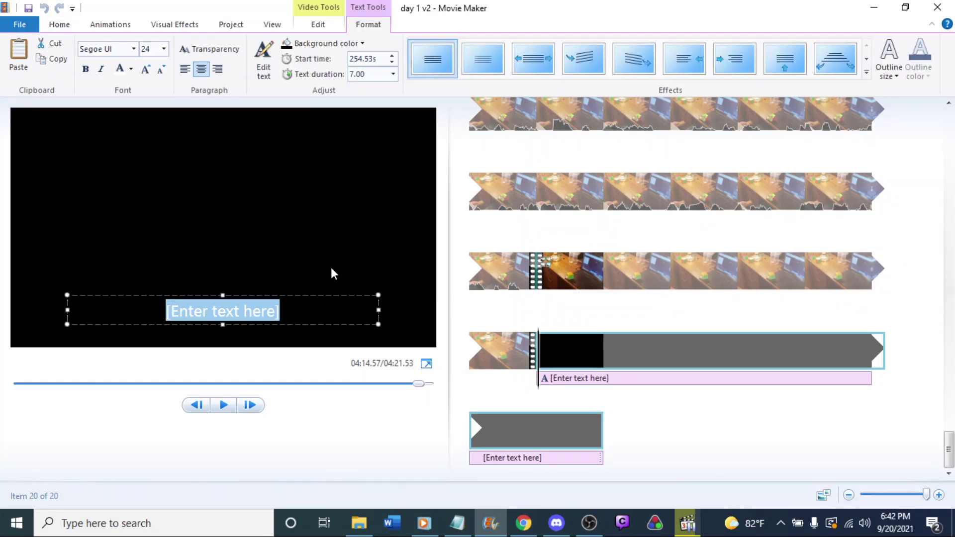
drag(322, 296, 303, 132)
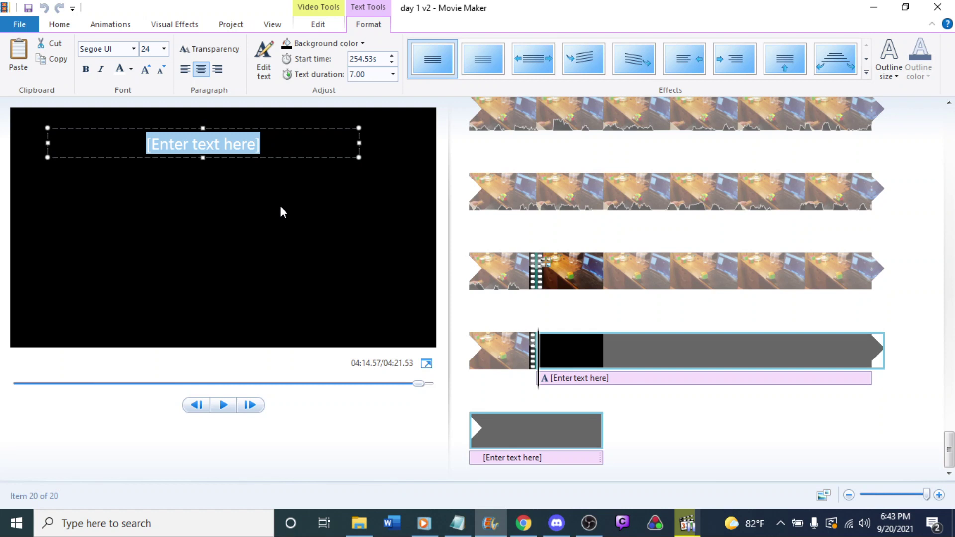
click(618, 297)
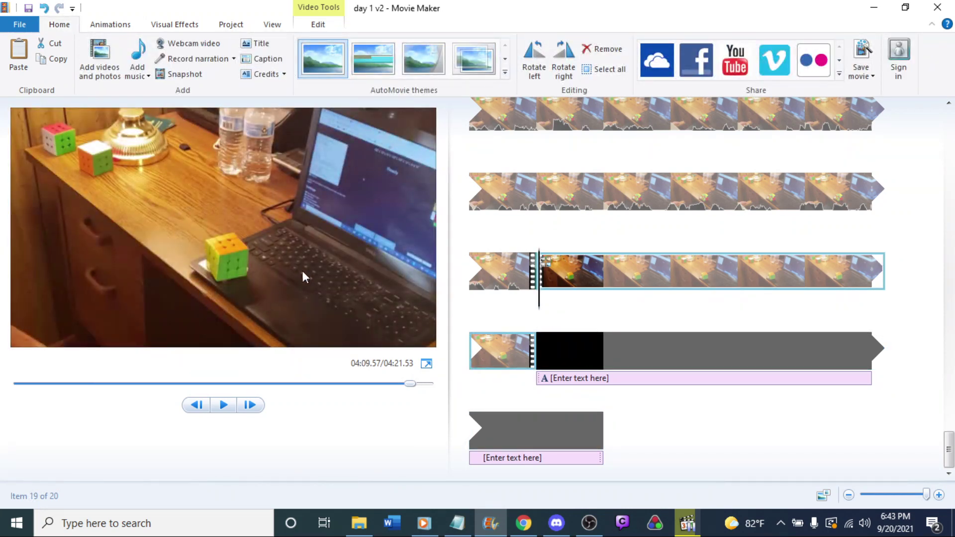
Step: Replace the placeholder text of the title card's caption with "I did that for an hour, then stopped."
click(563, 364)
click(200, 134)
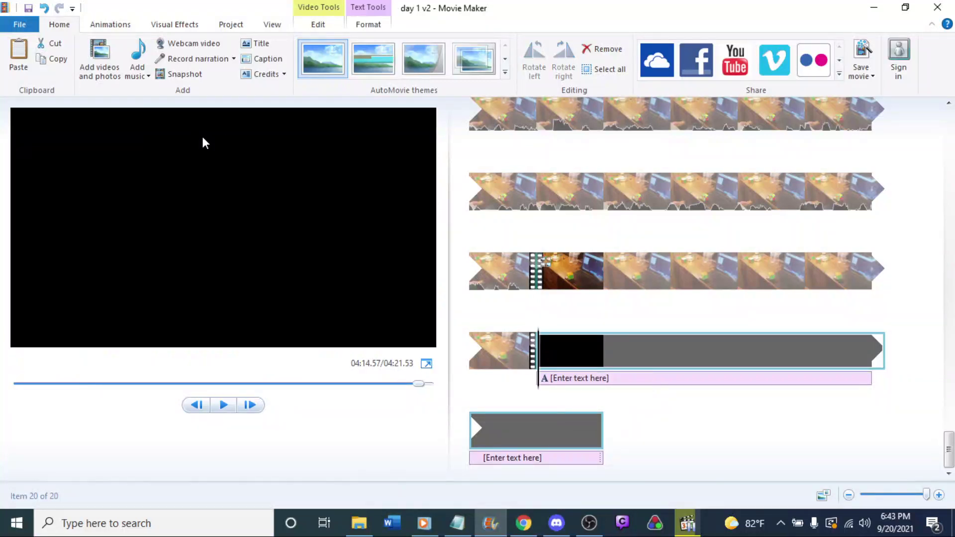
double_click(201, 134)
triple_click(207, 138)
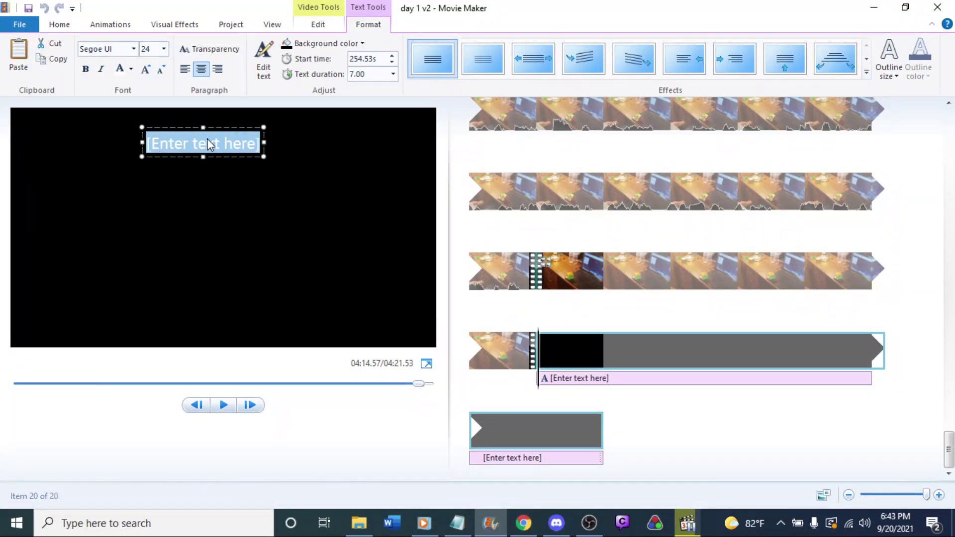
text(I did that for an hour)
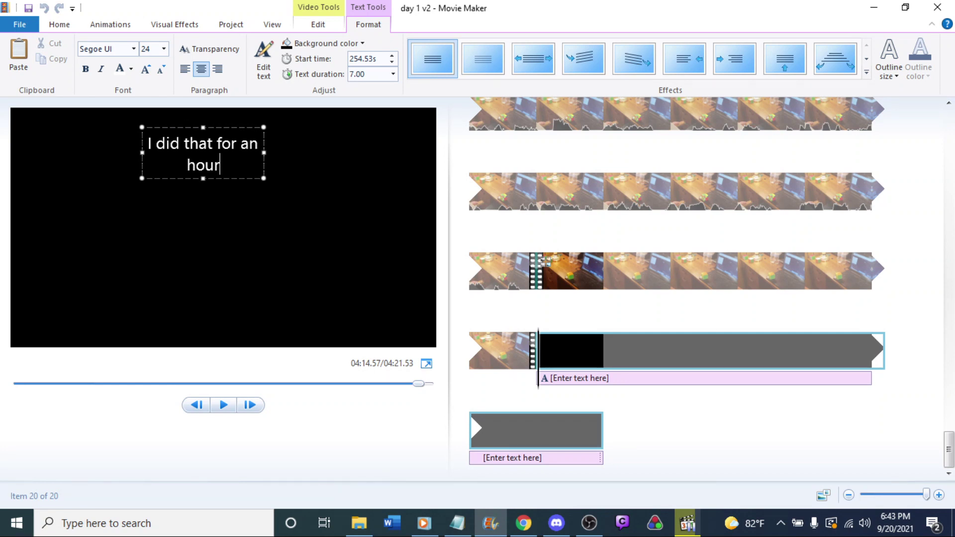
text(.)
key(BackSpace)
text(, then s)
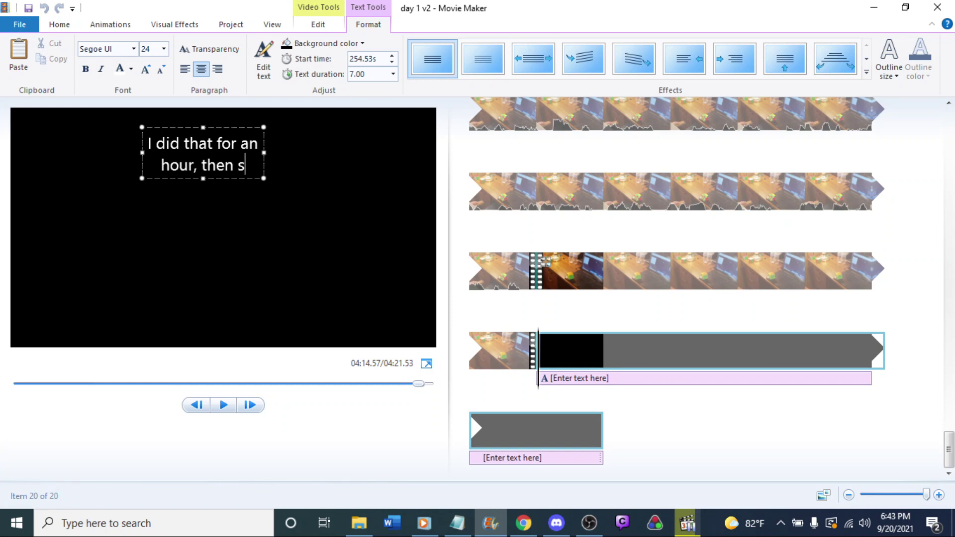
text(topped.)
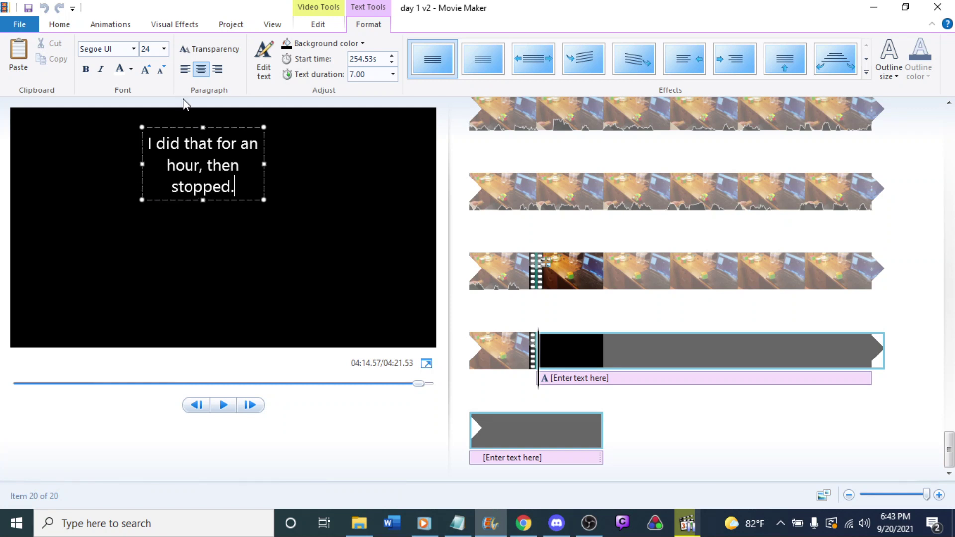
Step: Widen the caption across the full frame at its top edge and append "That brings us to the end of Day 1."
drag(219, 118, 92, 102)
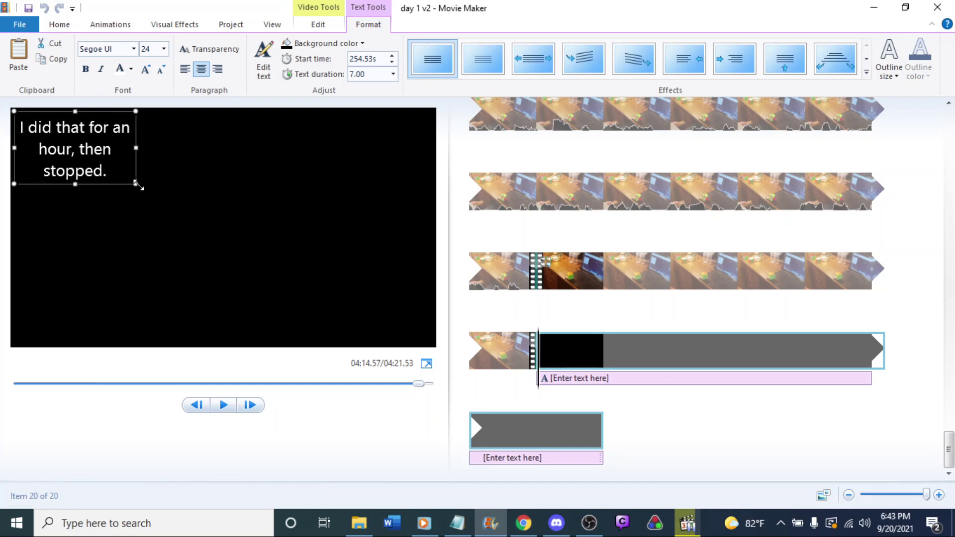
drag(139, 186, 433, 343)
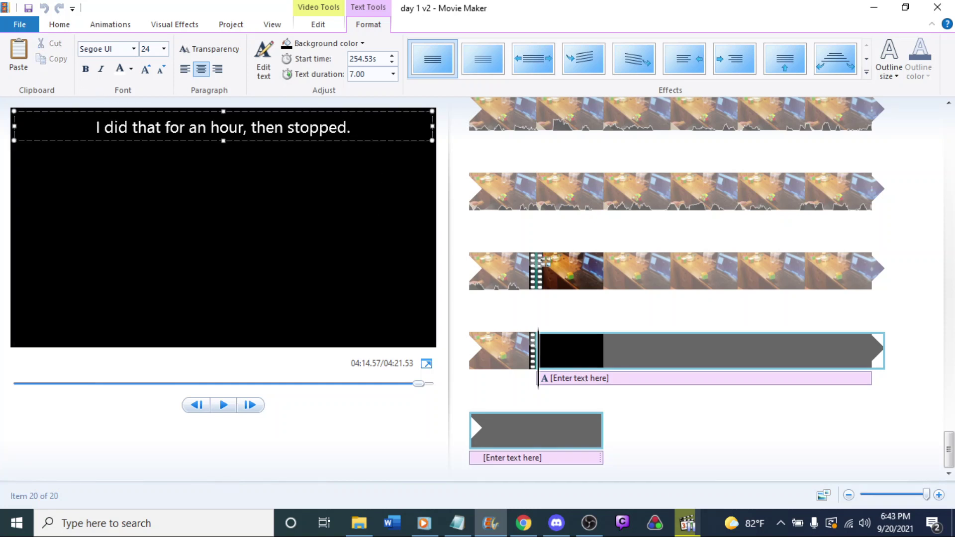
text(That br)
key(BackSpace)
key(BackSpace)
key(BackSpace)
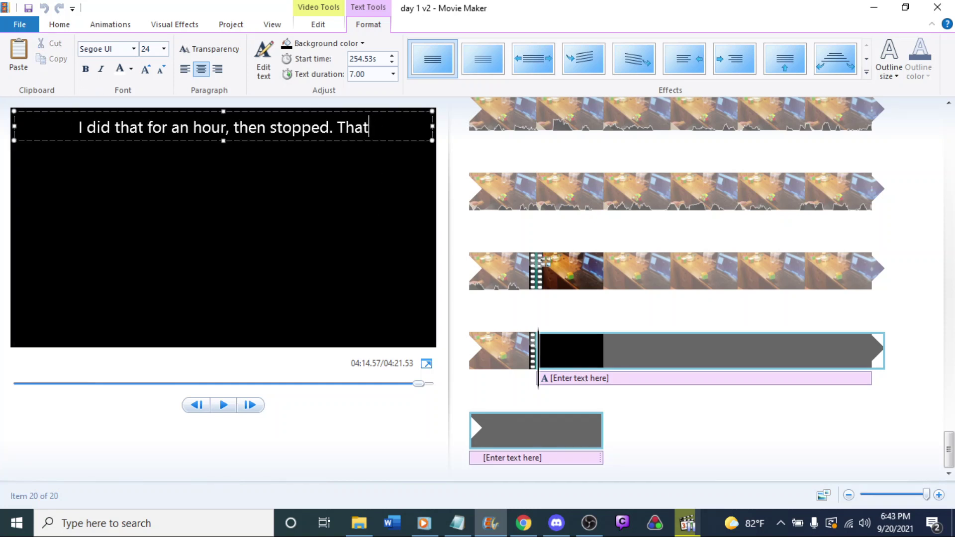
text(brings us to th)
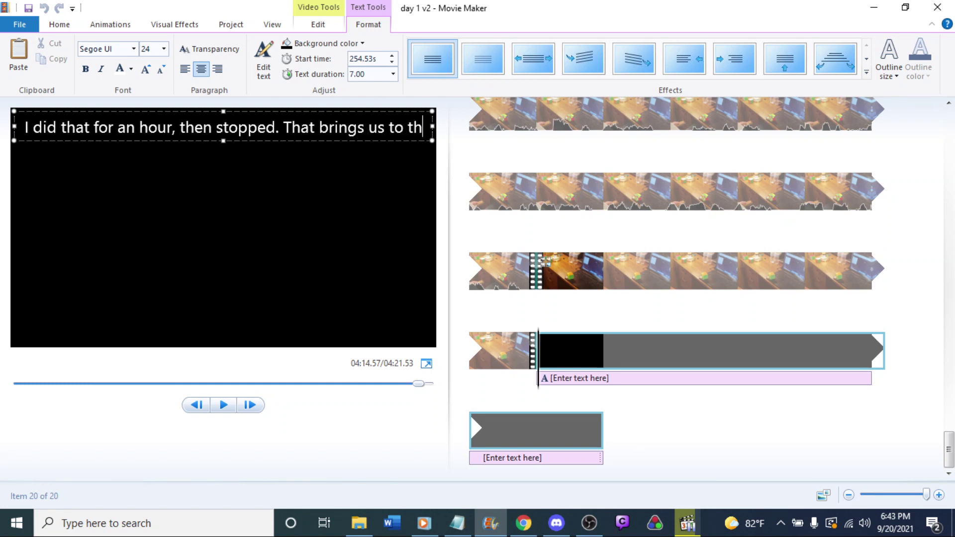
text(e end of day)
key(BackSpace)
key(BackSpace)
key(BackSpace)
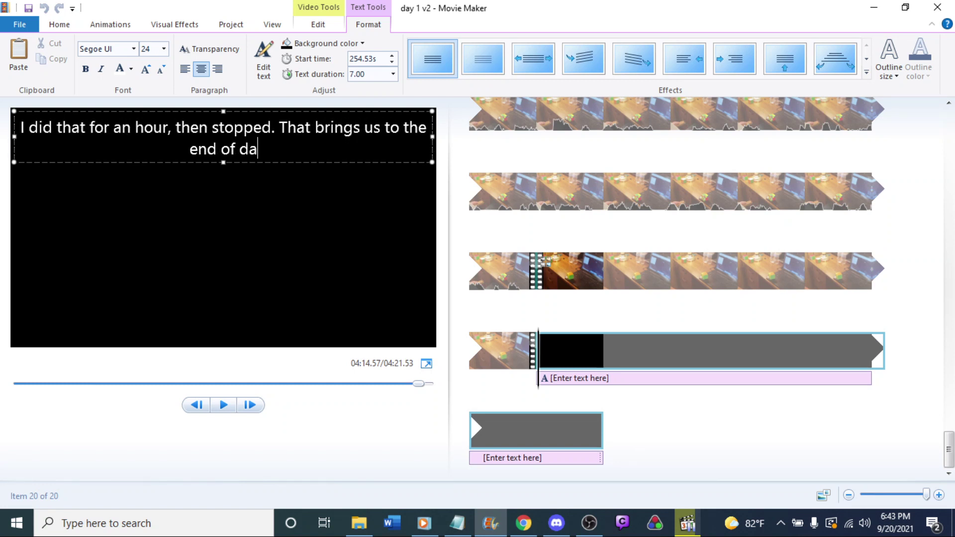
text(Day 1.)
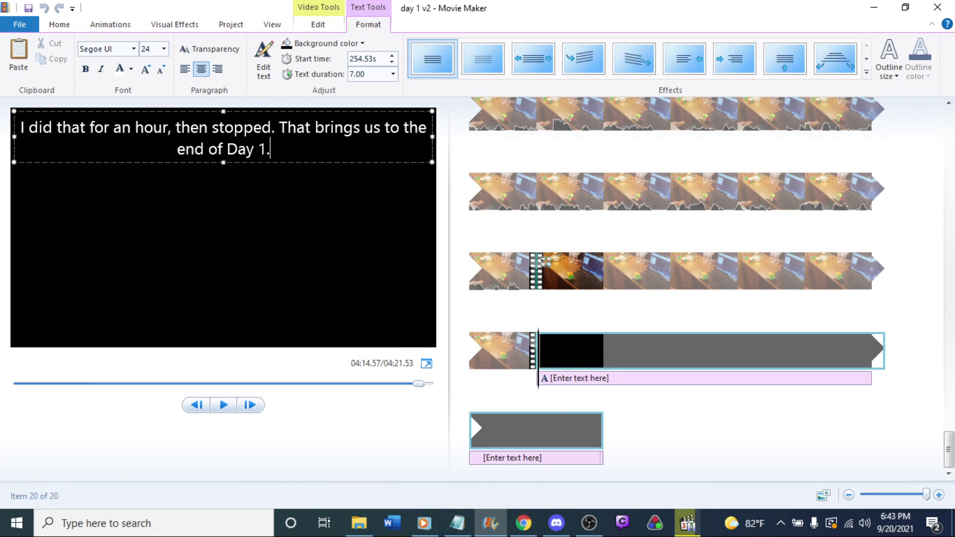
drag(434, 148, 298, 156)
drag(225, 114, 289, 113)
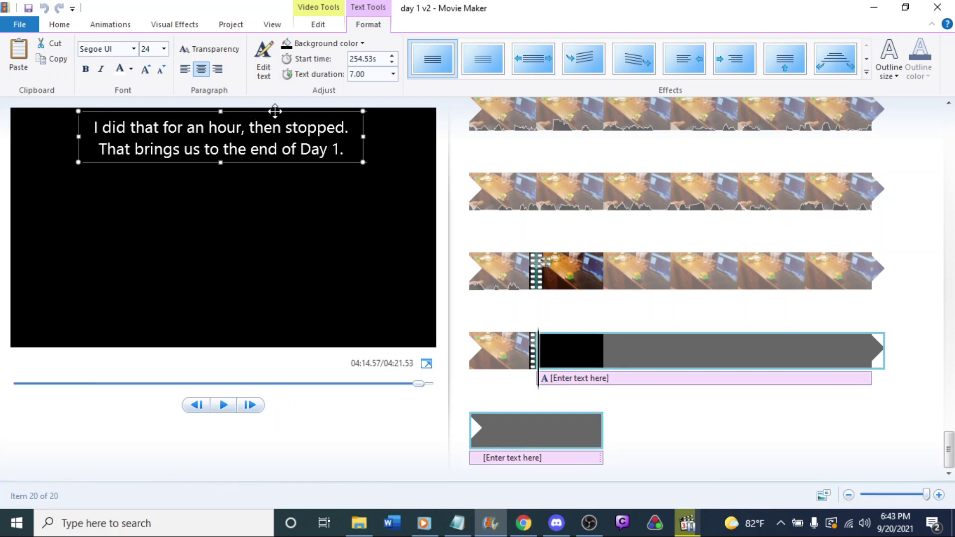
key(ctrl+z)
key(ctrl+z)
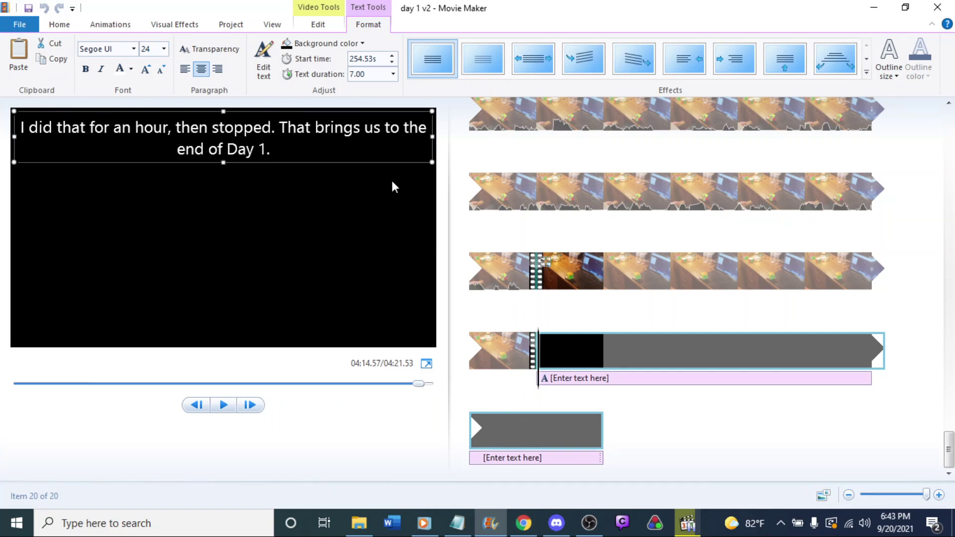
Step: Set the caption's font size to 48 and move its text box to the vertical middle of the frame
click(164, 49)
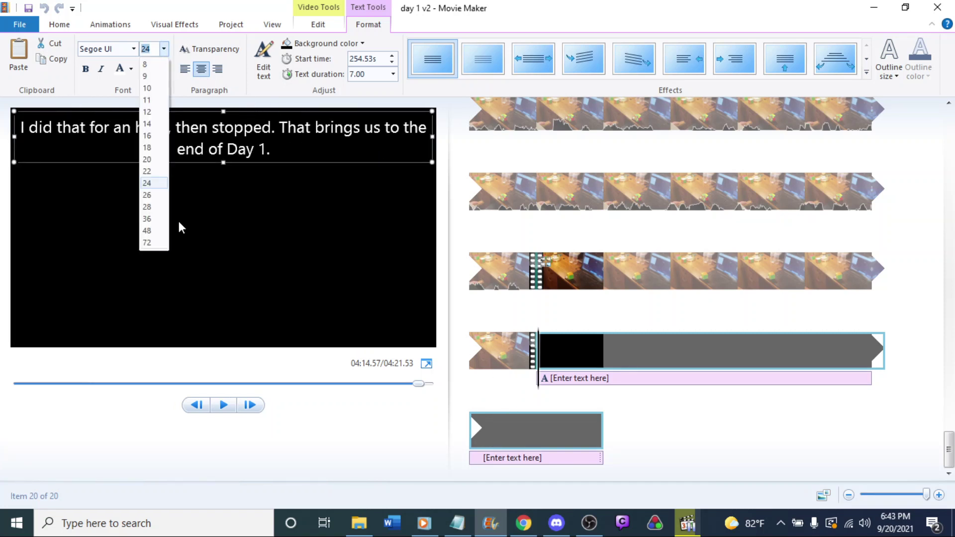
click(147, 243)
click(164, 48)
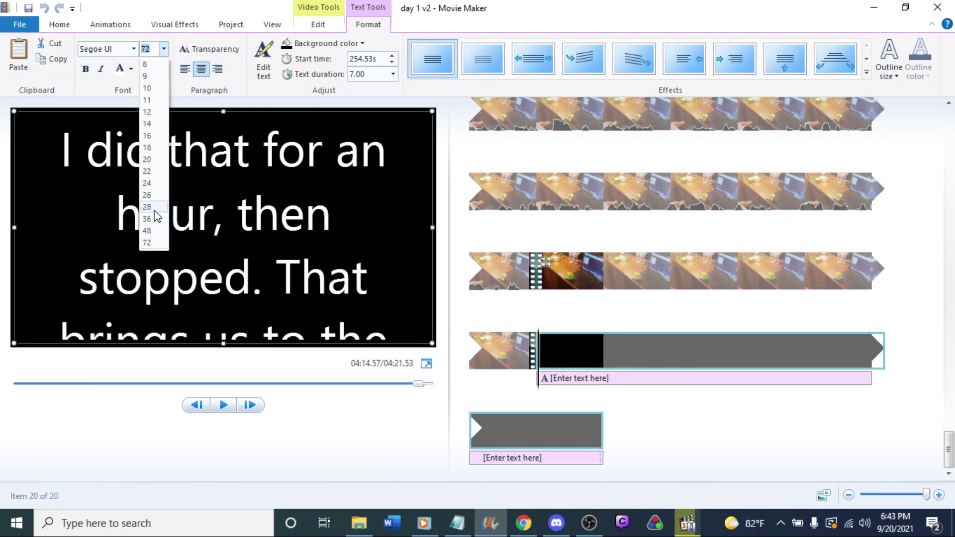
click(148, 231)
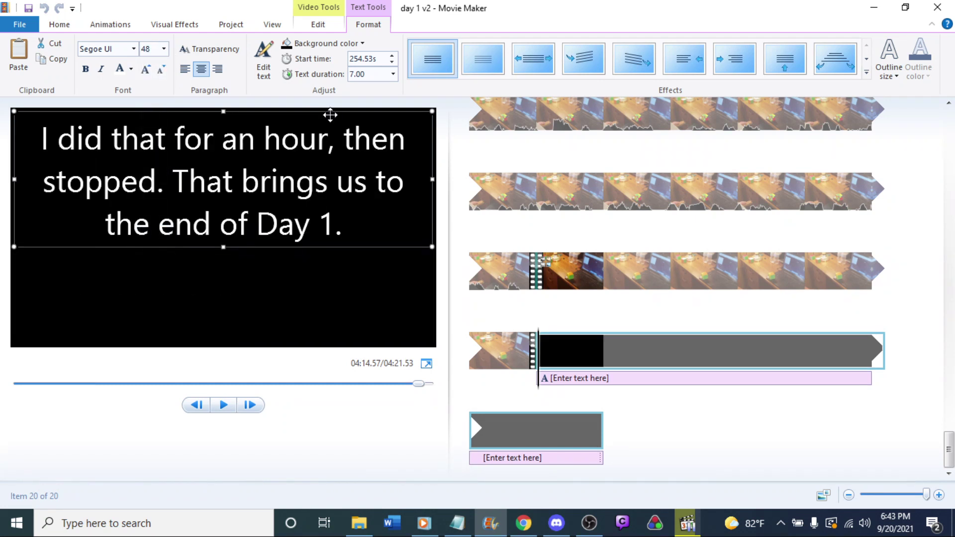
drag(330, 115, 328, 157)
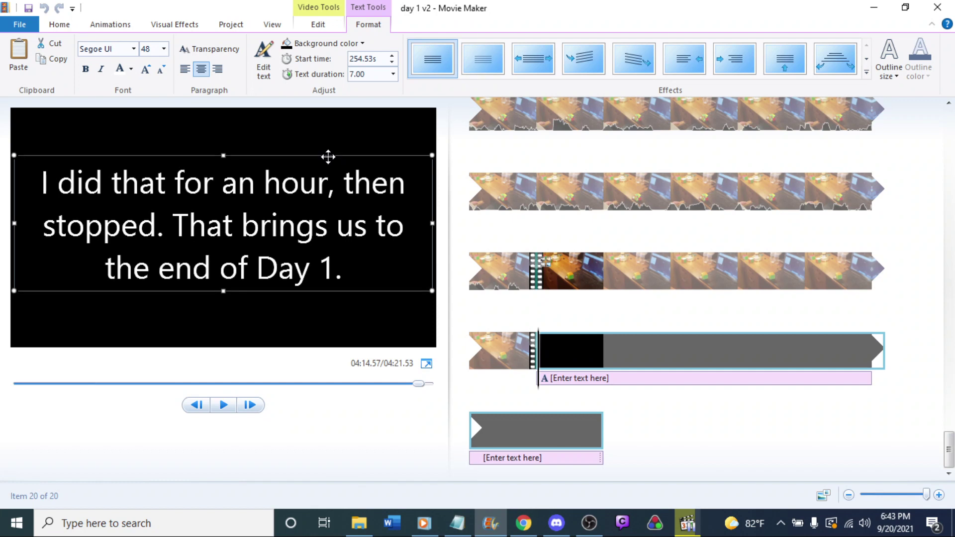
Step: Play back the end title card, and start playback from the beginning of the clip before it
click(554, 348)
key(space)
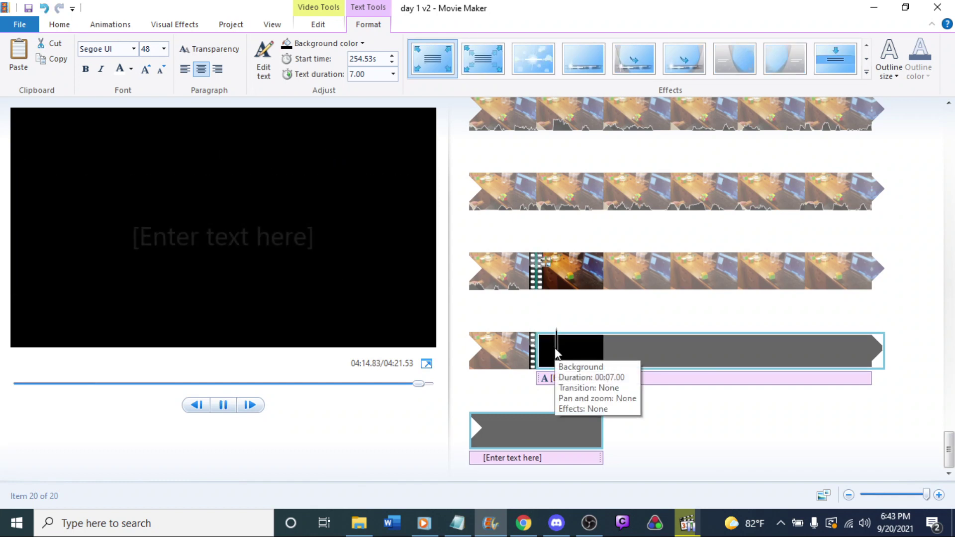
key(space)
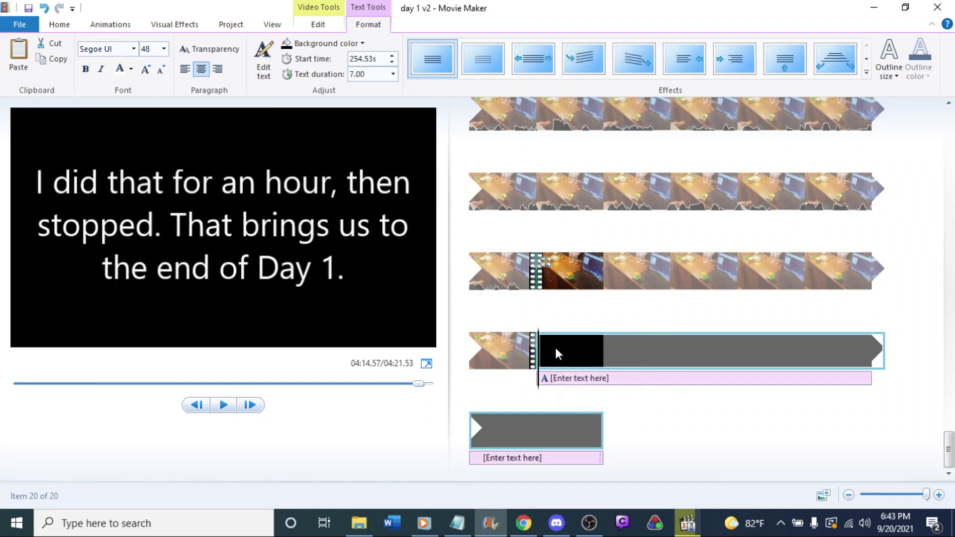
key(space)
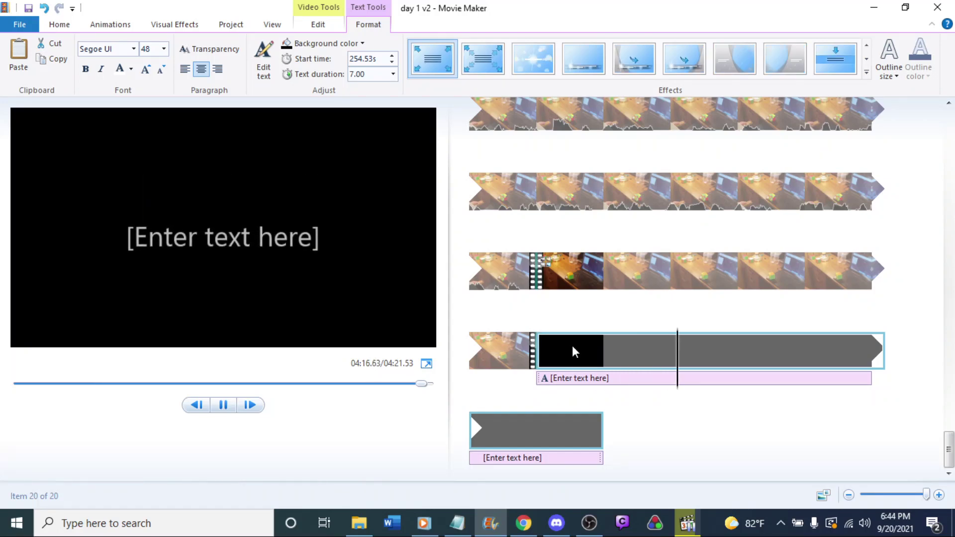
click(560, 258)
key(space)
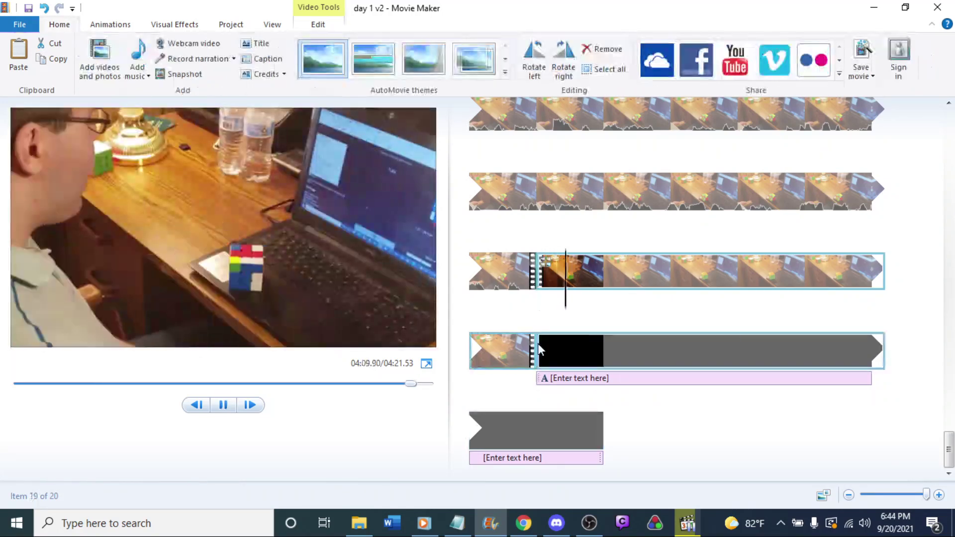
Step: Move the text box of the "I did that for an hour, then stopped..." caption slightly upward in the frame
click(506, 355)
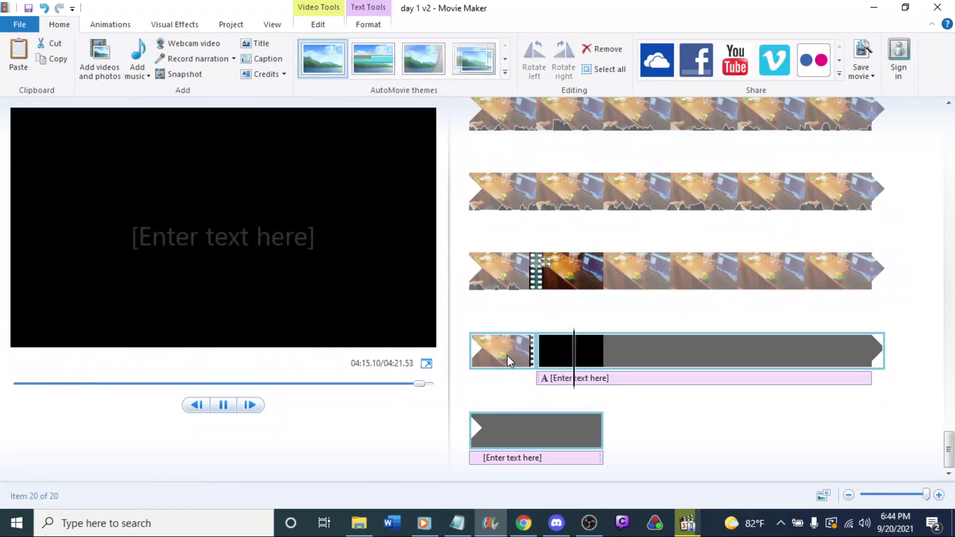
click(557, 387)
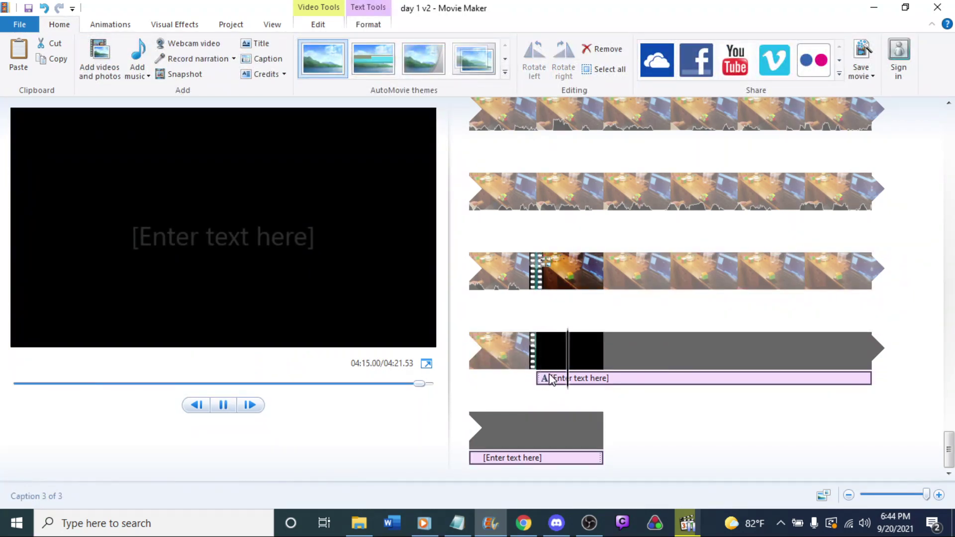
click(342, 296)
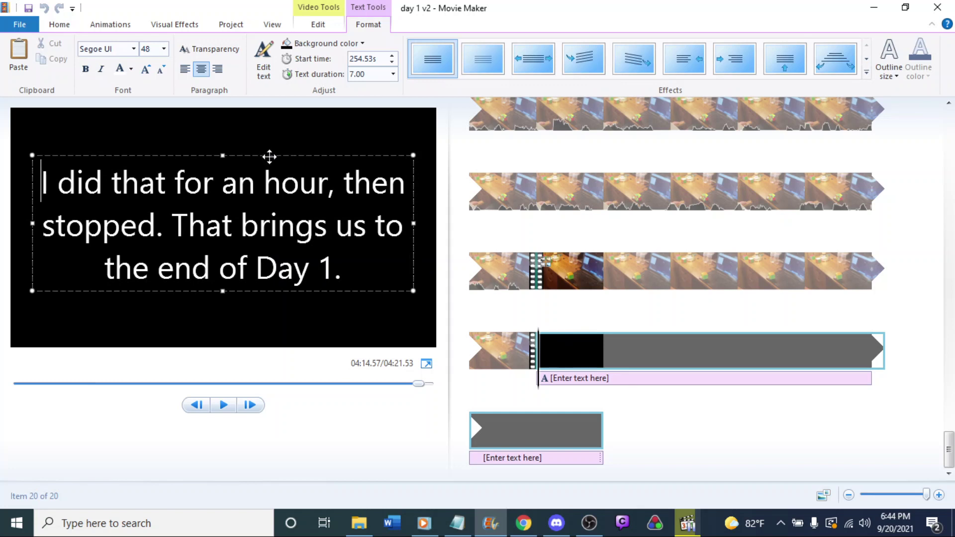
drag(271, 154, 270, 150)
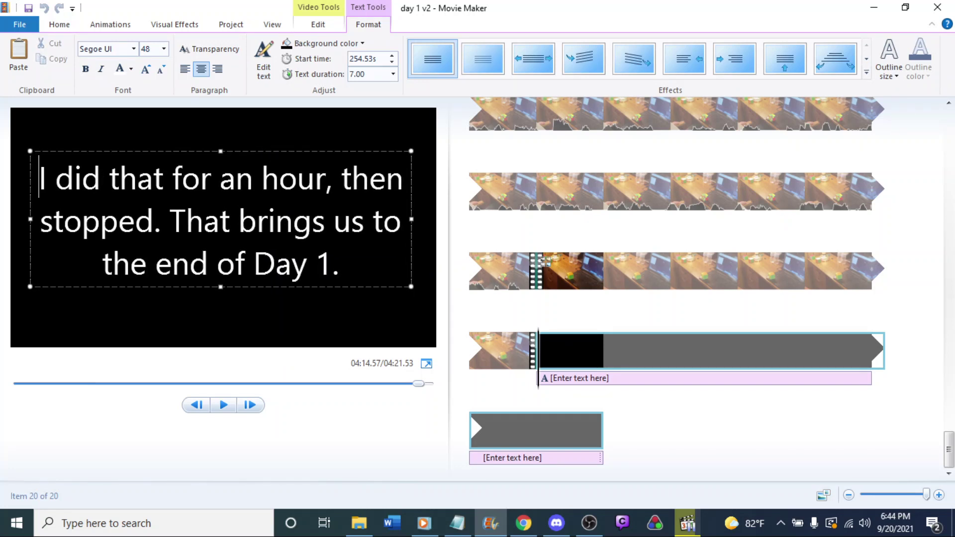
Step: Try to play back the title card, and delete the stray spaces entered before the caption's first word
click(582, 387)
key(space)
click(548, 352)
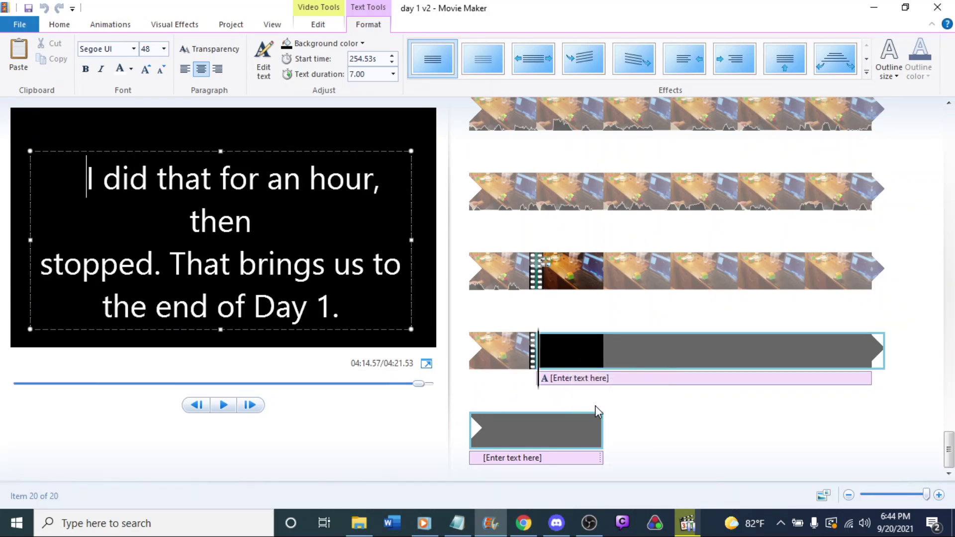
key(BackSpace)
key(BackSpace)
key(BackSpace)
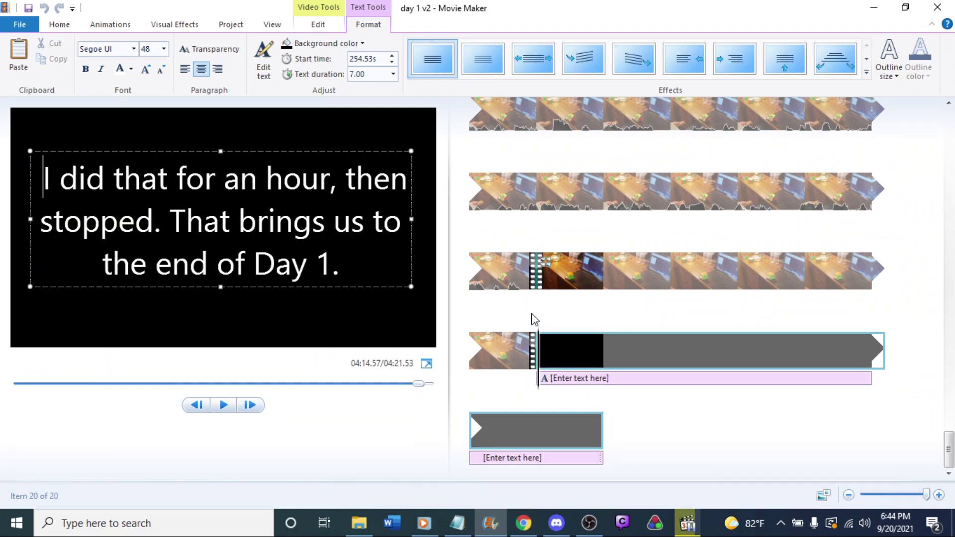
click(564, 351)
key(space)
click(563, 351)
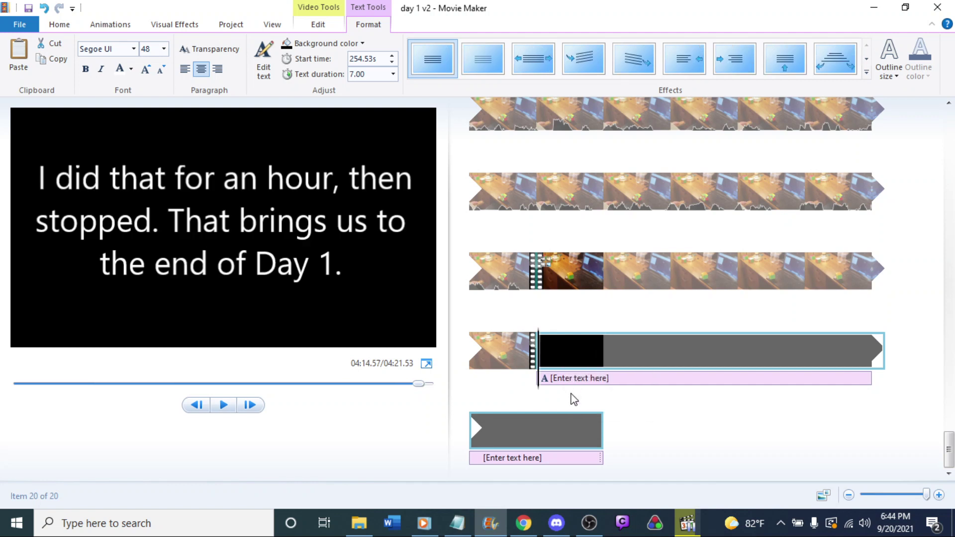
Step: Copy the entire text of the closing caption
click(217, 226)
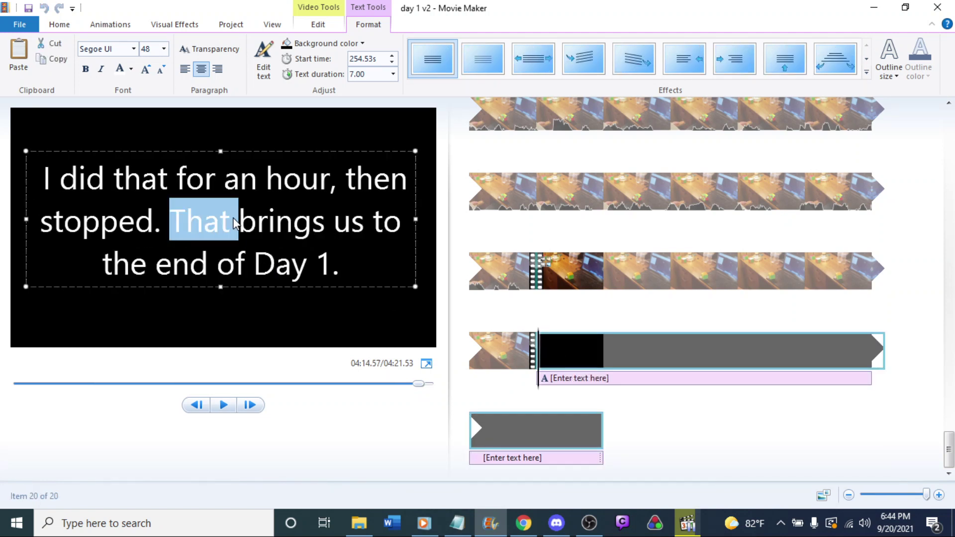
triple_click(217, 227)
key(Down)
key(End)
key(ctrl+shift+Left)
key(ctrl+shift+Left)
key(ctrl+a)
key(ctrl+c)
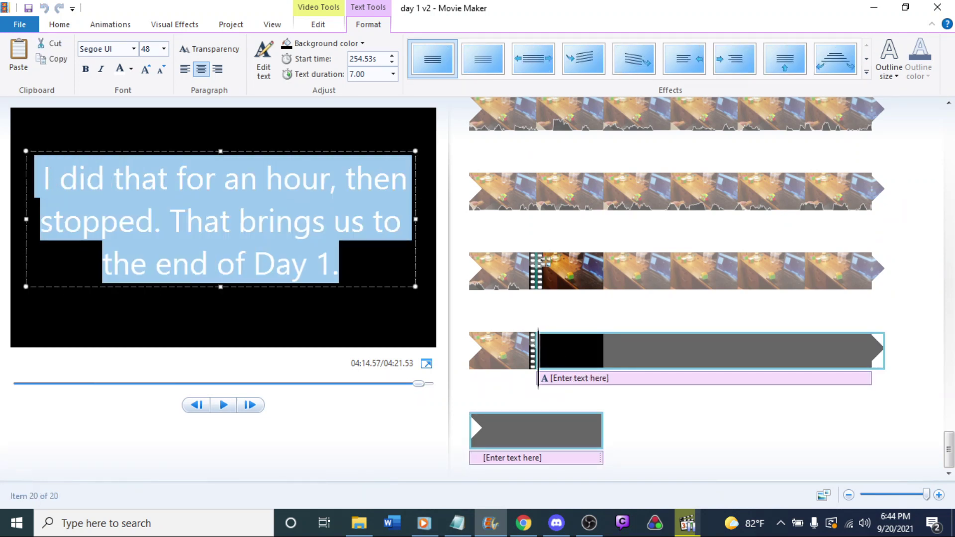
Step: Replace the remaining "[Enter text here]" caption on the title card with the copied "I did that for an hour..." text
click(563, 386)
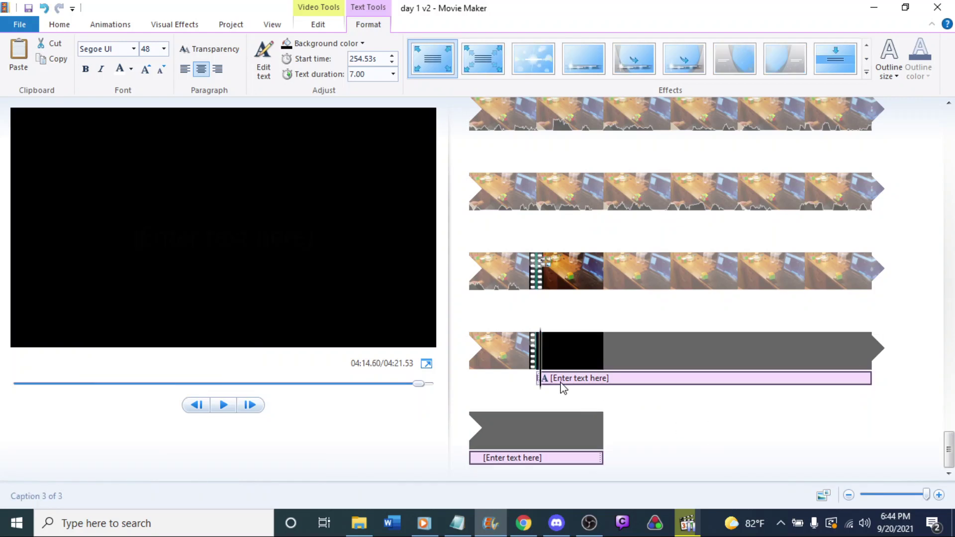
double_click(259, 241)
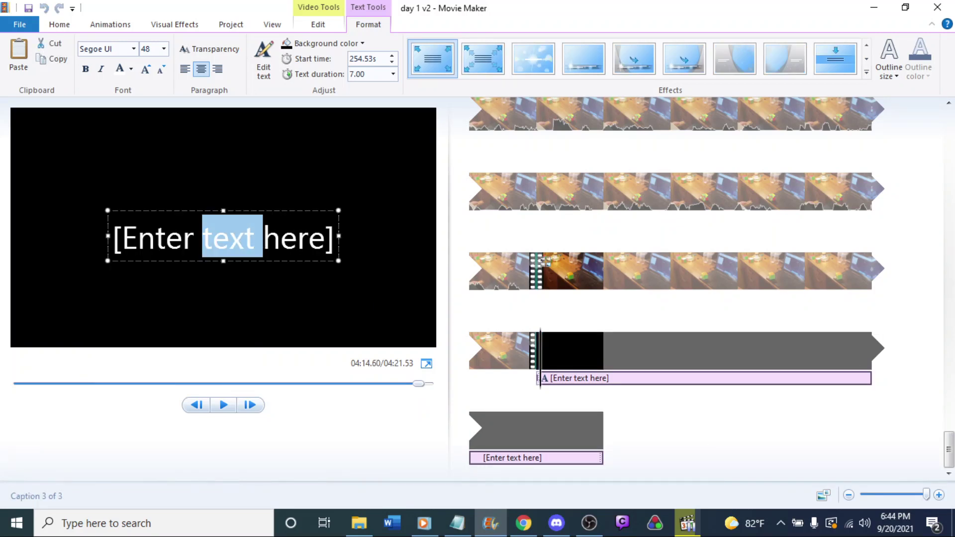
click(269, 243)
key(ctrl+a)
text(1.)
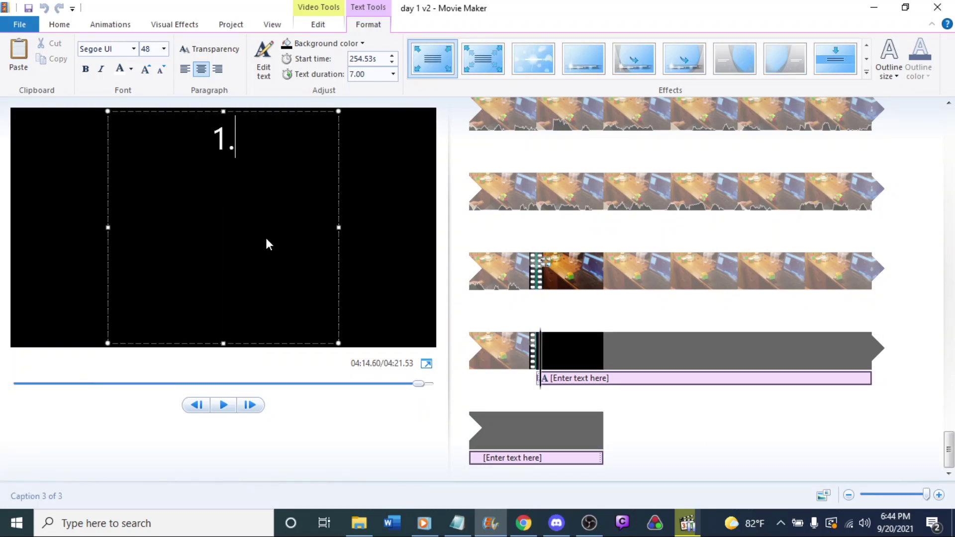
key(ctrl+z)
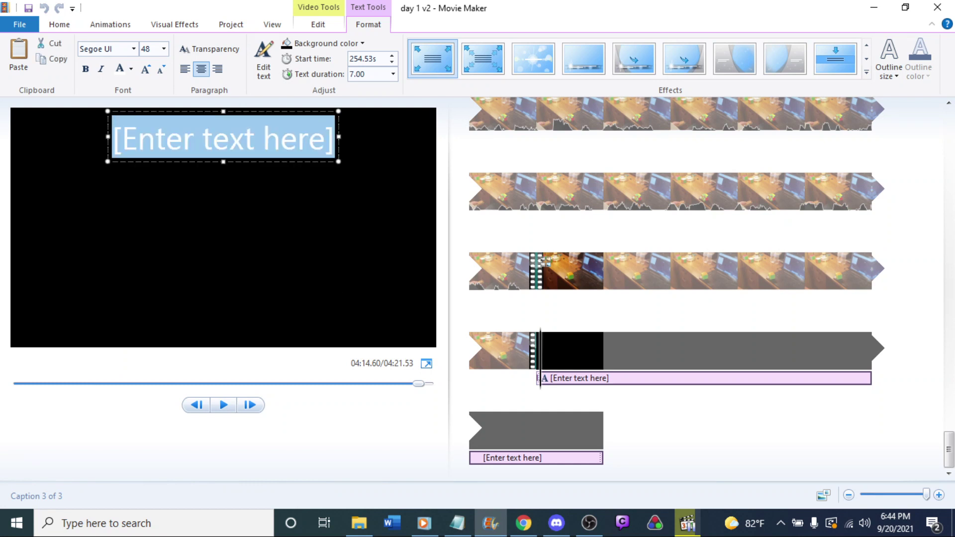
text(1.)
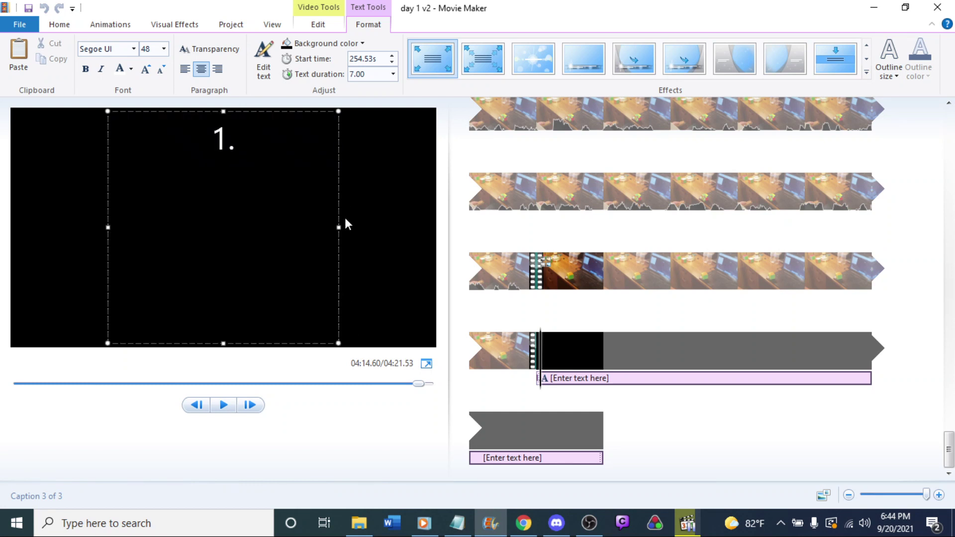
key(ctrl+v)
Step: Widen the pasted caption's text box so the text fits on three lines, and center it in the frame
drag(338, 227, 433, 219)
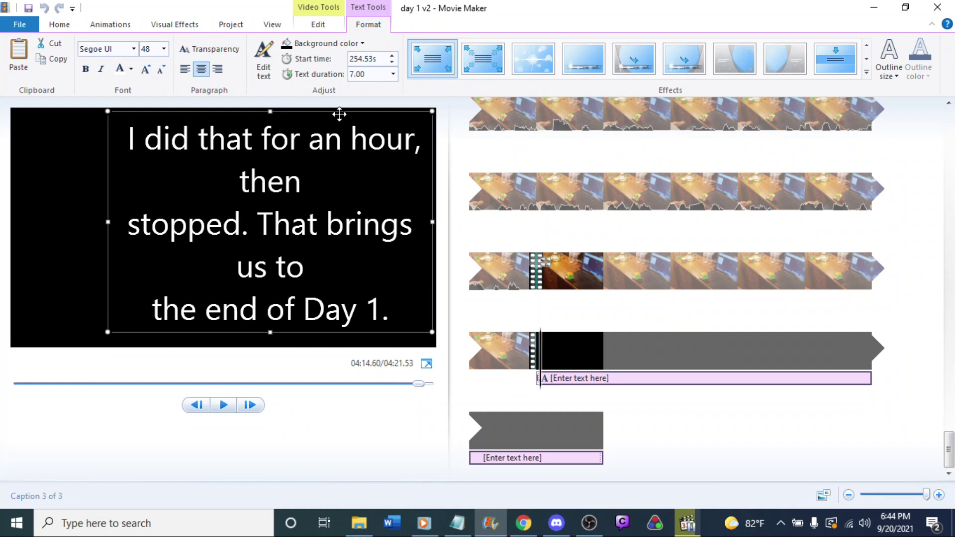
drag(340, 114, 277, 110)
drag(371, 332, 450, 300)
drag(345, 113, 341, 156)
drag(406, 225, 427, 229)
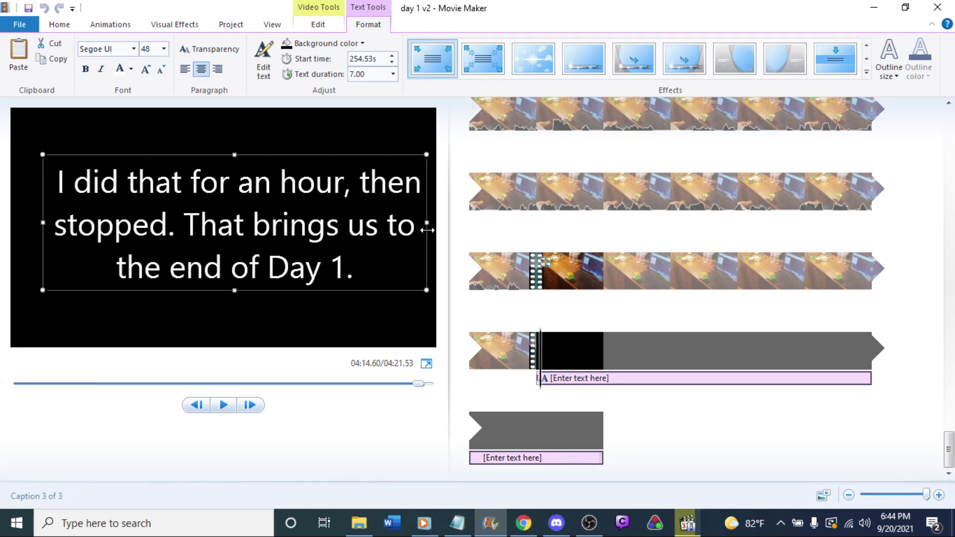
drag(362, 156, 349, 152)
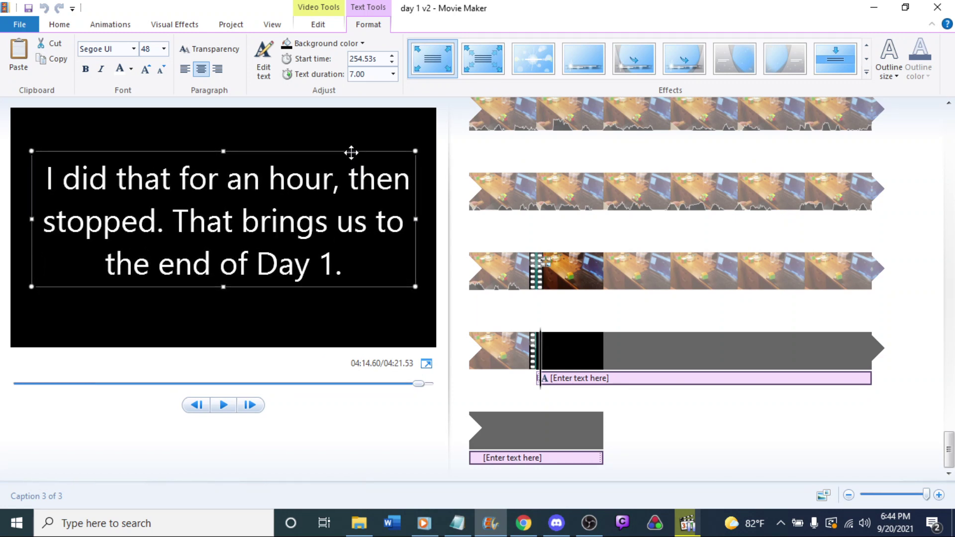
Step: Play back the end title card from its start to check the pasted caption
click(563, 344)
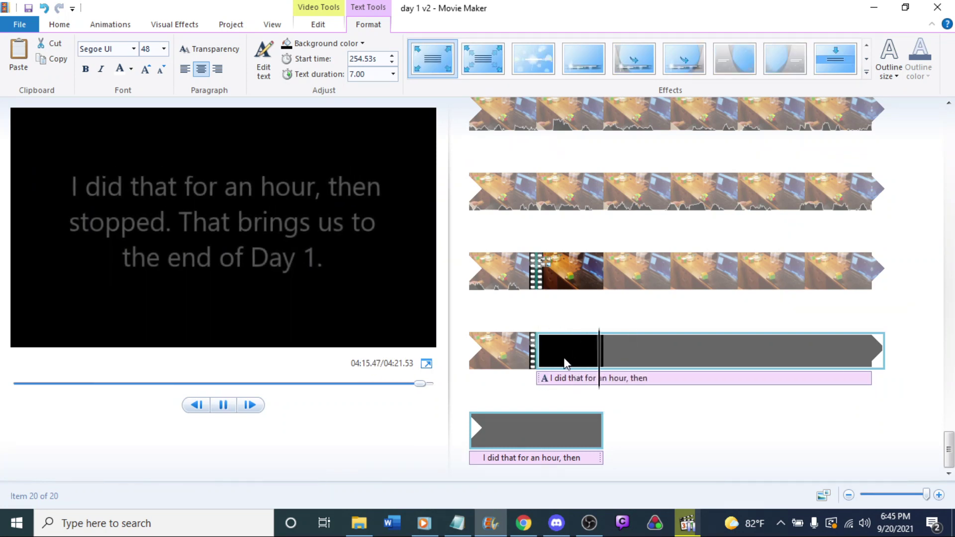
key(space)
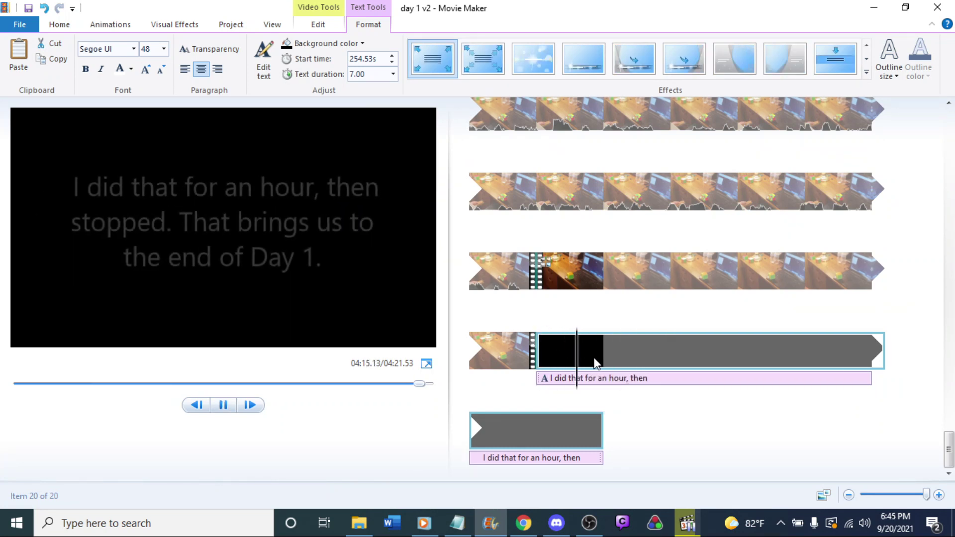
key(space)
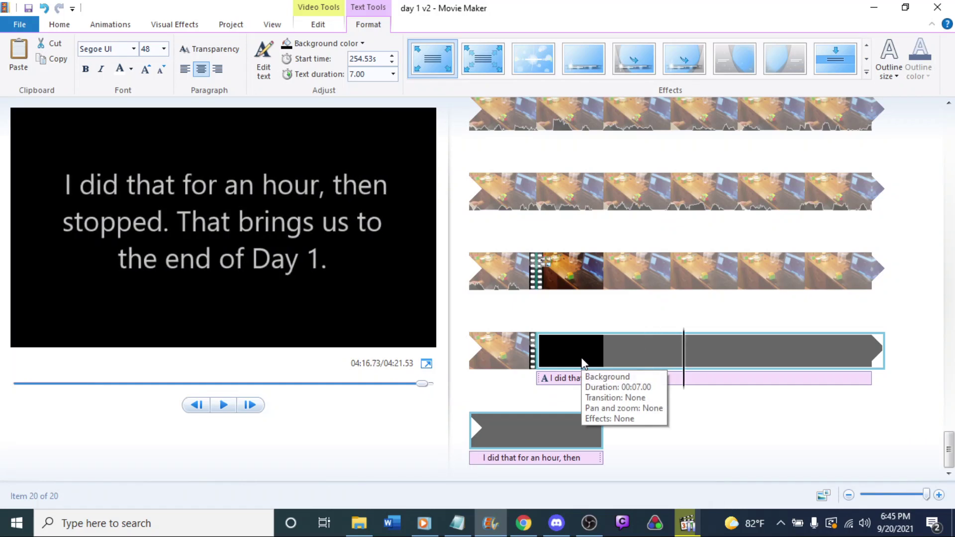
Step: Set the closing caption's text duration to 3.00 seconds and play back the title card
click(583, 373)
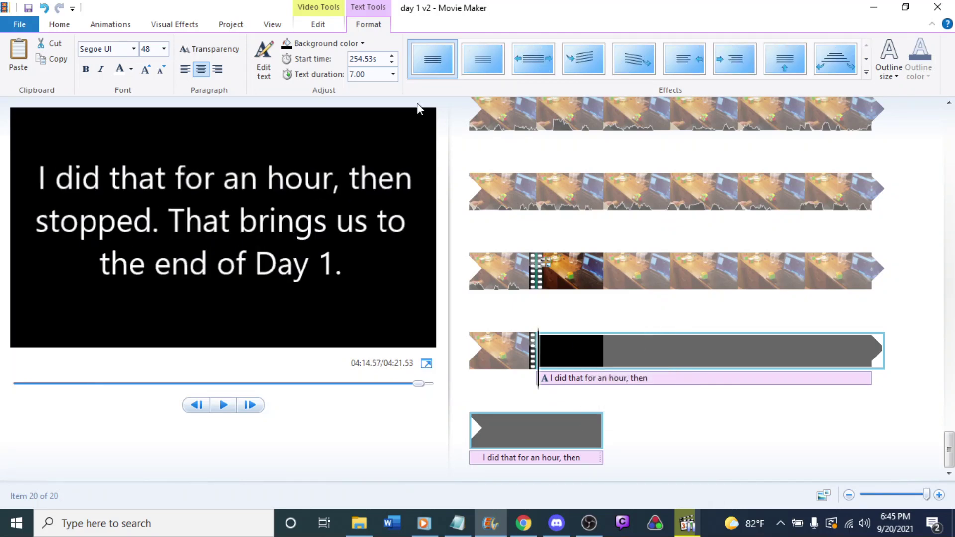
click(393, 74)
click(366, 111)
key(space)
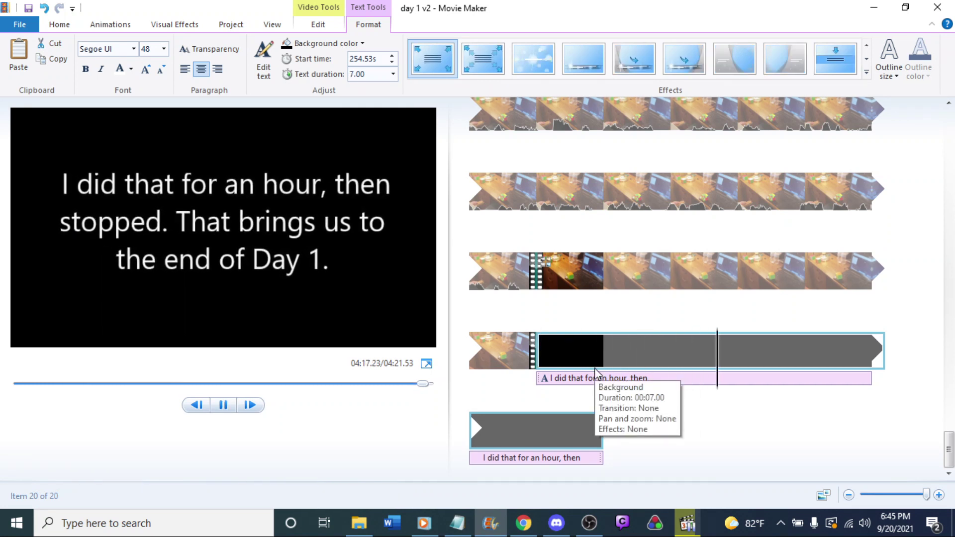
click(553, 341)
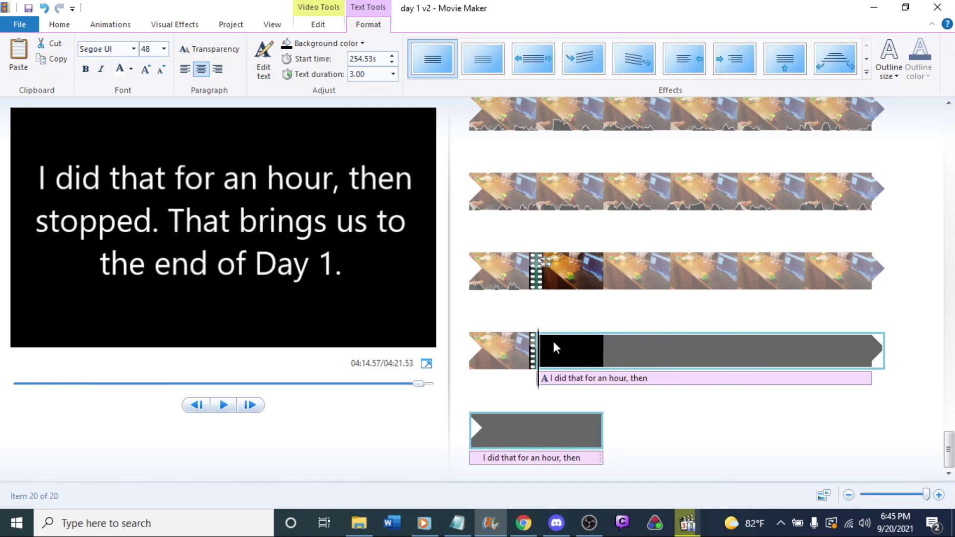
Step: Set the end title card's own duration to 3.00 seconds and play it back to judge the reading time
click(317, 26)
click(292, 70)
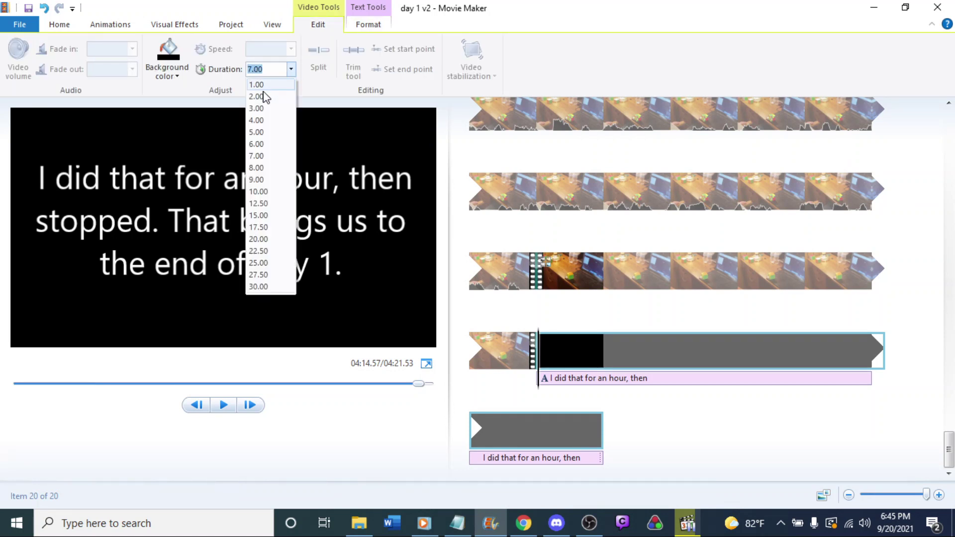
click(274, 127)
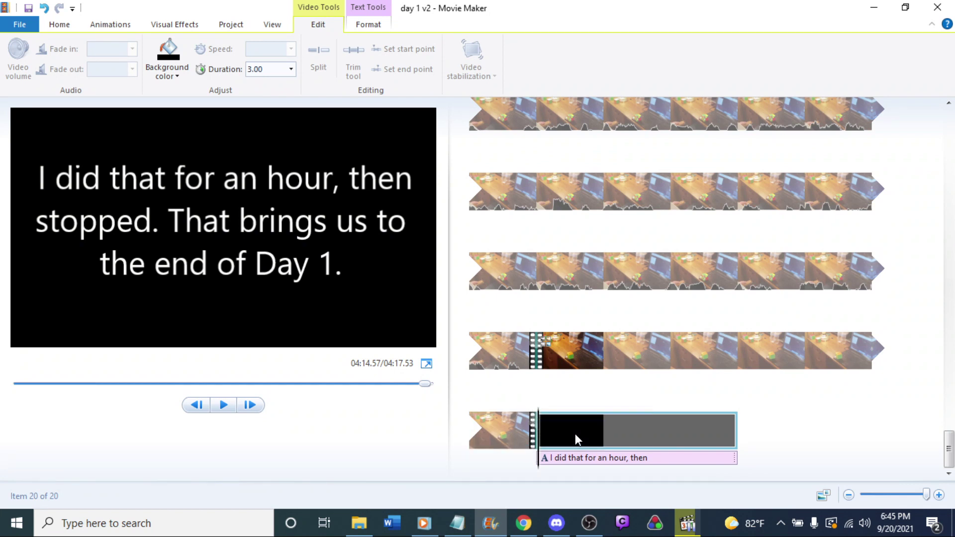
key(space)
key(space)
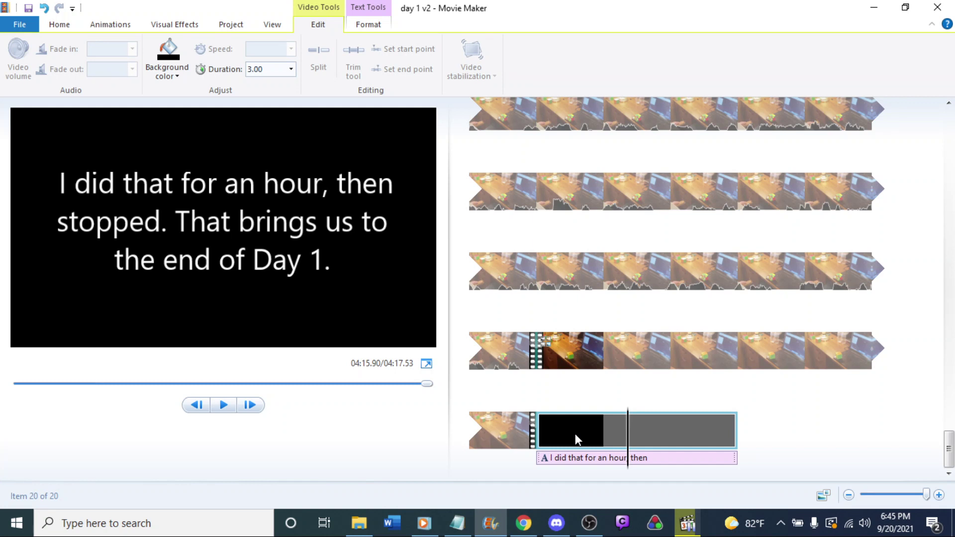
key(space)
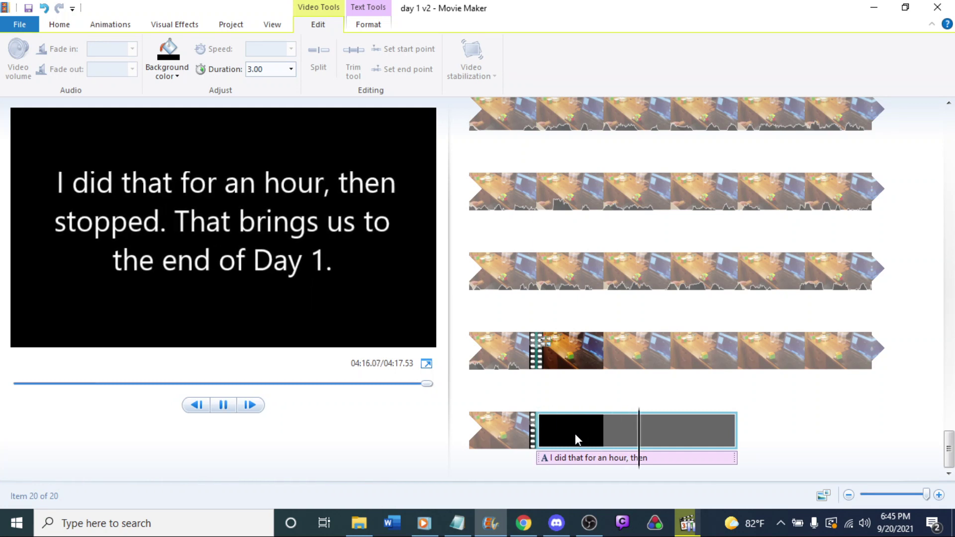
key(space)
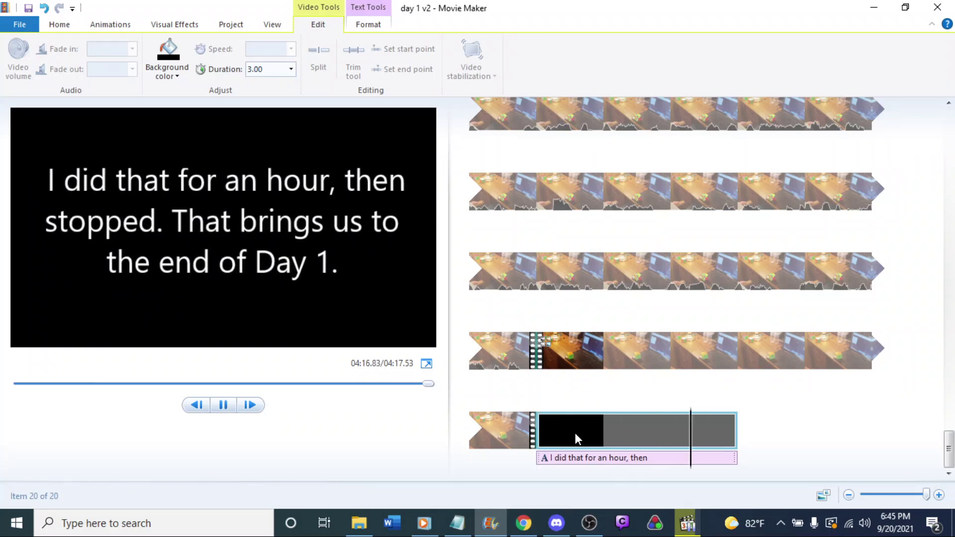
Step: Lengthen the end title card to 4.00 seconds and play it back from its start
click(291, 70)
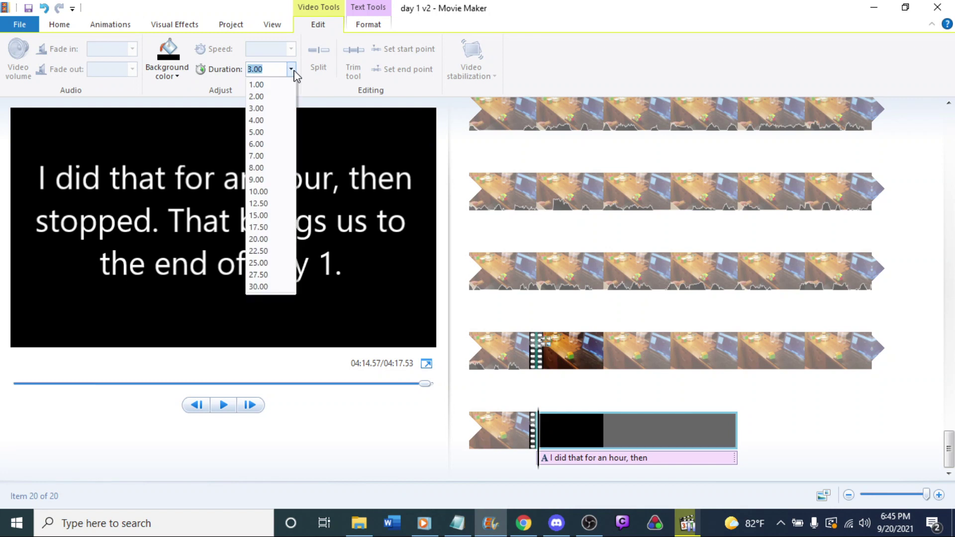
click(260, 121)
key(space)
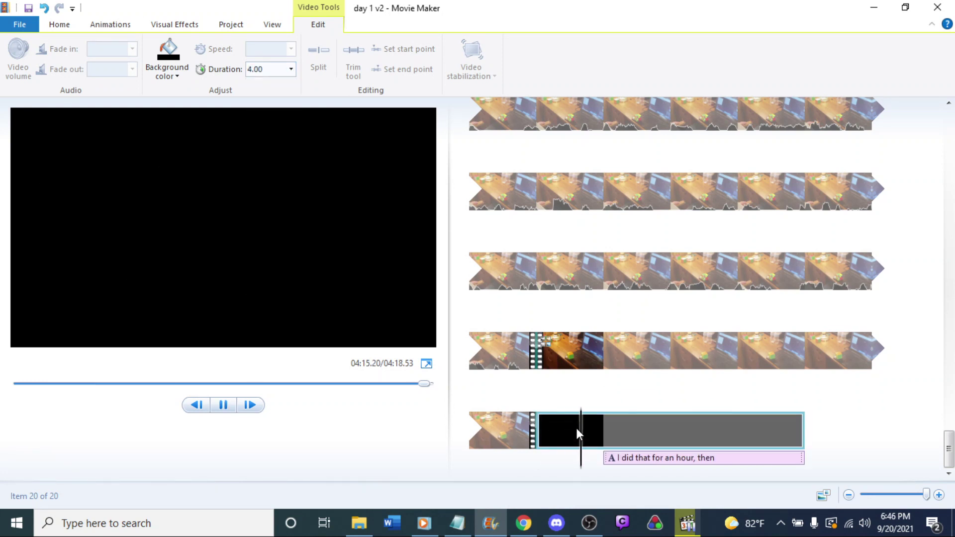
click(576, 431)
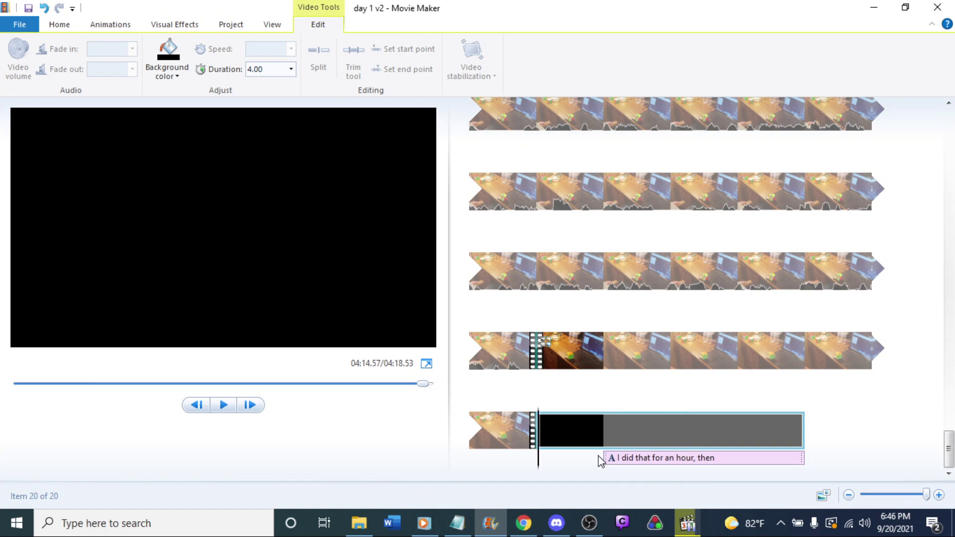
Step: Move both overlapping closing captions on the timeline back to the start of the end title card
drag(617, 458, 544, 465)
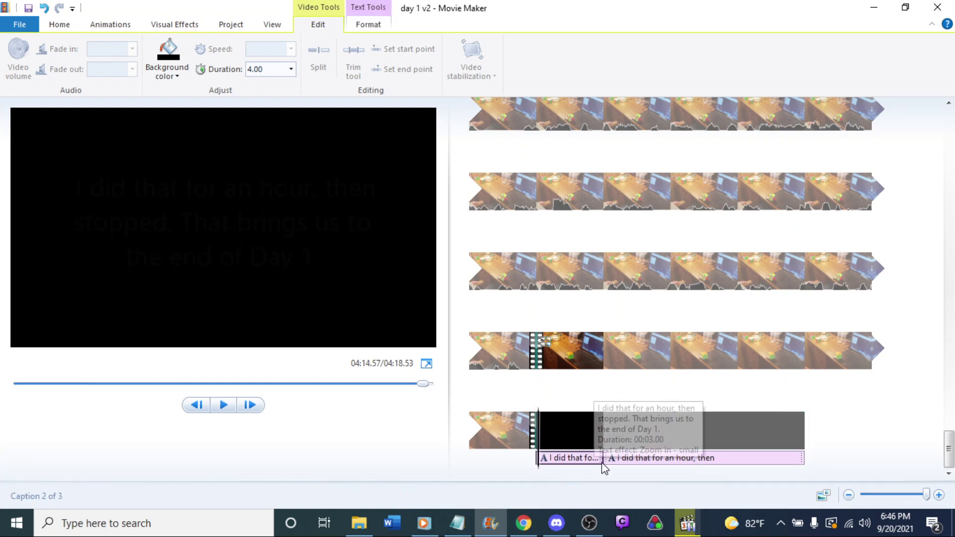
key(space)
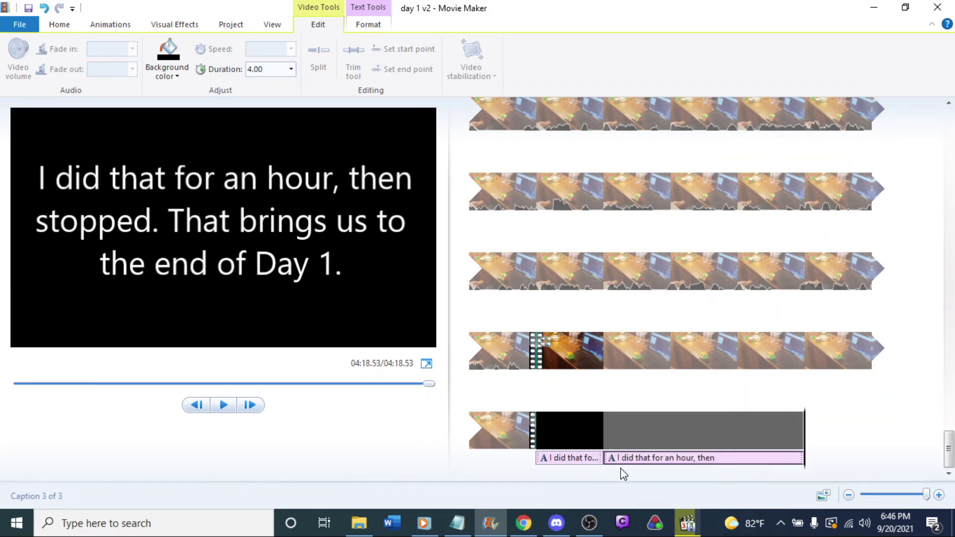
drag(628, 462, 544, 457)
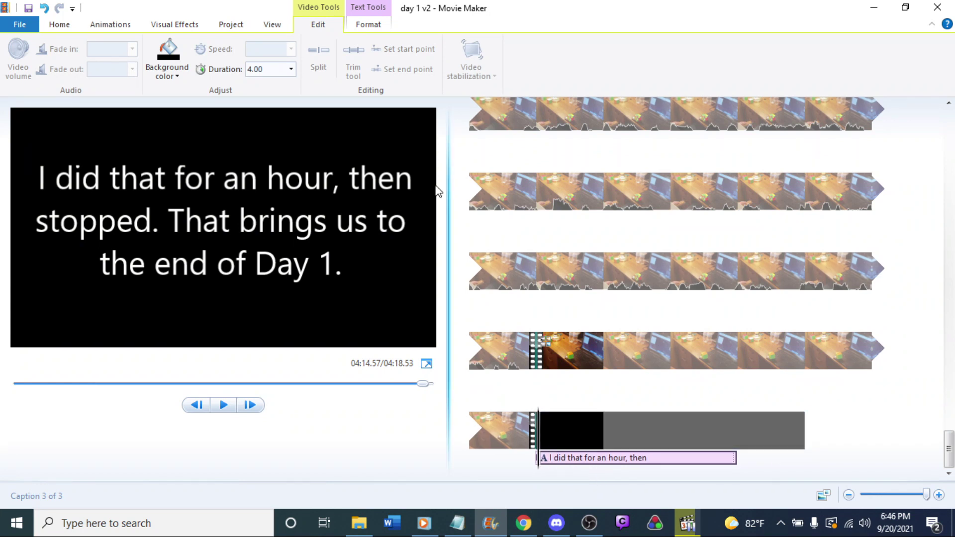
drag(551, 457, 551, 458)
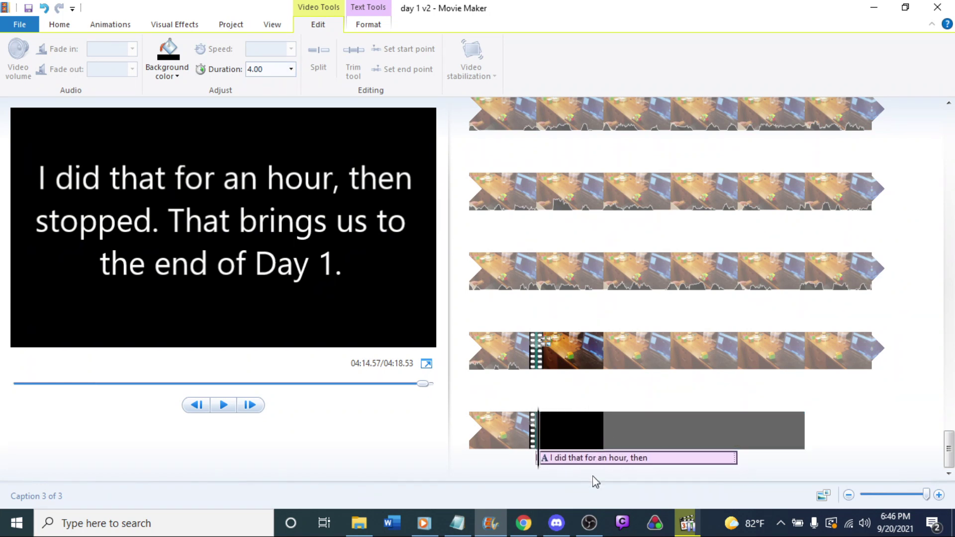
Step: Set the text duration of the selected closing caption to 4.00 seconds and play back the end title card
click(364, 26)
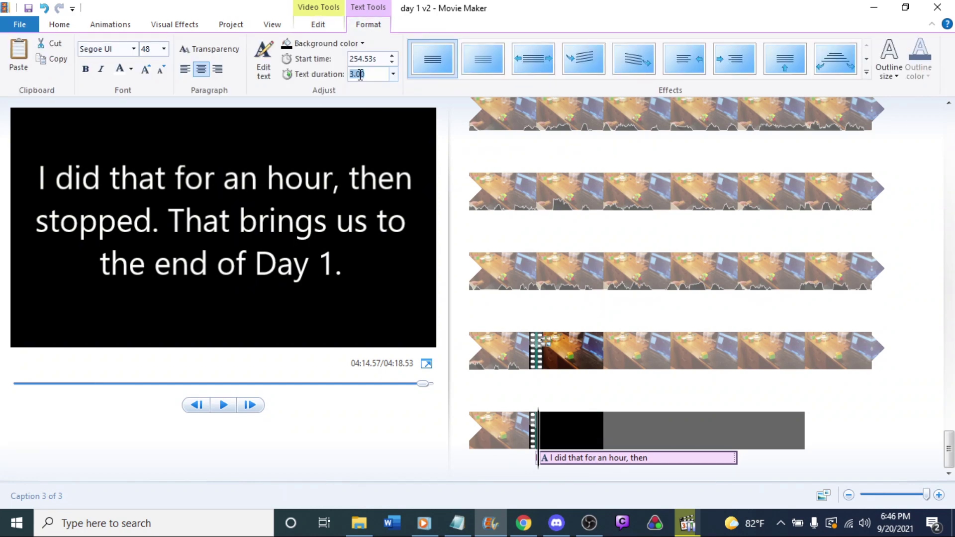
text(4)
key(Return)
click(515, 428)
key(space)
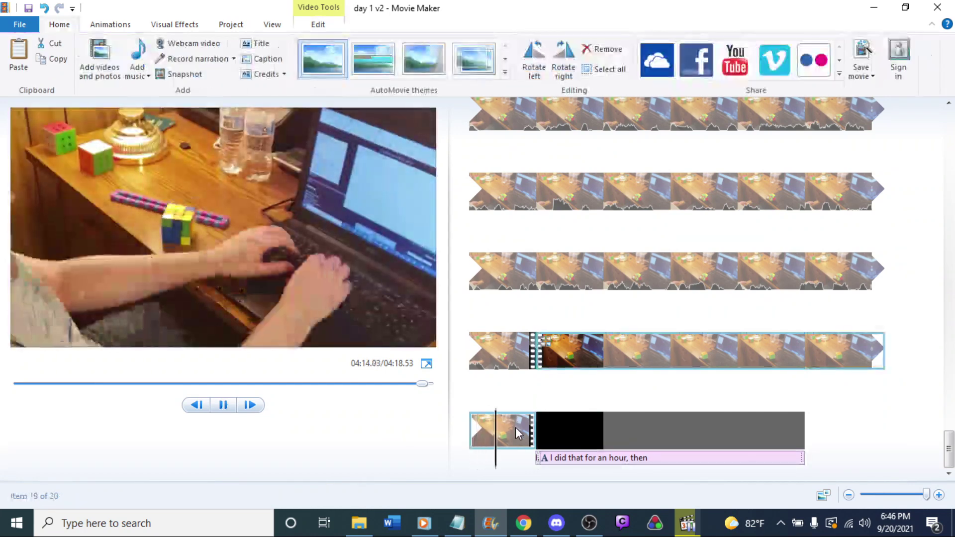
key(space)
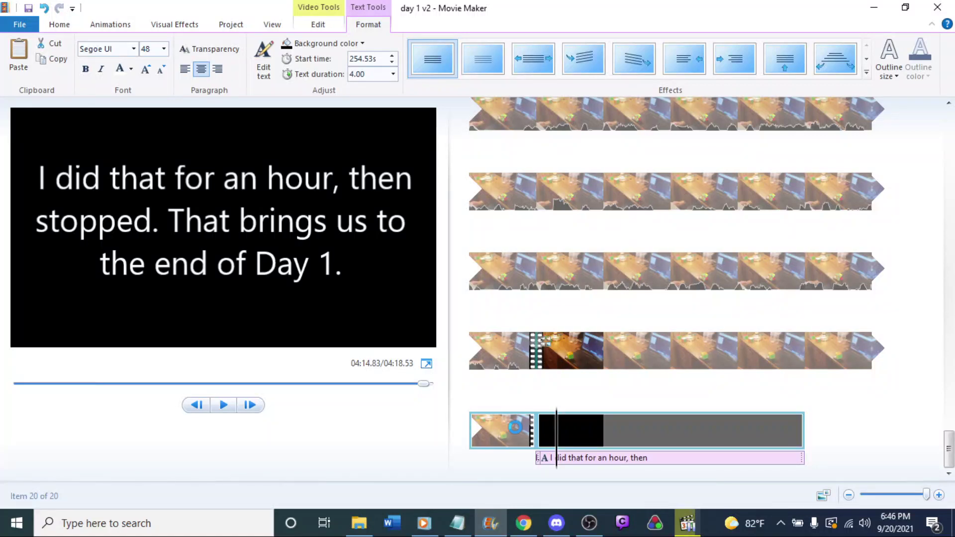
key(space)
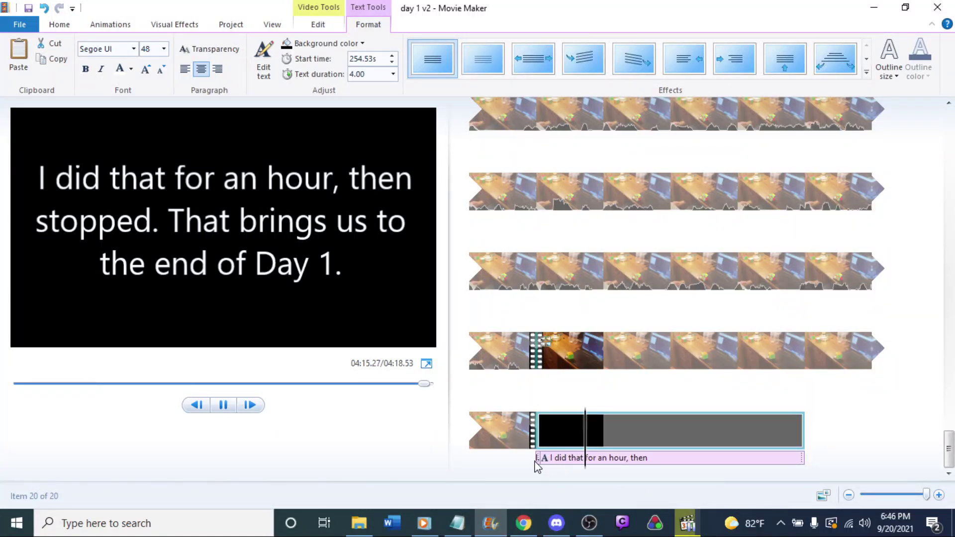
Step: Delete the overlapping 3.00-second duplicate of the closing caption and align the remaining one with the start of the end title card
click(561, 461)
click(571, 461)
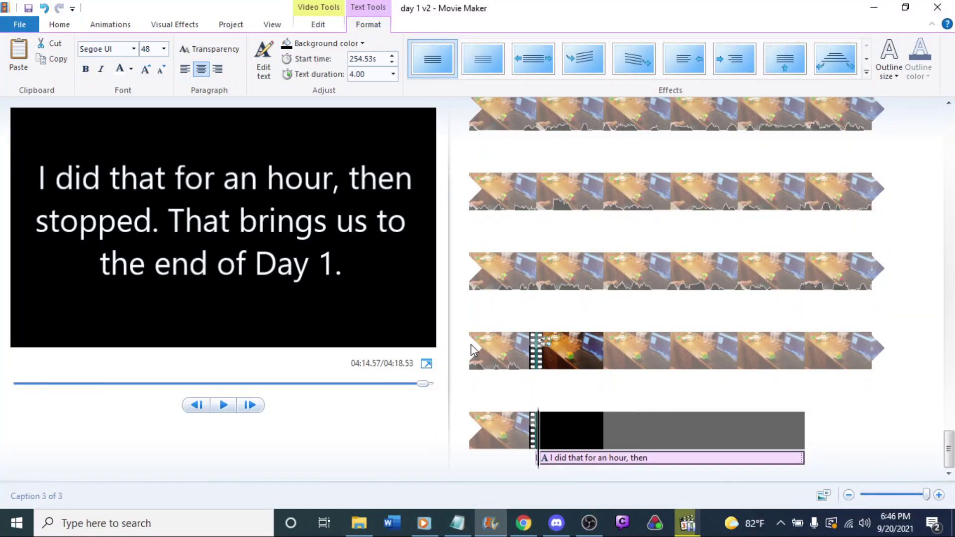
drag(564, 466, 669, 457)
click(552, 465)
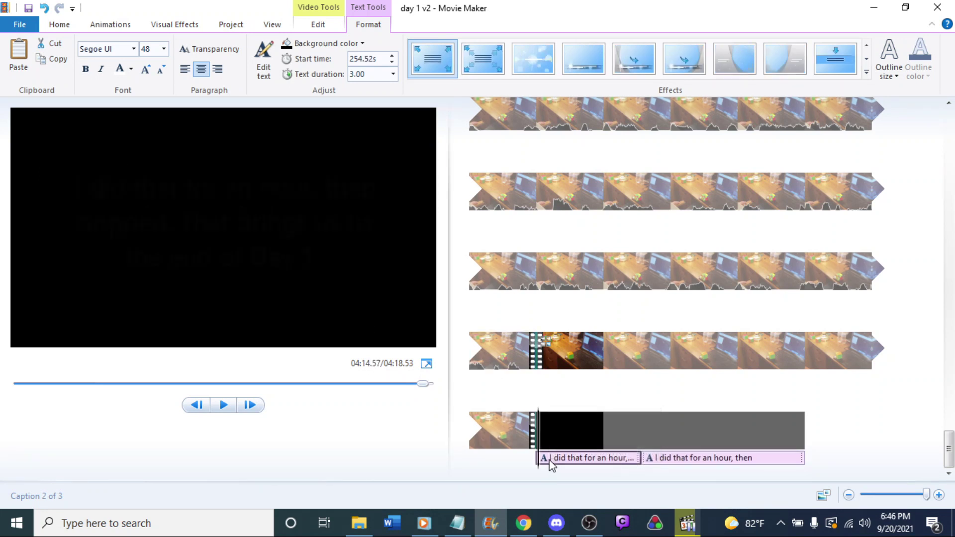
key(Delete)
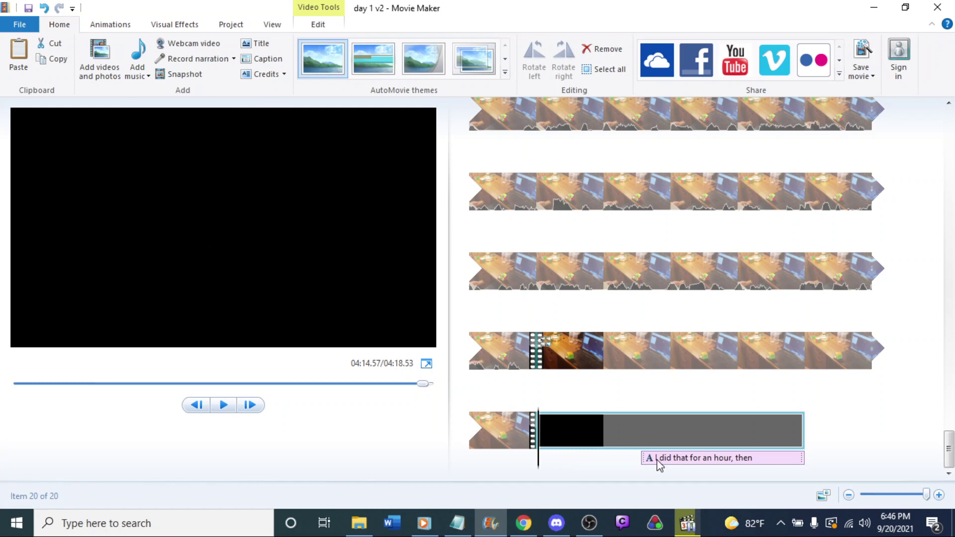
drag(660, 465, 557, 468)
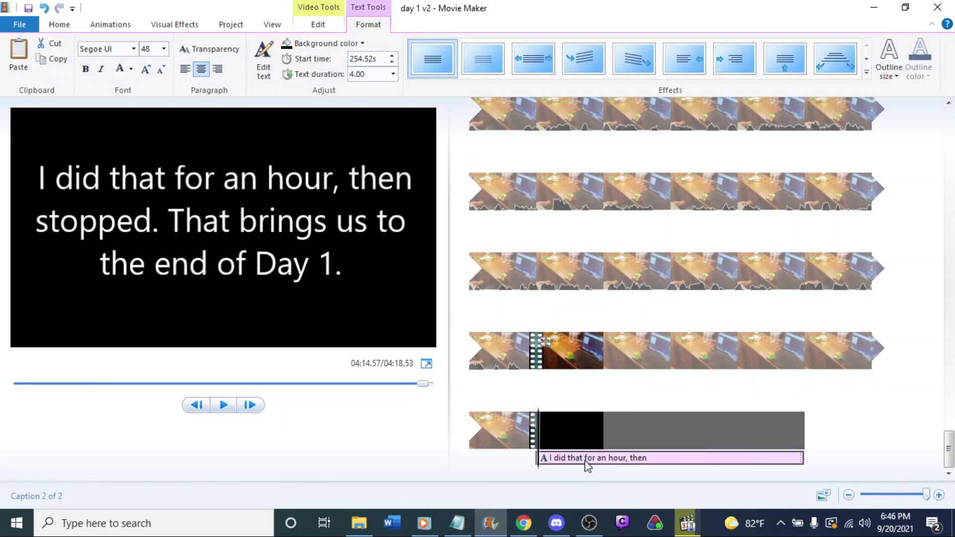
Step: Play the movie's ending from the last video clip through the end title card to check the caption timing
click(551, 432)
click(564, 461)
click(509, 428)
key(space)
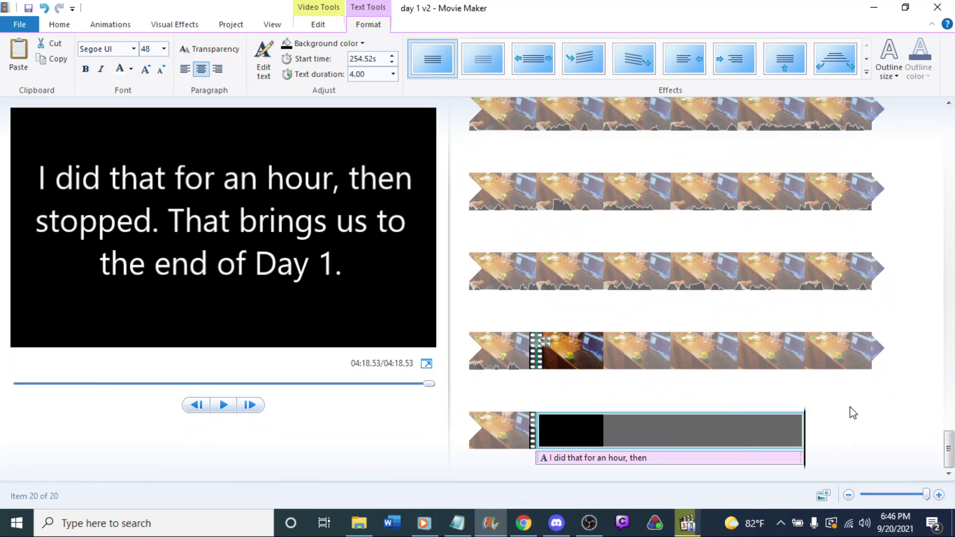
Step: Show the whole project on the timeline and review the movie from its beginning into the sixth clip
drag(932, 499, 860, 497)
click(521, 132)
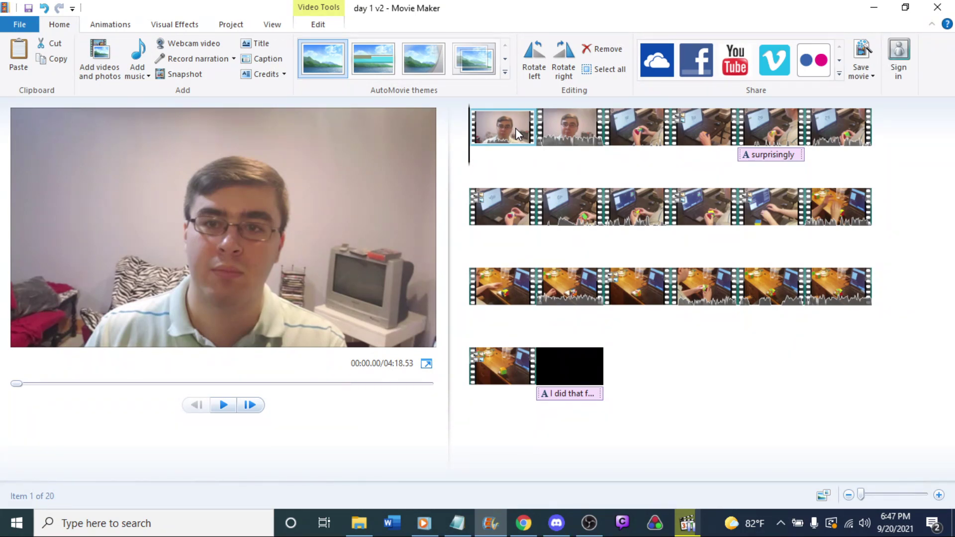
key(space)
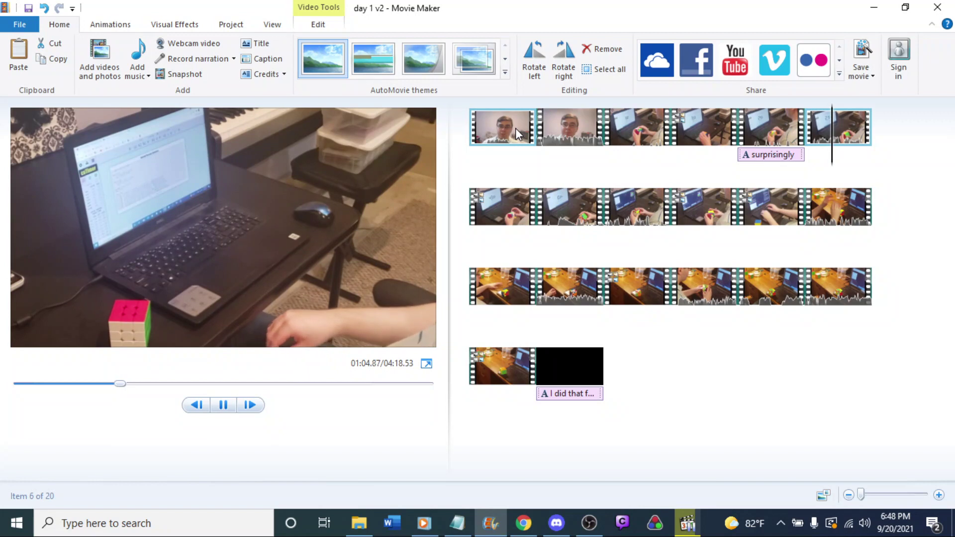
key(space)
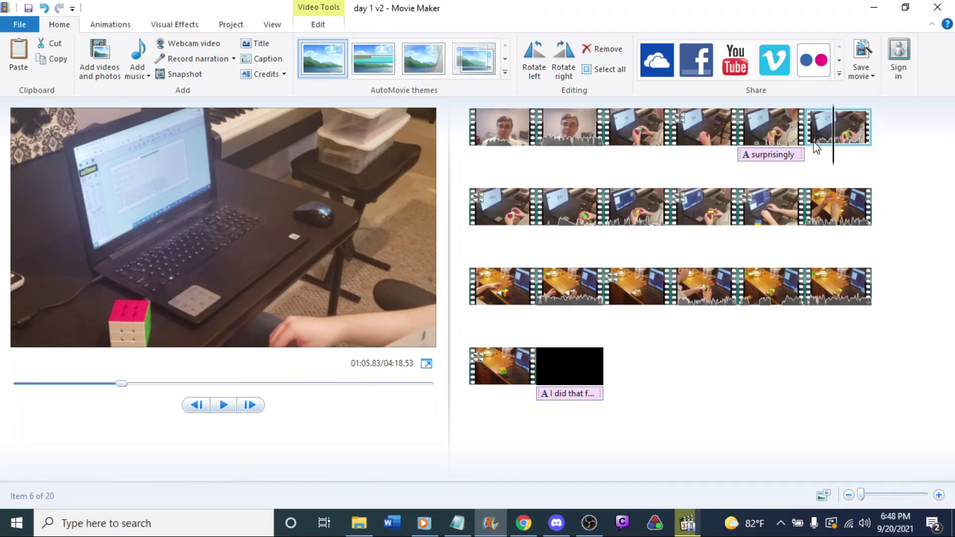
Step: Add a caption reading "Solve 144" in the sixth clip at 50.07 s, where the timed solve starts
click(817, 144)
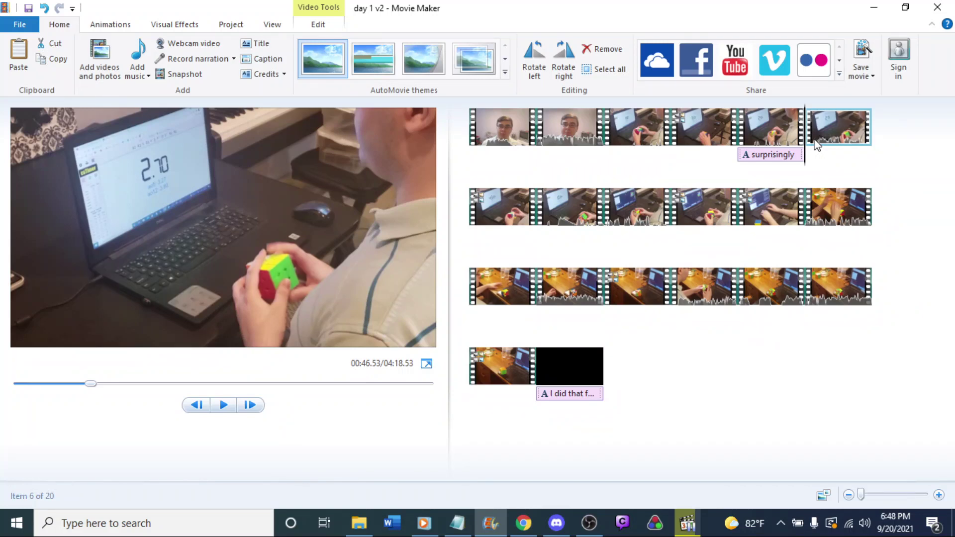
key(space)
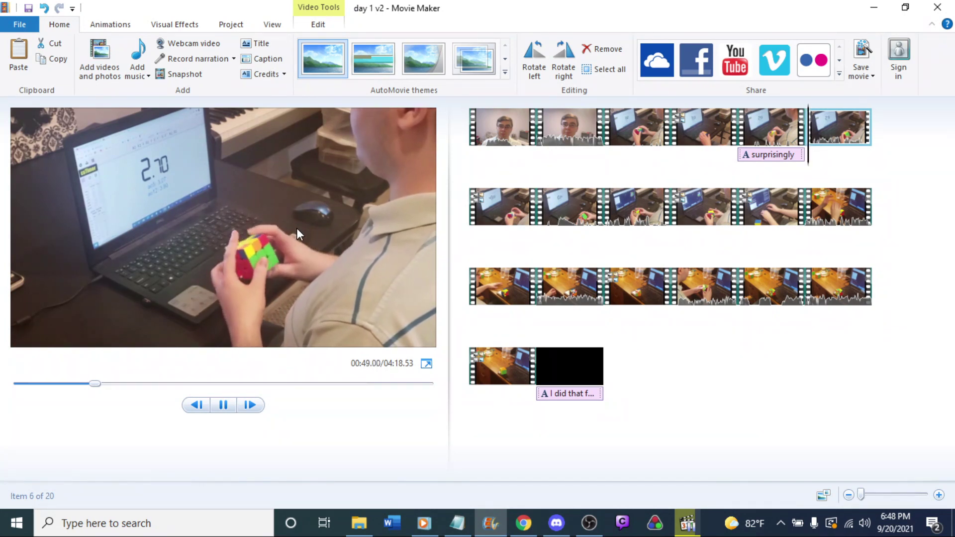
key(space)
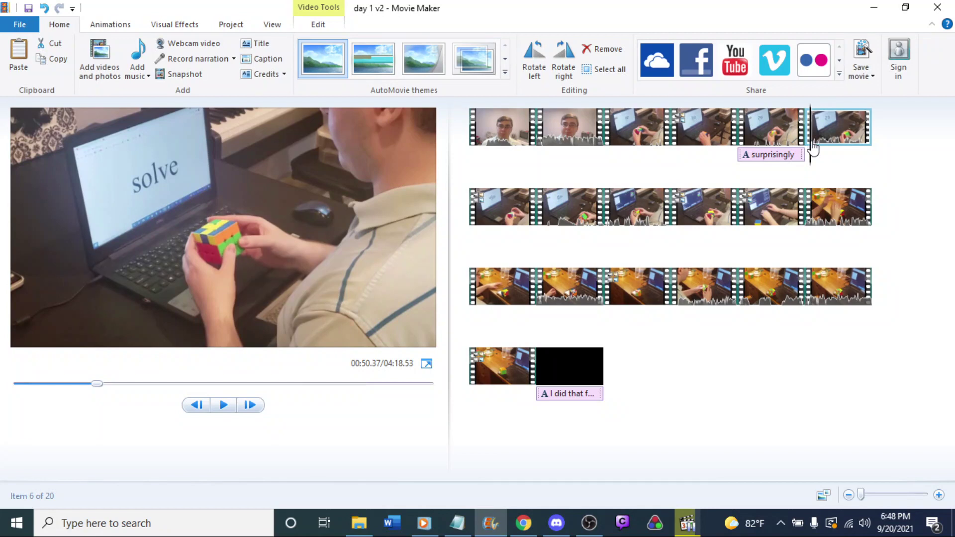
key(j)
key(j)
key(j)
key(j)
key(j)
key(j)
key(j)
key(j)
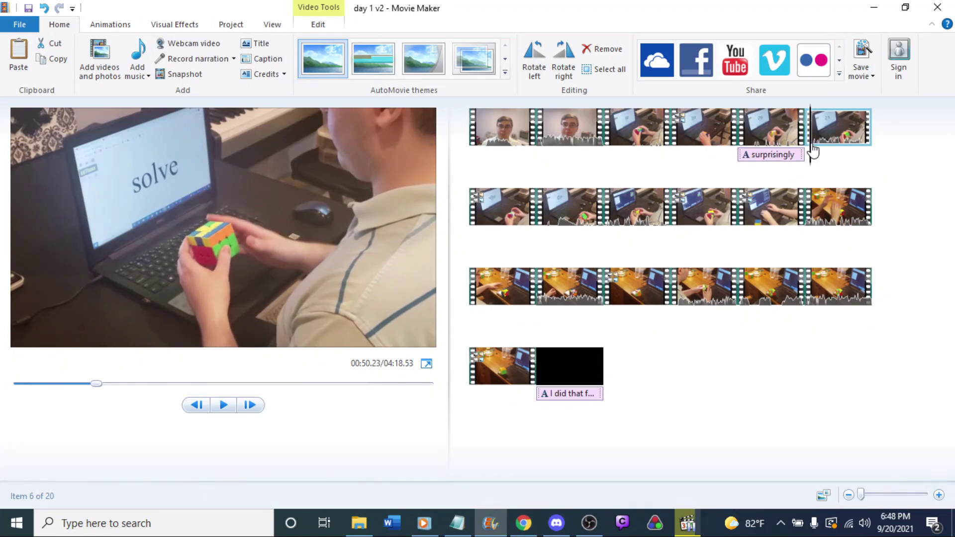
click(264, 59)
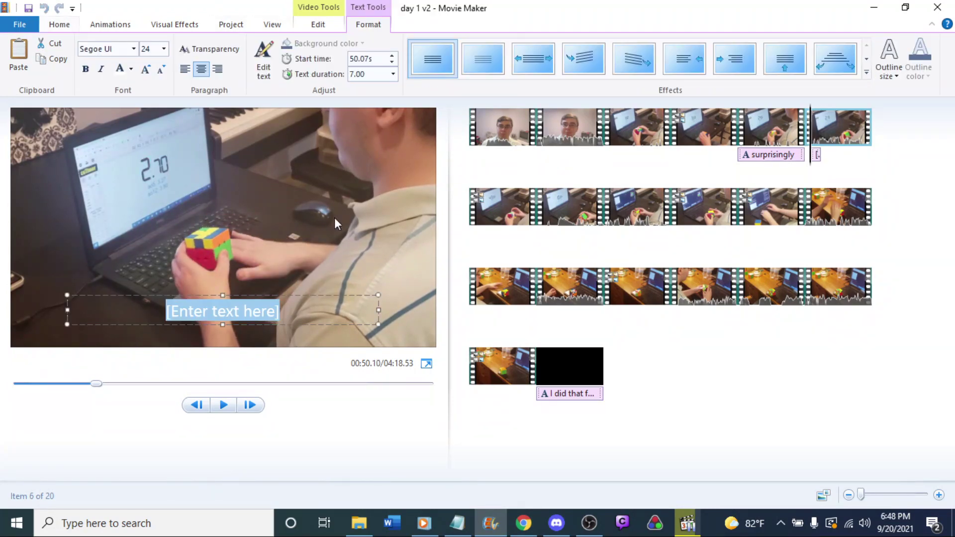
text(Solve)
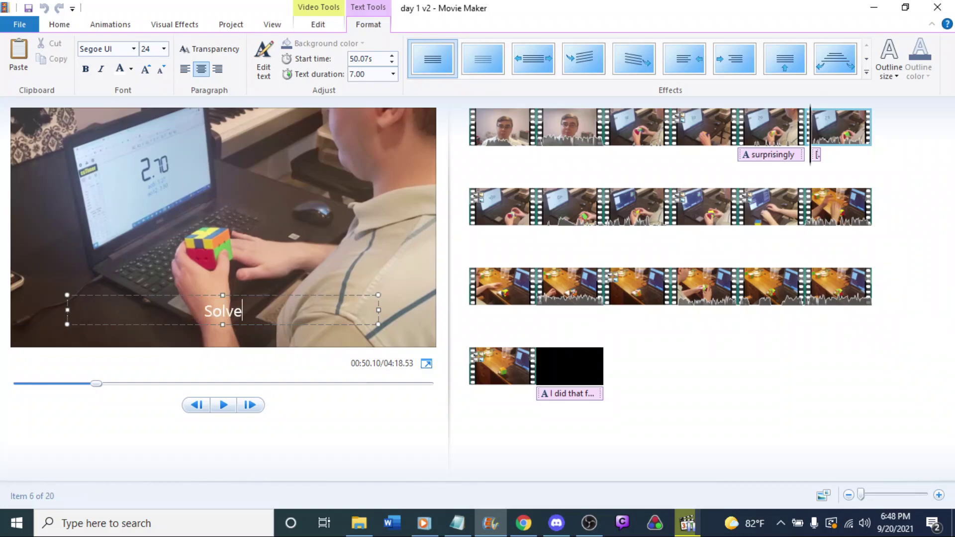
text( 144)
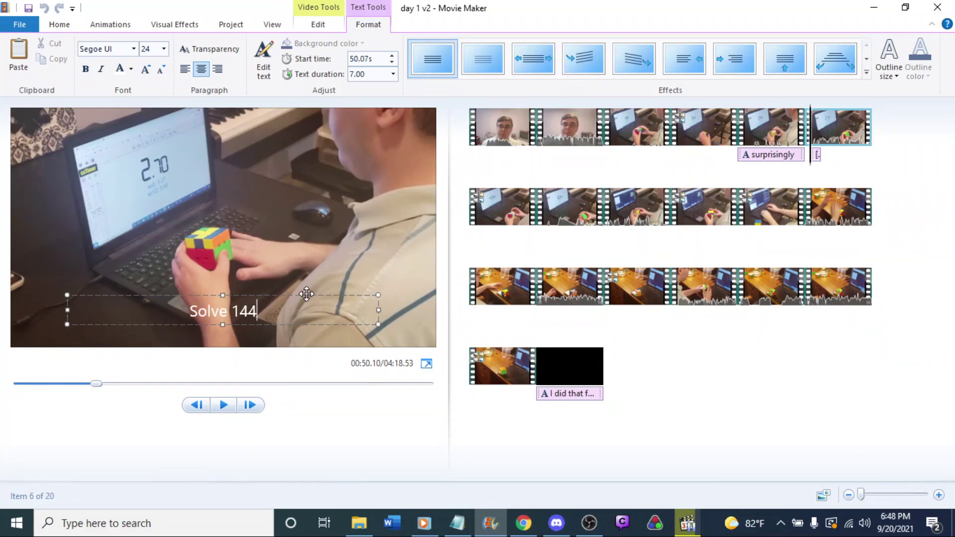
Step: Switch to csTimer in Chrome, check the solve number in session 12, and return to Movie Maker
click(524, 524)
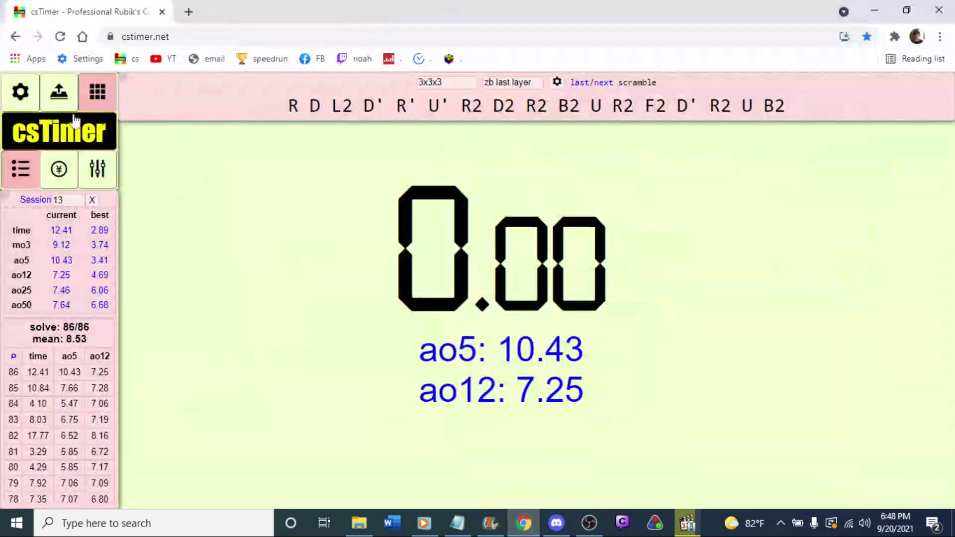
click(61, 203)
click(66, 247)
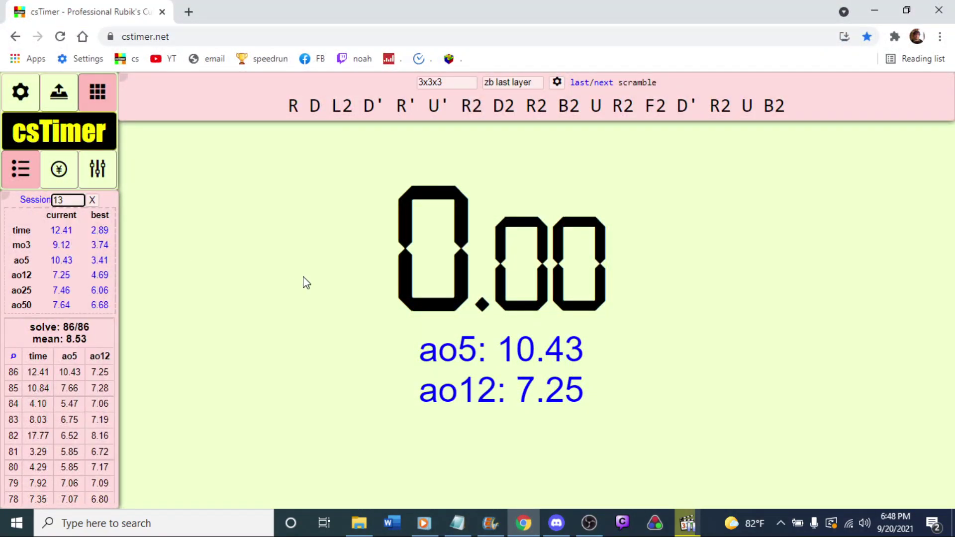
click(62, 200)
click(72, 220)
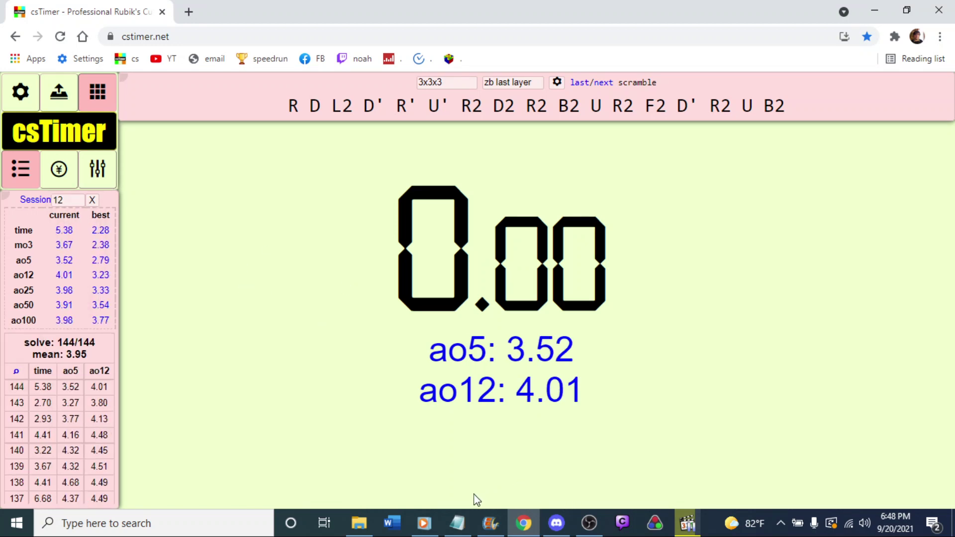
click(502, 518)
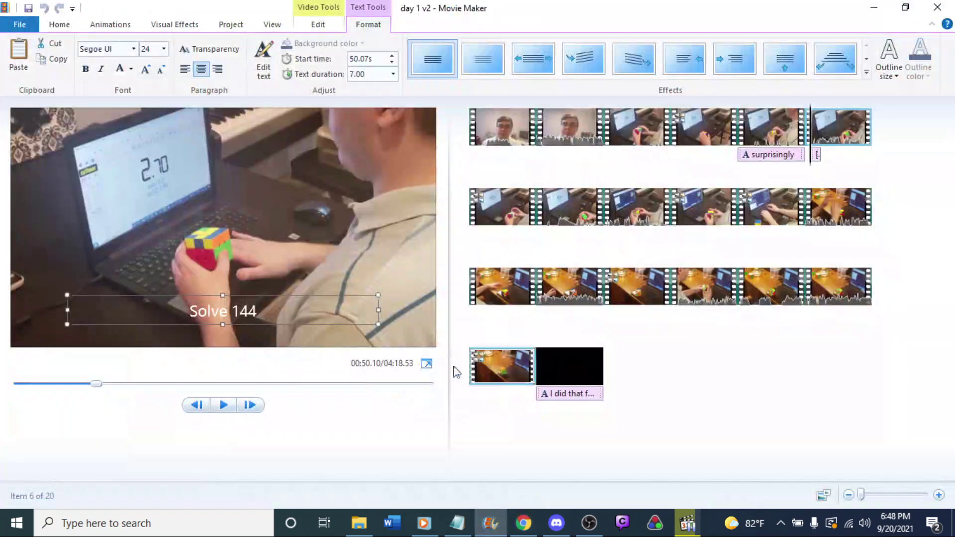
Step: Set the "Solve 144" caption to font size 28 and left-align its text
click(164, 49)
click(147, 207)
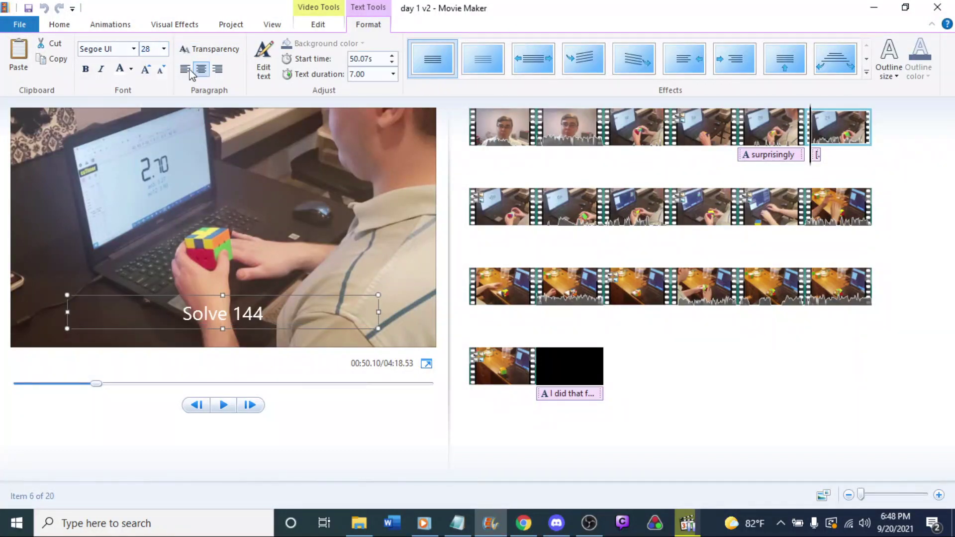
click(185, 69)
Step: Give the "Solve 144" caption a thick black outline and place it in the upper-left corner of the video frame
click(888, 64)
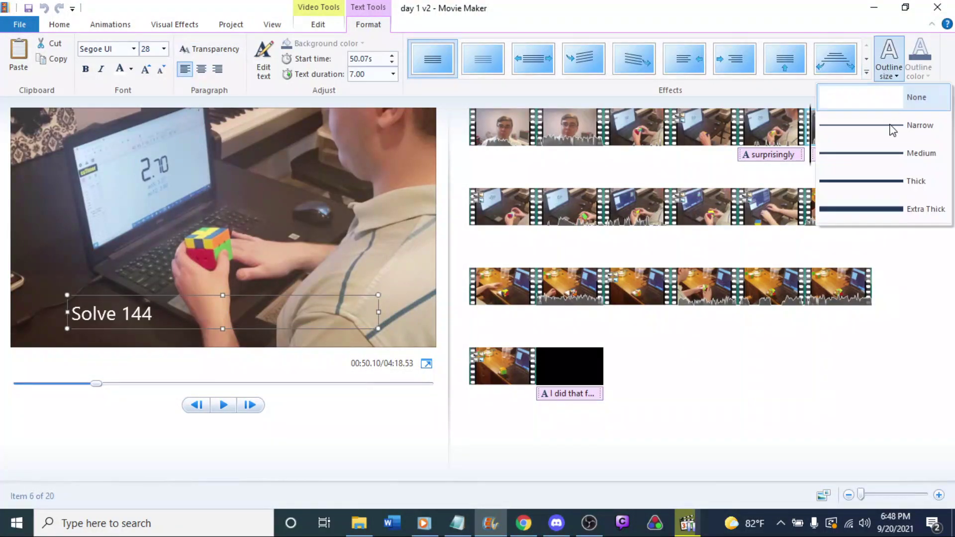
click(876, 181)
click(921, 77)
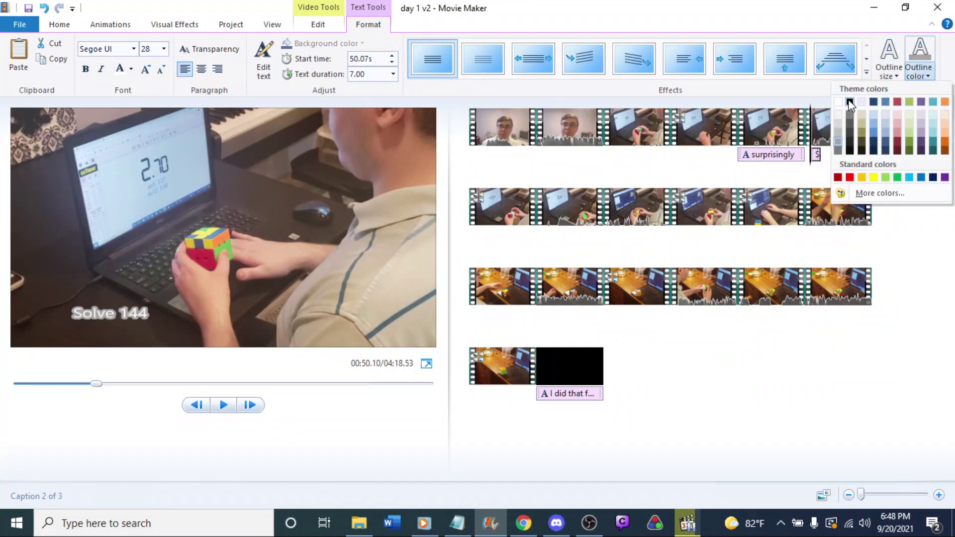
click(850, 102)
drag(122, 313, 72, 86)
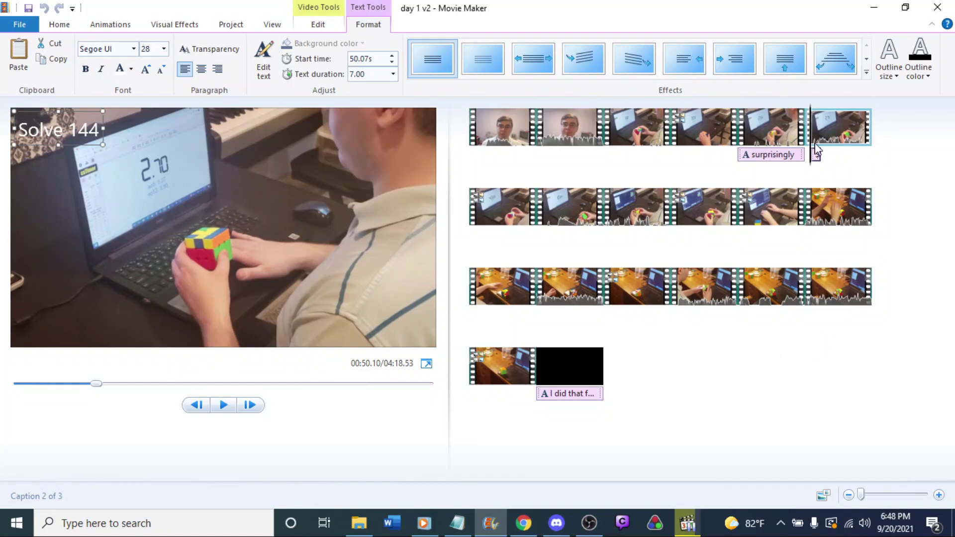
Step: Enlarge the timeline around the "Solve 144" caption and play that part of the sixth clip to check it
drag(862, 495, 927, 495)
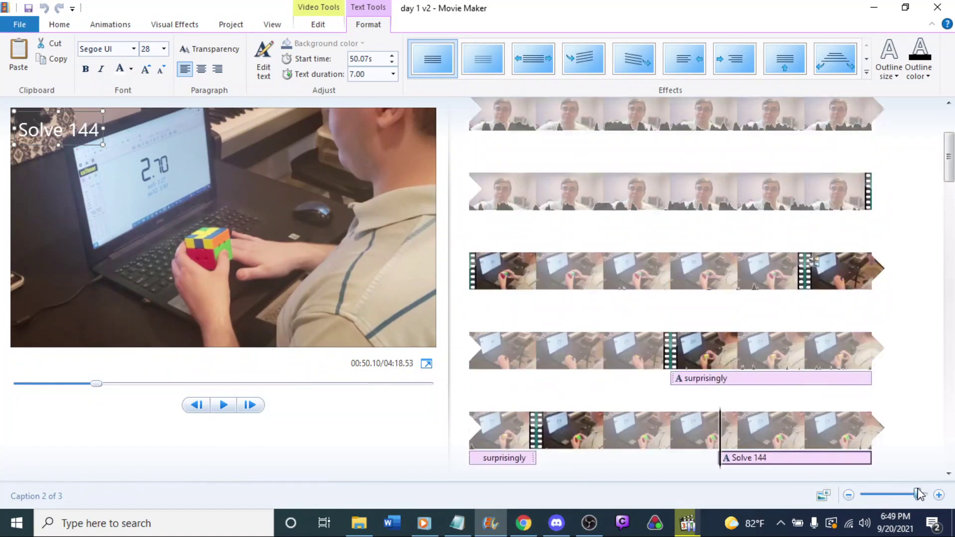
scroll(767, 356, down, 1)
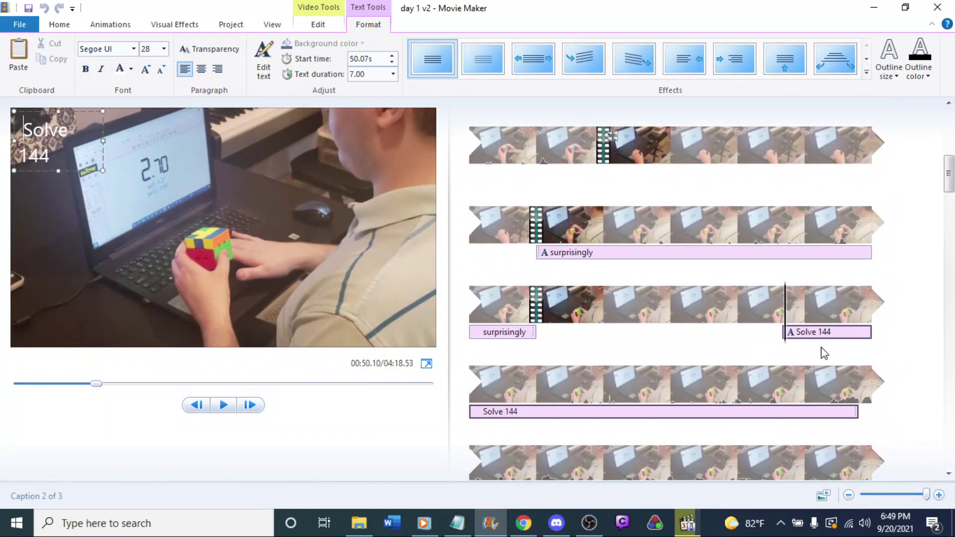
click(781, 298)
key(space)
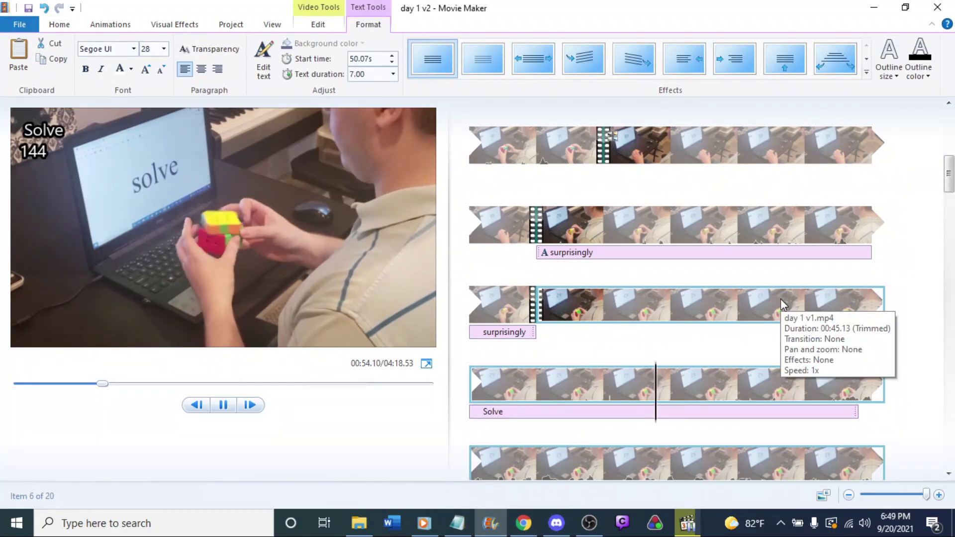
key(space)
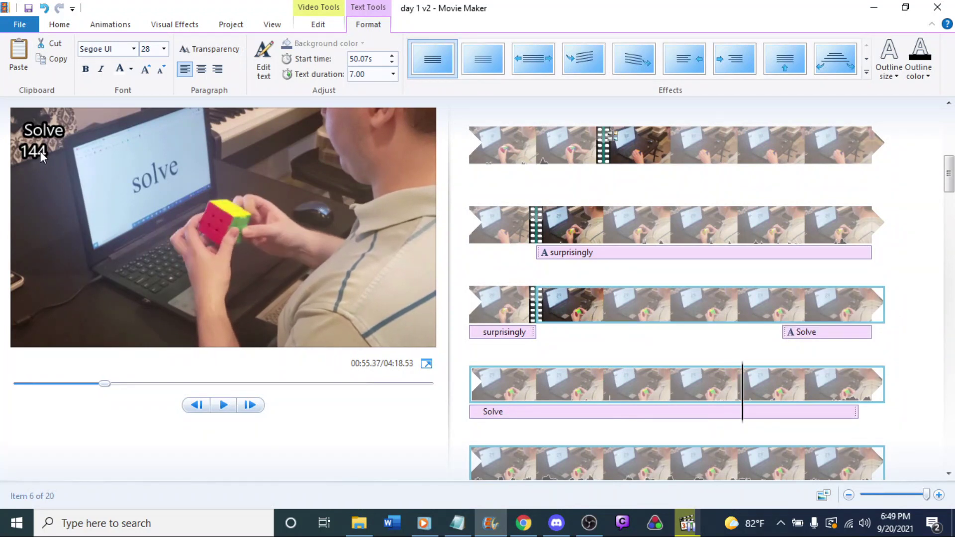
Step: Widen the "Solve 144" caption's text box and remove the line break so the text fits on one line
click(40, 151)
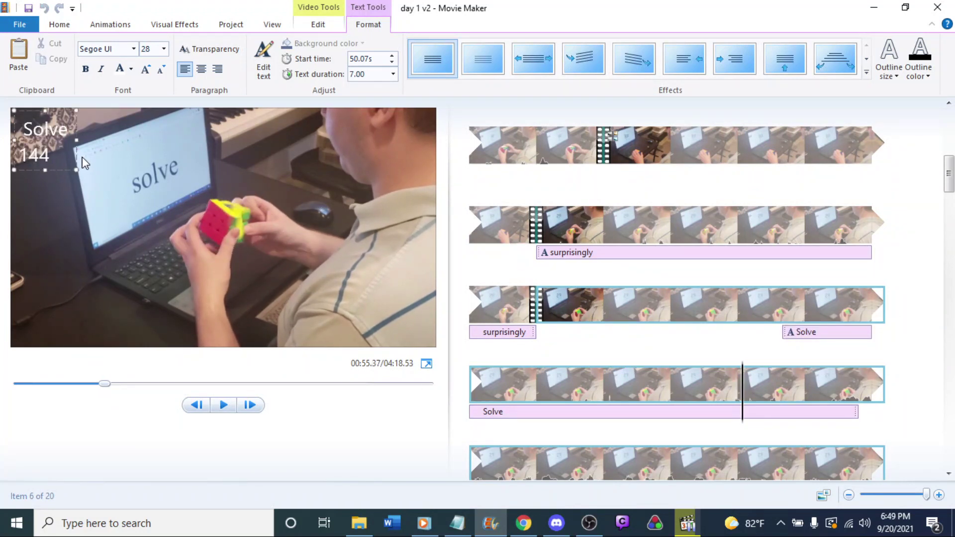
drag(76, 142, 134, 145)
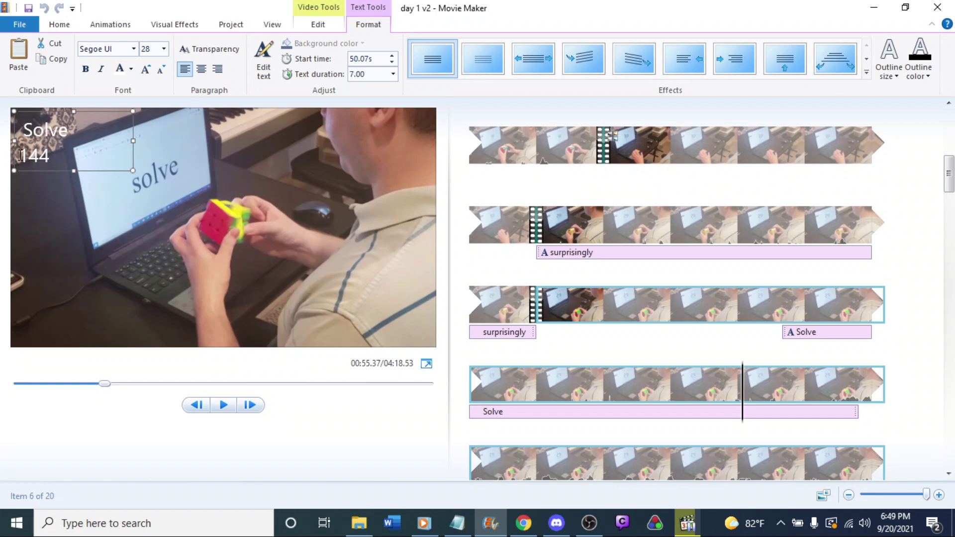
key(BackSpace)
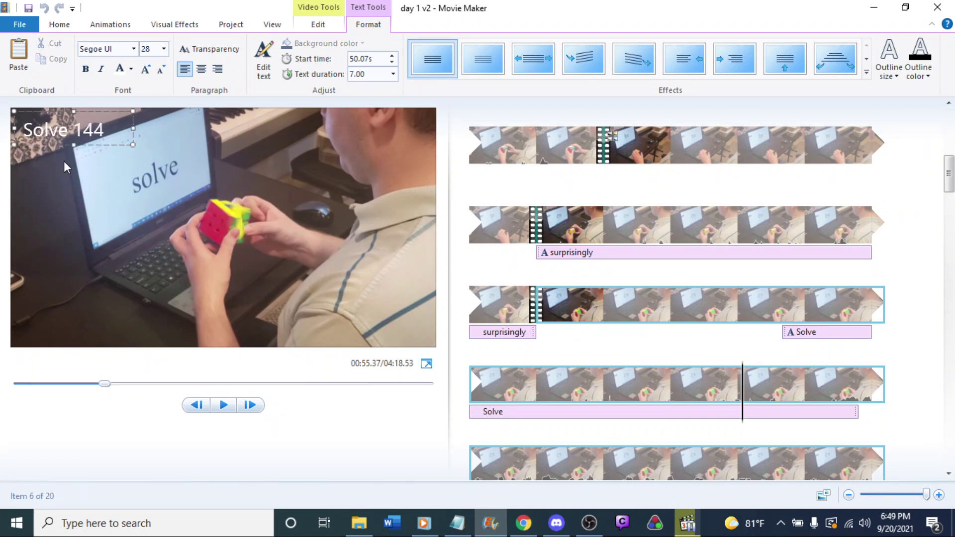
drag(113, 113, 114, 114)
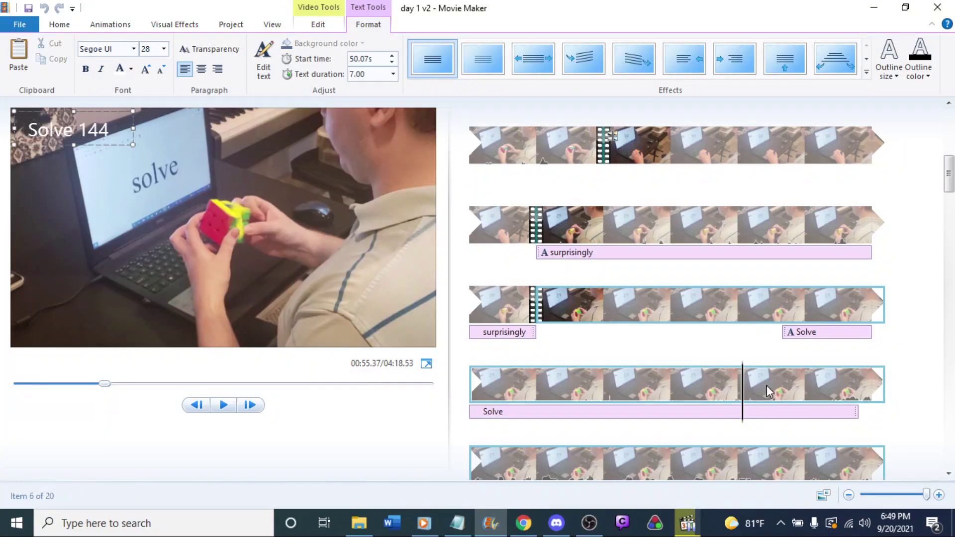
Step: Play the sixth clip up to the end of its solve and split it at 01:07.23
key(space)
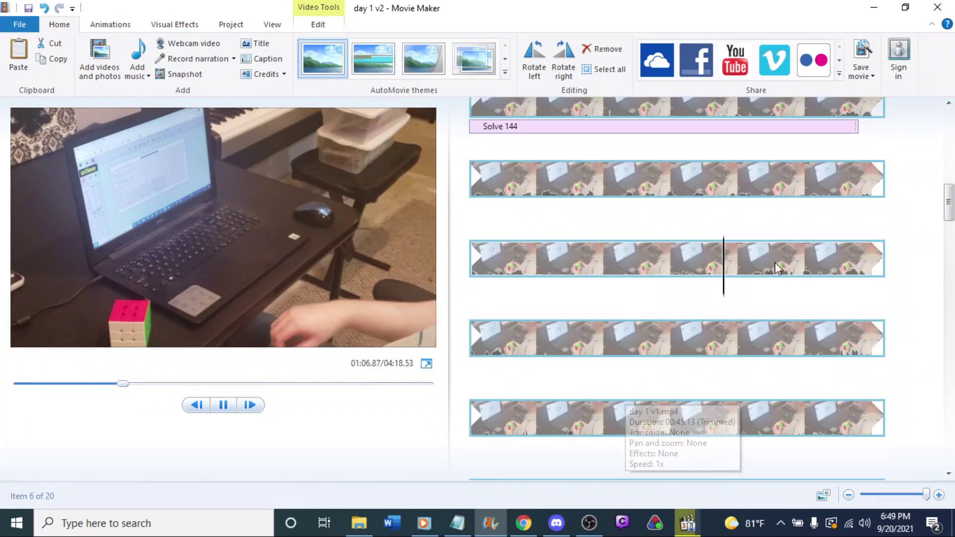
click(741, 256)
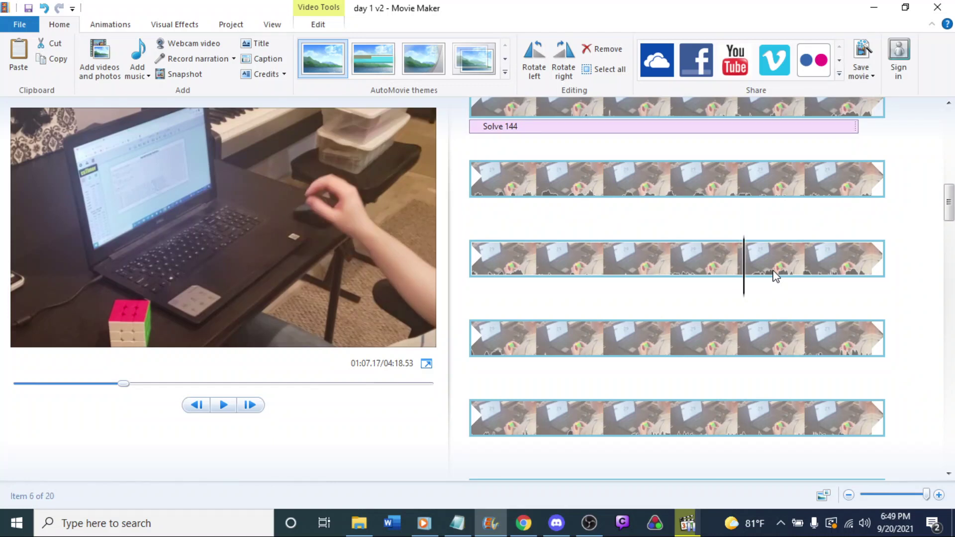
key(space)
right_click(751, 268)
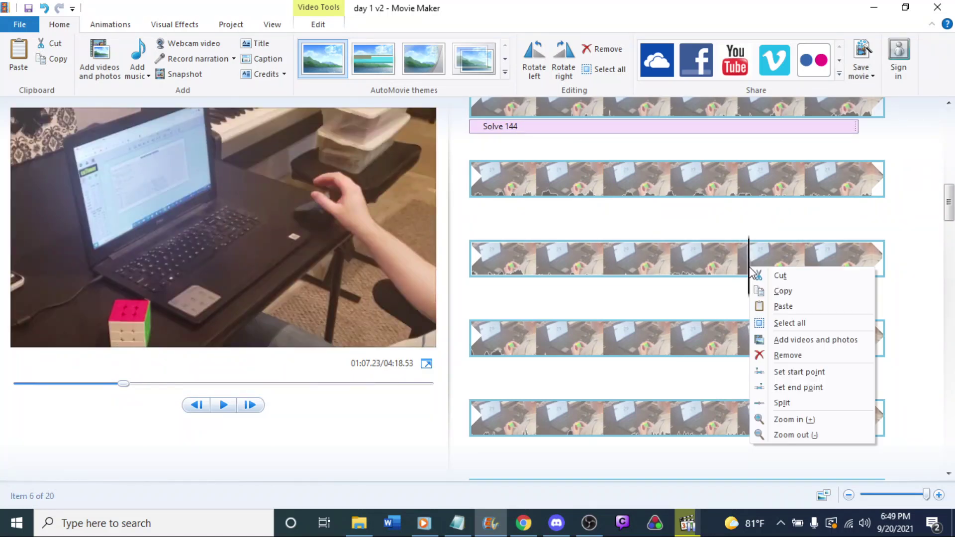
click(792, 400)
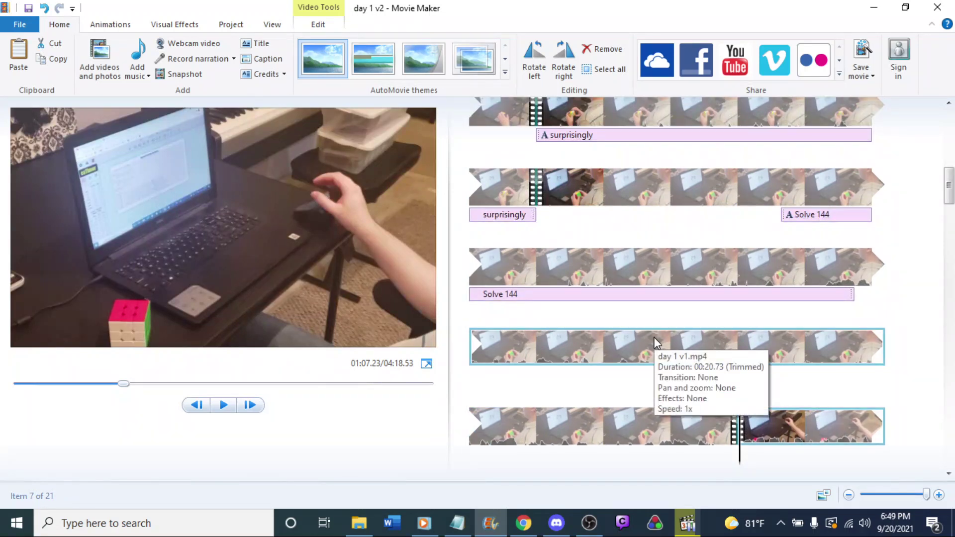
Step: Set the "Solve 144" caption's text duration to 20.73 seconds and play the sixth clip to check it
click(642, 298)
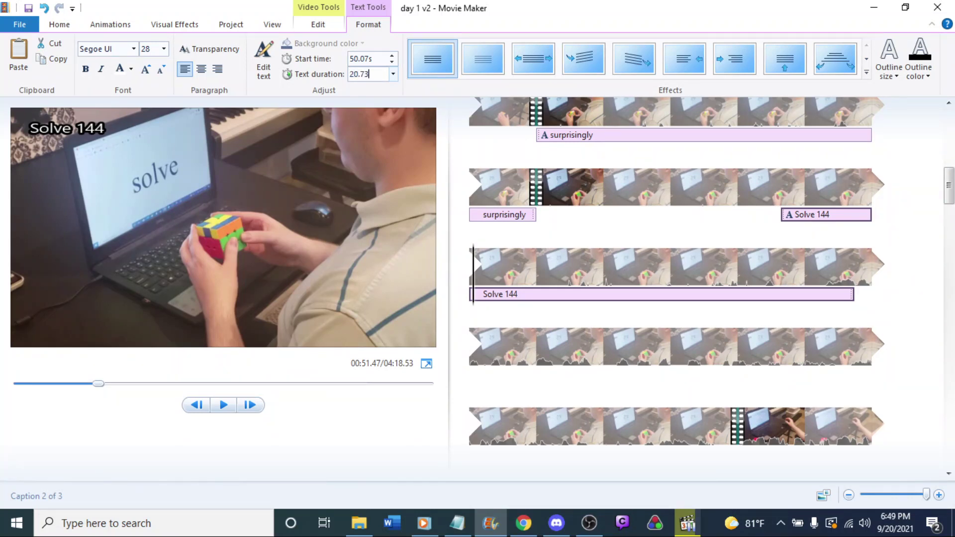
key(Return)
click(559, 187)
key(space)
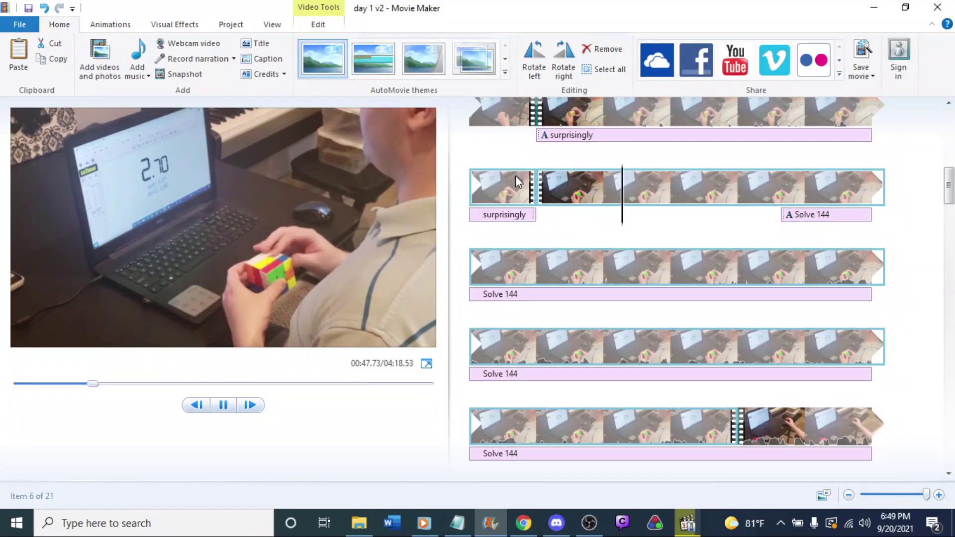
click(557, 182)
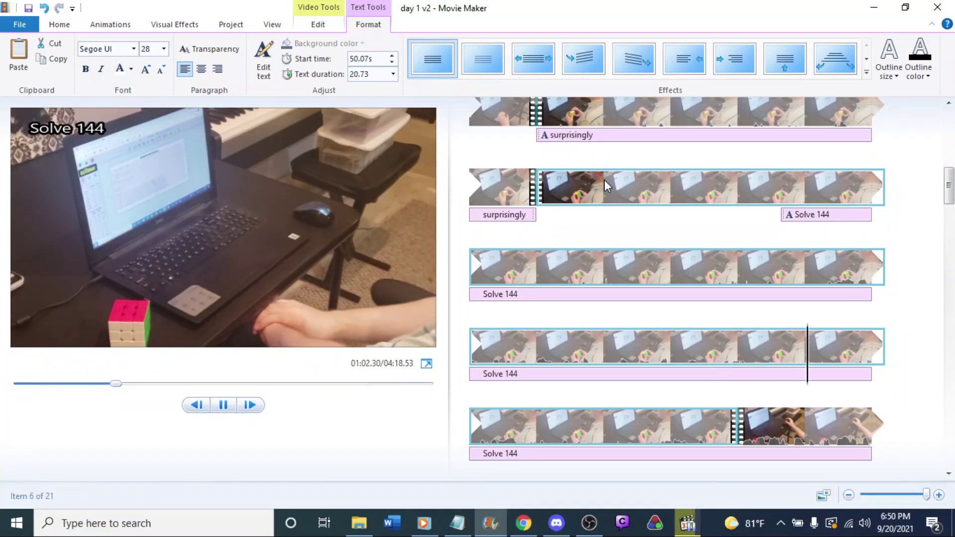
key(space)
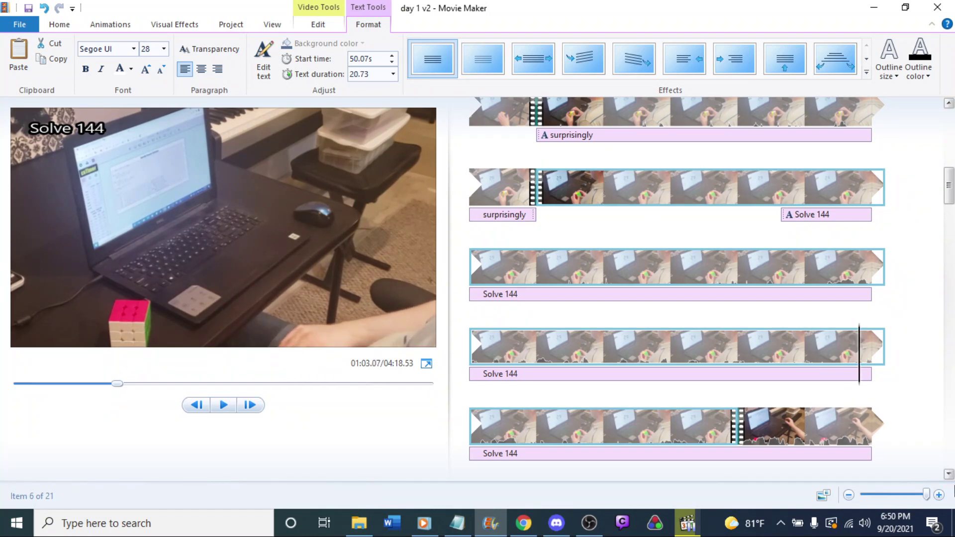
Step: Play across the new split and set the "Solve 144" caption's text duration to 17.13 seconds so it ends with the sixth clip
drag(927, 495, 841, 485)
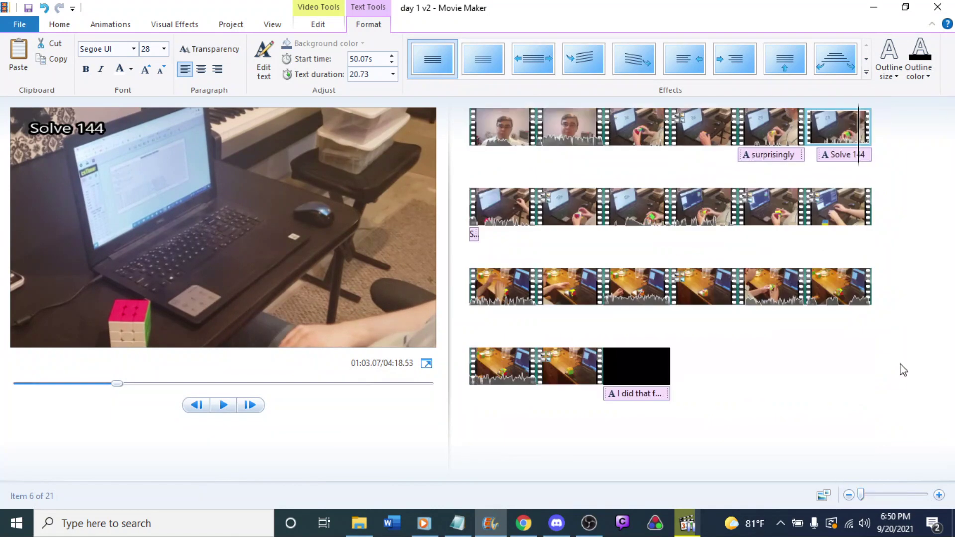
key(space)
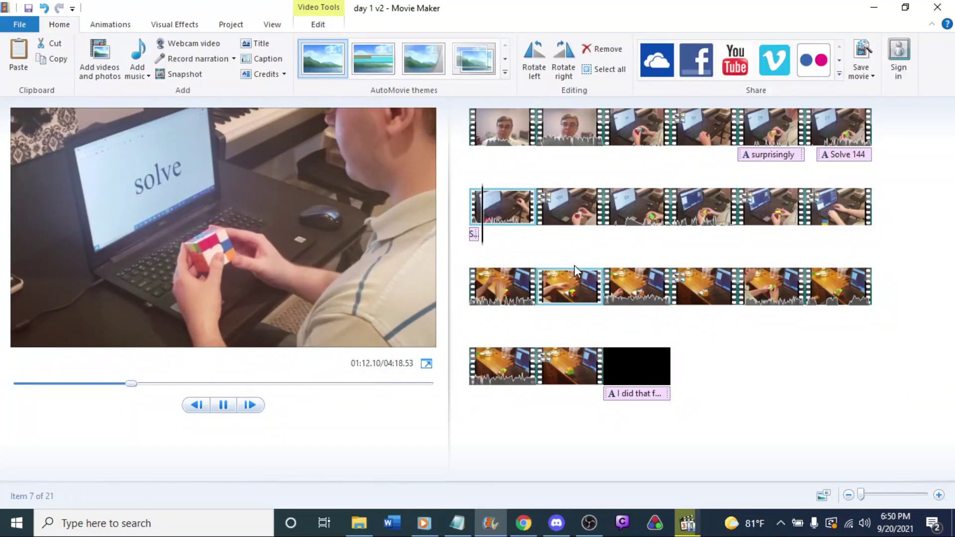
click(471, 215)
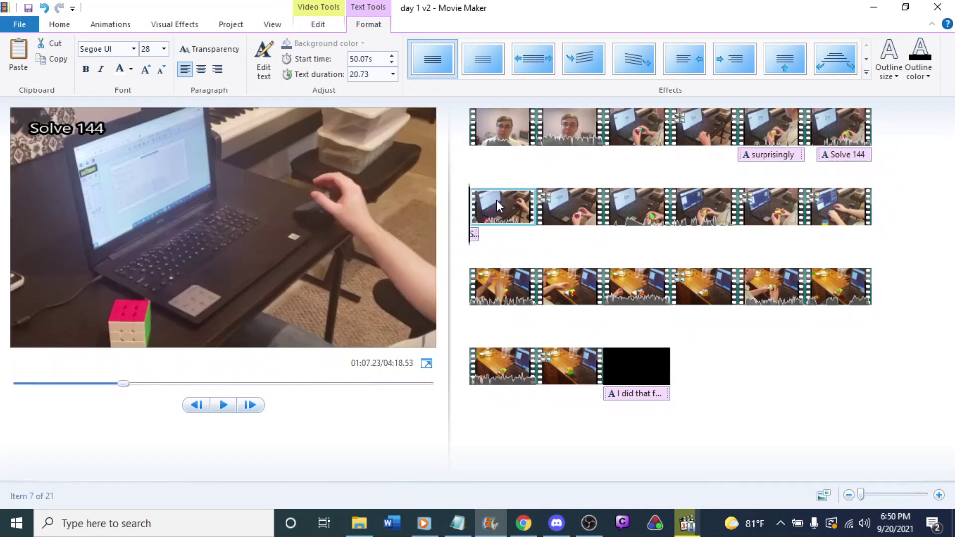
click(827, 157)
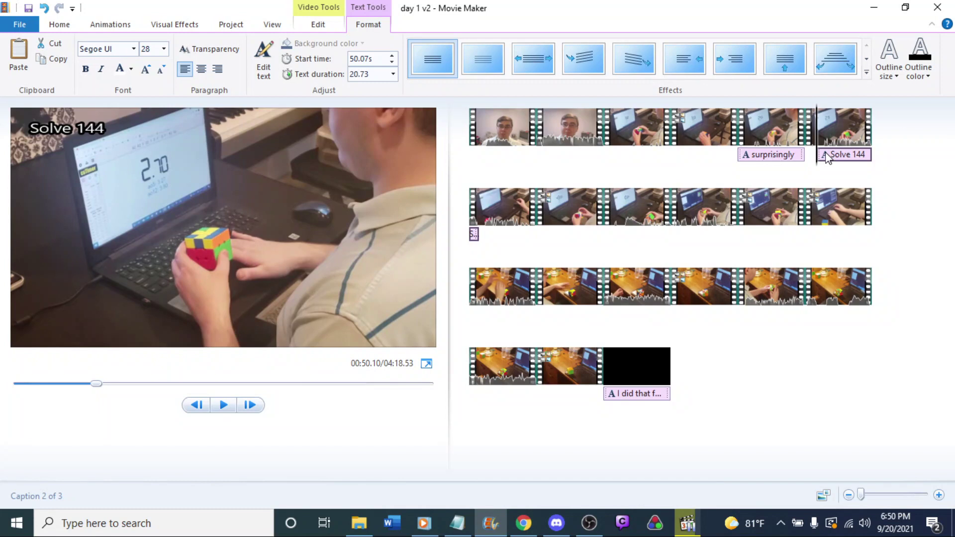
click(486, 207)
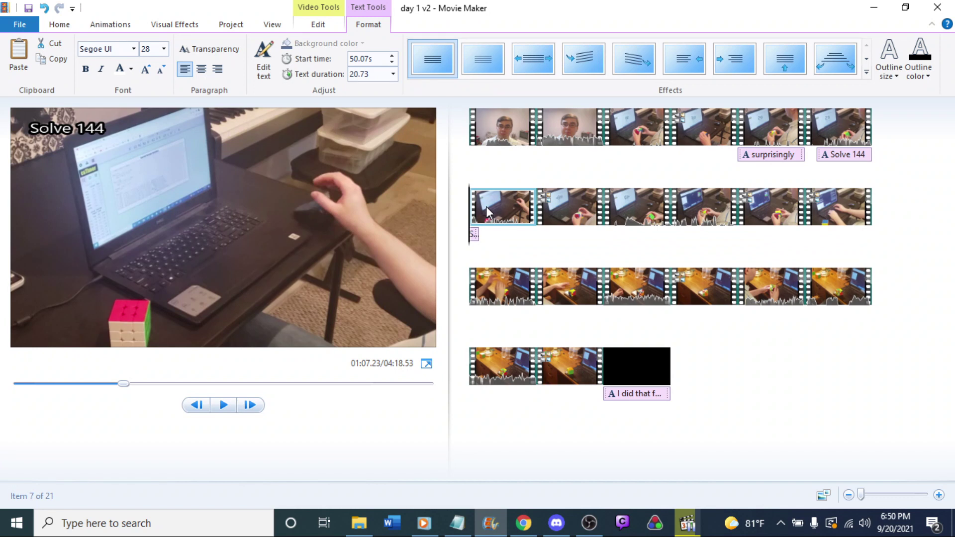
click(838, 159)
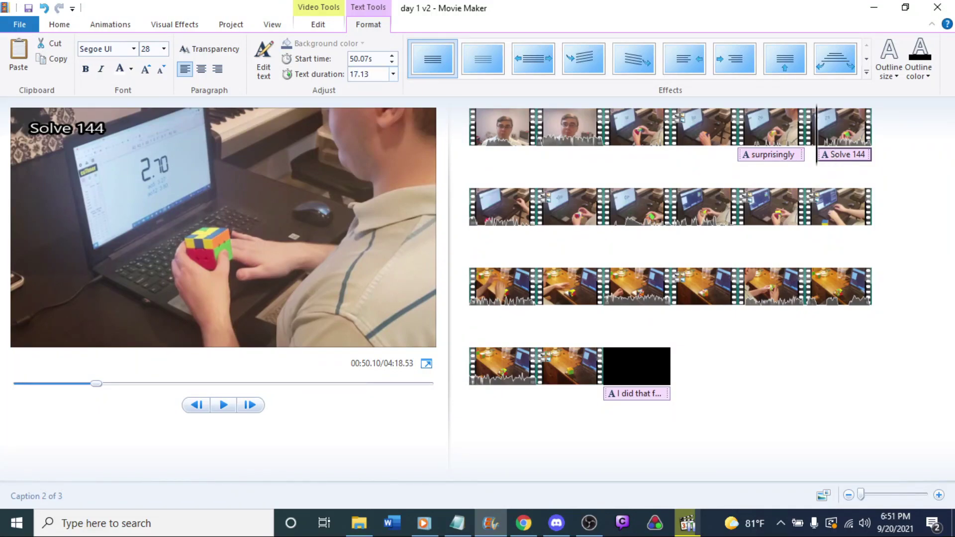
Step: Play the video from the start of the sixth clip through the following solves to check the caption and find the next solve
click(836, 129)
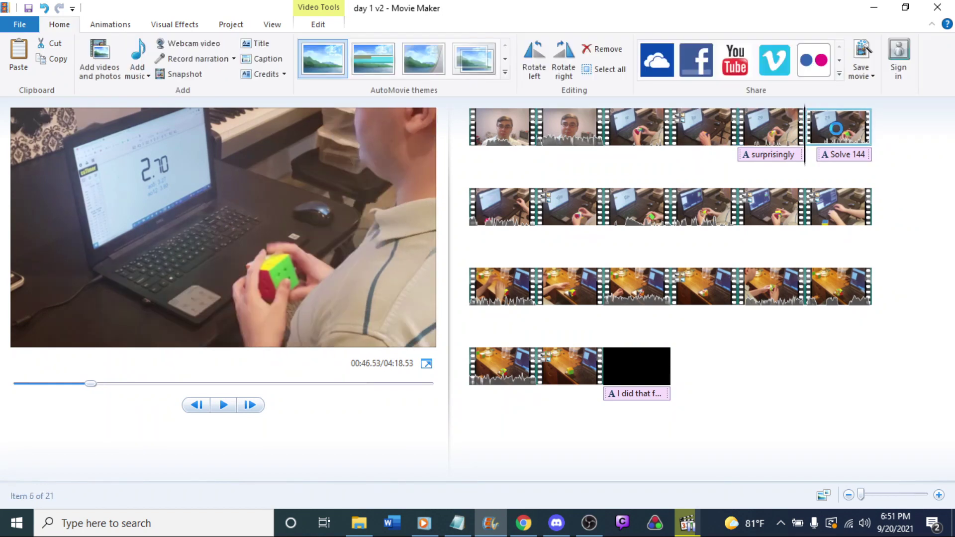
key(space)
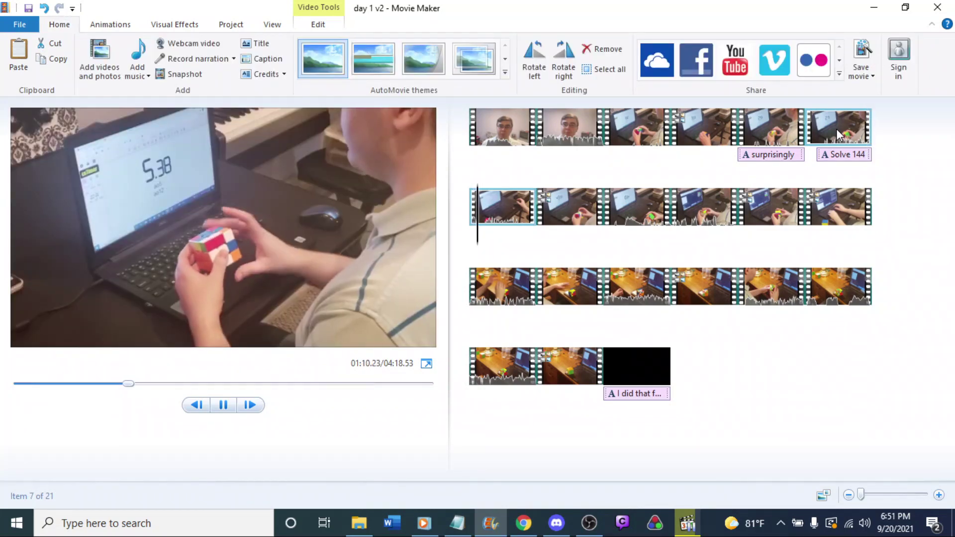
key(space)
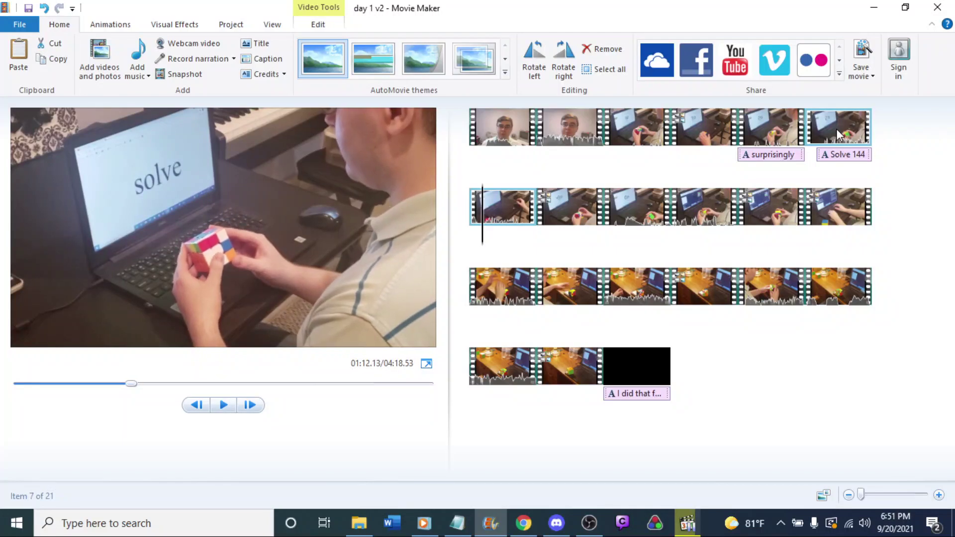
key(space)
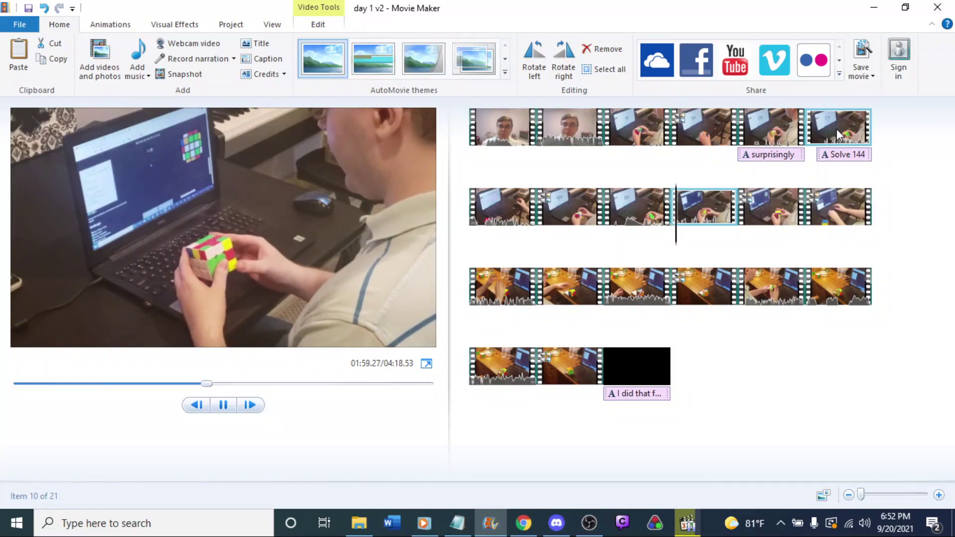
Step: Select the start of the ninth clip and look up the solve count of session 13 in csTimer in Chrome, then return to Movie Maker
click(607, 217)
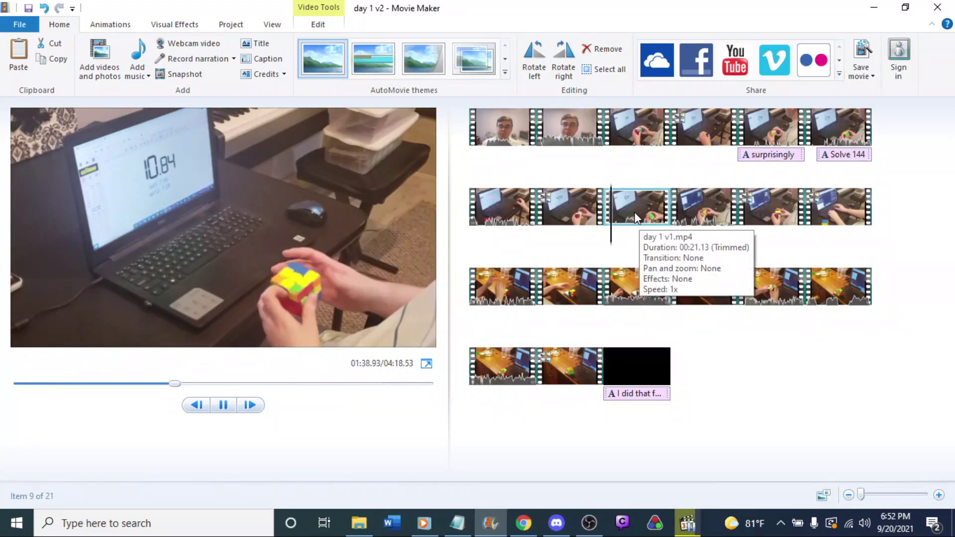
click(633, 212)
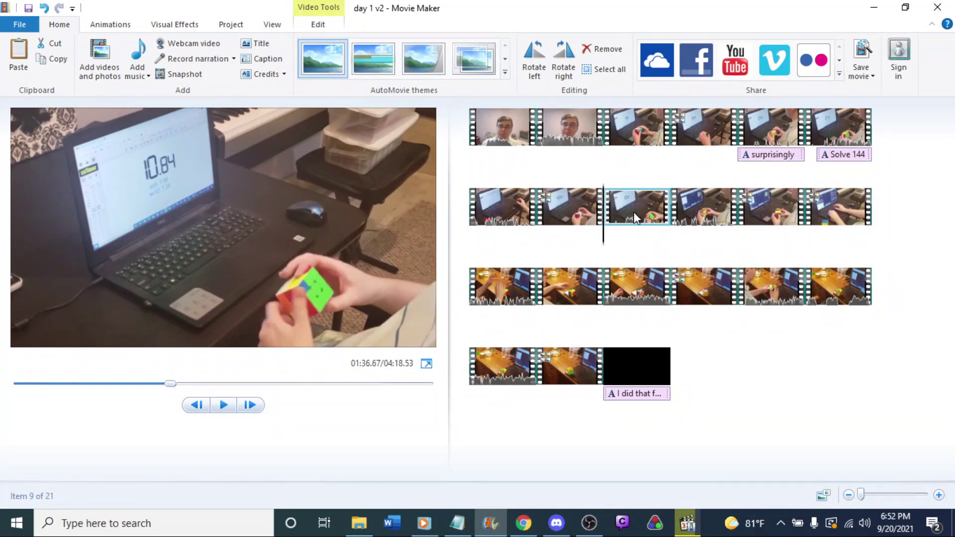
click(524, 524)
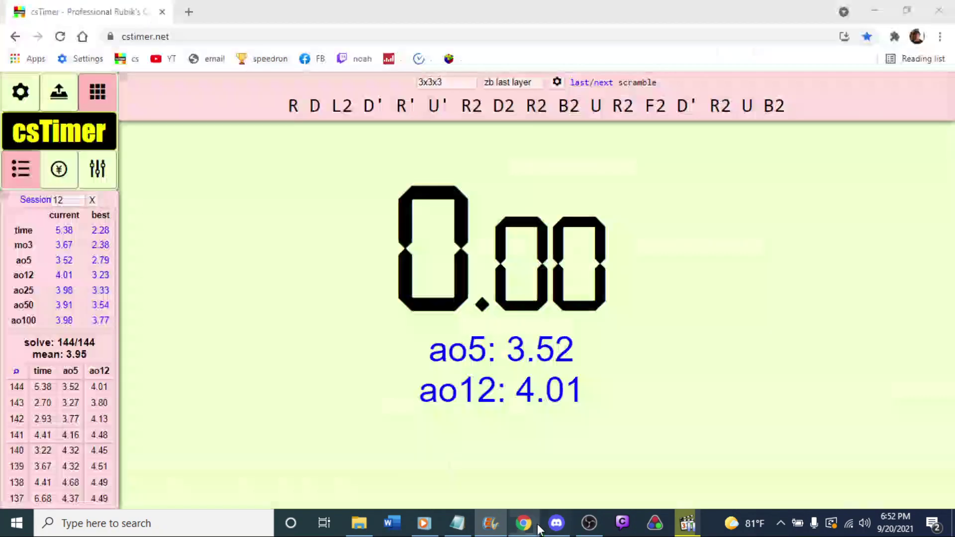
click(62, 199)
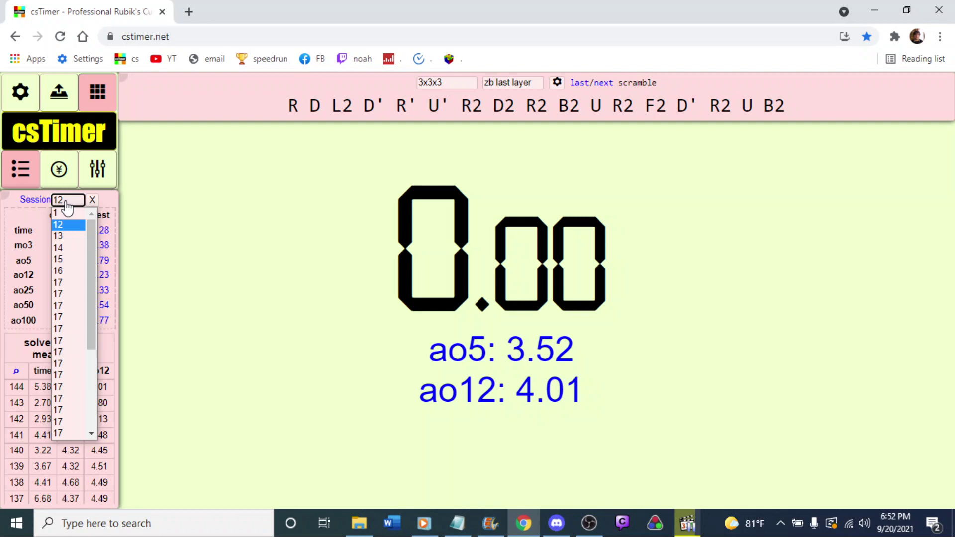
click(65, 235)
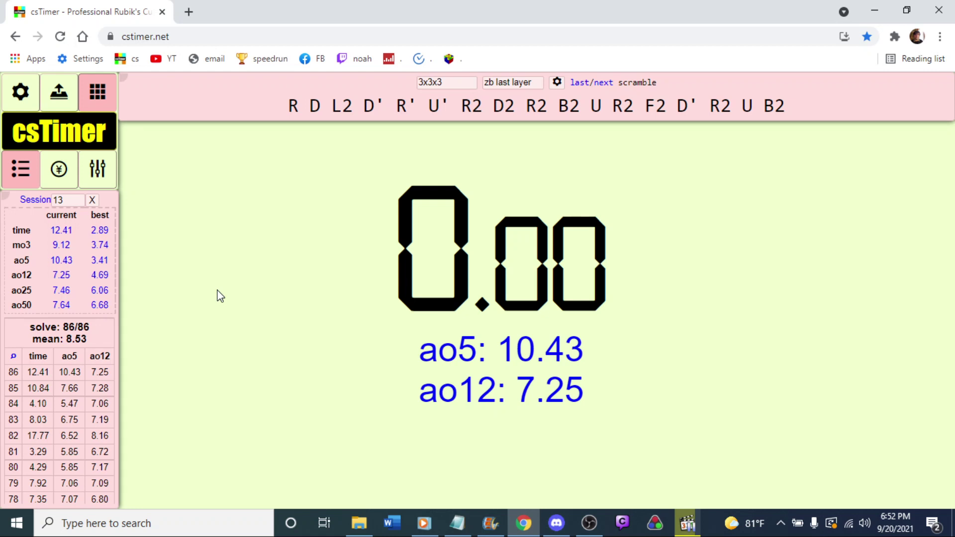
click(490, 523)
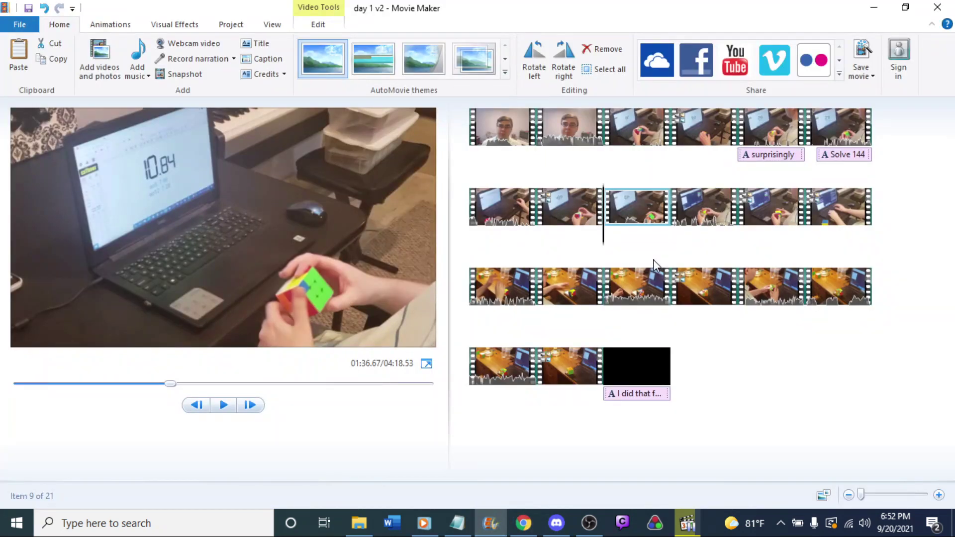
Step: Add the caption "Solve 86" at the start of the ninth clip and fit its text box into the upper-left corner of the frame
click(262, 58)
text(Solve)
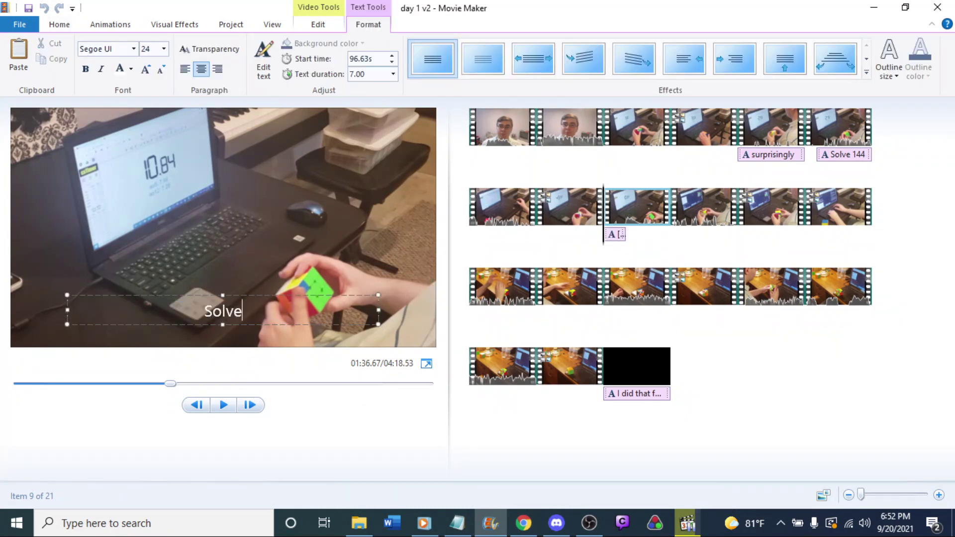
text( 86)
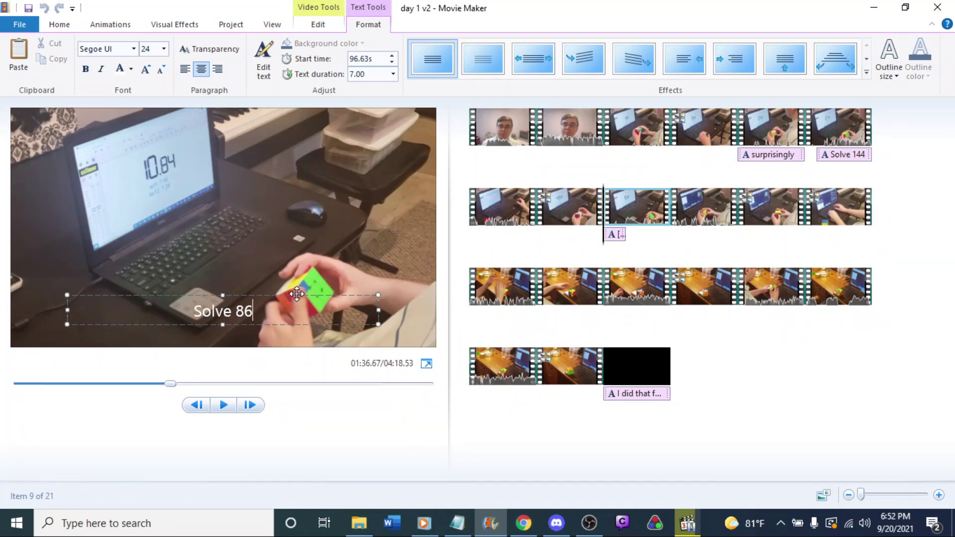
drag(297, 294, 194, 109)
drag(327, 122, 117, 110)
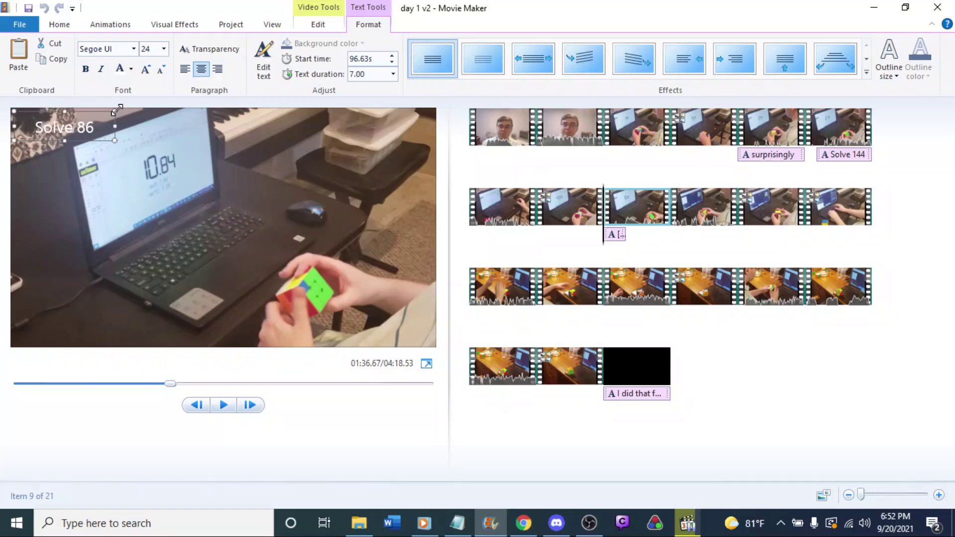
Step: Set the "Solve 86" caption's text duration to 21.13 seconds to match the ninth clip and play from the eighth clip to check it
click(636, 213)
click(364, 73)
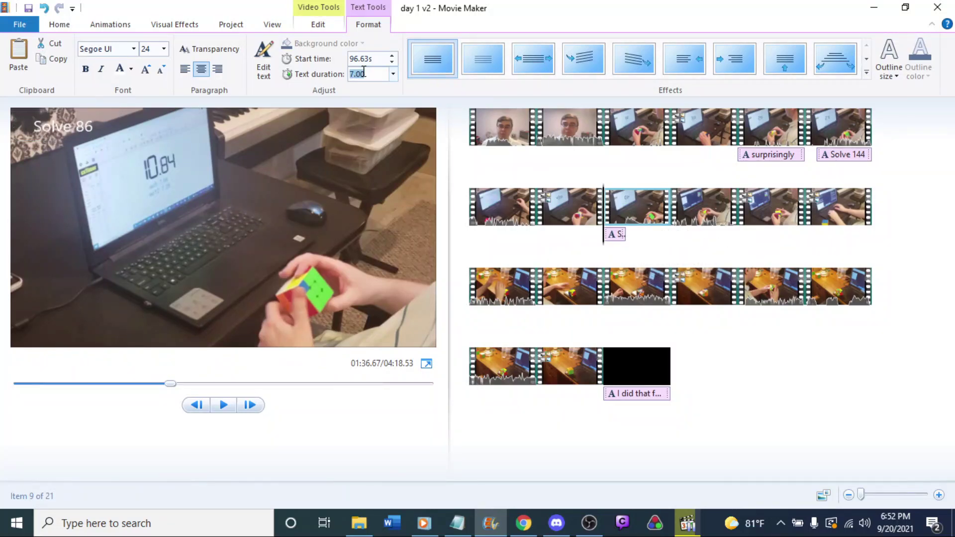
text(21.13)
key(Return)
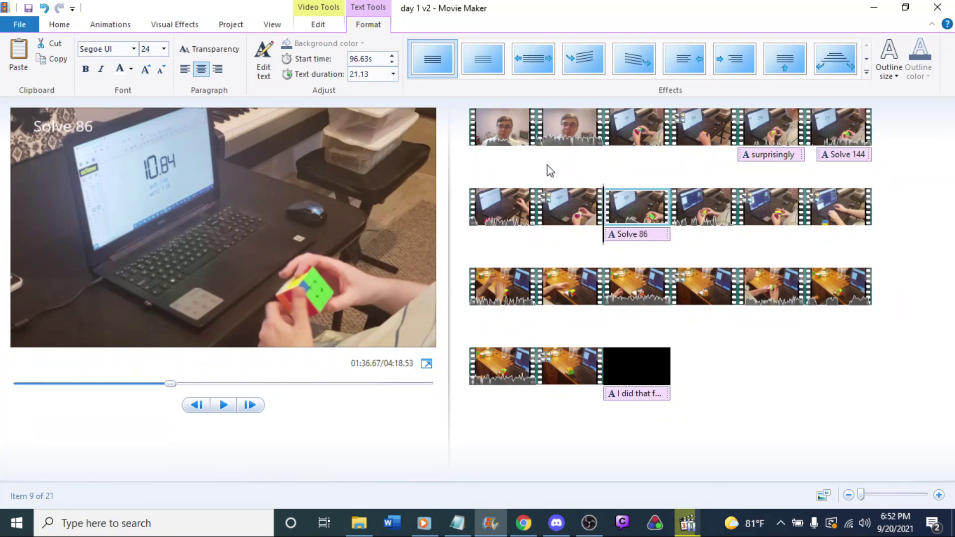
click(571, 204)
key(space)
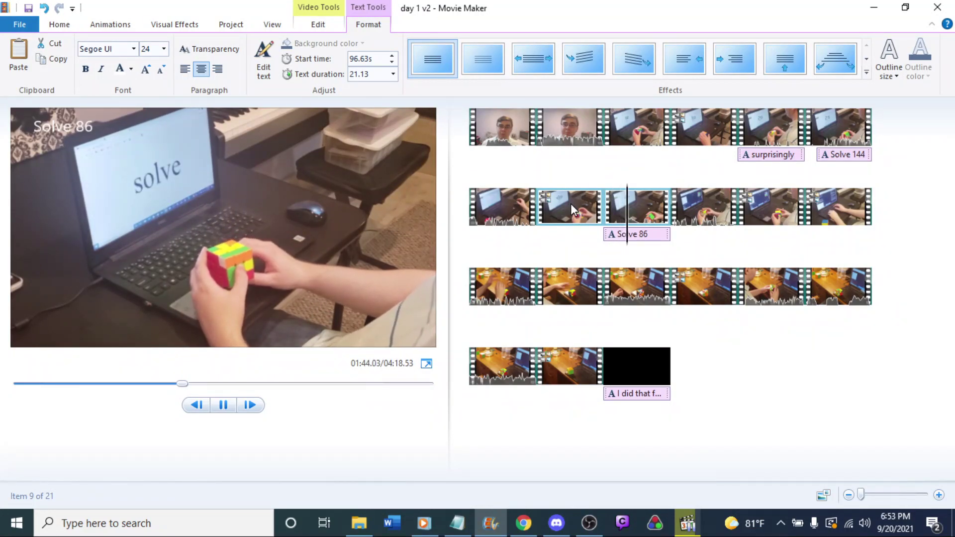
key(space)
Step: Set the "Solve 86" caption to font size 28 and left-align its text
click(623, 234)
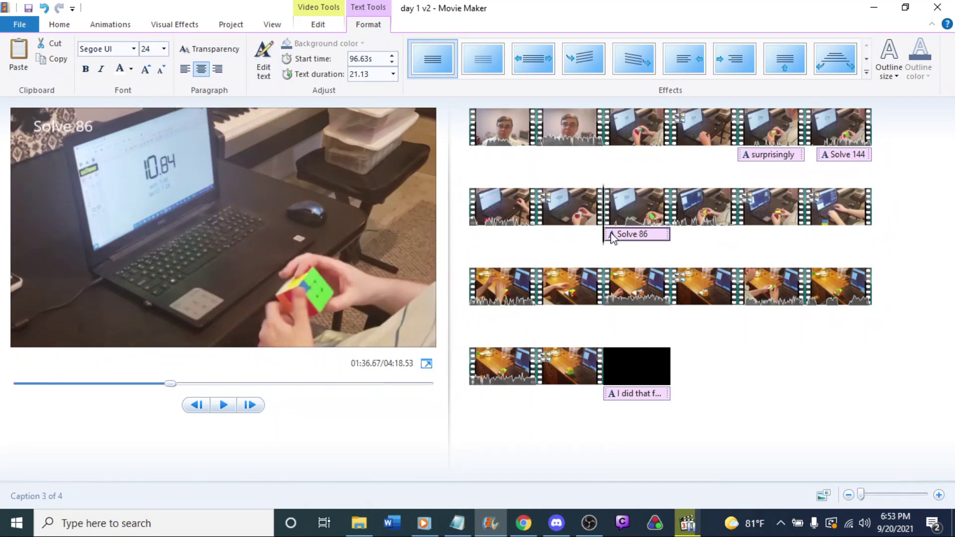
click(55, 127)
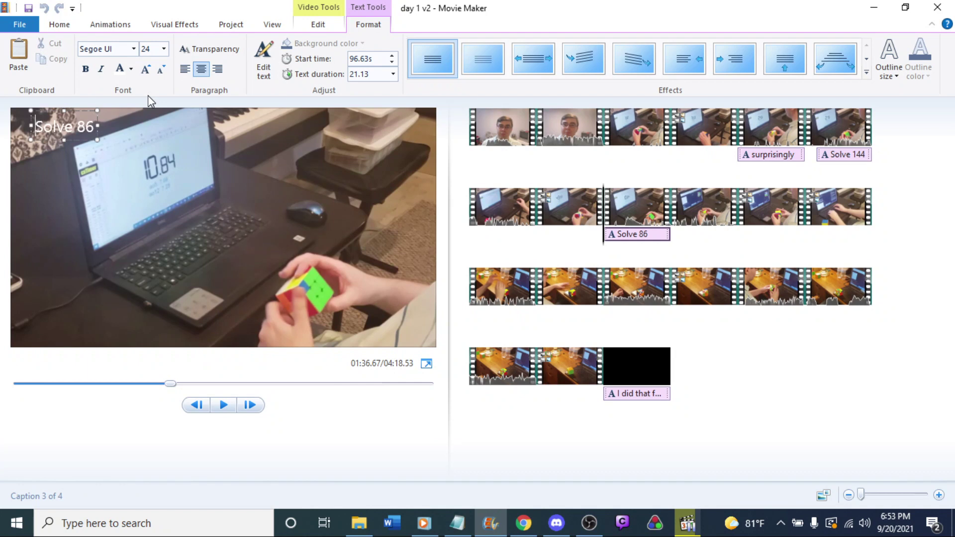
click(164, 48)
click(157, 206)
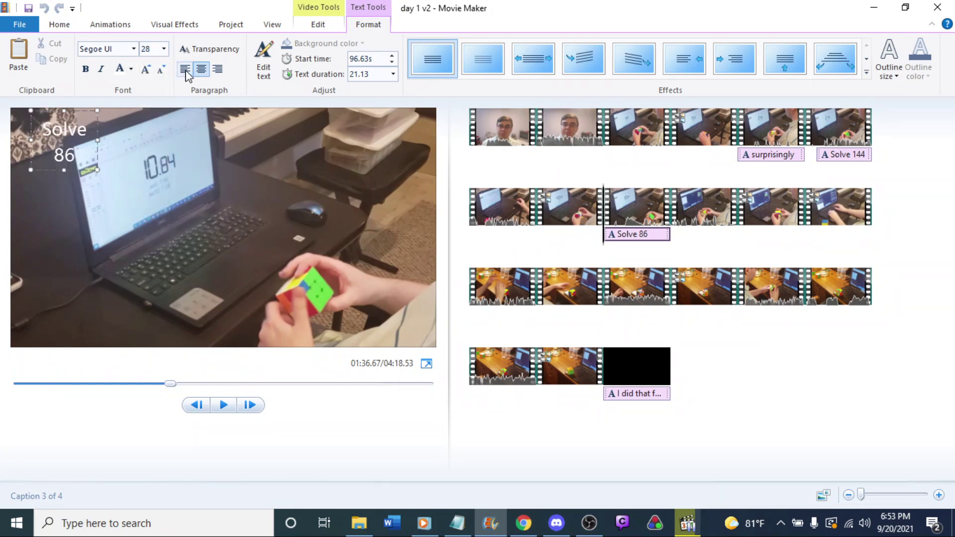
click(185, 69)
Step: Give the "Solve 86" caption a thick black outline
click(889, 59)
click(915, 99)
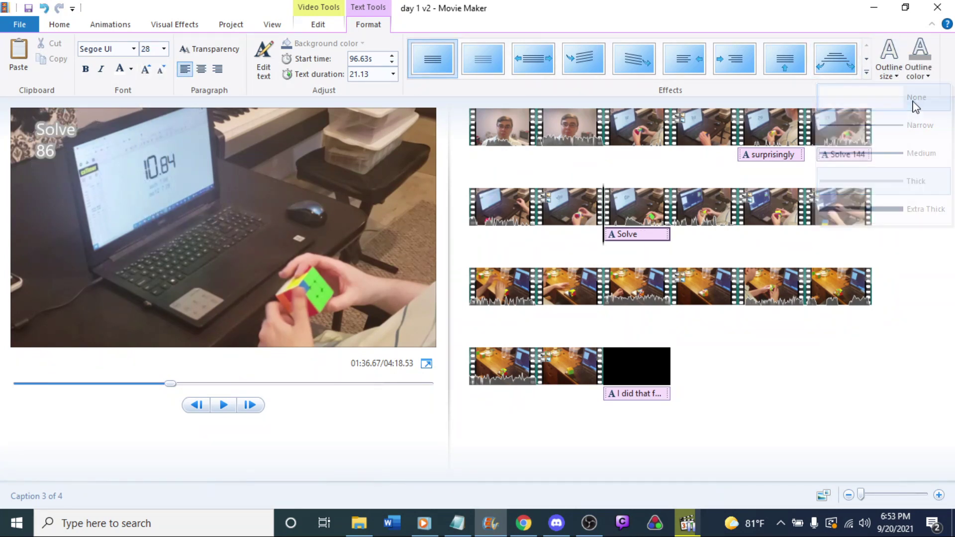
click(919, 70)
click(848, 102)
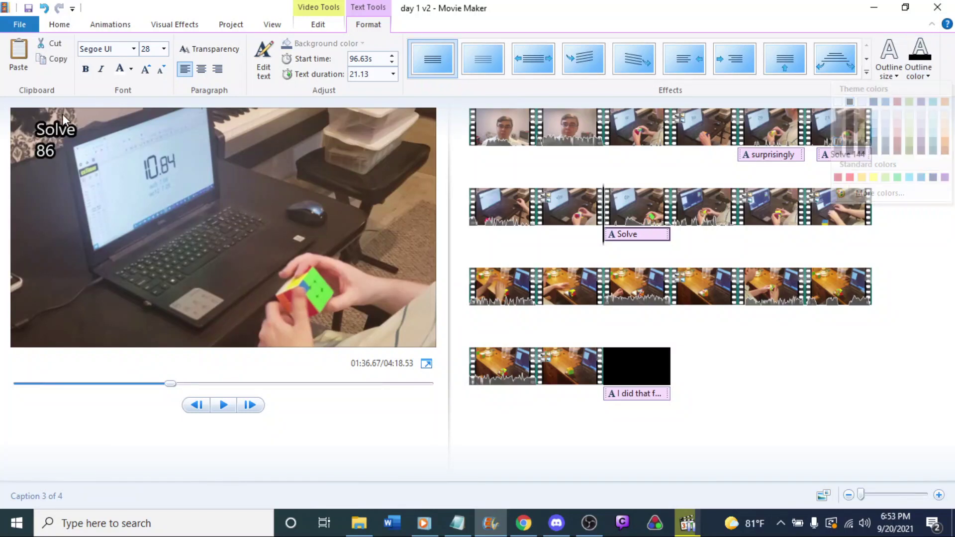
Step: Move the "Solve 86" caption's text box to the left edge of the frame's upper-left corner
click(62, 143)
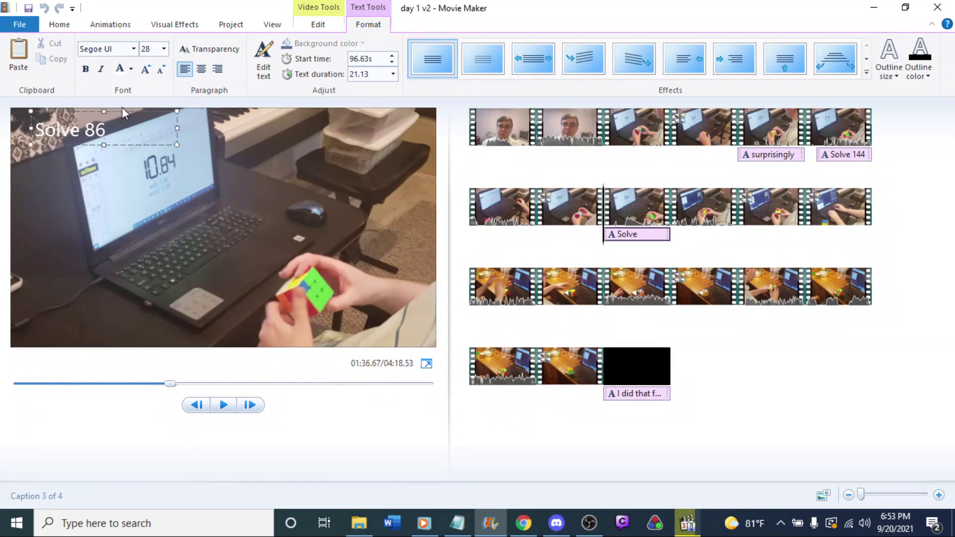
drag(121, 107, 74, 103)
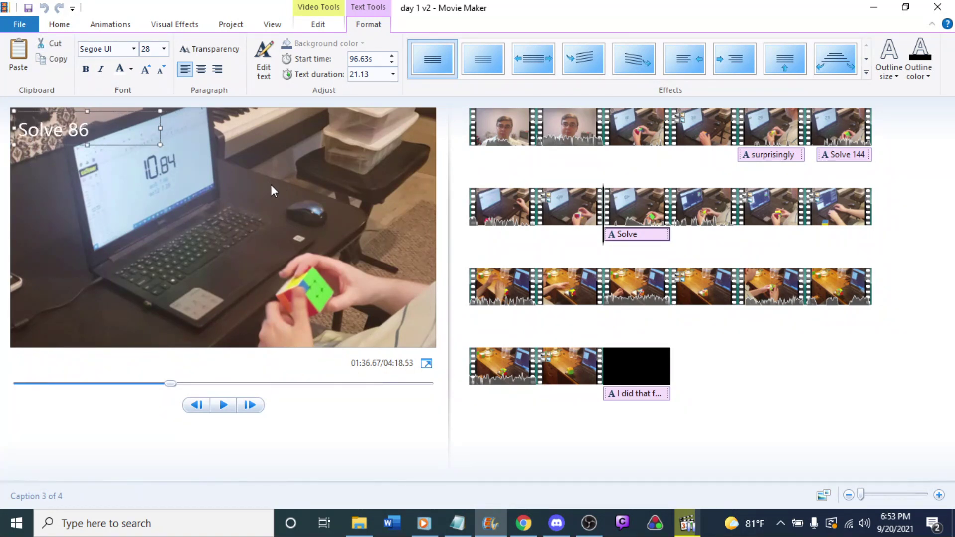
Step: Play the movie from the eighth clip through to the closing title card to review the captions
click(571, 203)
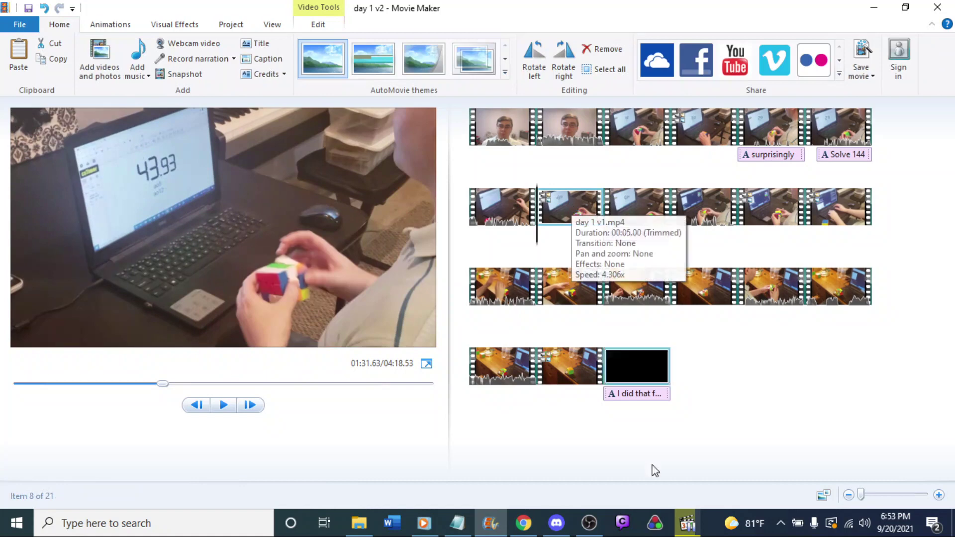
key(alt+Tab)
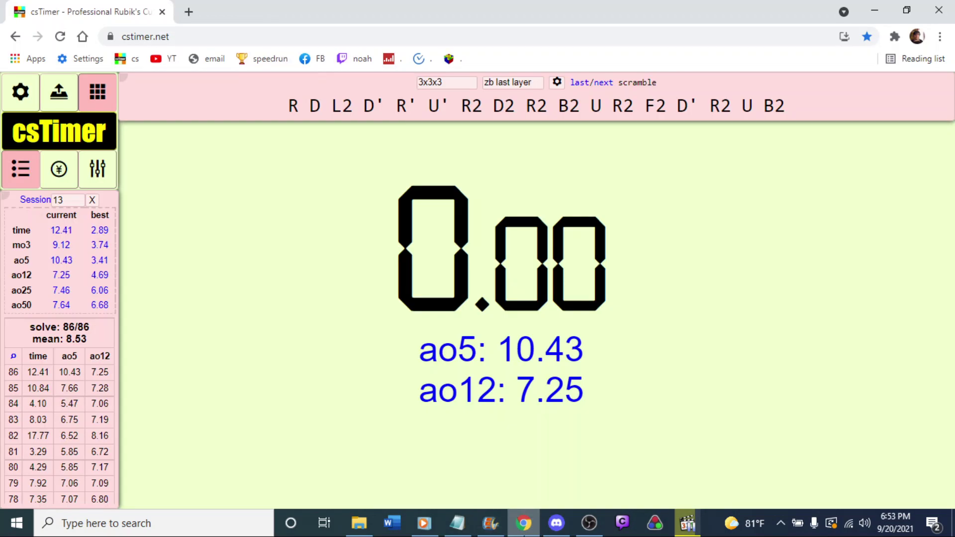
key(alt+Tab)
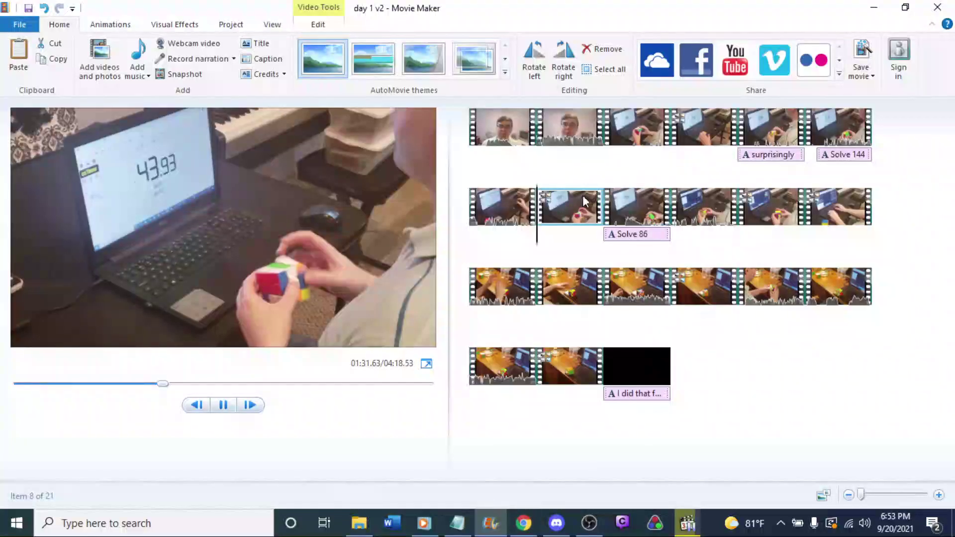
key(space)
key(space)
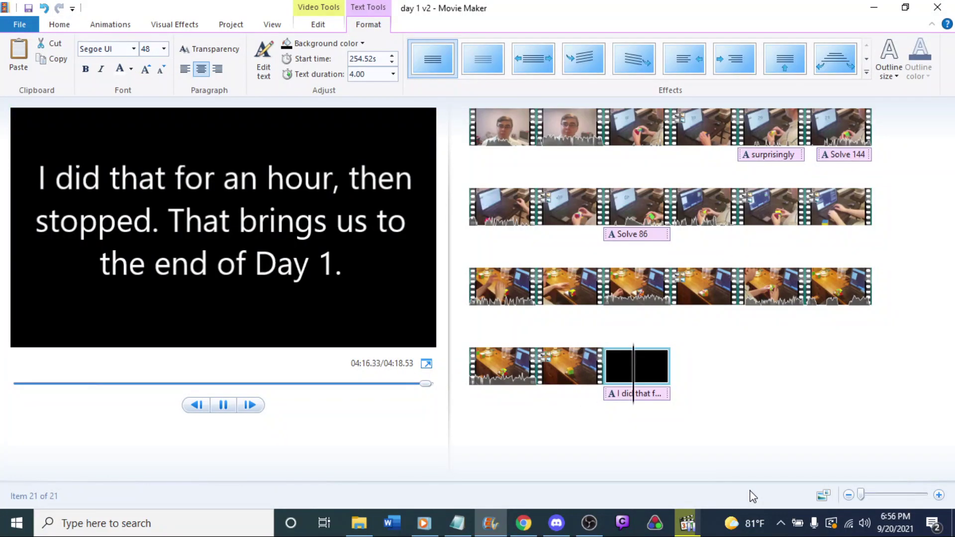
key(space)
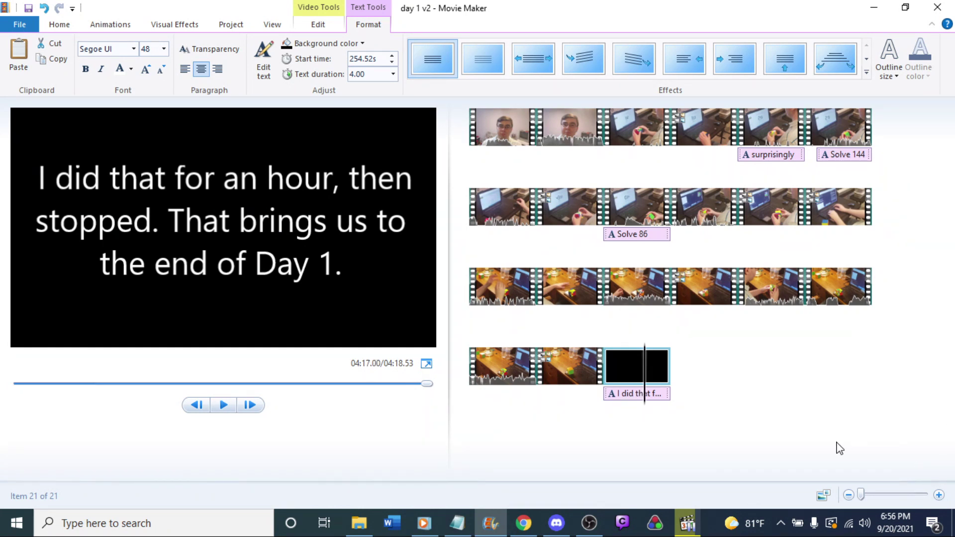
click(20, 25)
mouse_move(71, 215)
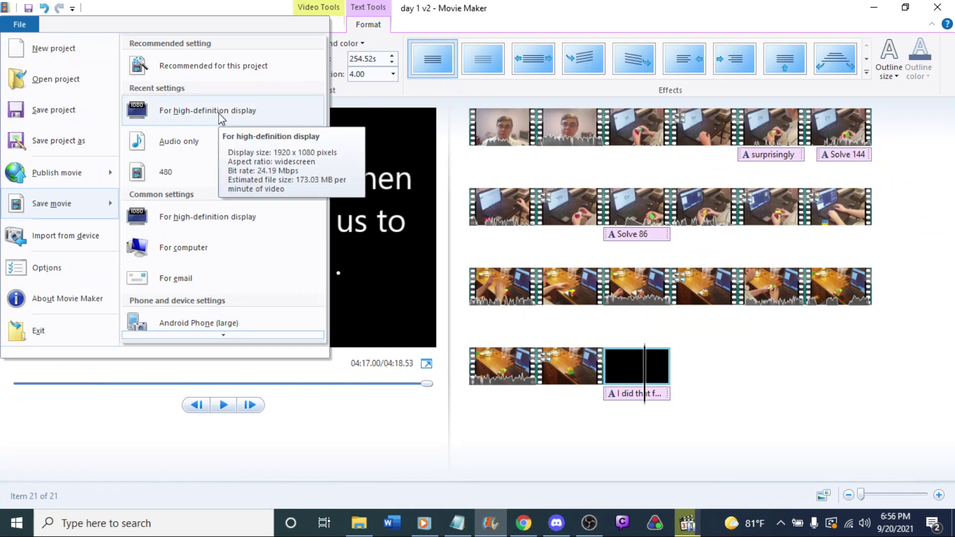
click(595, 6)
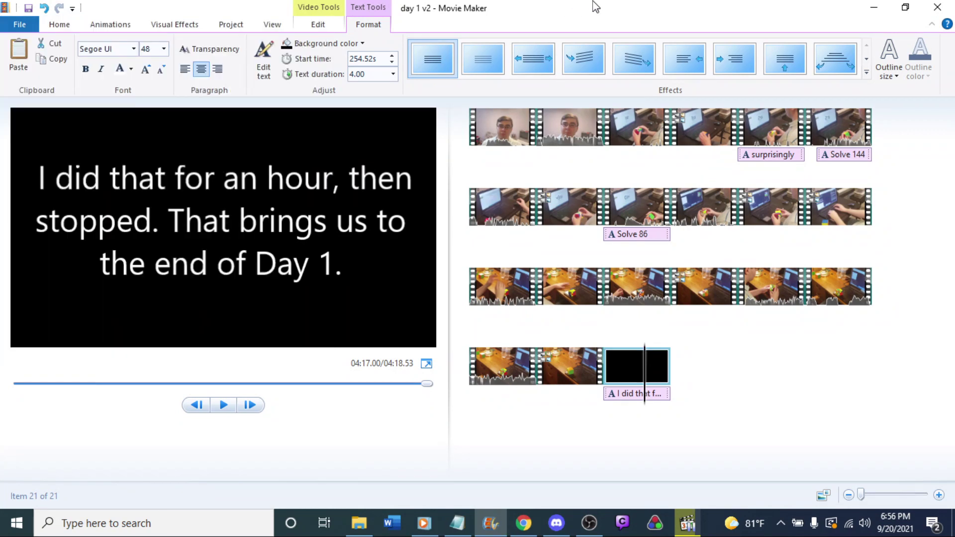
Step: Select all clips in the project and raise their video volume to the maximum
key(ctrl+a)
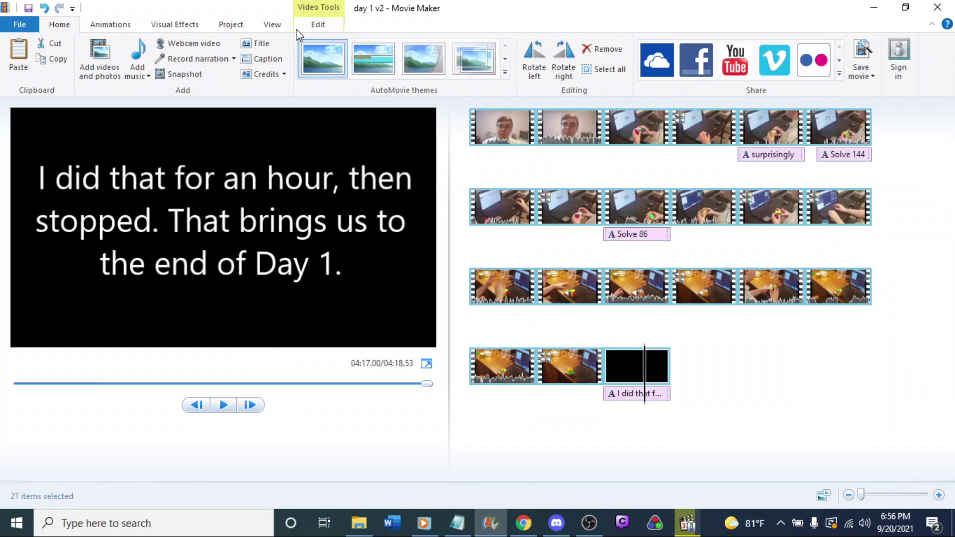
click(318, 25)
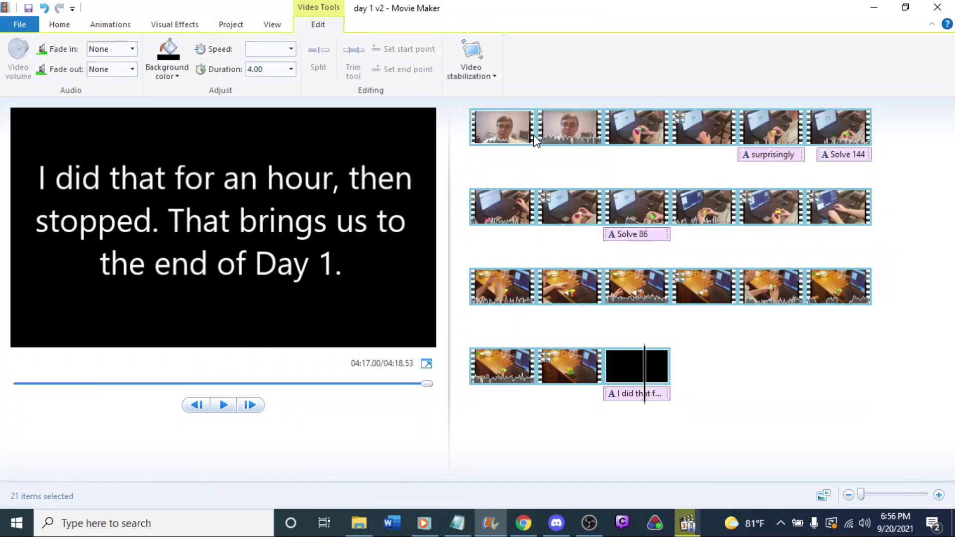
click(494, 121)
key(ctrl+a)
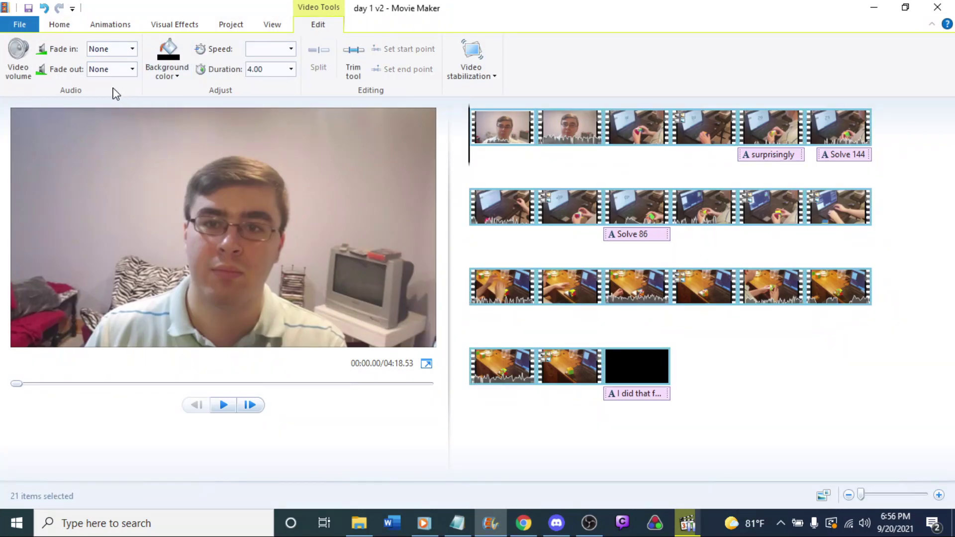
click(18, 55)
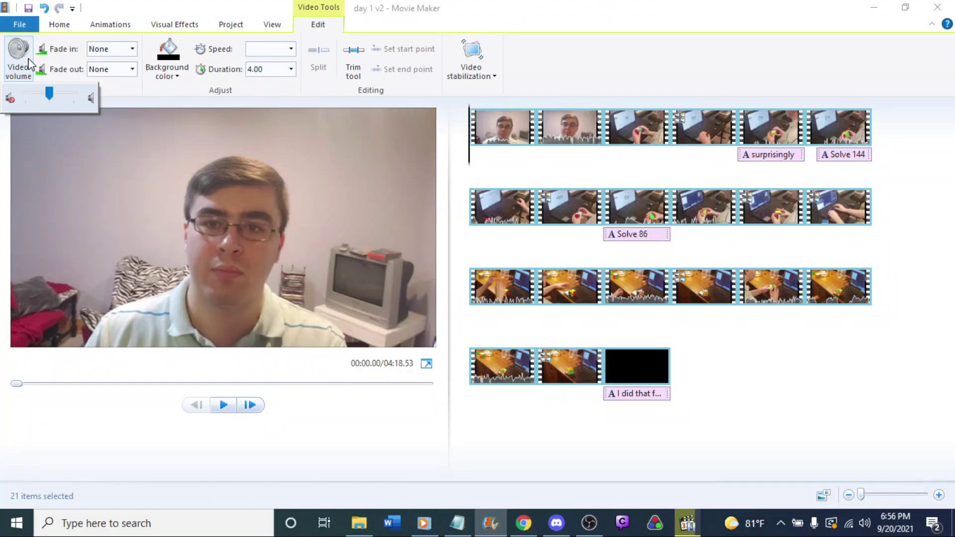
drag(53, 95, 75, 96)
click(589, 61)
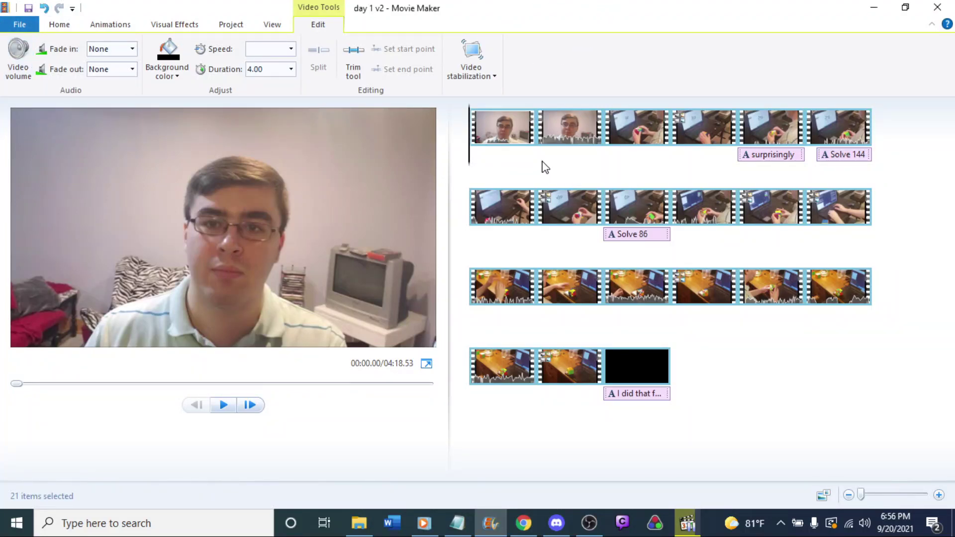
Step: Check the video volume level of the seventh clip
click(5, 63)
click(567, 201)
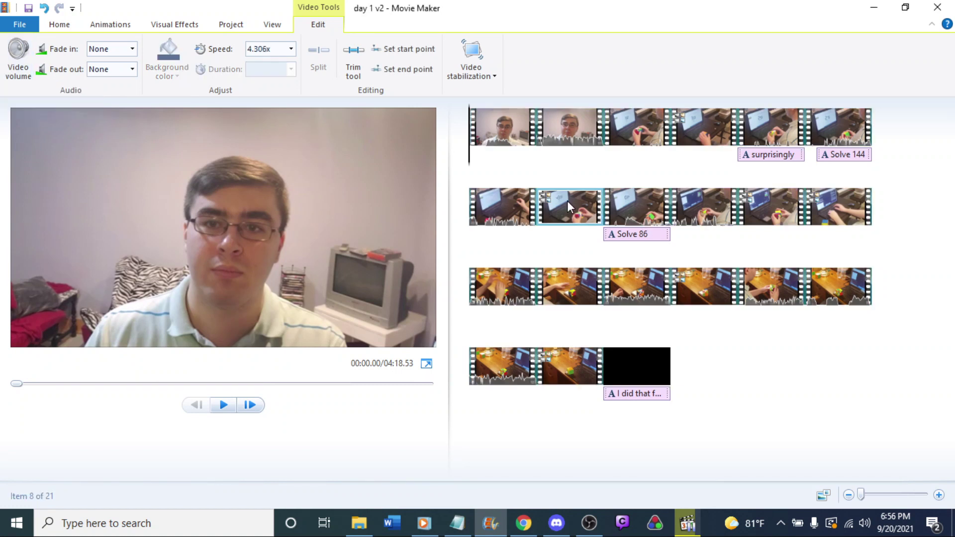
click(511, 198)
click(26, 59)
click(671, 82)
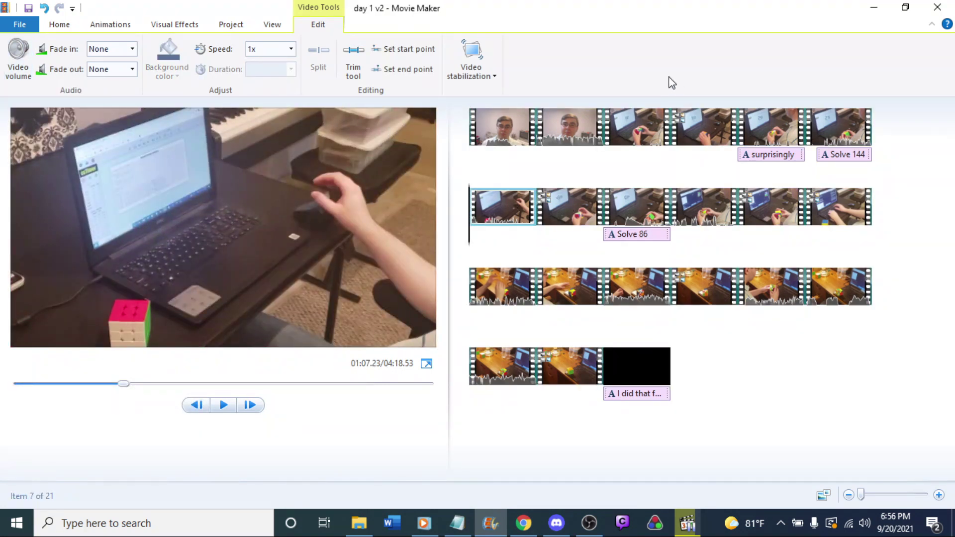
Step: Export the movie with the high-definition display setting as "day 1 v2.mp4" in the "parts of video" folder
click(23, 24)
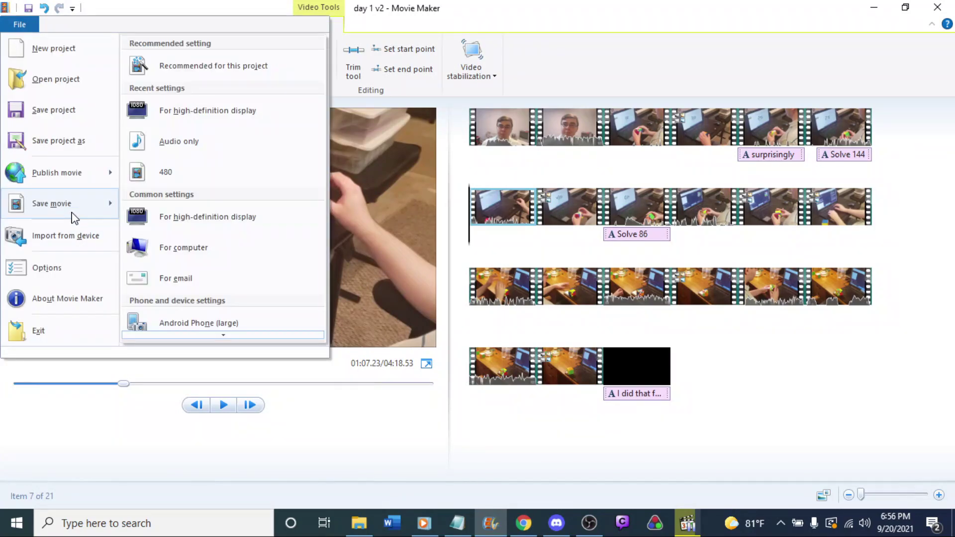
click(196, 114)
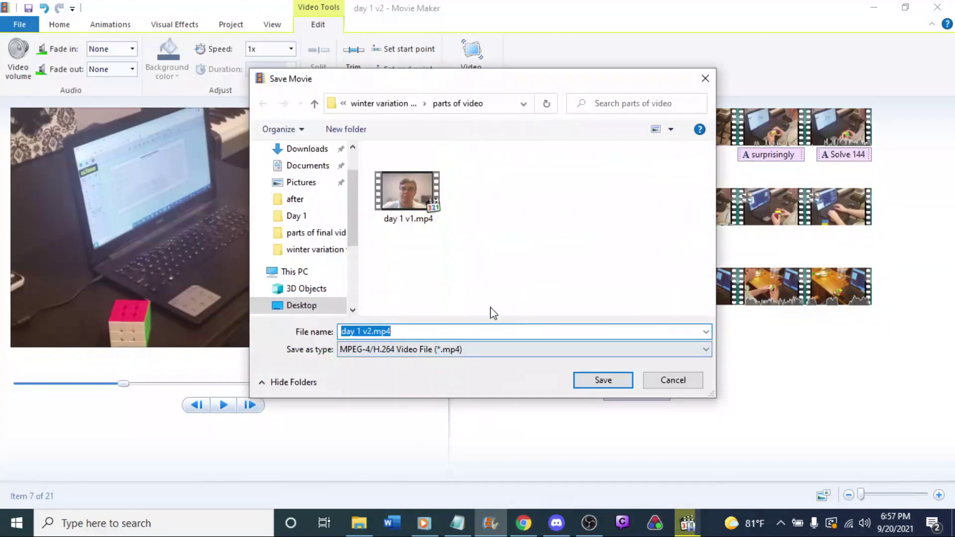
click(603, 381)
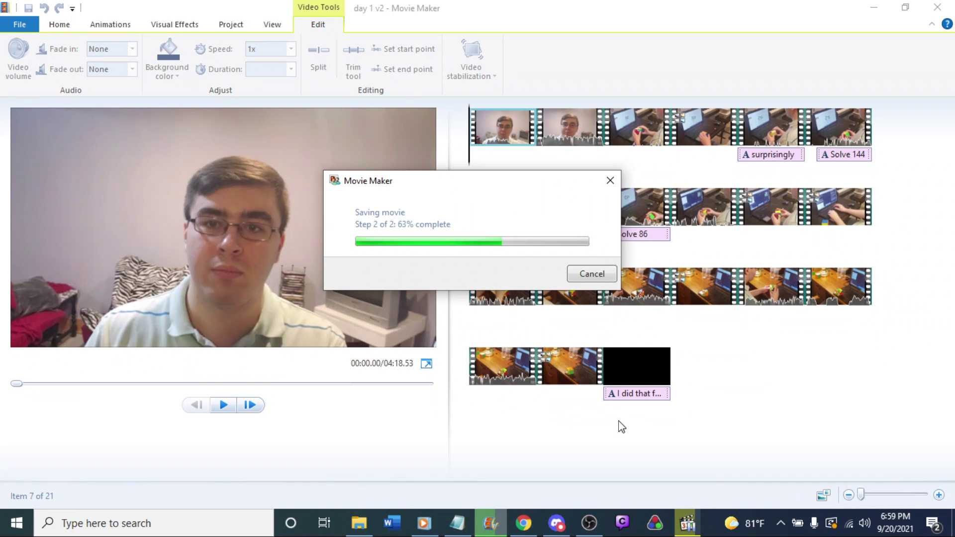
click(597, 531)
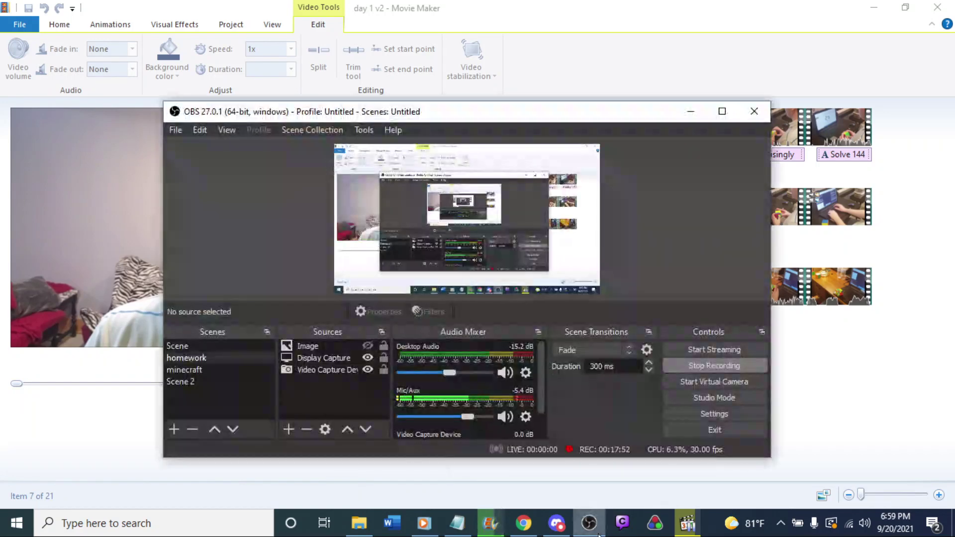
click(599, 532)
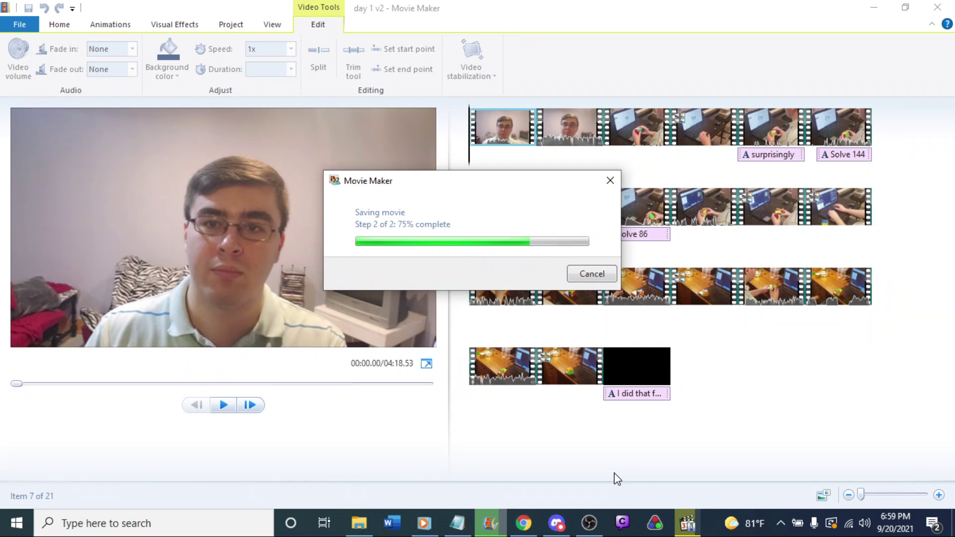
click(555, 525)
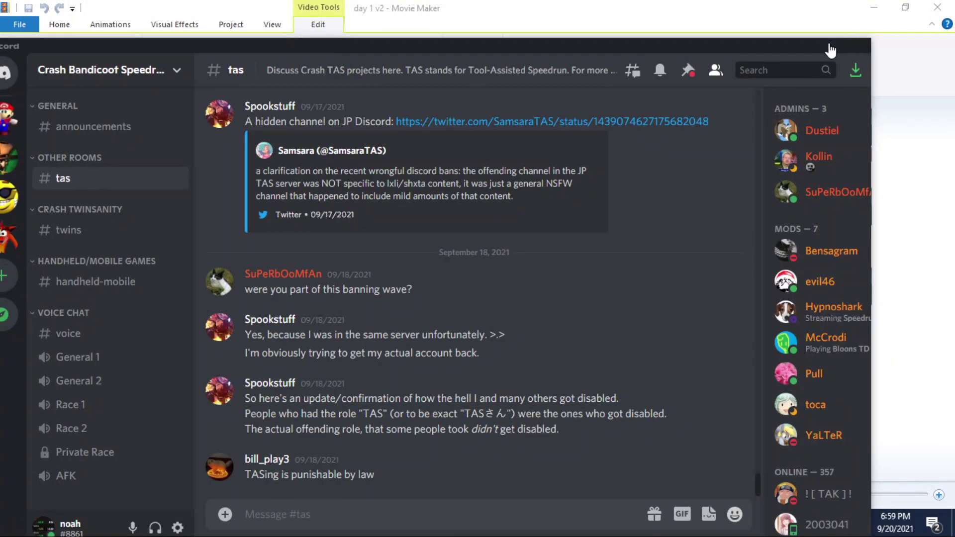
click(830, 47)
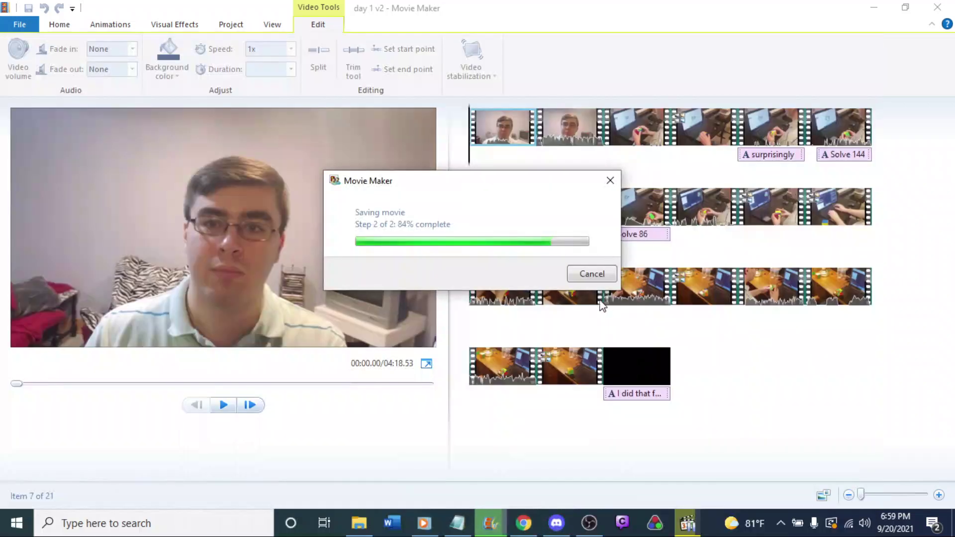
click(556, 523)
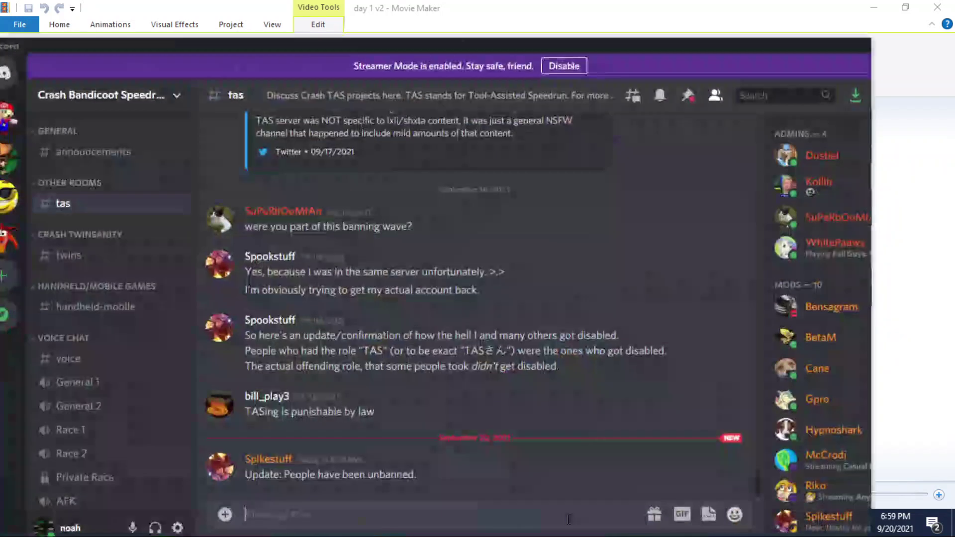
click(842, 45)
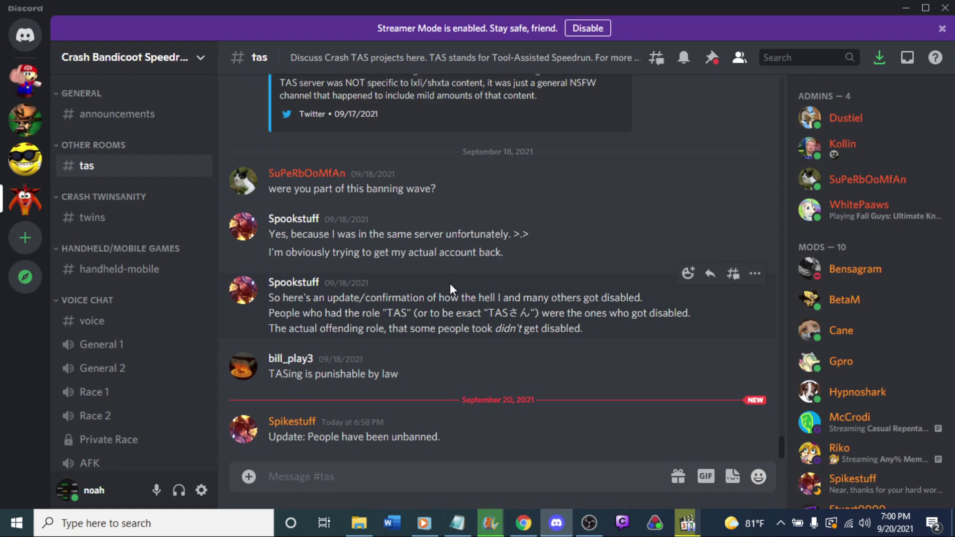
click(557, 523)
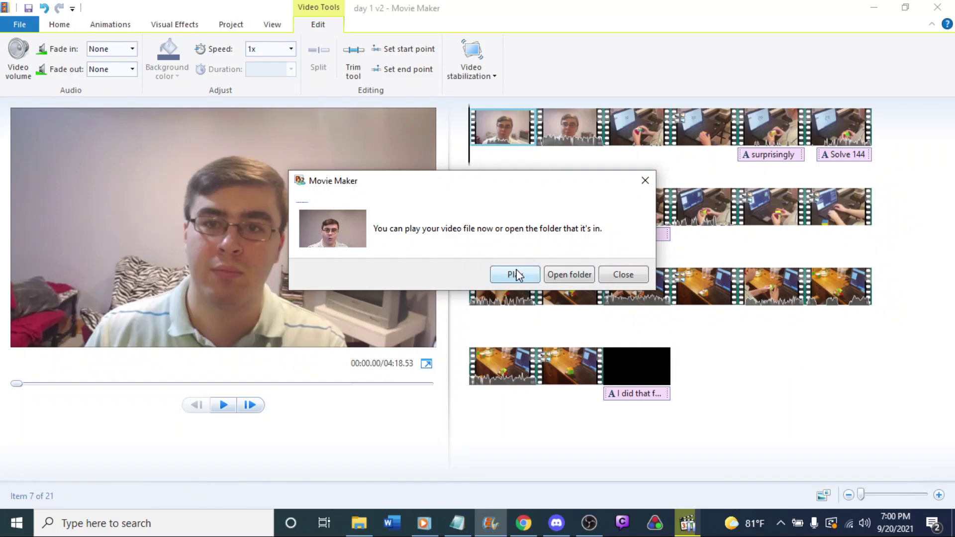
Step: Dismiss the export dialog and open the "parts of video" folder inside "winter variation video" to play the exported "day 1 v2.mp4"
click(611, 275)
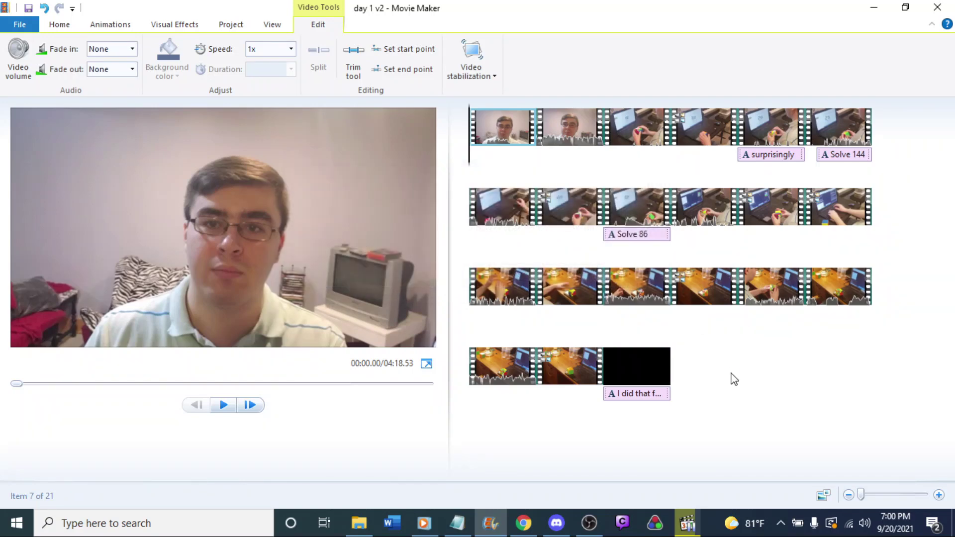
click(874, 7)
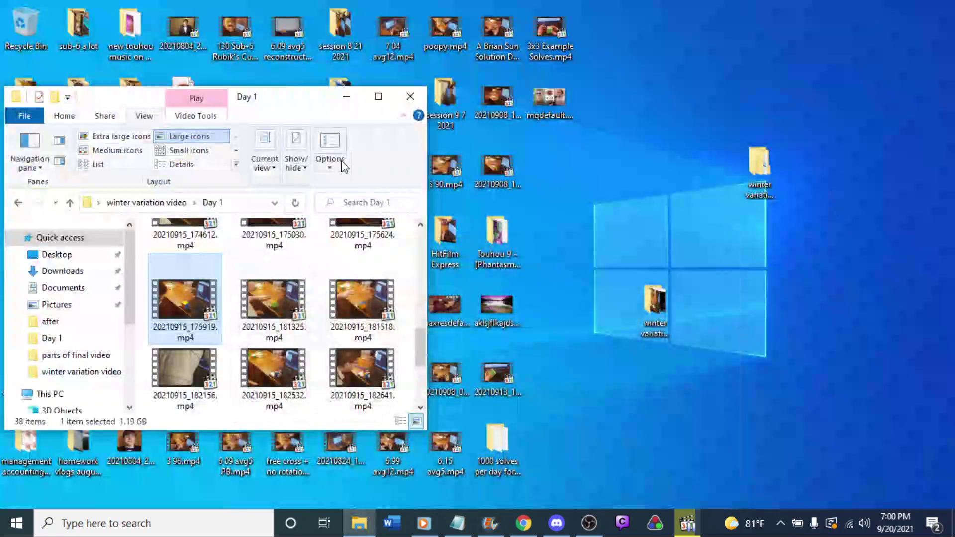
click(410, 96)
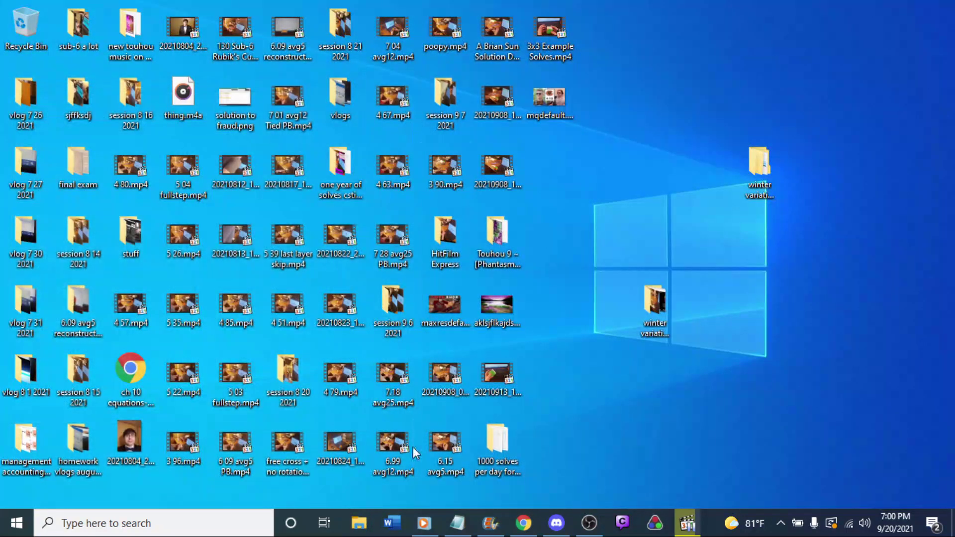
double_click(761, 172)
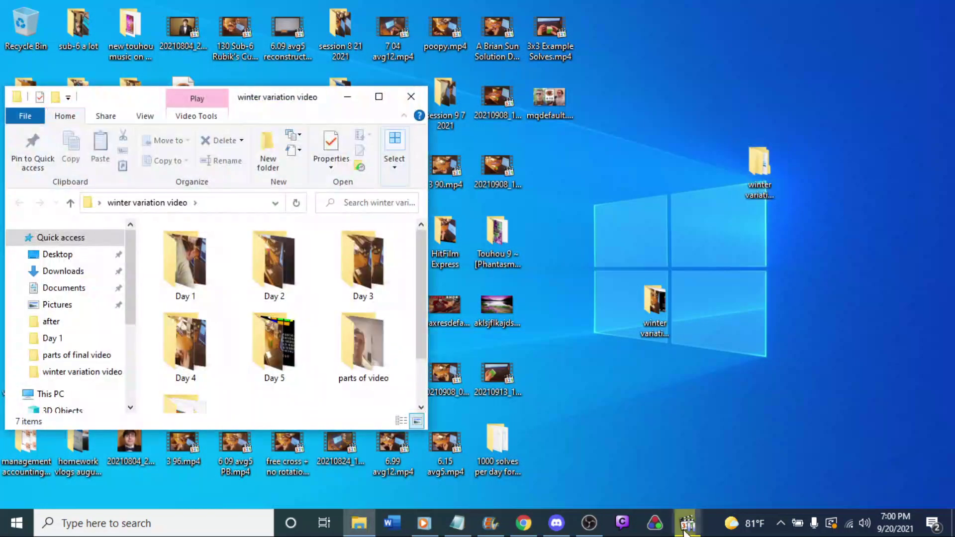
click(379, 97)
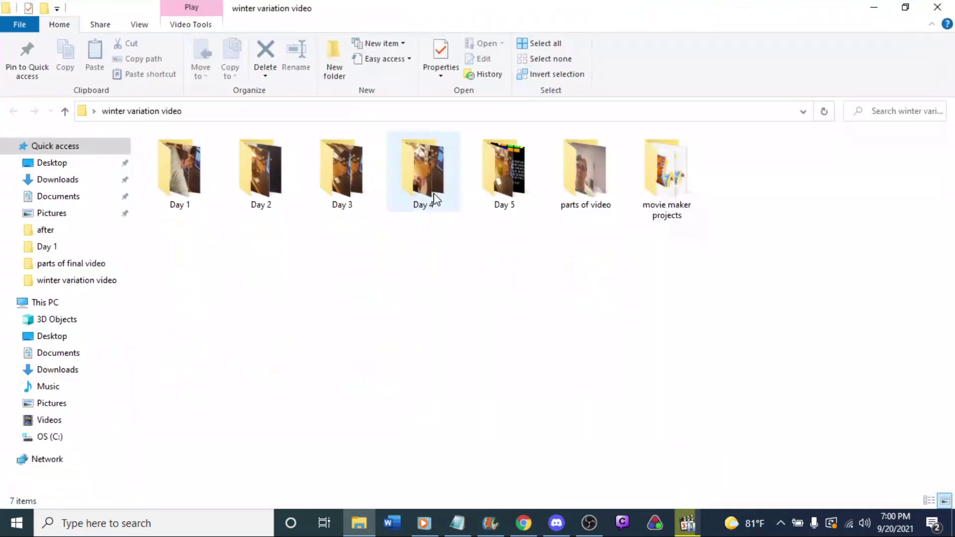
double_click(587, 164)
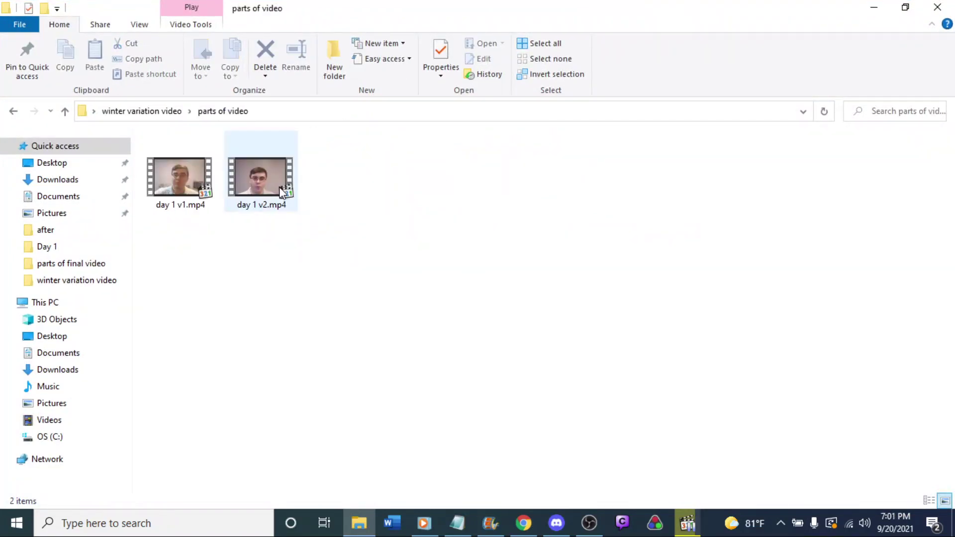
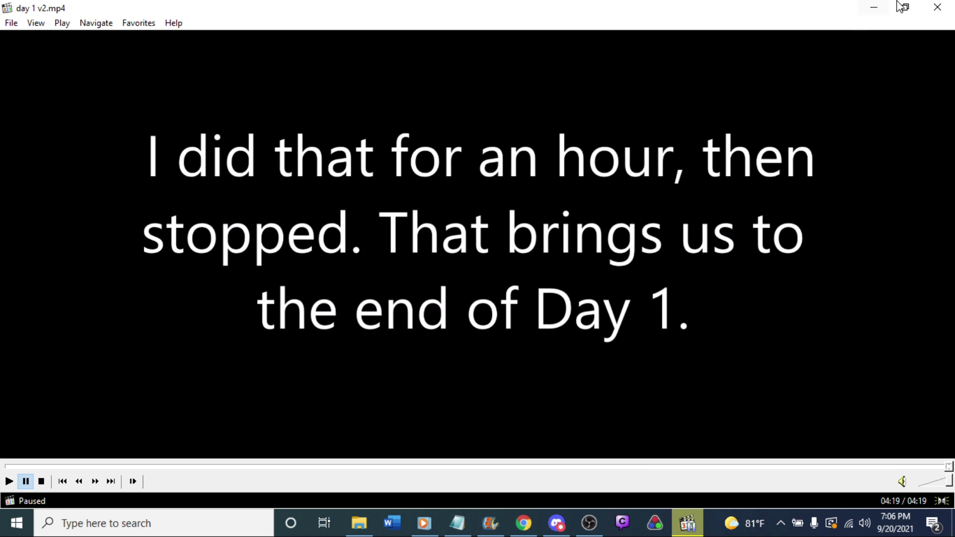
Step: Close the video player and the folder window, and return to the Movie Maker project
click(938, 7)
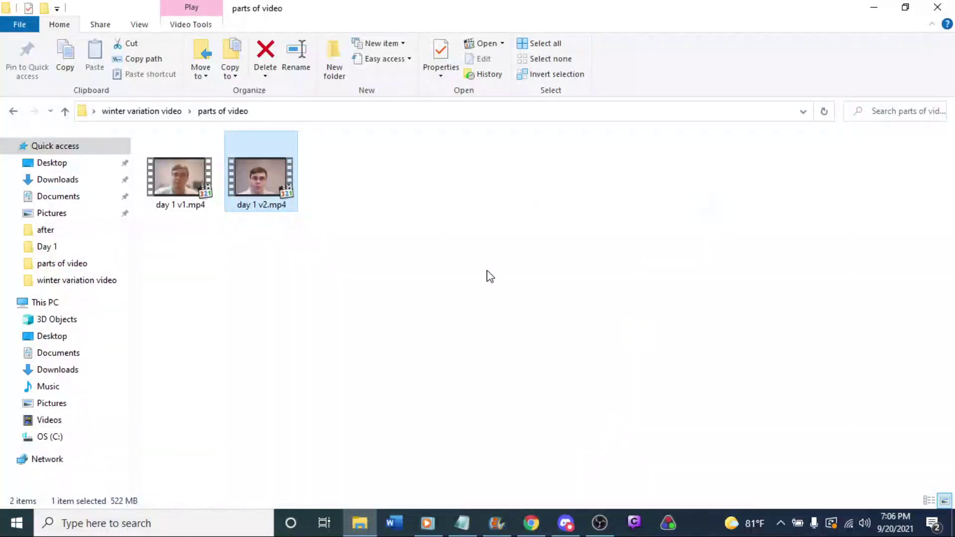
click(938, 7)
click(507, 523)
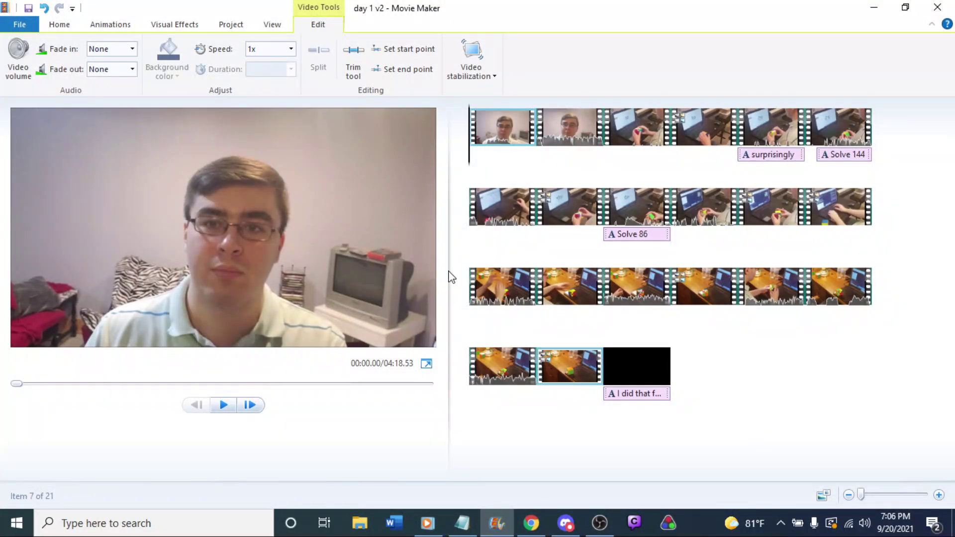
Step: Start a new movie project, move its window aside, and open the "winter variation video" folder on the desktop
click(20, 25)
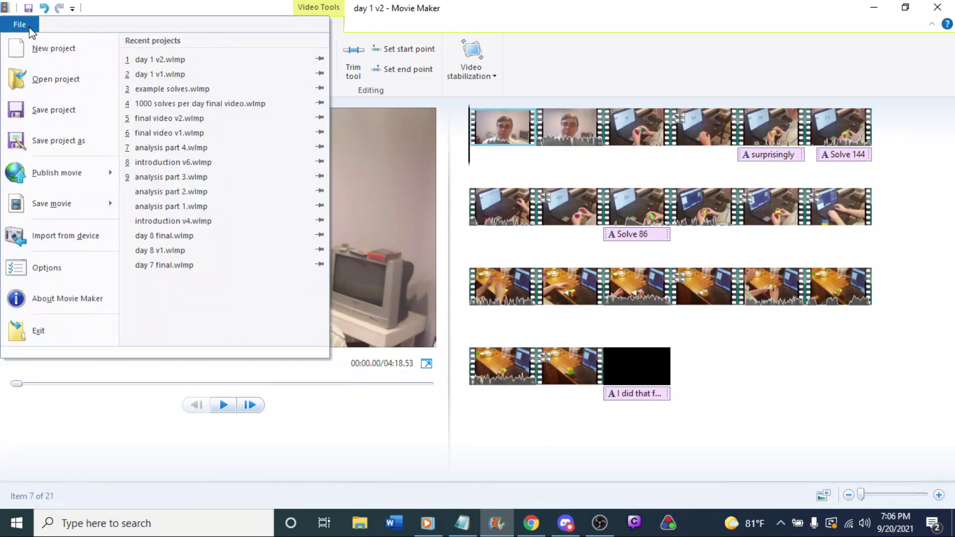
click(38, 54)
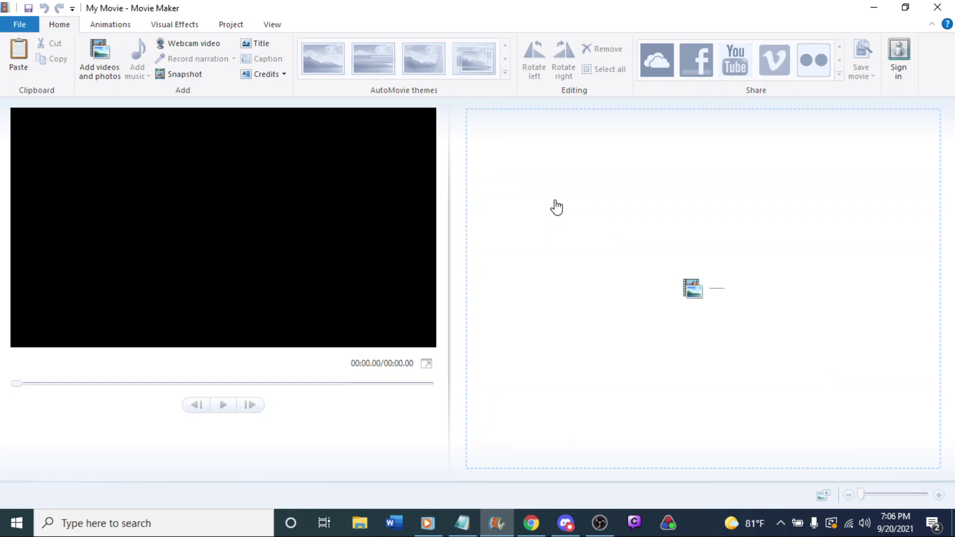
drag(799, 5, 520, 18)
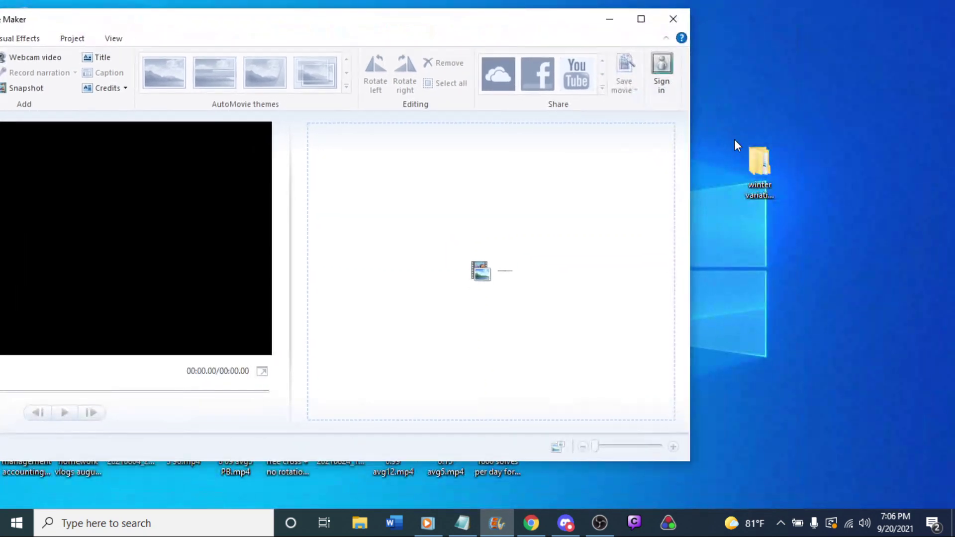
double_click(766, 152)
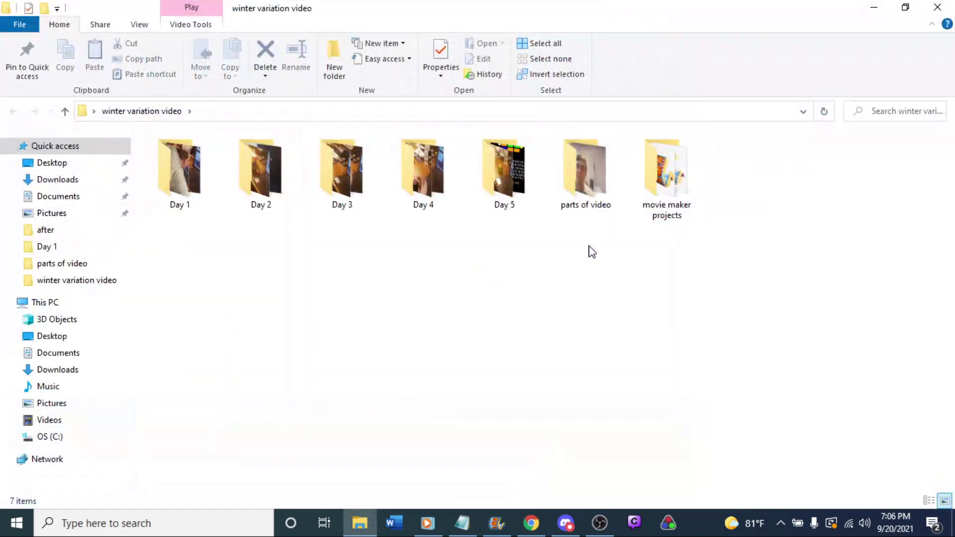
Step: Add all the videos and photos from the "Day 2" folder to the empty movie project
click(351, 191)
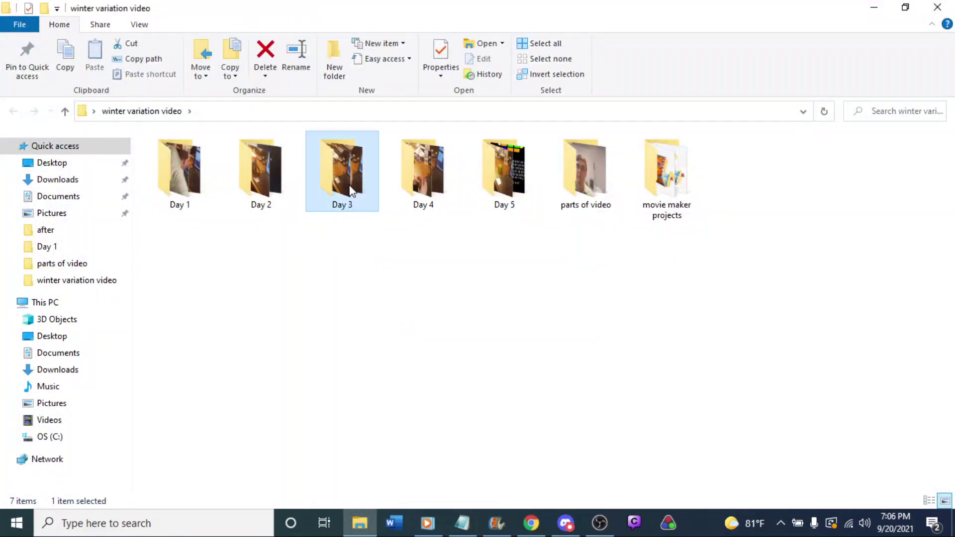
double_click(350, 191)
click(14, 111)
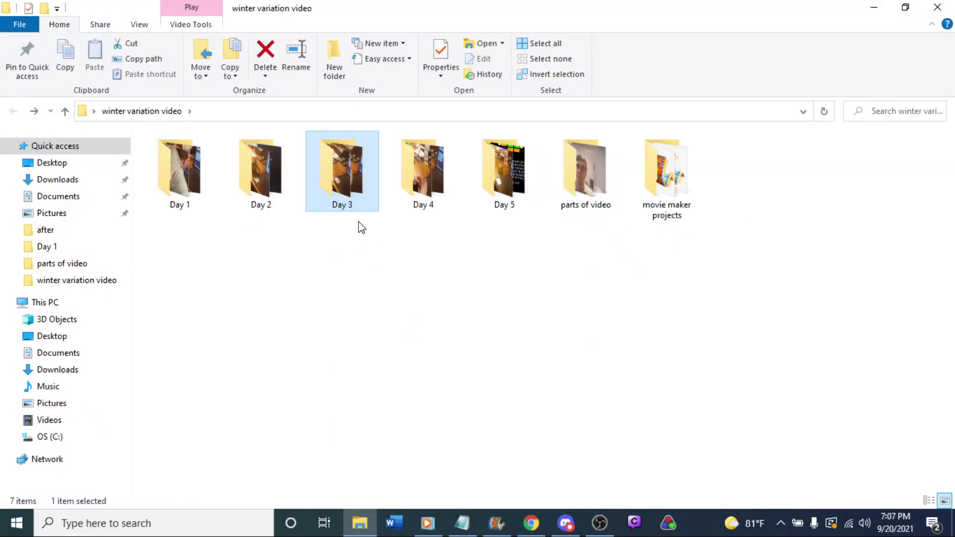
double_click(292, 194)
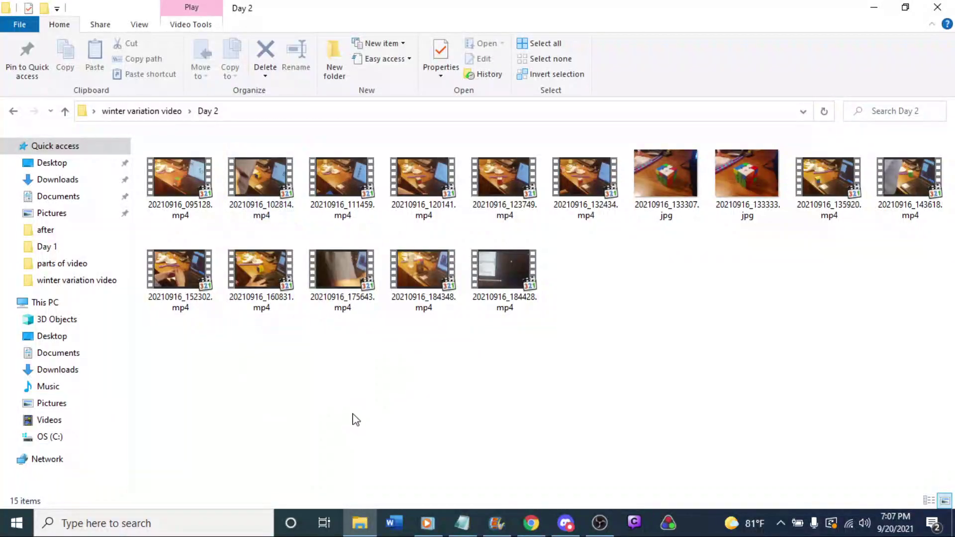
key(ctrl+a)
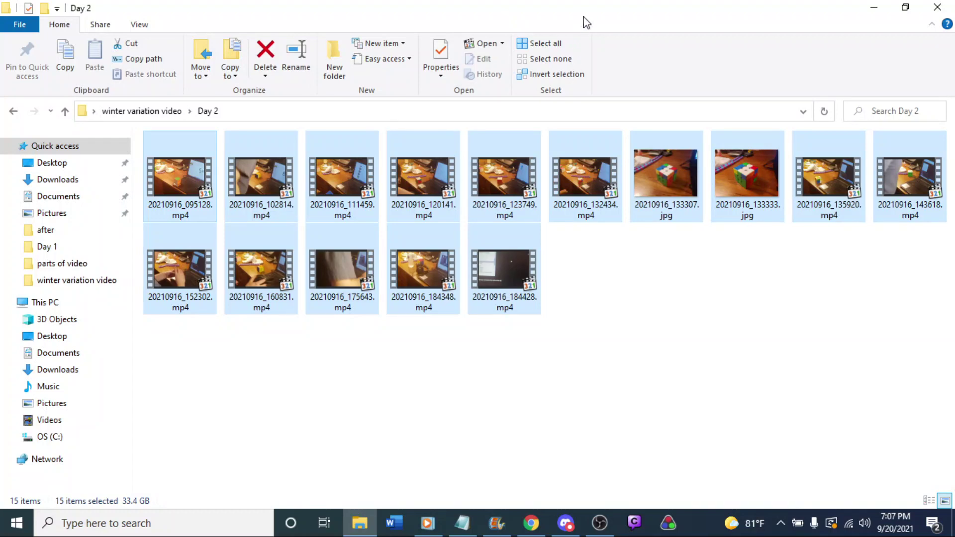
drag(584, 17, 685, 91)
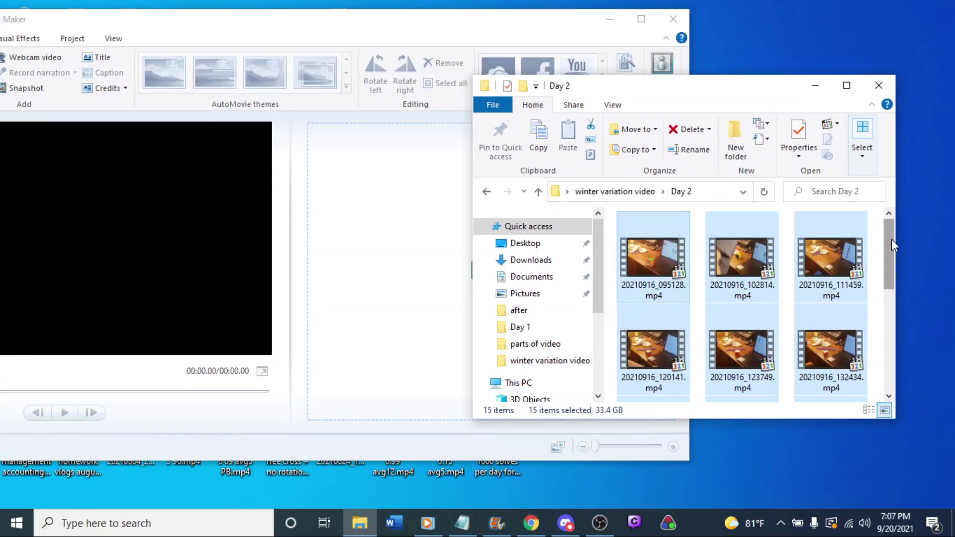
drag(892, 240, 876, 170)
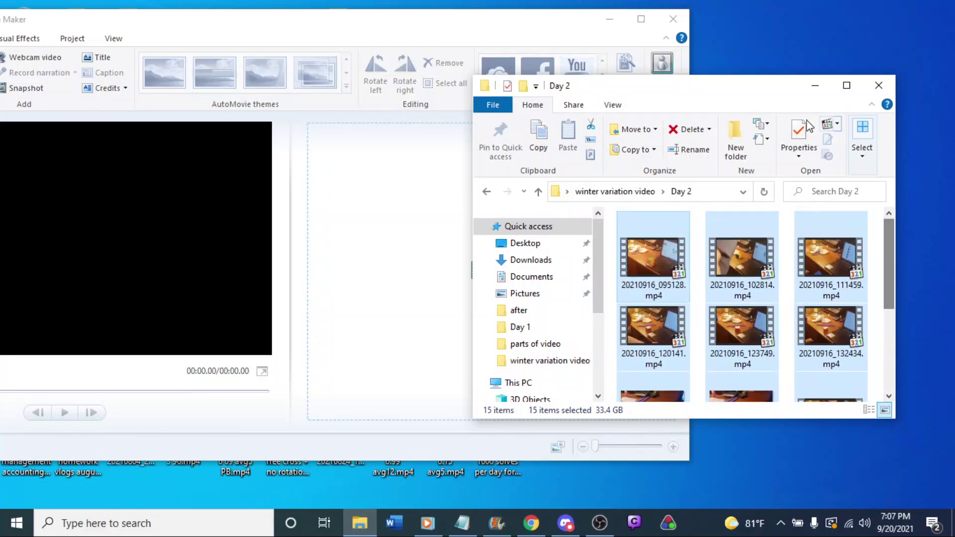
drag(658, 246, 381, 201)
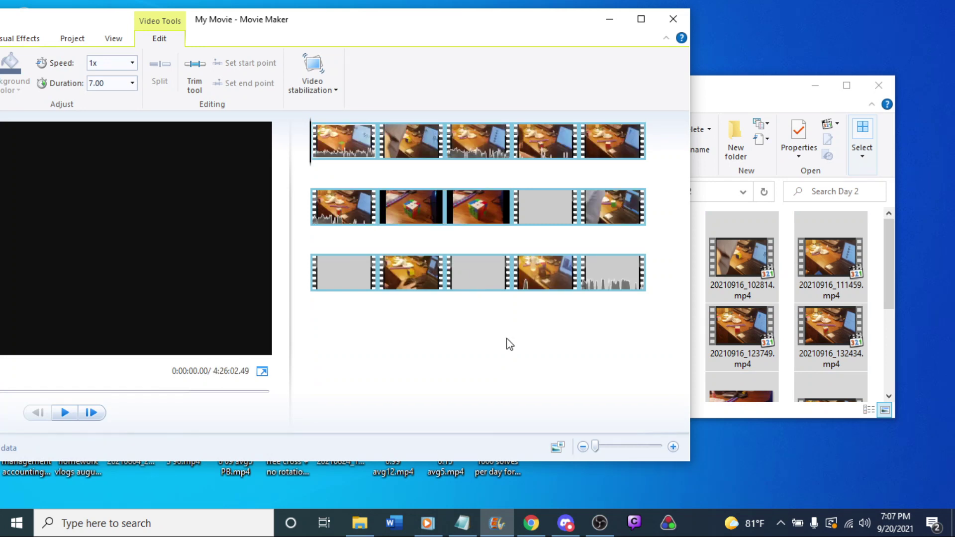
click(761, 103)
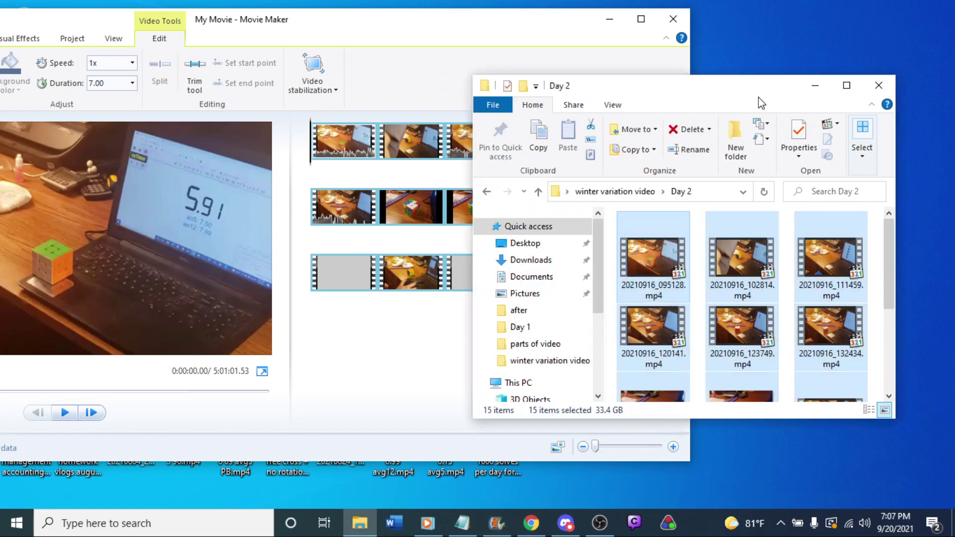
click(500, 22)
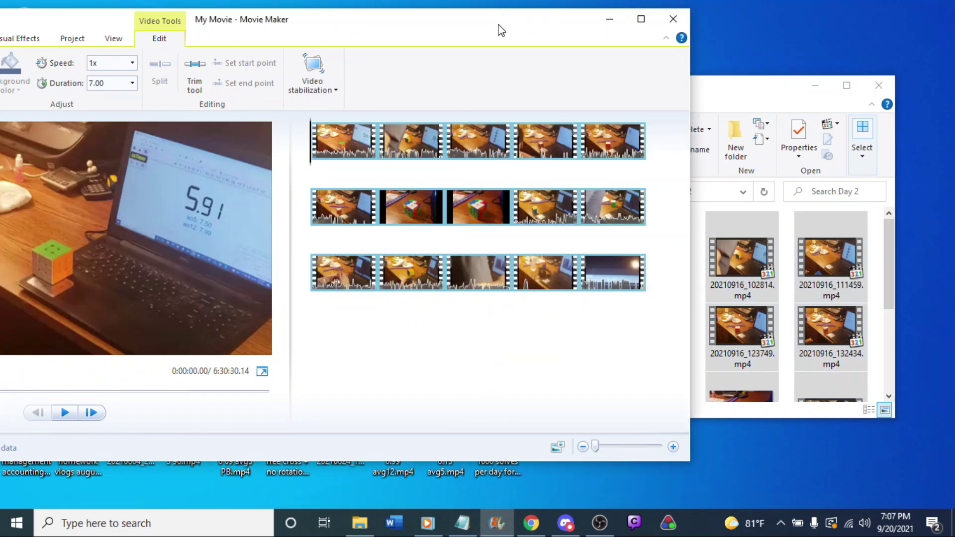
Step: Try adding all the videos from the "Day 3" folder after the Day 2 clips, and undo the addition
click(775, 106)
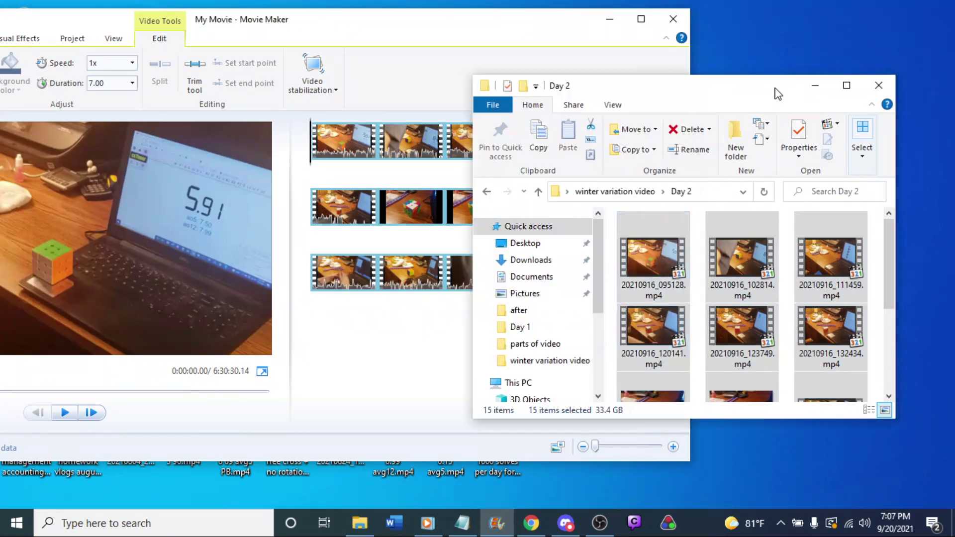
click(616, 192)
double_click(828, 252)
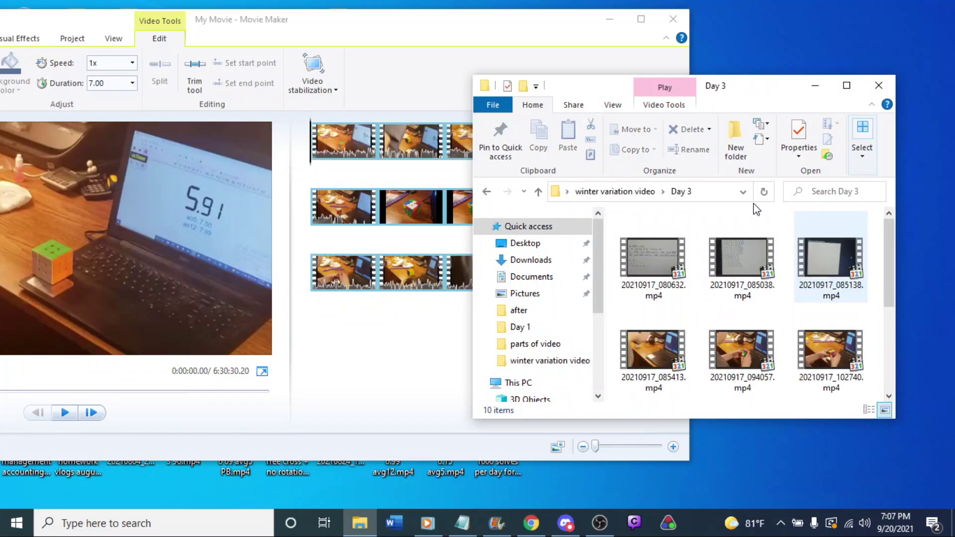
click(847, 85)
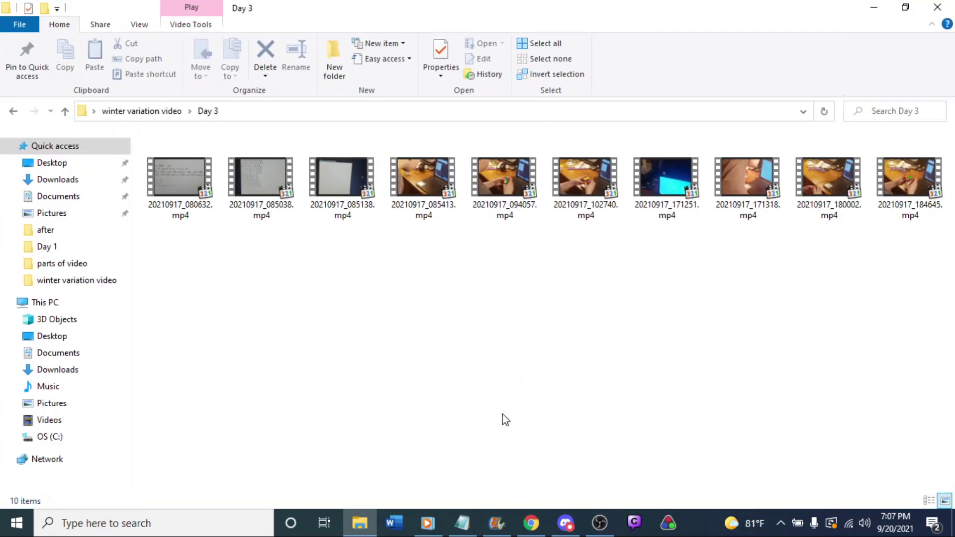
key(ctrl+a)
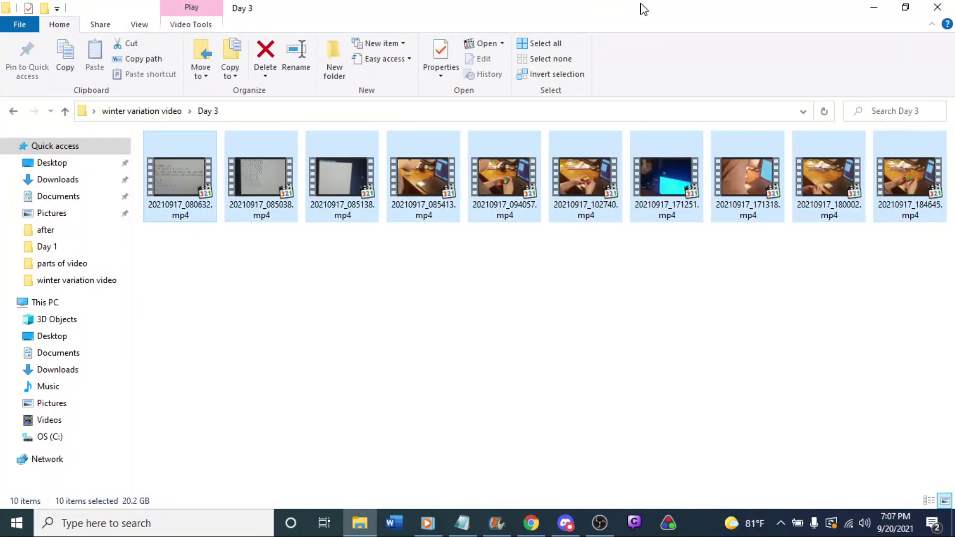
drag(644, 9, 873, 158)
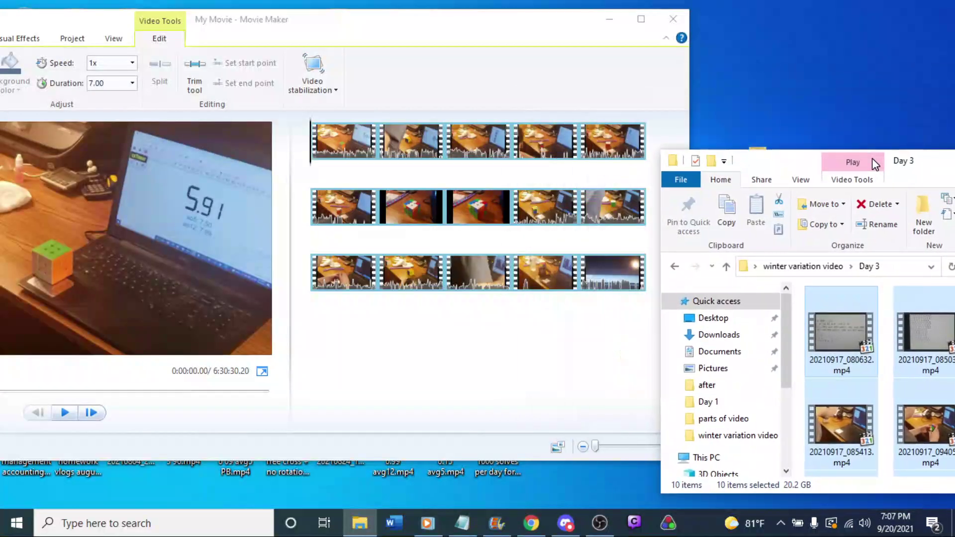
drag(436, 11, 278, 6)
drag(918, 158, 853, 59)
drag(796, 229, 509, 288)
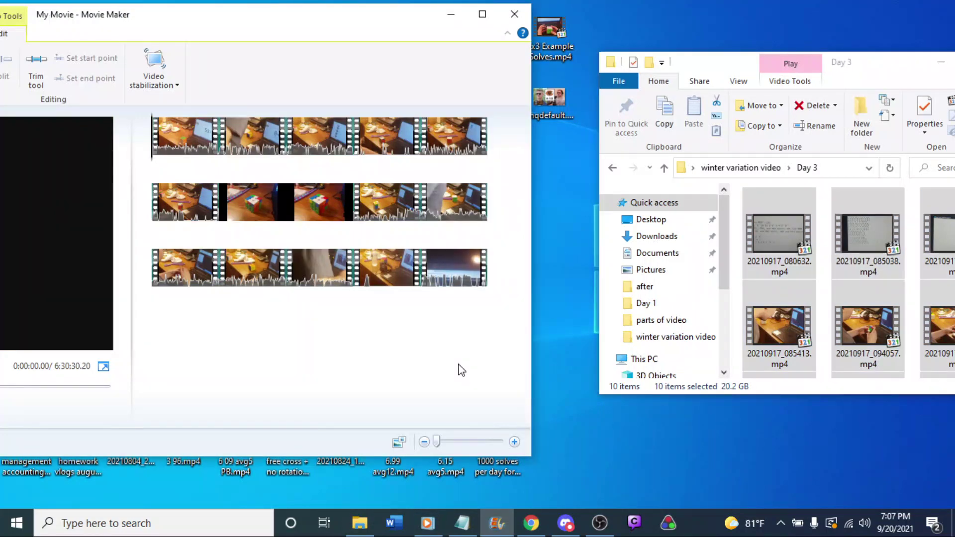
click(482, 14)
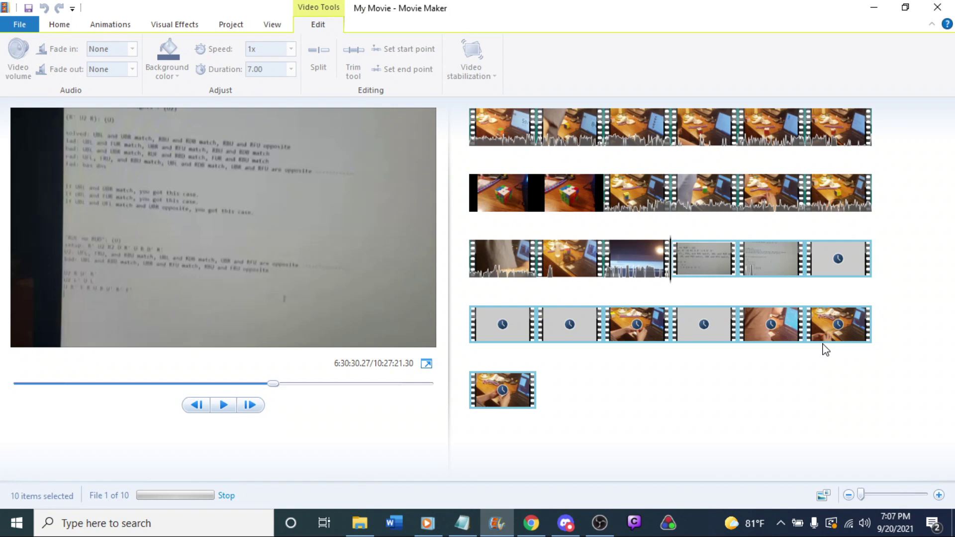
key(ctrl+z)
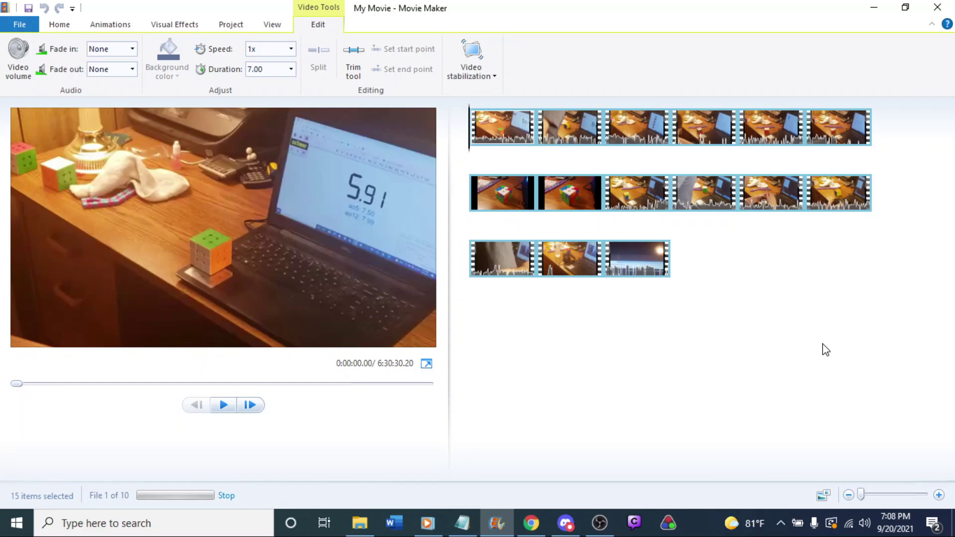
click(570, 524)
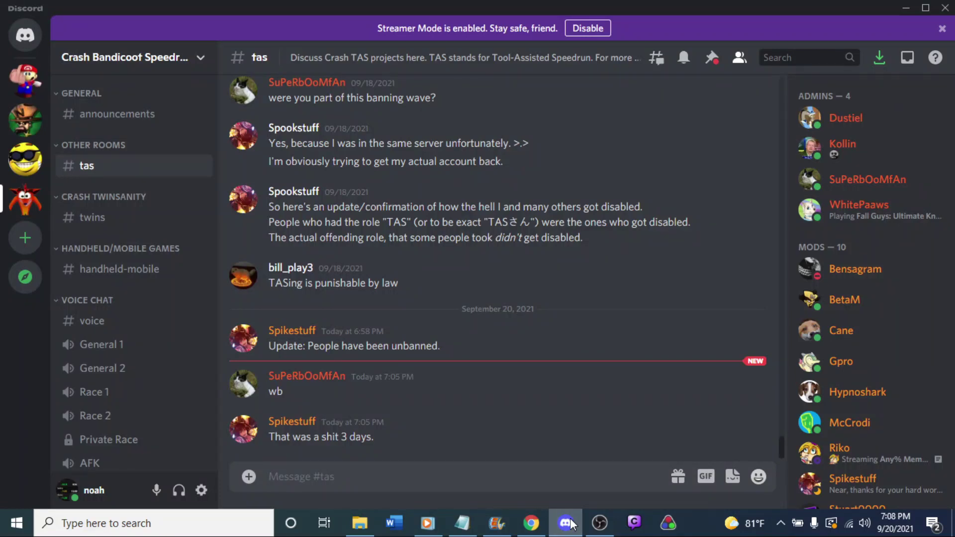
click(568, 524)
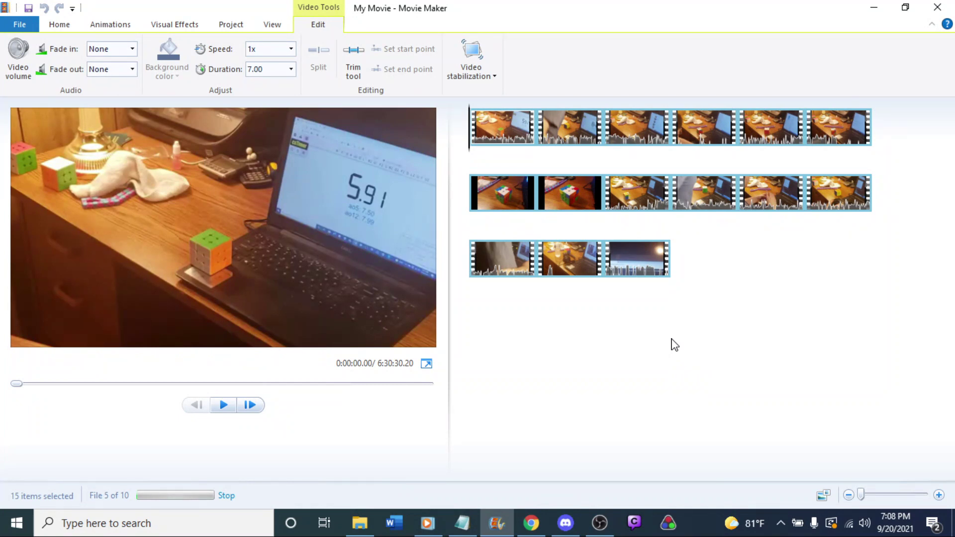
Step: Save the project as "day 2 v1" in the "movie maker projects" folder
key(ctrl+s)
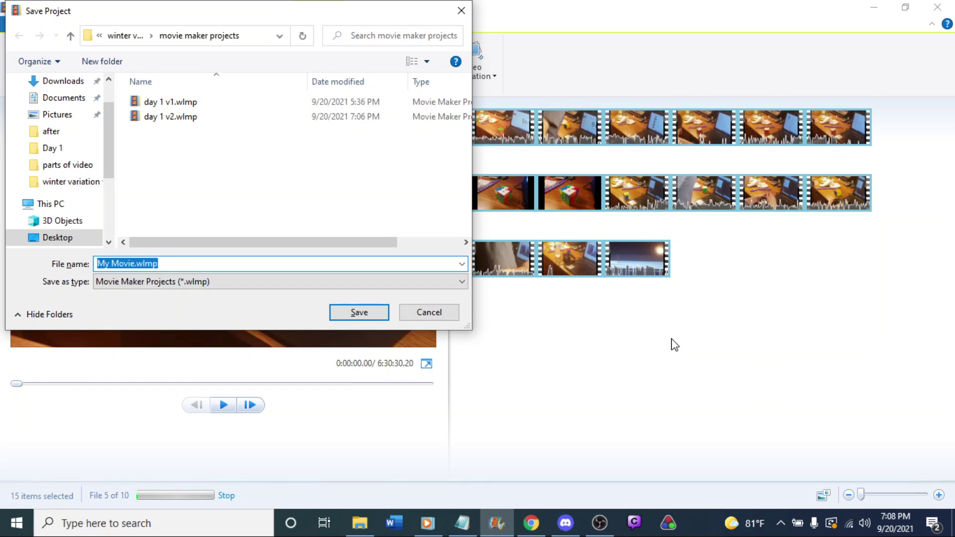
text(day 2 v1)
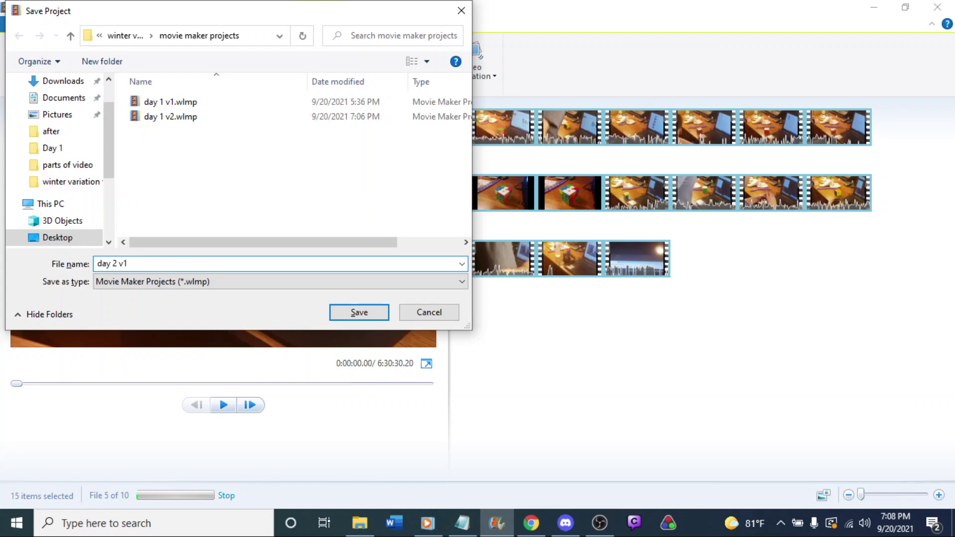
key(Return)
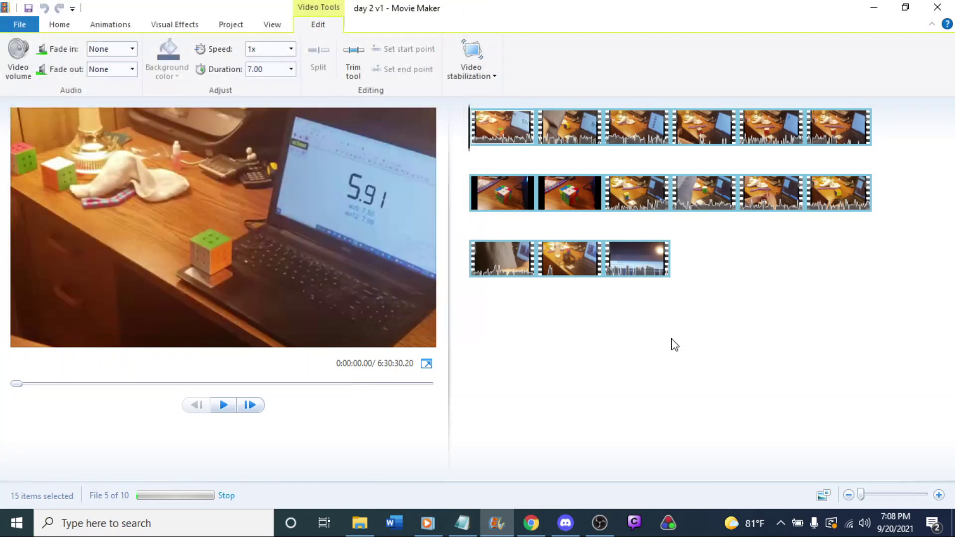
Step: Play the opening of the first clip, check its details and ending, and return to its start
click(493, 131)
key(space)
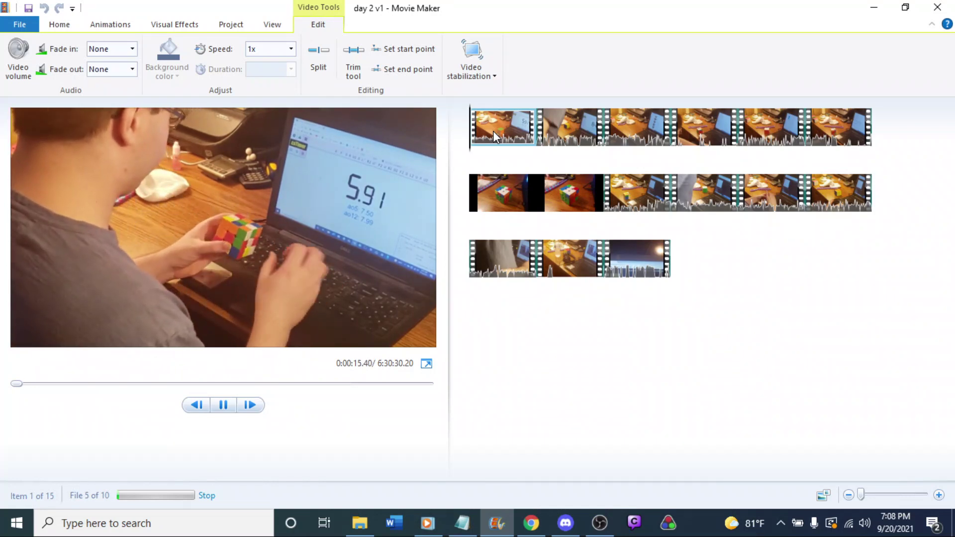
key(space)
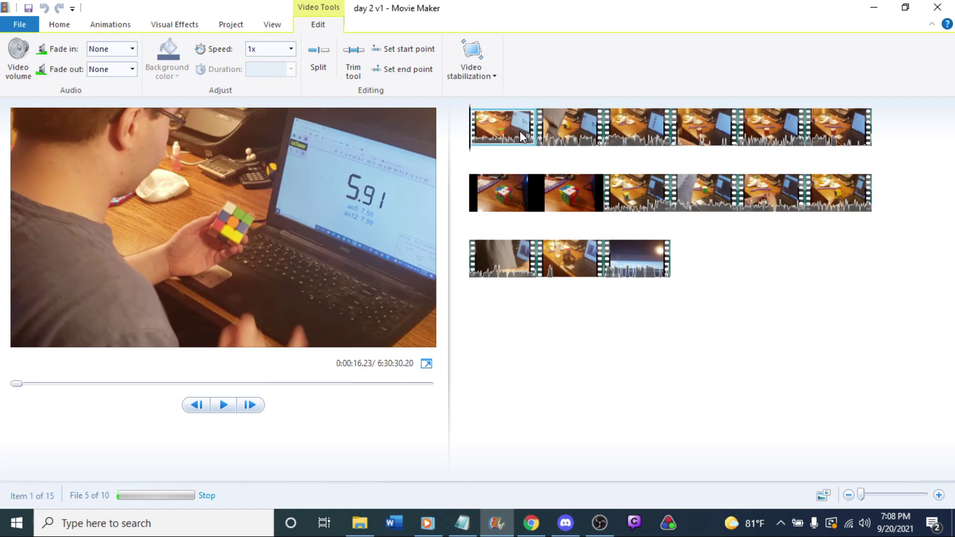
mouse_move(516, 130)
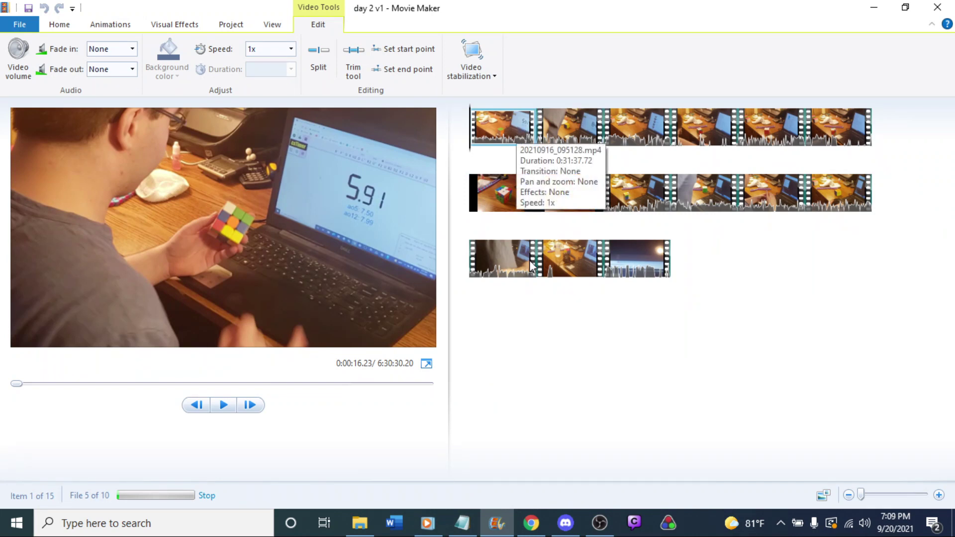
key(space)
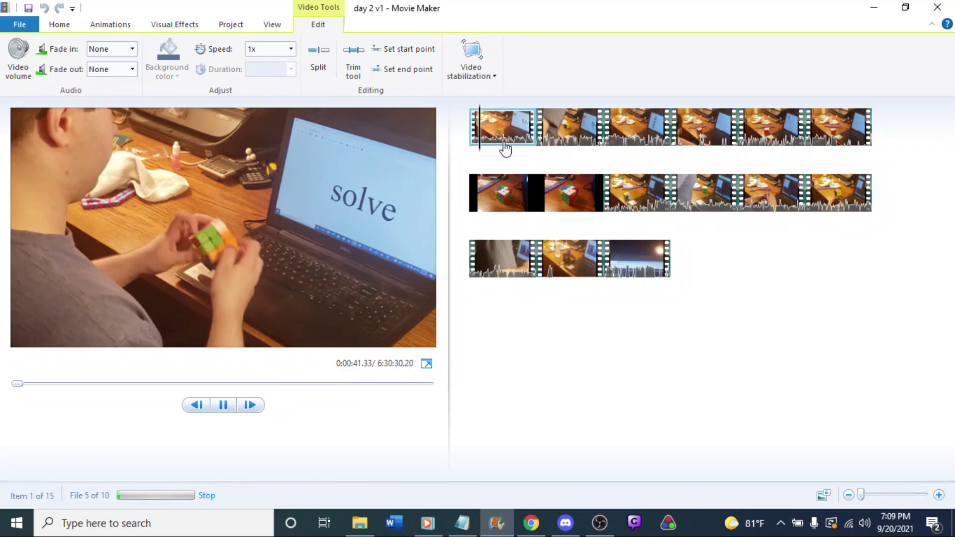
click(529, 125)
click(537, 145)
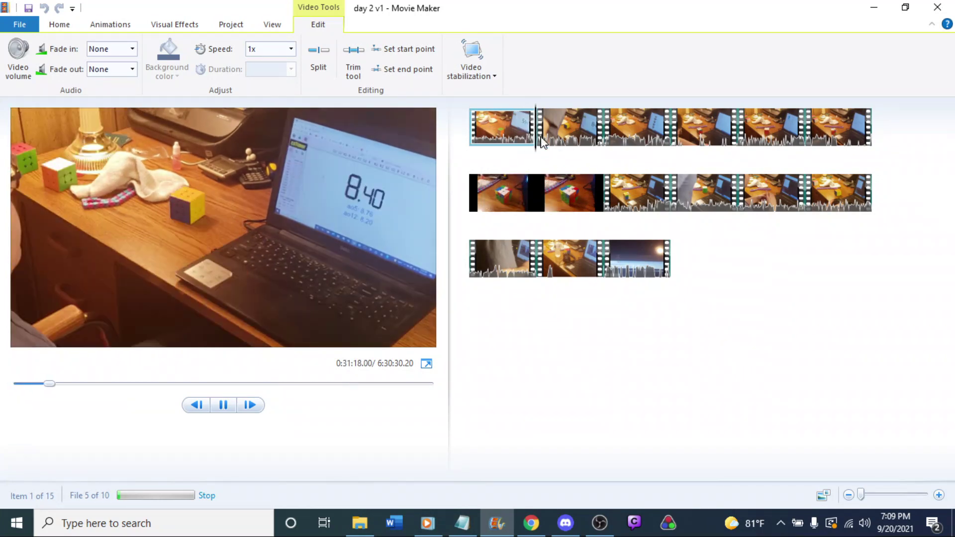
click(499, 132)
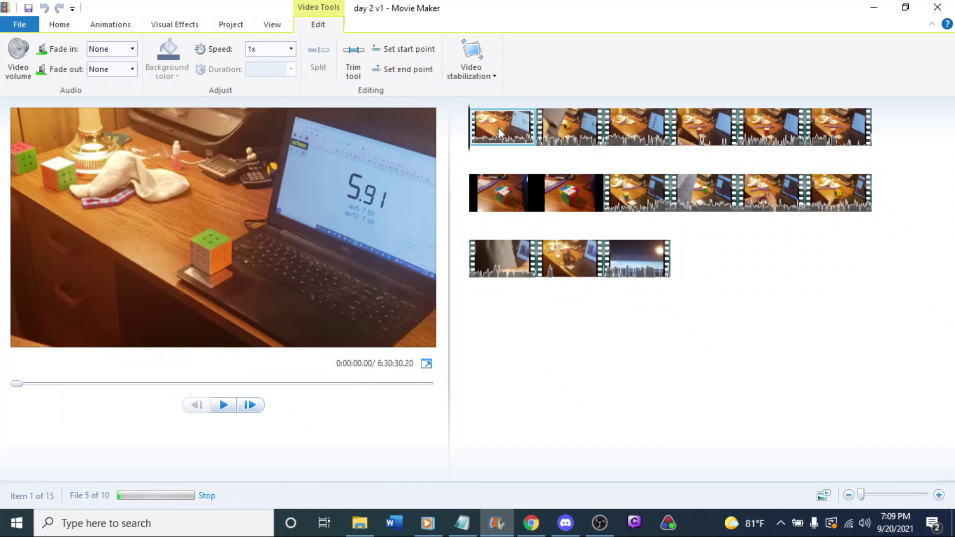
Step: Switch to File Explorer, examine the first video in the "Day 2" folder, 20210916_095128.mp4, and return to the Movie Maker project
click(359, 523)
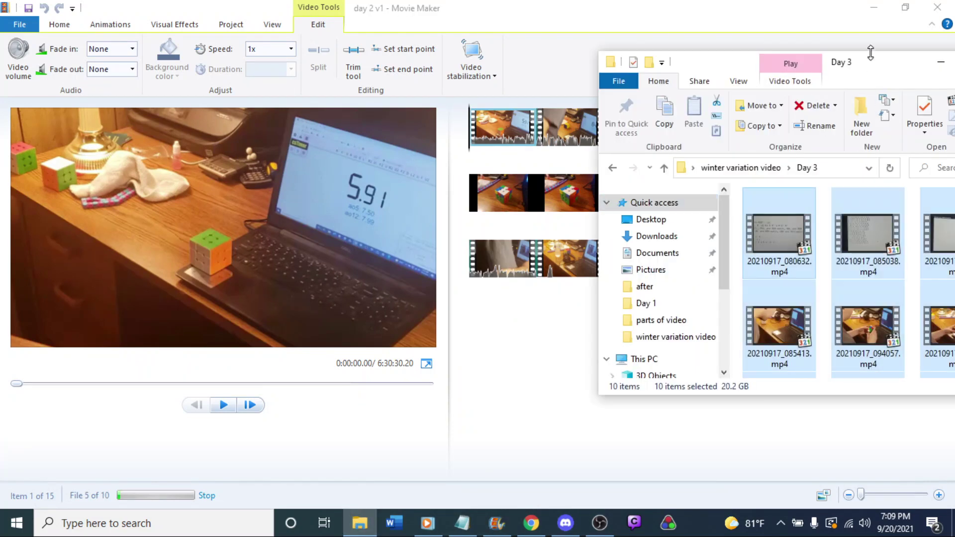
drag(871, 52, 607, 79)
click(691, 78)
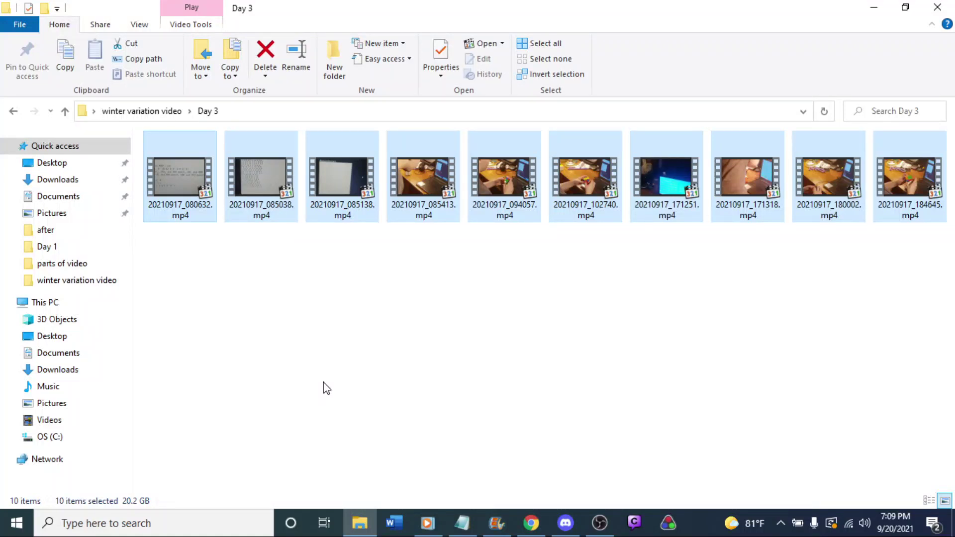
click(141, 111)
click(255, 193)
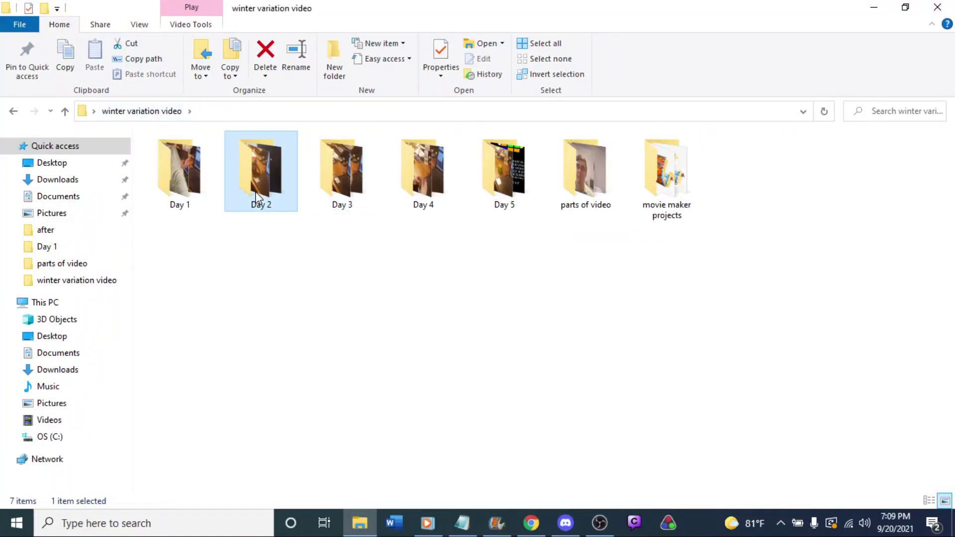
double_click(255, 192)
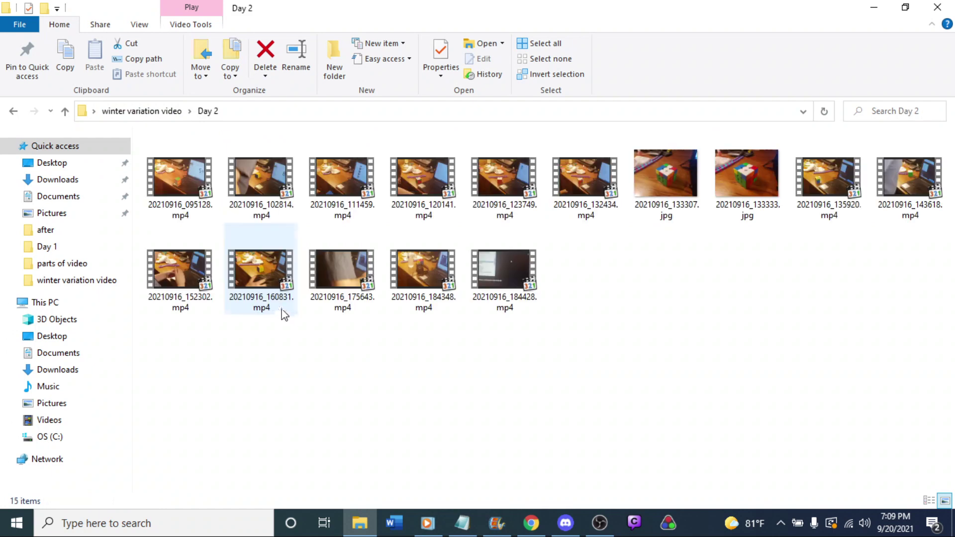
click(193, 184)
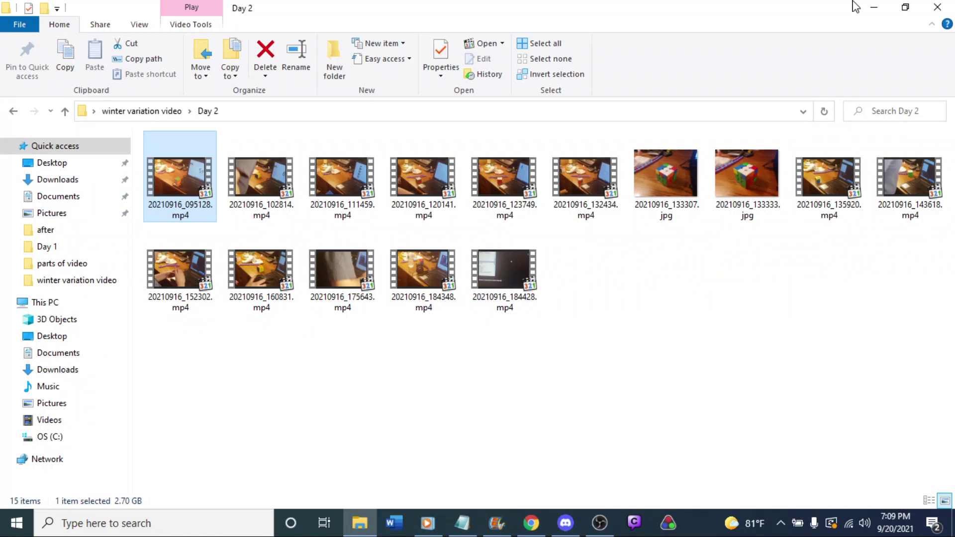
click(875, 7)
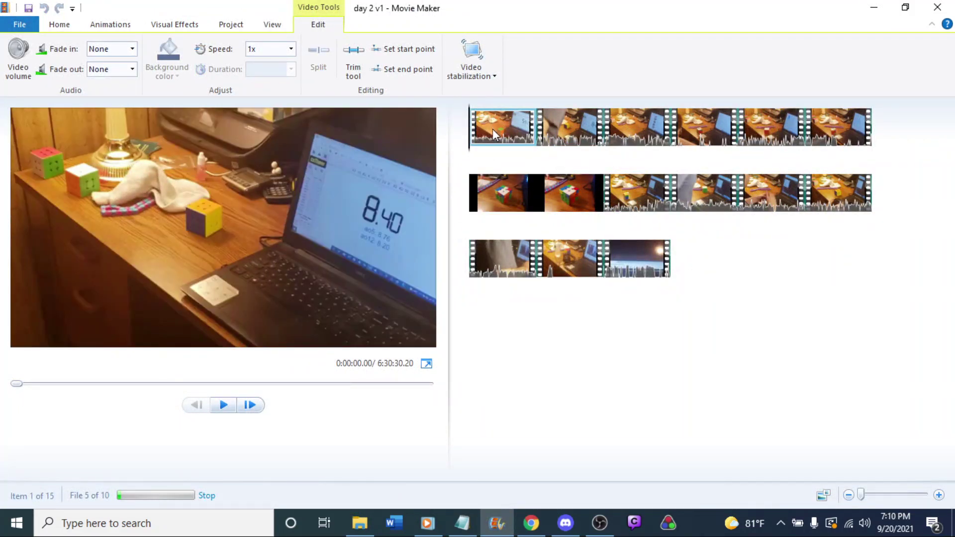
Step: Remove the first clip from the project, play the opening of the clip that follows it, and return to that clip's start
key(Delete)
key(space)
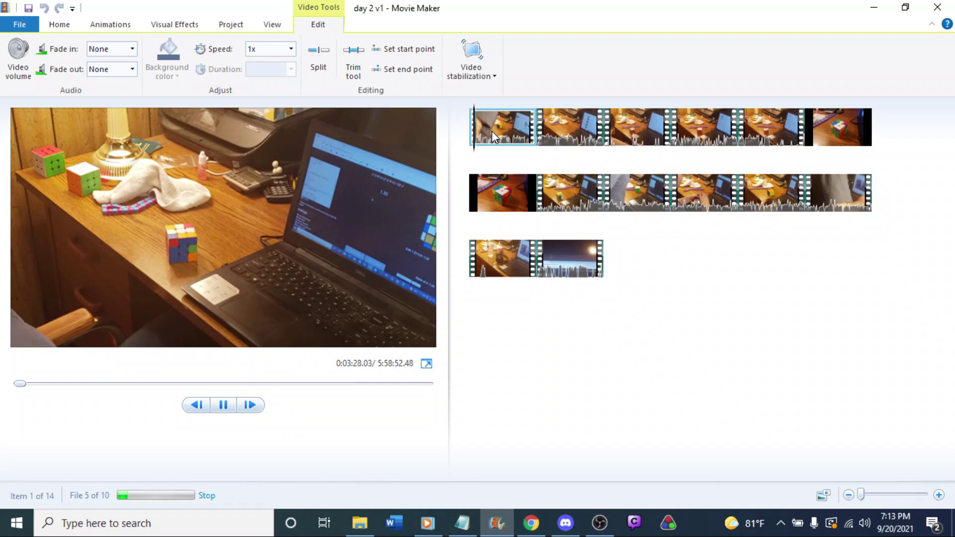
click(558, 125)
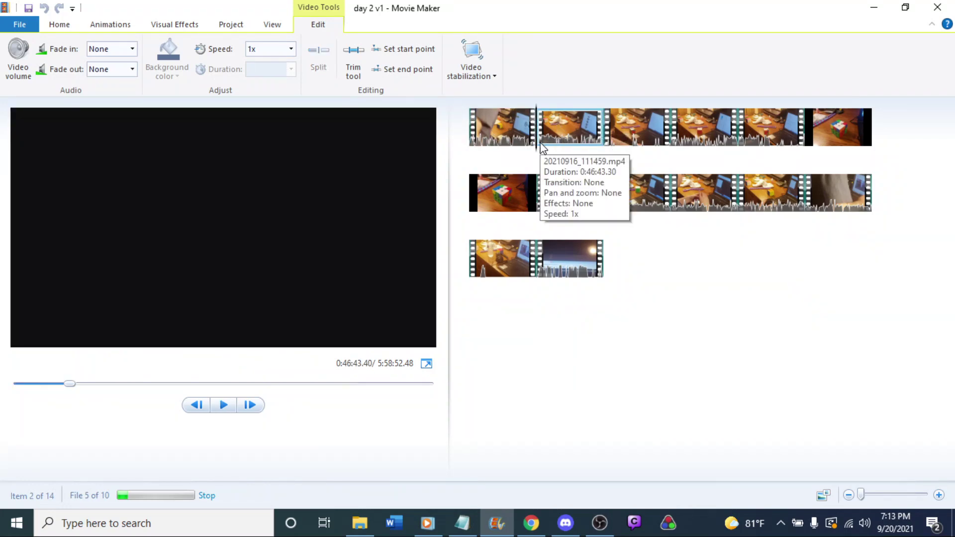
click(532, 144)
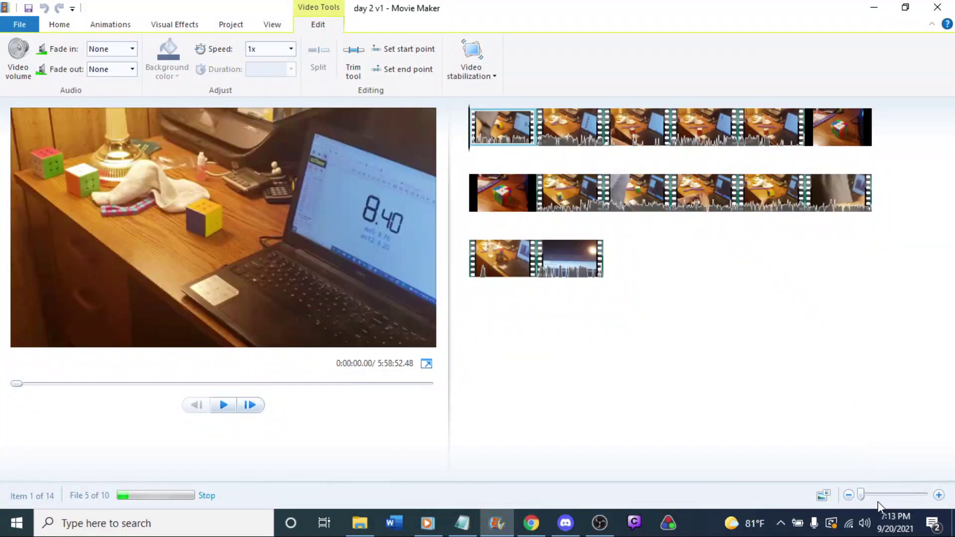
Step: Review the last seconds of the first clip, 20210916_102814.mp4, and set its speed to 64x
click(935, 494)
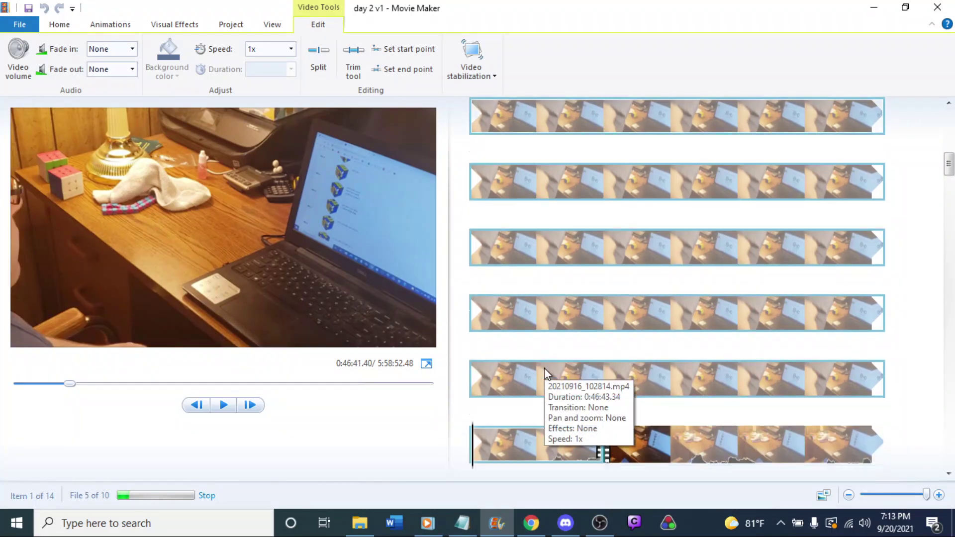
key(space)
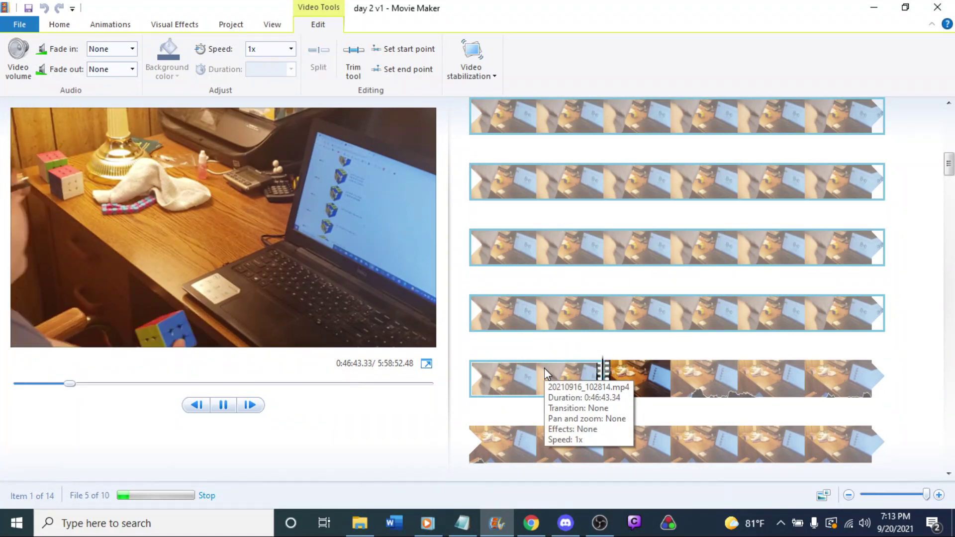
click(540, 311)
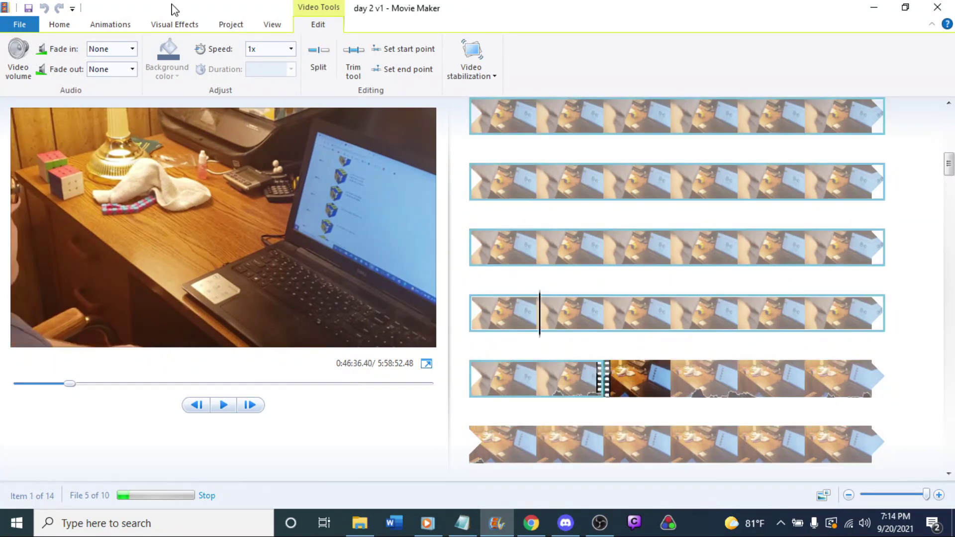
click(291, 49)
click(263, 202)
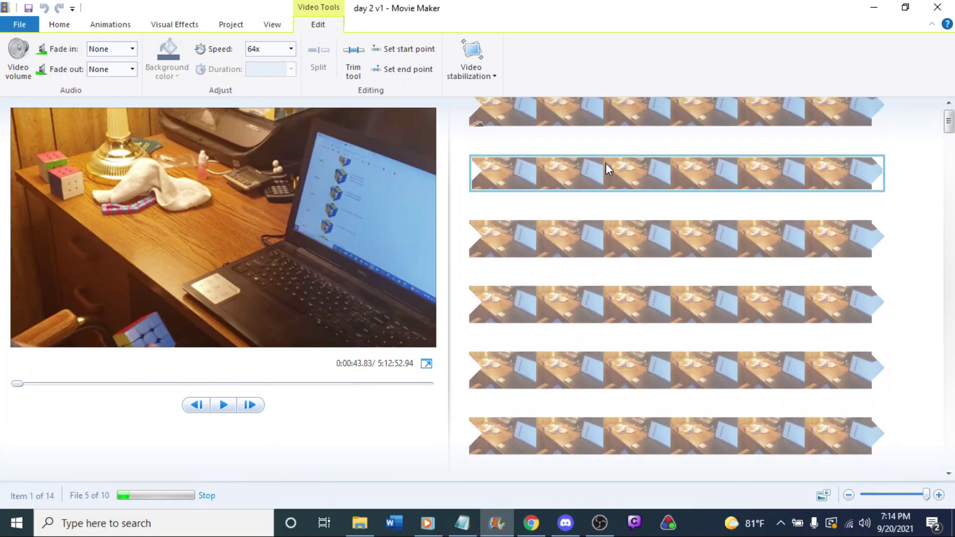
Step: Play the beginning and ending of the second clip, 20210916_111459.mp4, and set its speed to 64x
click(628, 157)
key(space)
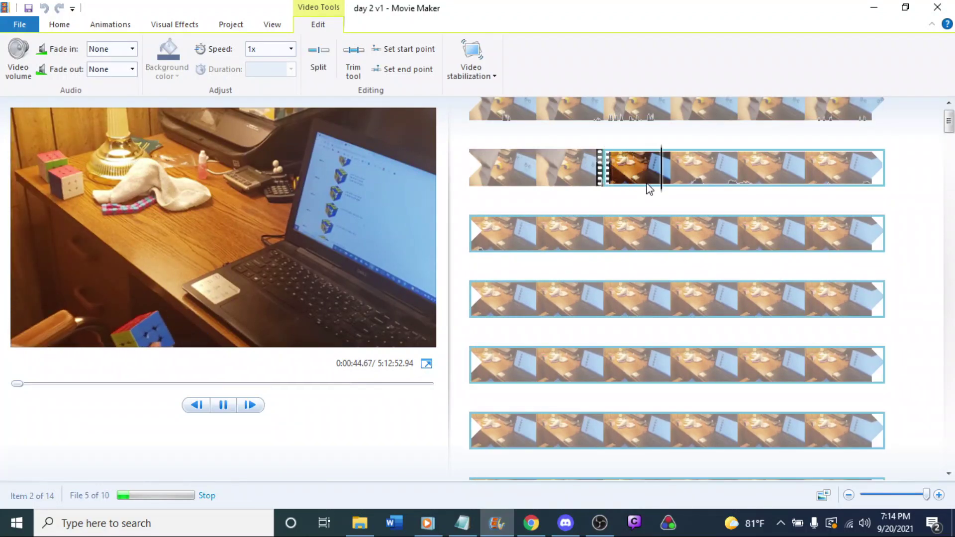
key(Right)
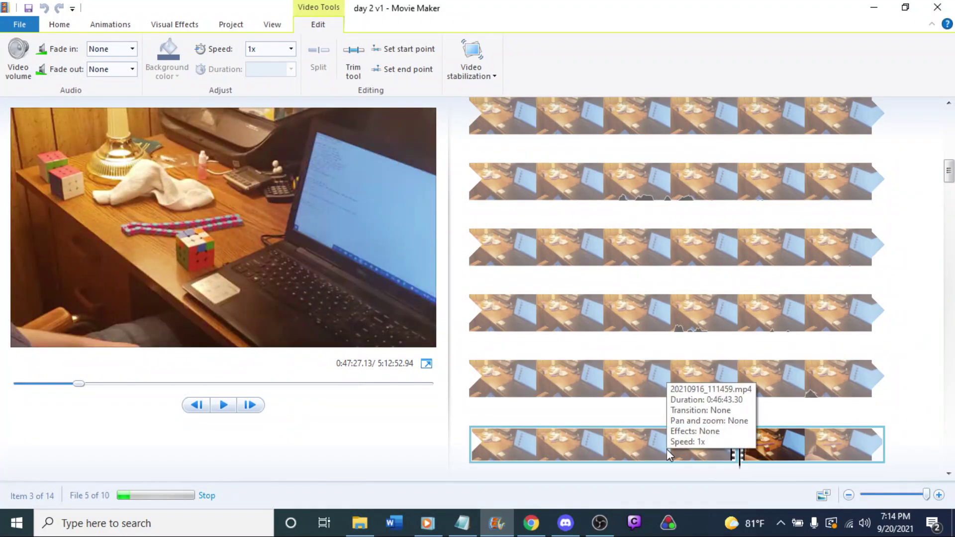
key(Left)
key(space)
click(589, 384)
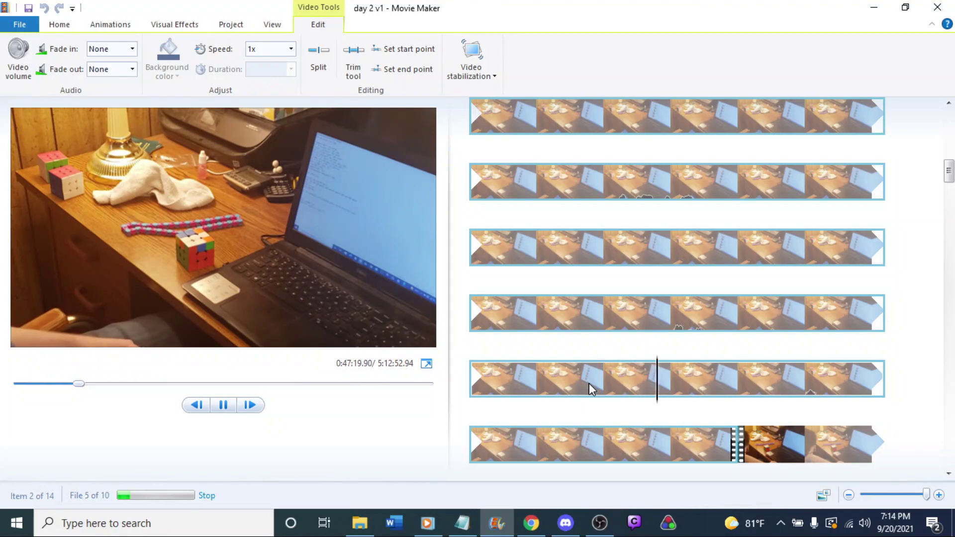
click(566, 447)
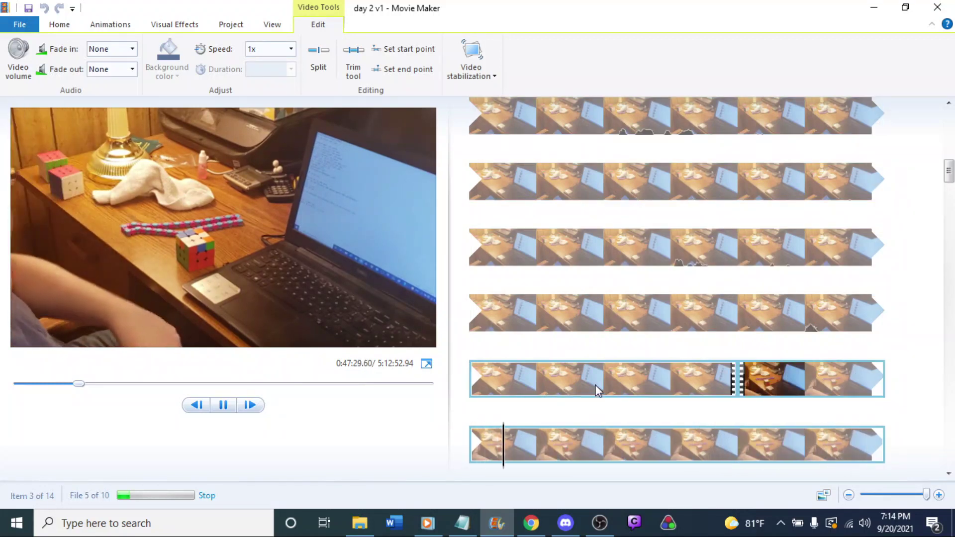
click(609, 310)
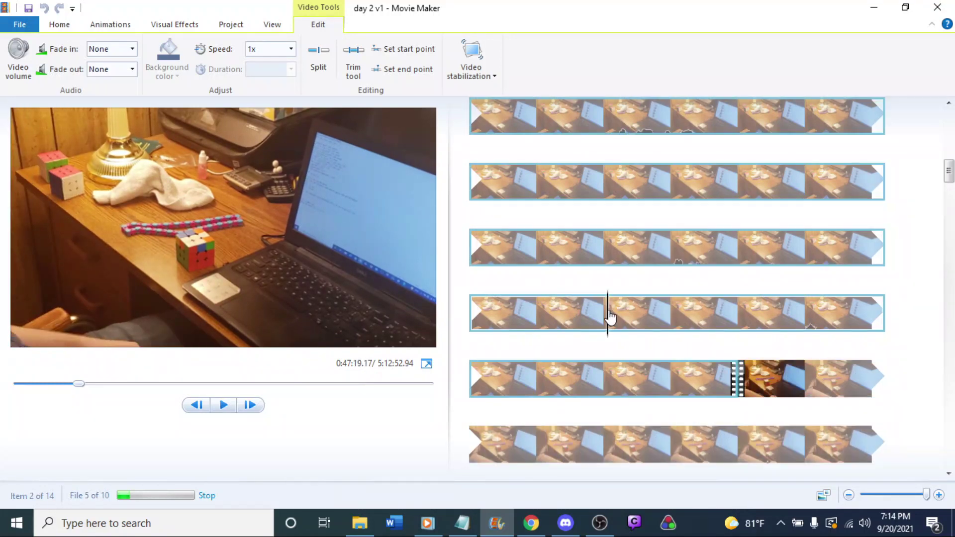
click(291, 49)
click(255, 207)
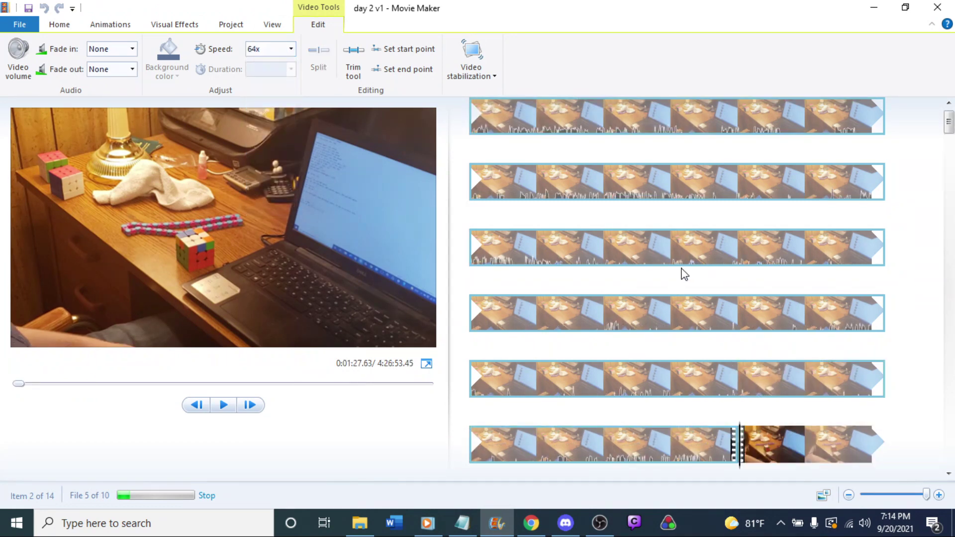
Step: Play the opening seconds of the third clip, 20210916_120141.mp4
scroll(685, 274, down, 3)
key(space)
click(766, 272)
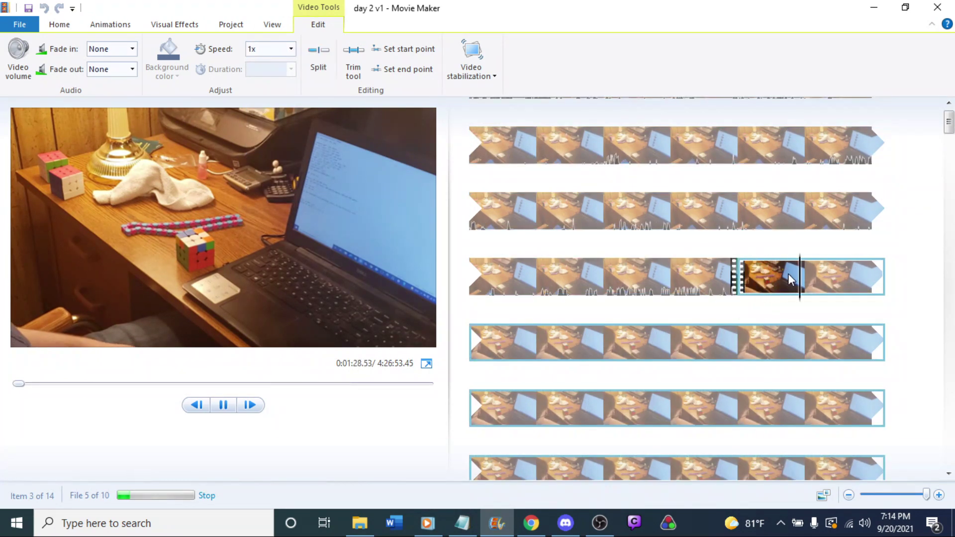
key(space)
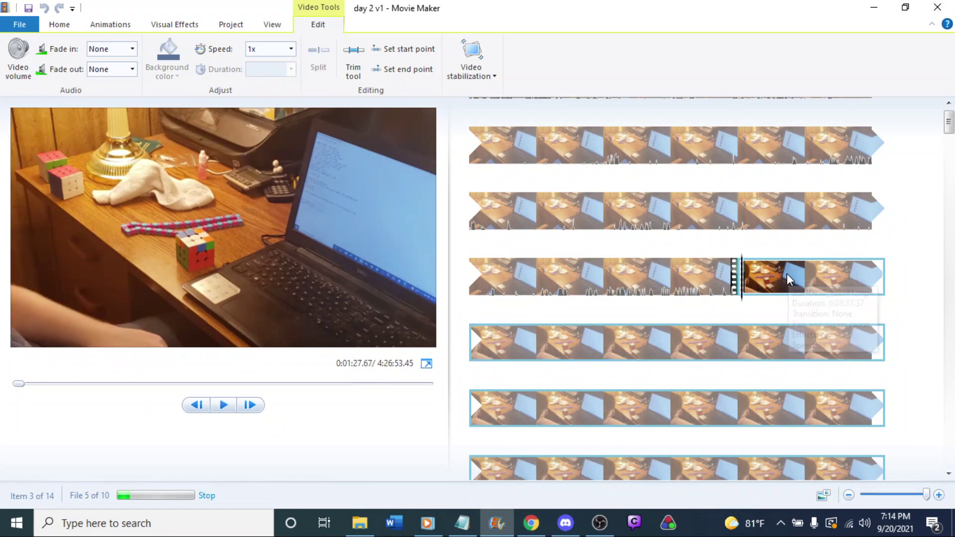
key(space)
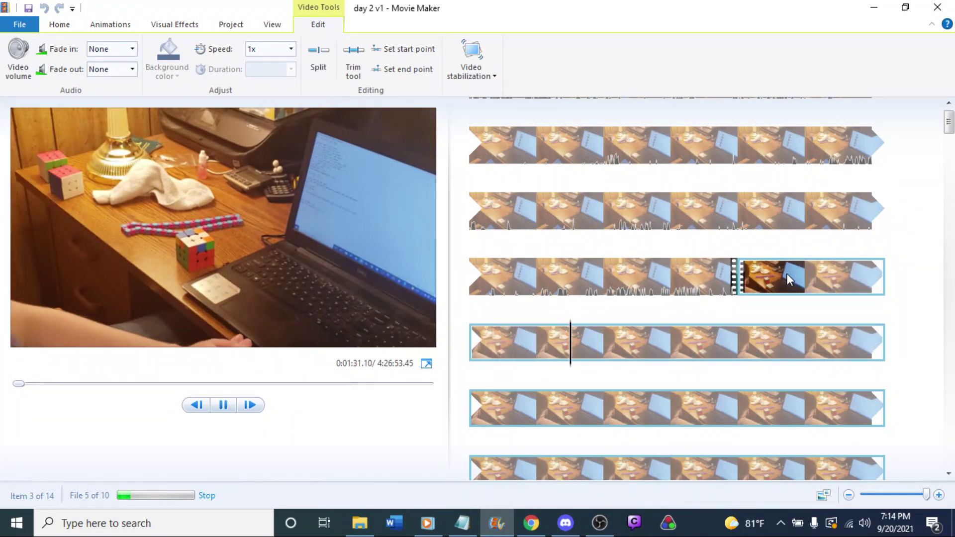
scroll(787, 274, down, 3)
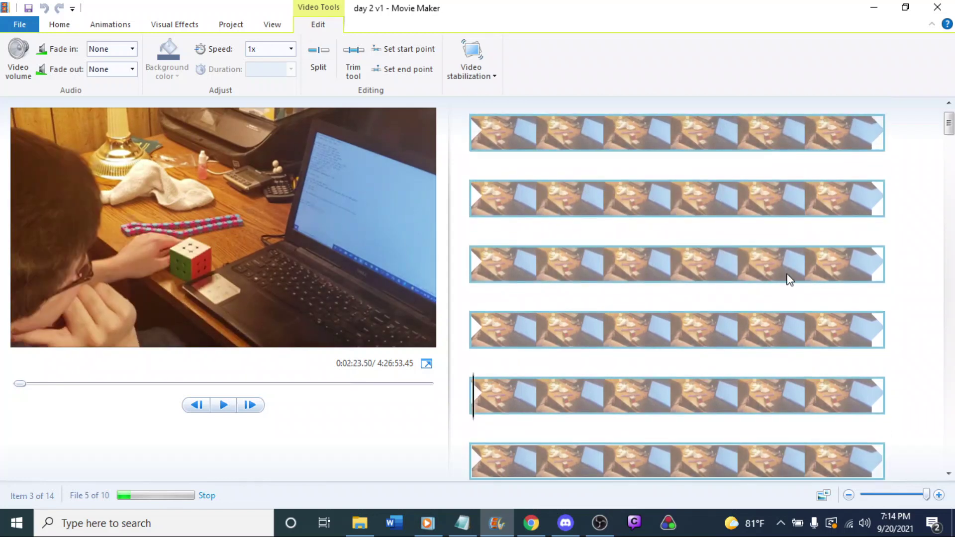
Step: Skim back and forth through the second half of the third clip and play the passage around 0:04:10
key(Down)
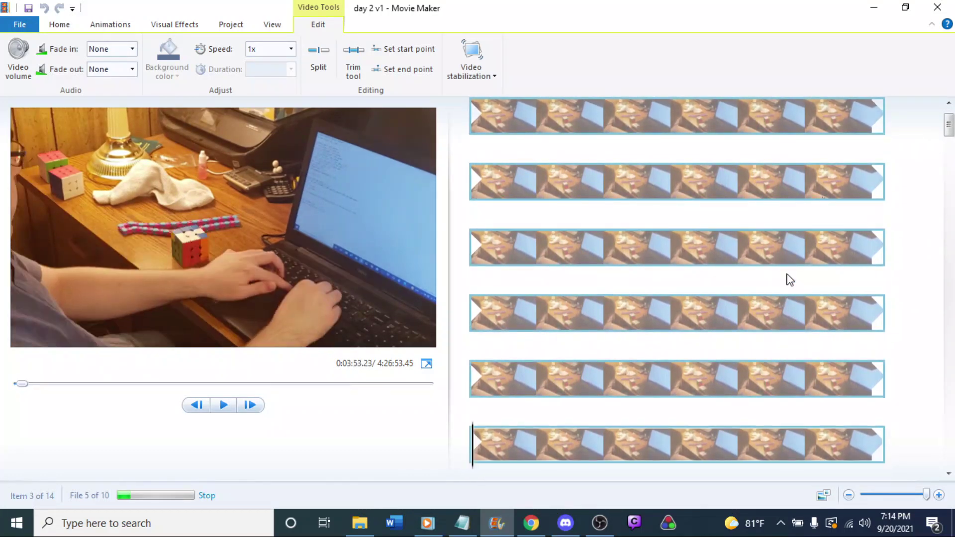
key(Down)
key(Down)
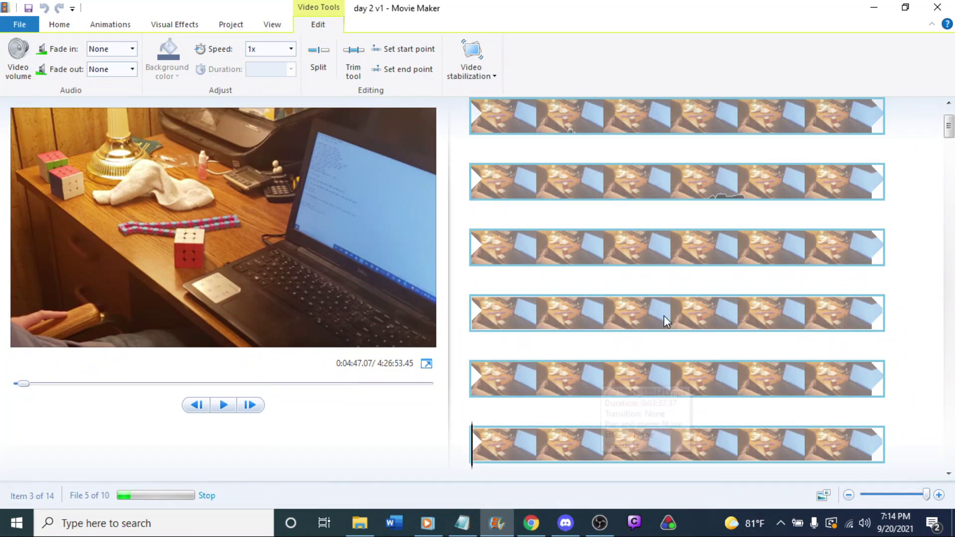
key(Up)
key(Up)
key(Up)
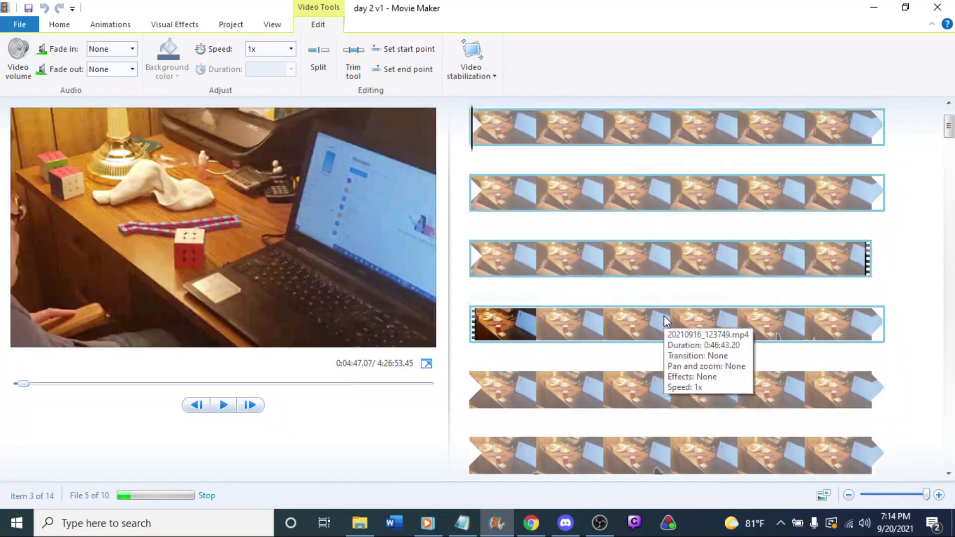
key(Up)
key(Up)
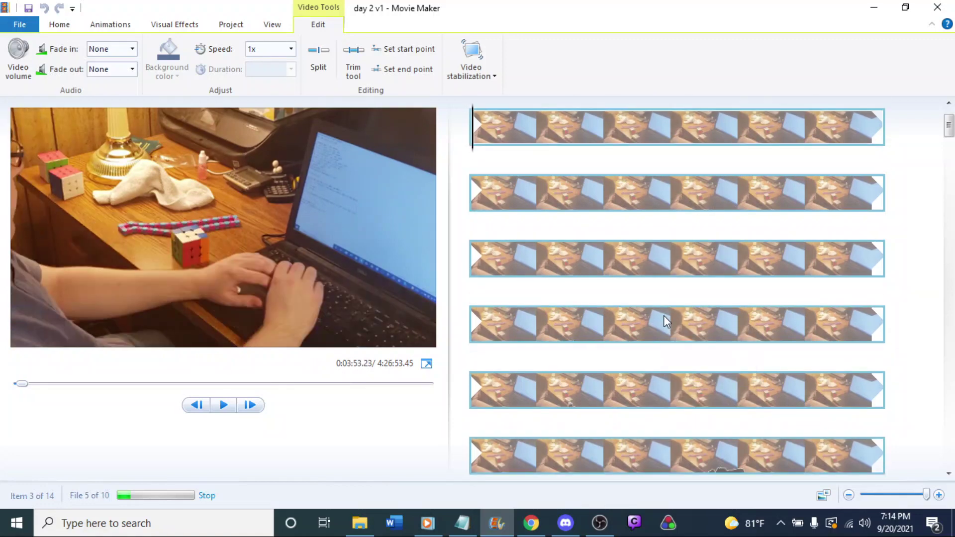
key(Down)
key(Down)
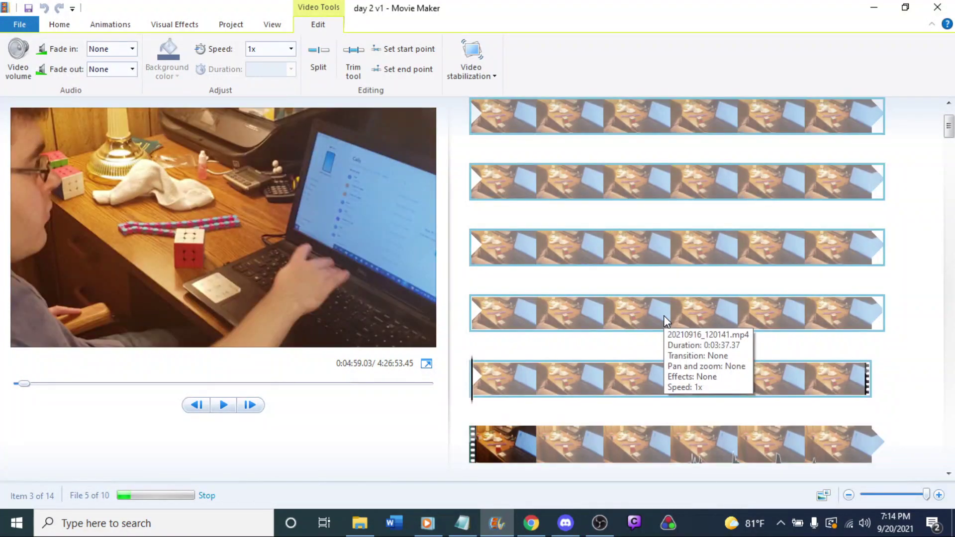
key(Up)
key(Up)
key(Up)
key(Up)
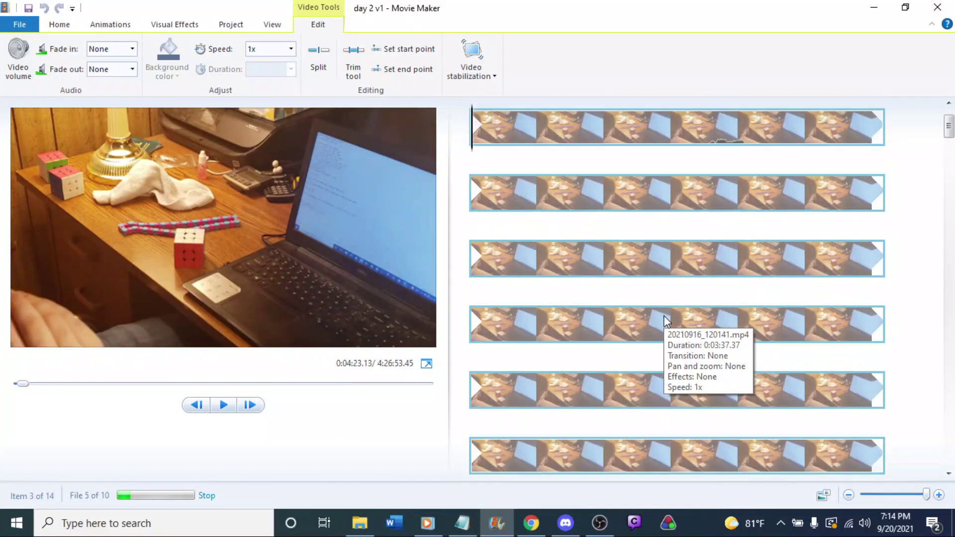
key(space)
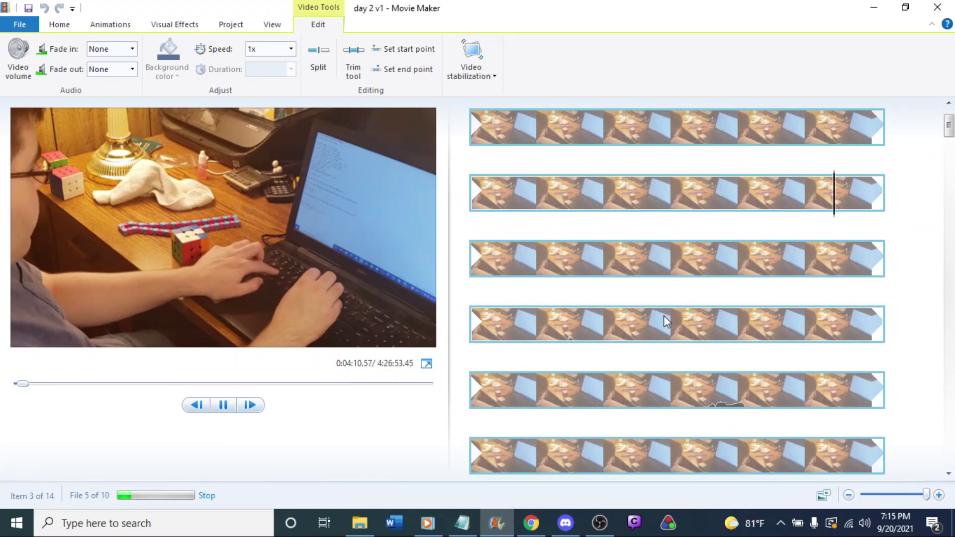
key(space)
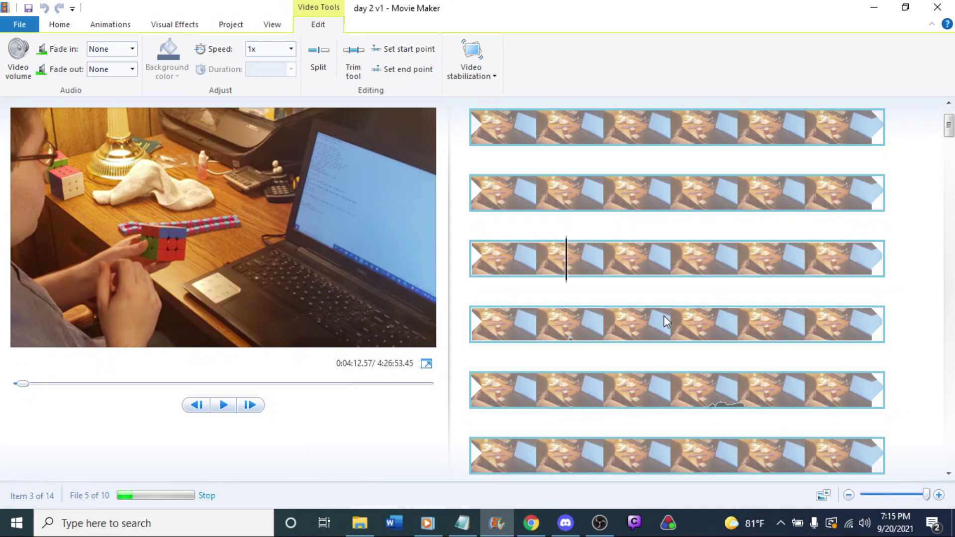
Step: Play through the third clip up to its end and set its speed to 64x
key(space)
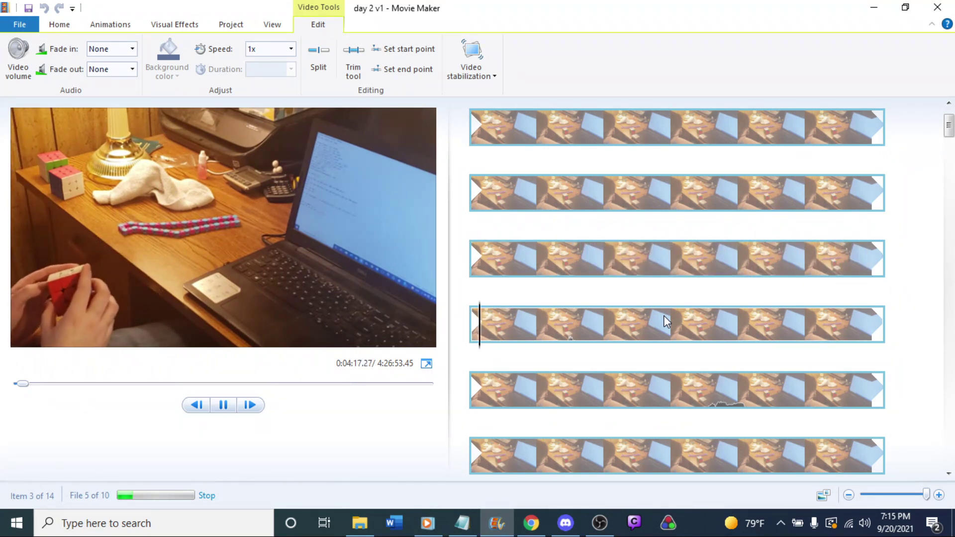
key(space)
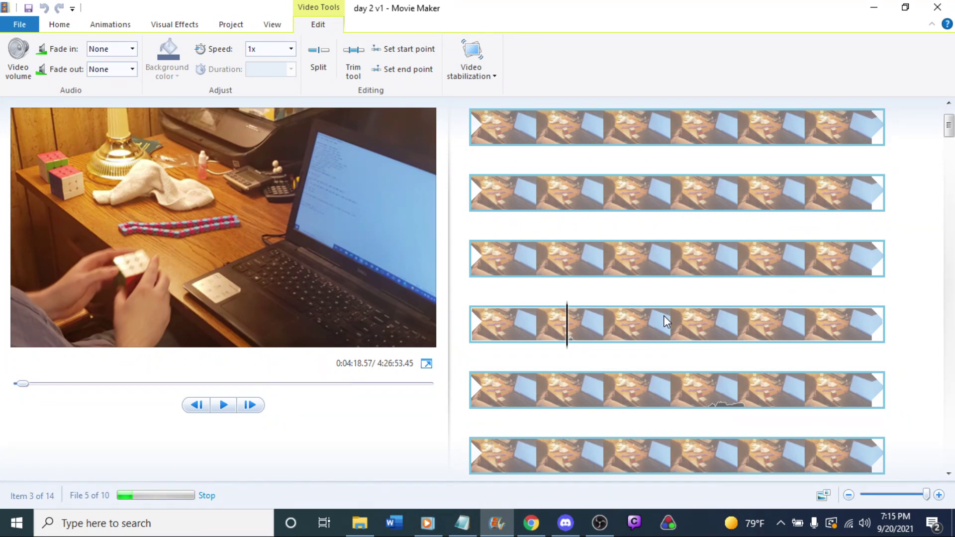
key(space)
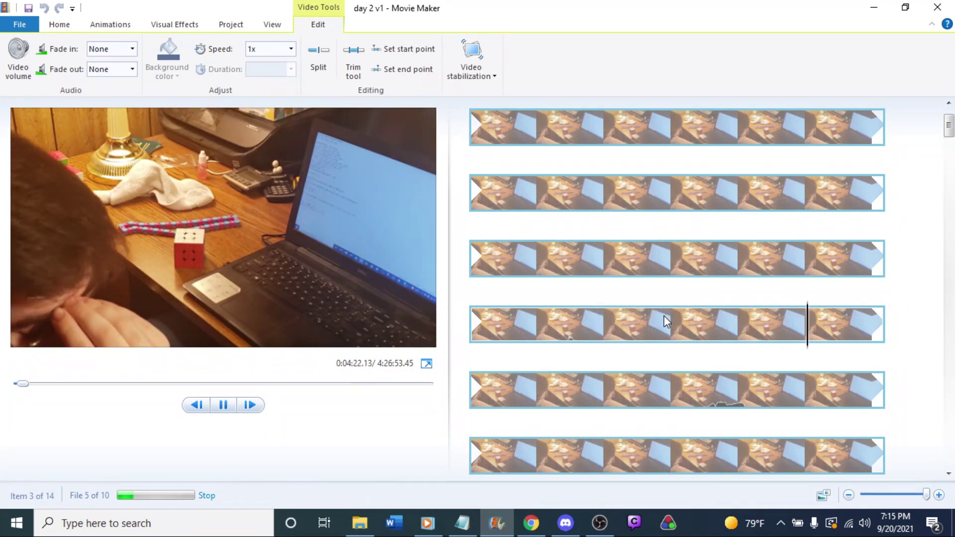
key(space)
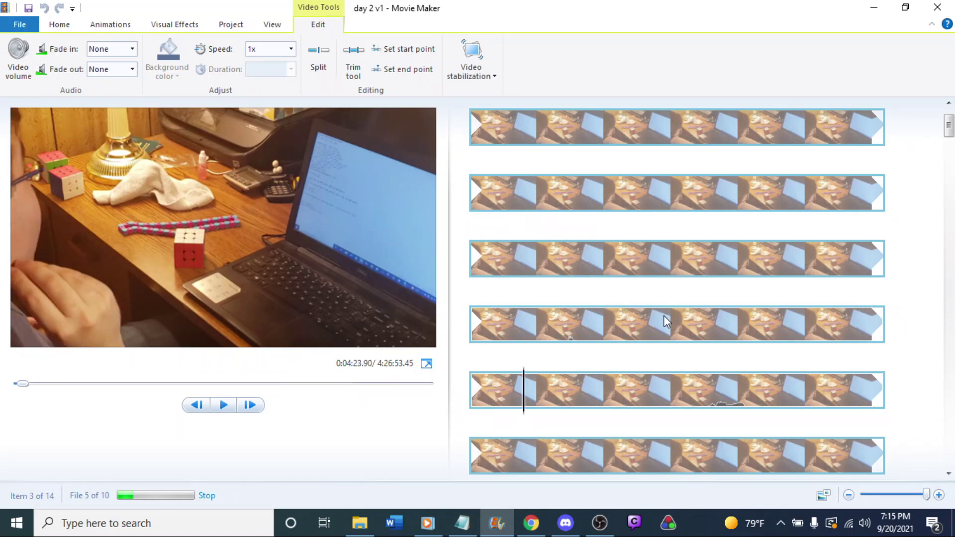
key(space)
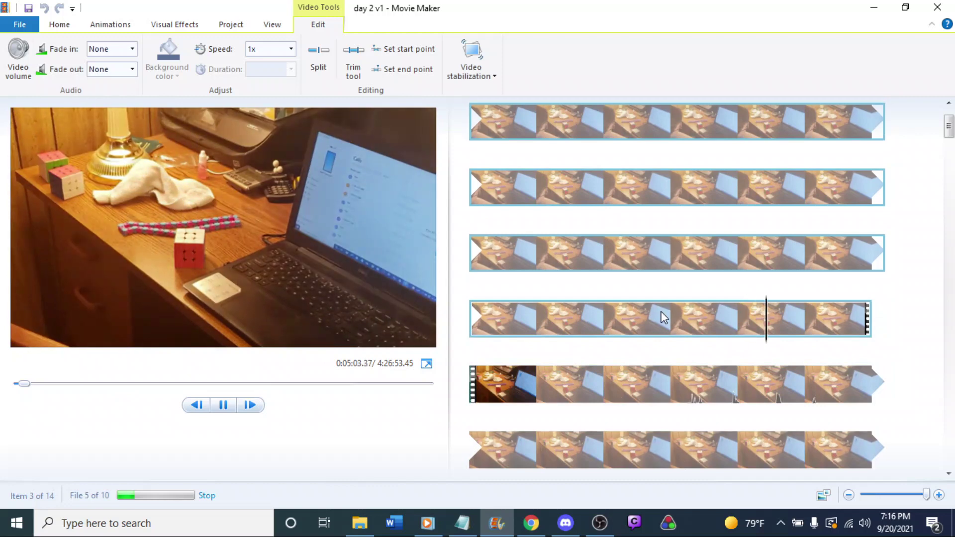
click(540, 319)
click(291, 48)
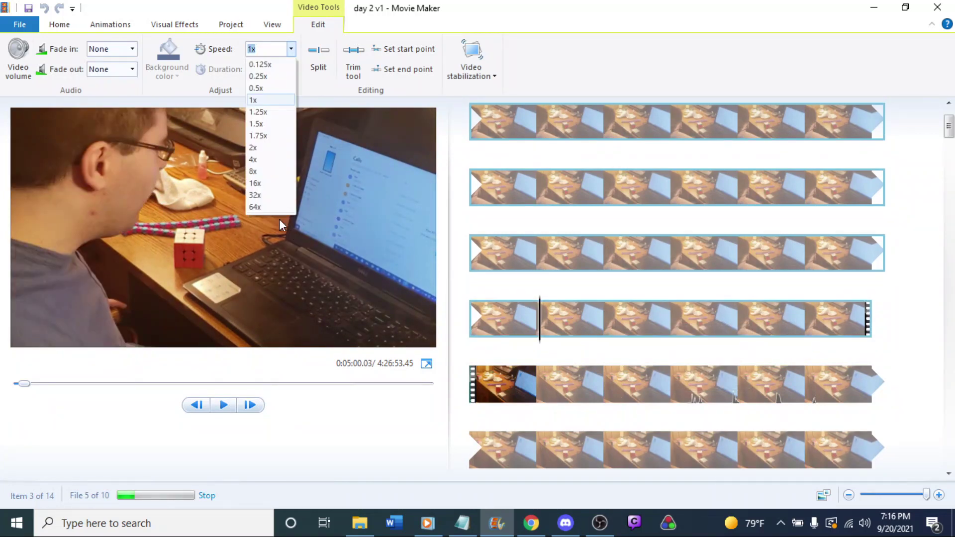
click(255, 207)
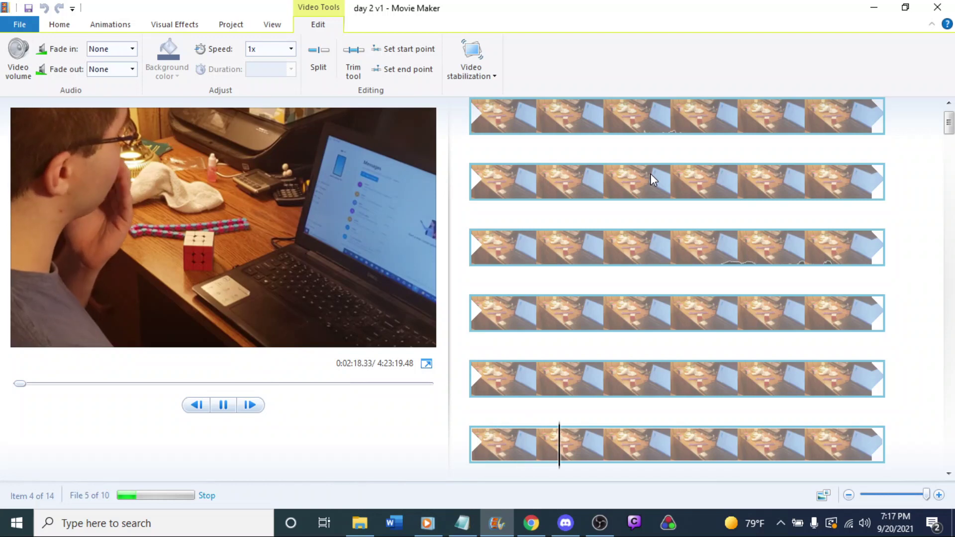
Step: Preview the fourth clip from about 0:02:18 and near its end, and set its speed to 64x
scroll(650, 174, down, 2)
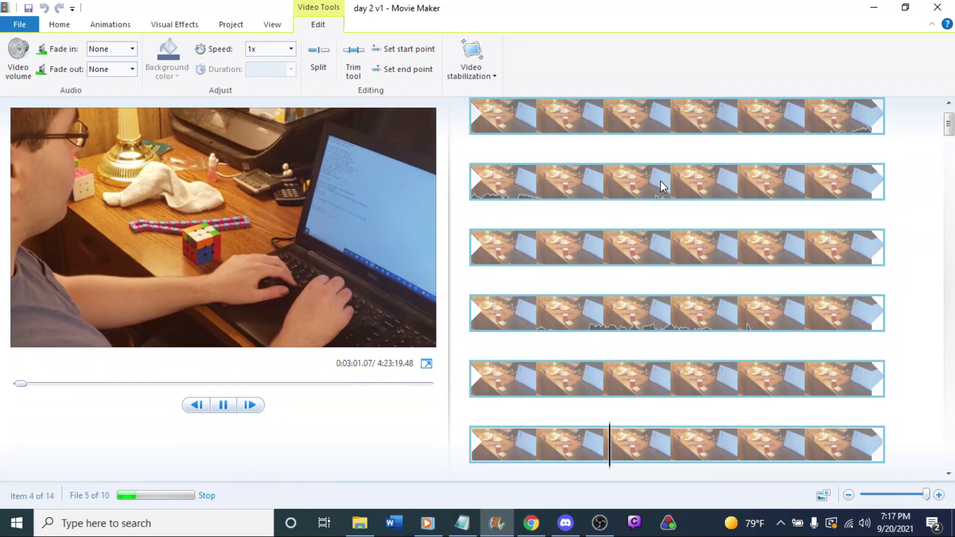
scroll(711, 319, down, 3)
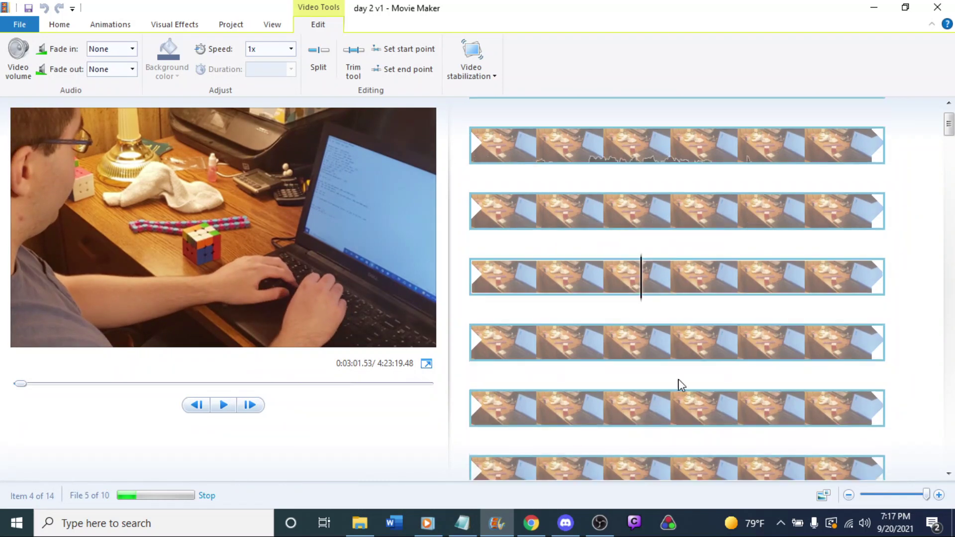
click(674, 272)
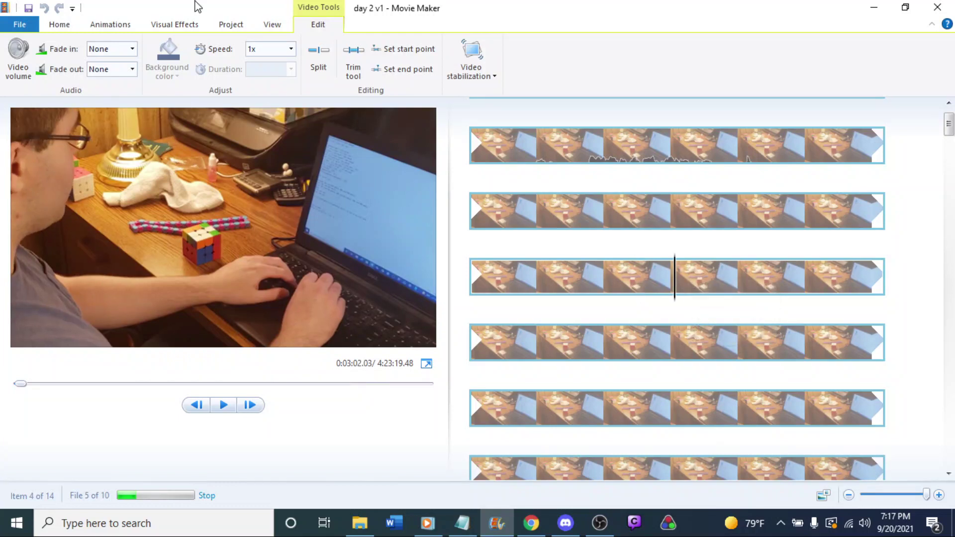
click(291, 49)
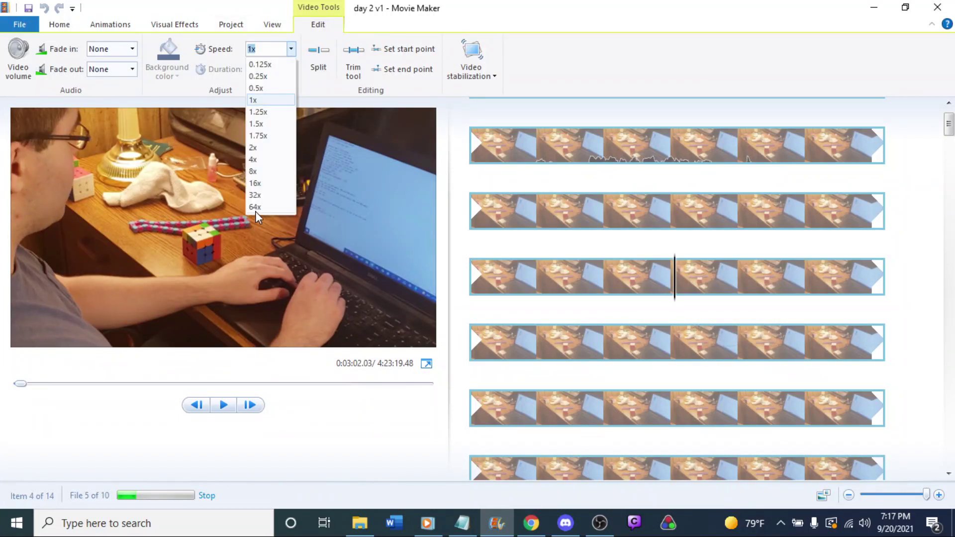
click(614, 270)
scroll(613, 272, down, 10)
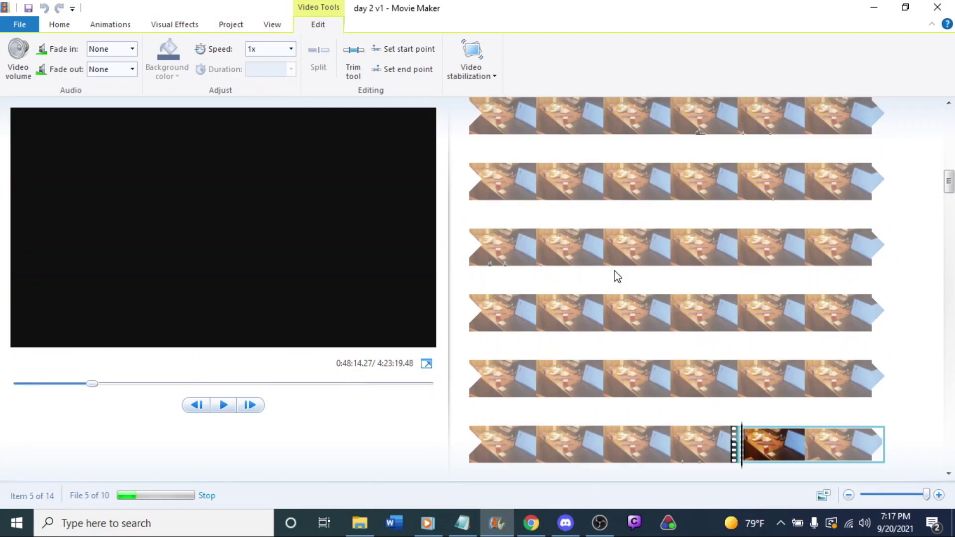
click(608, 462)
key(space)
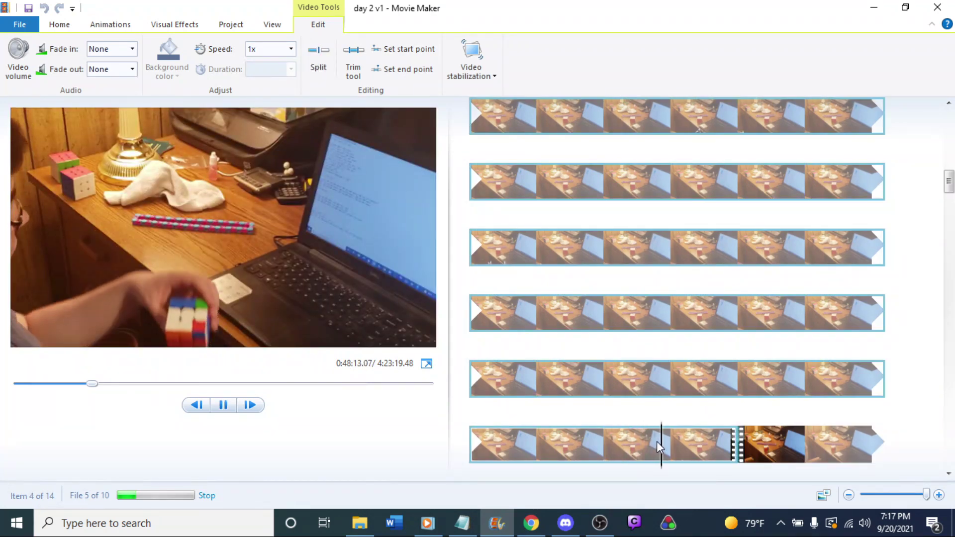
click(608, 380)
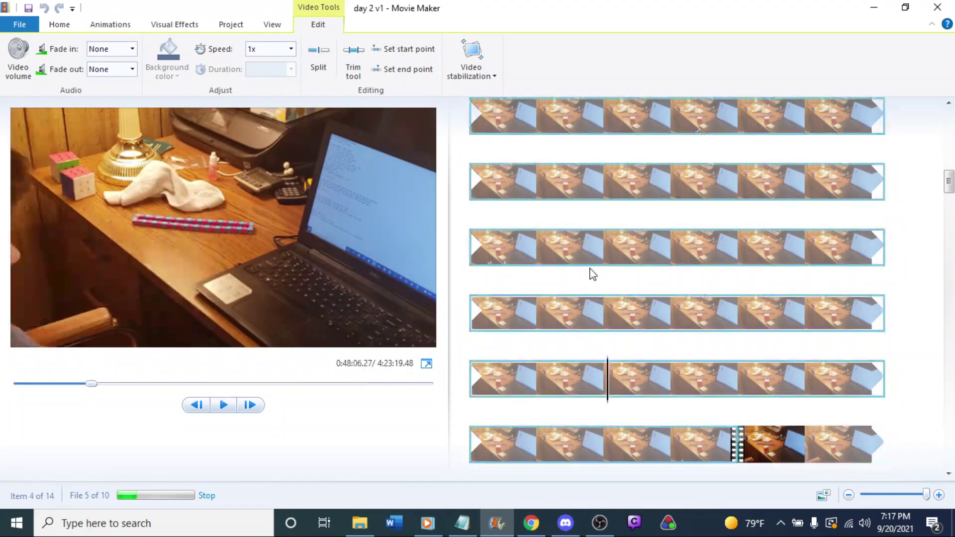
click(291, 49)
click(255, 207)
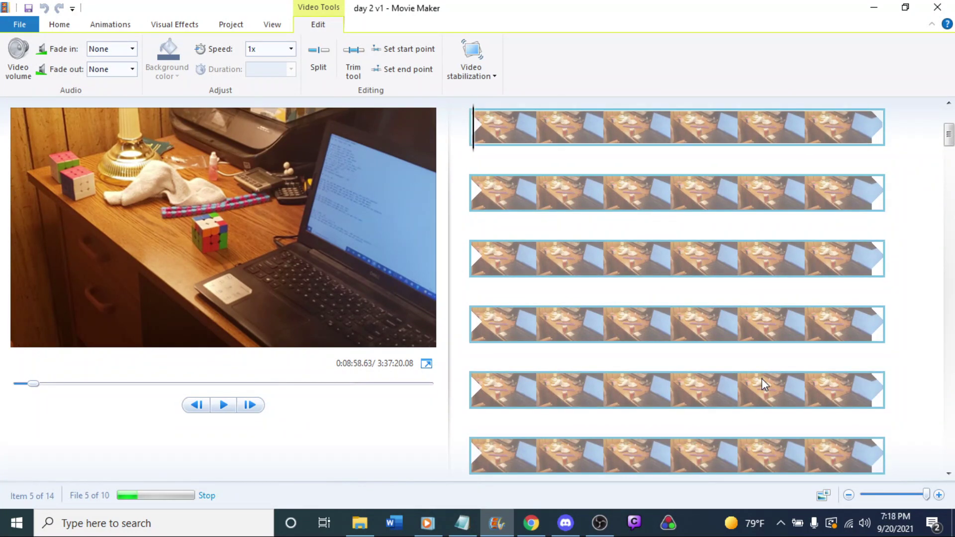
Step: Examine the fifth clip in short playbacks from about 0:08:58 back to its start beside the fourth clip
key(space)
key(space)
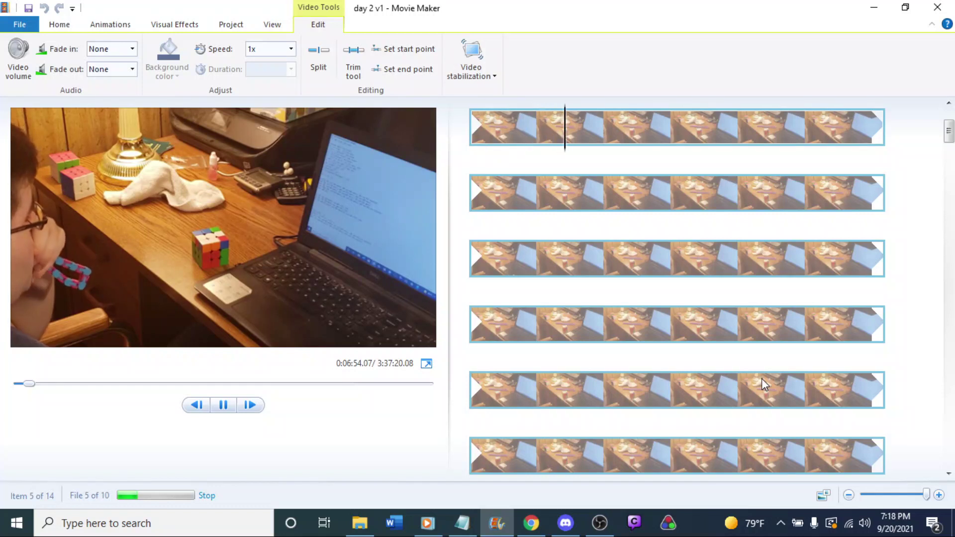
key(space)
key(space)
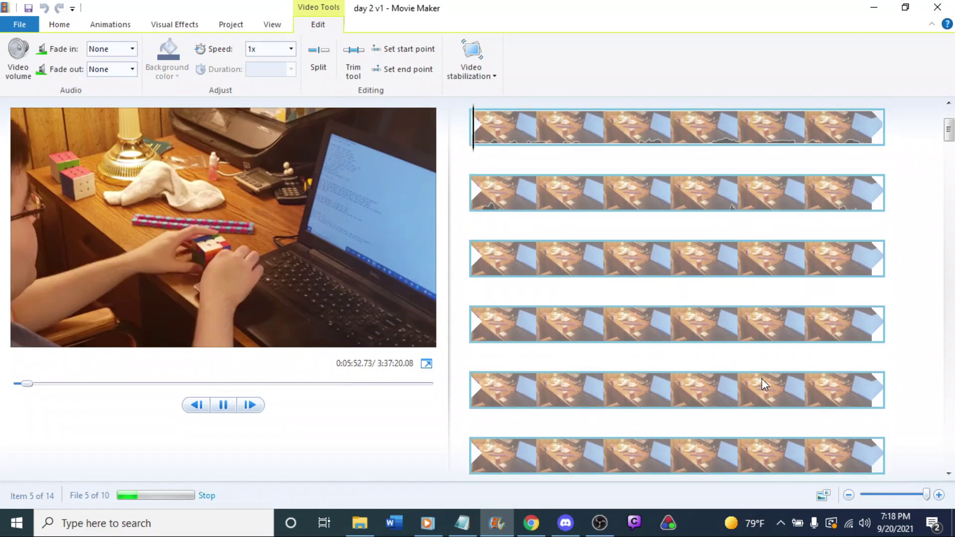
key(space)
key(space)
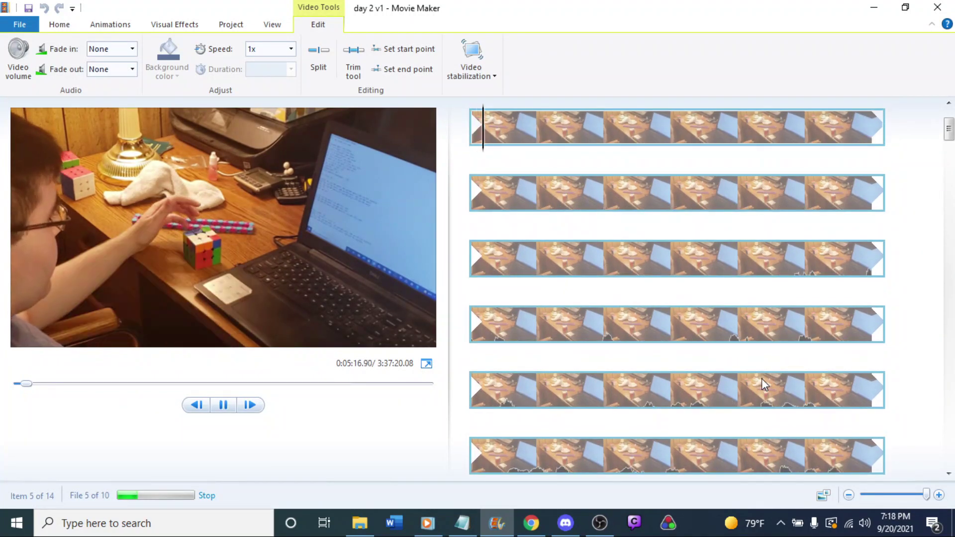
key(space)
key(Up)
key(space)
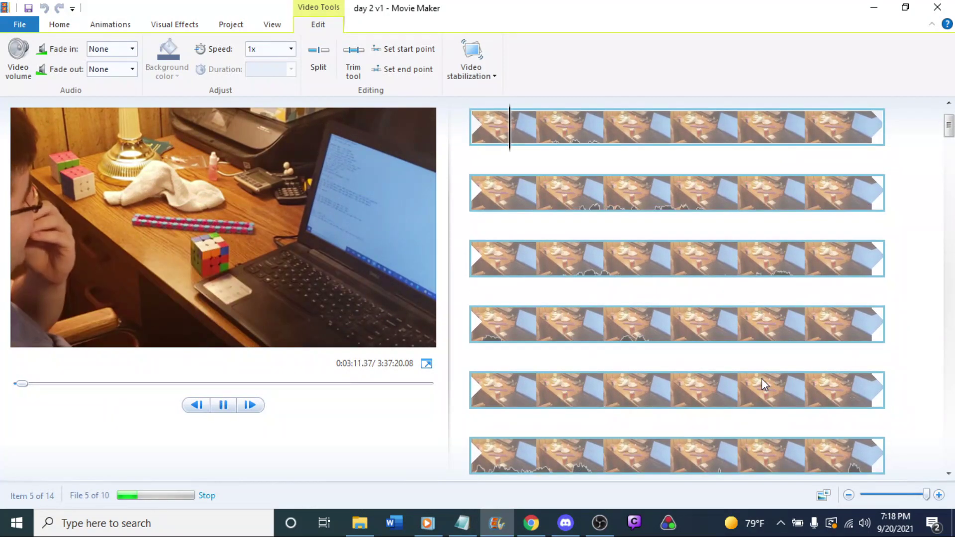
key(Up)
key(Up)
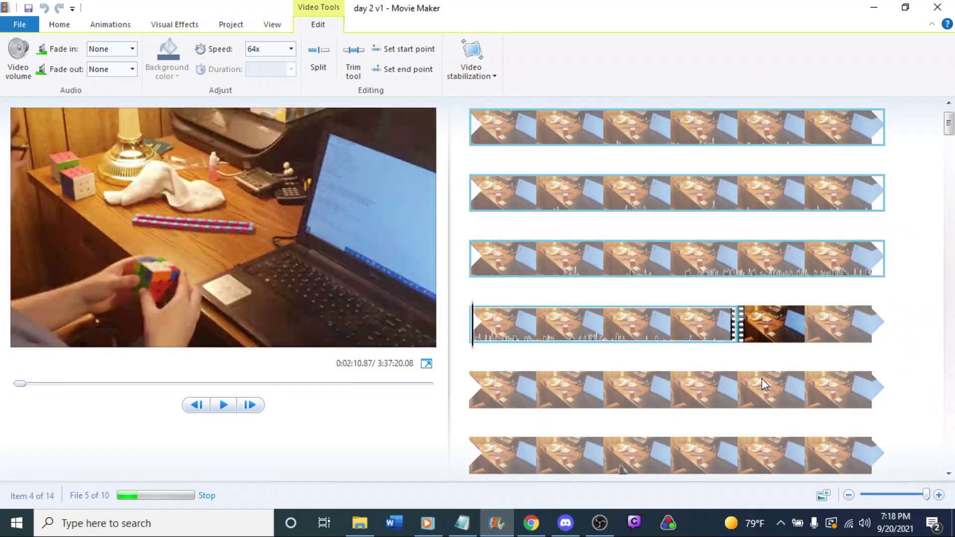
Step: Compare the footage on both sides of the boundary between the fourth and fifth clips, and return the fourth clip's speed to 1x
click(772, 337)
key(space)
click(639, 336)
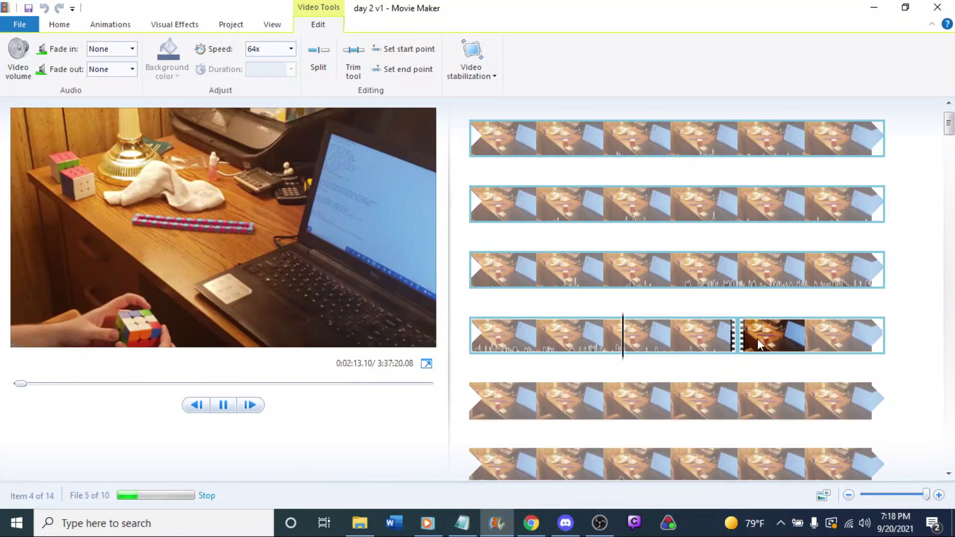
click(778, 346)
click(599, 353)
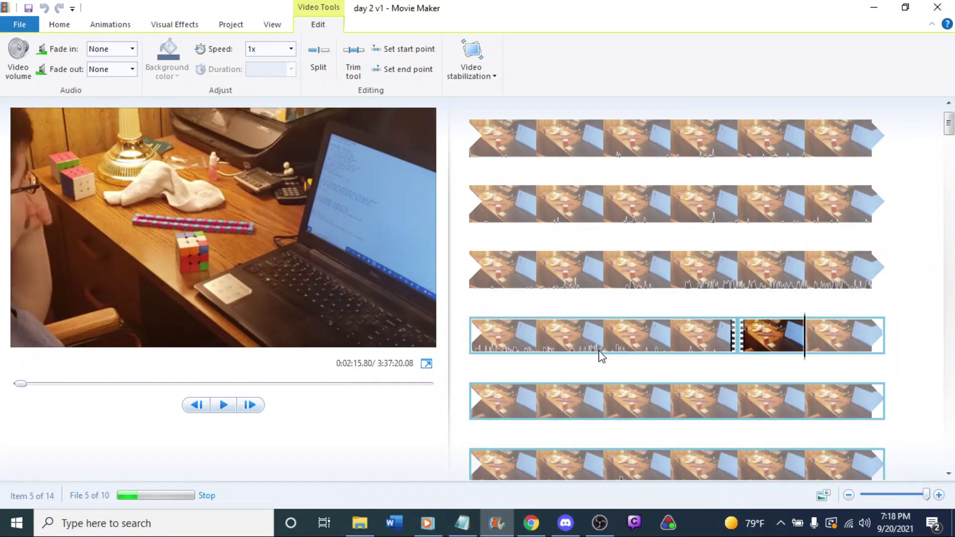
click(291, 49)
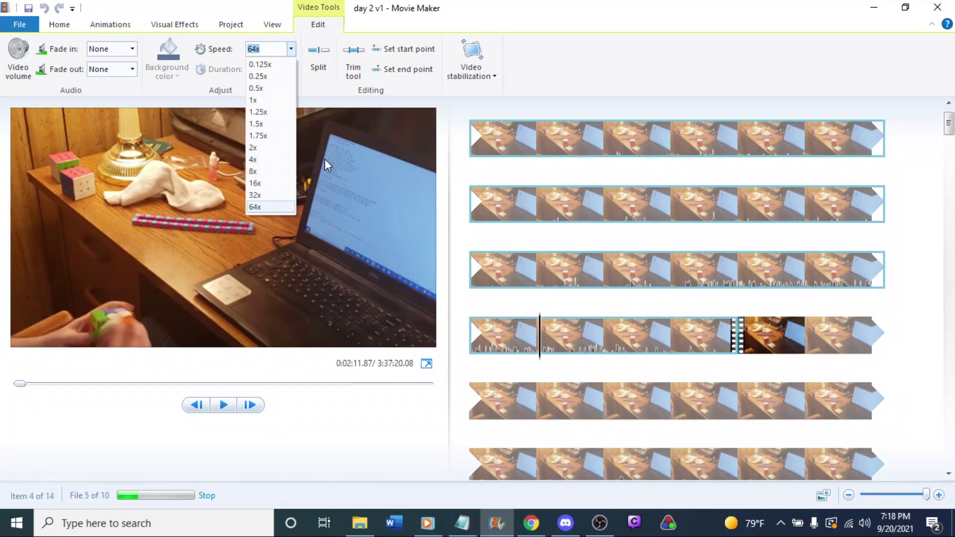
click(256, 101)
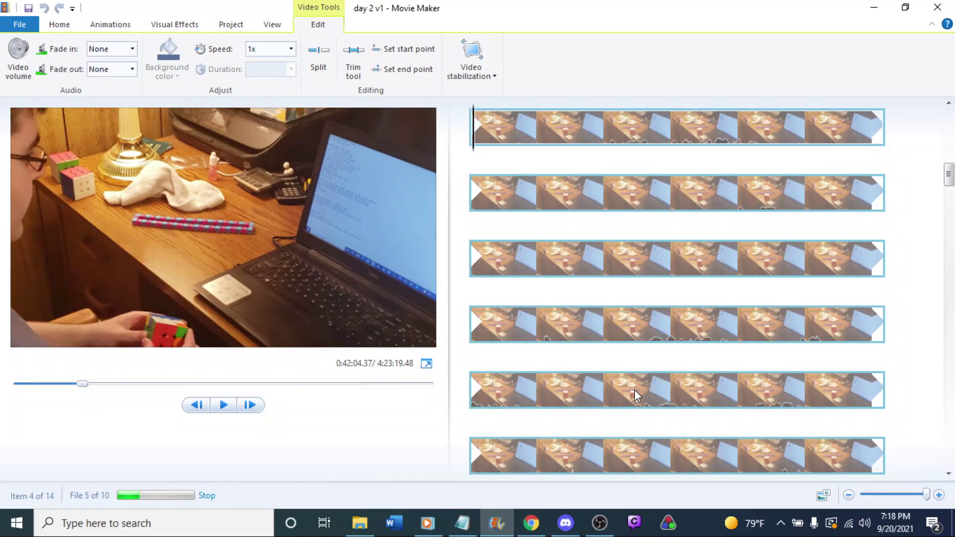
Step: Examine the fourth clip's footage in short playbacks between about 0:42:04 and 0:38:52, stopping playback near 0:39:19
key(space)
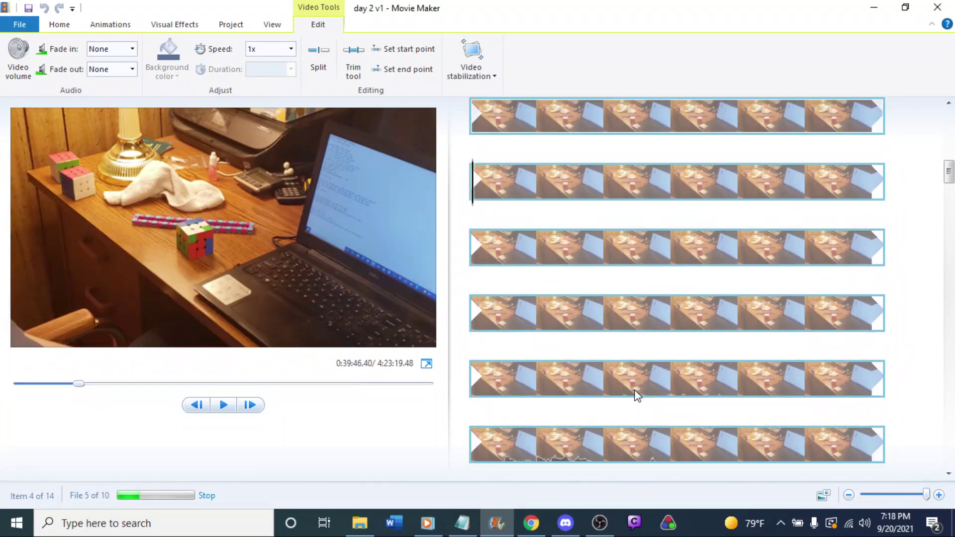
key(space)
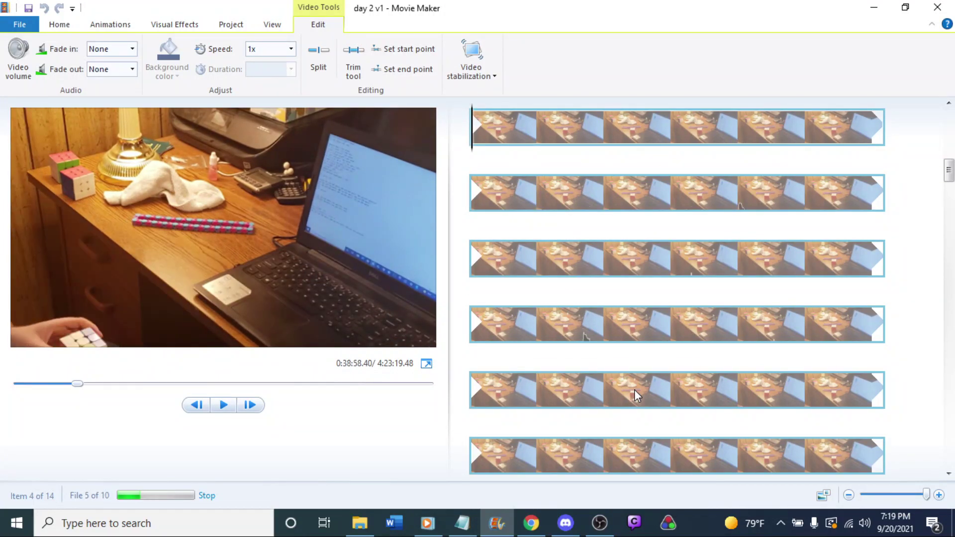
key(space)
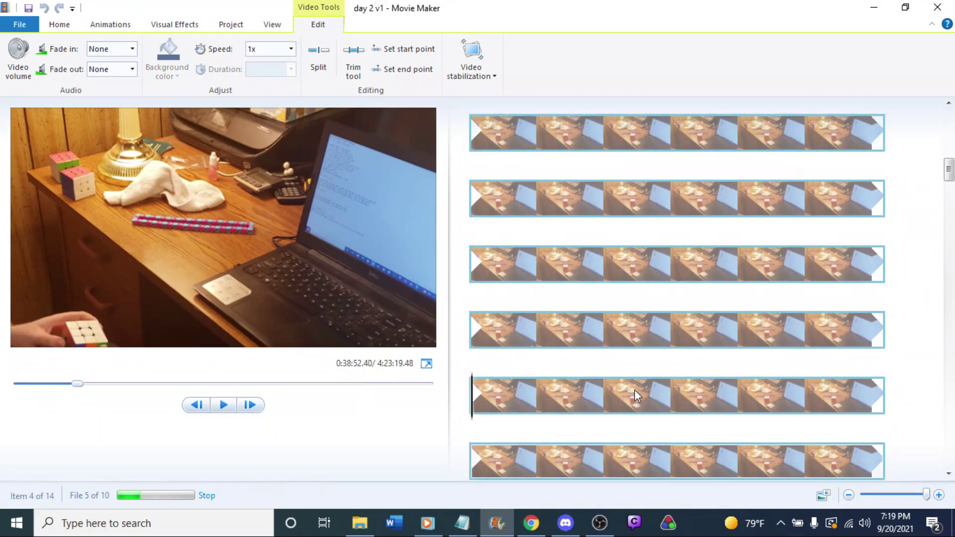
key(space)
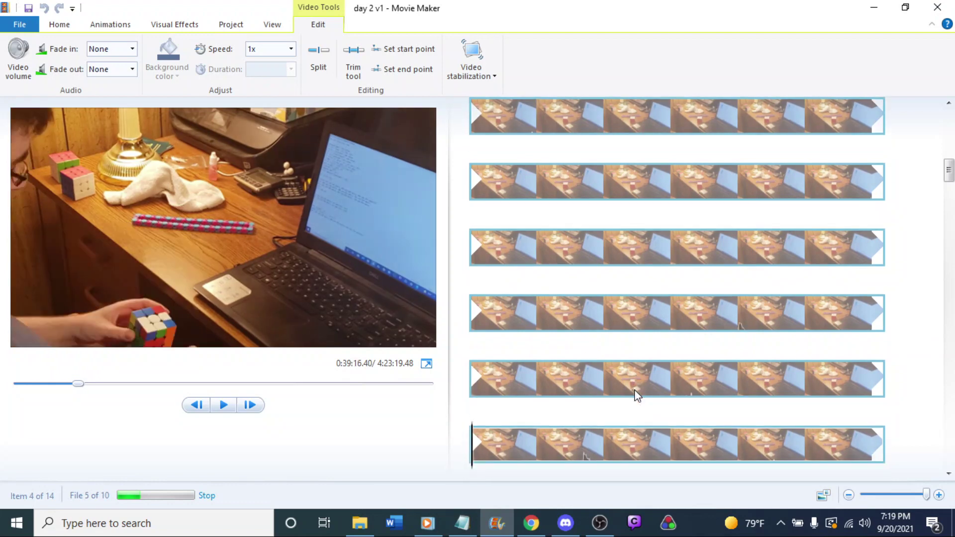
key(space)
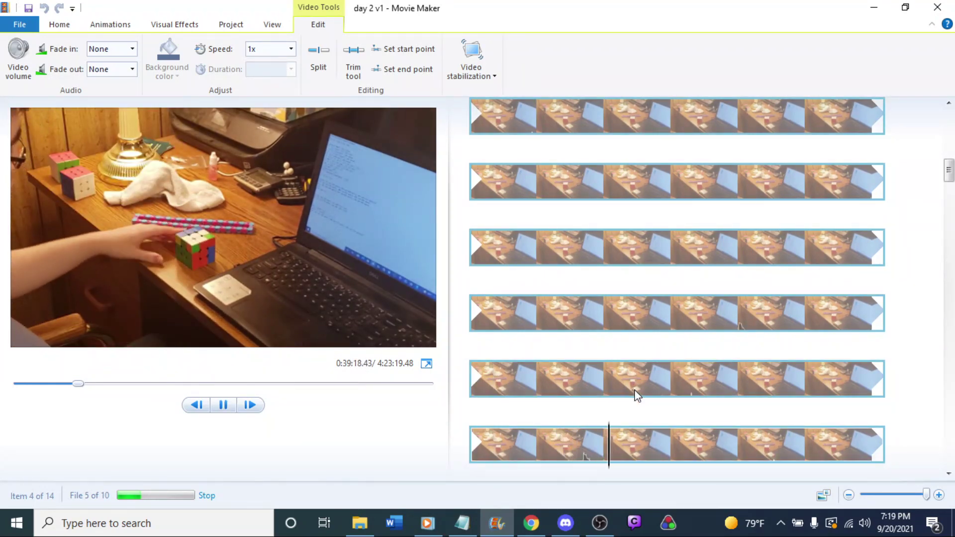
key(space)
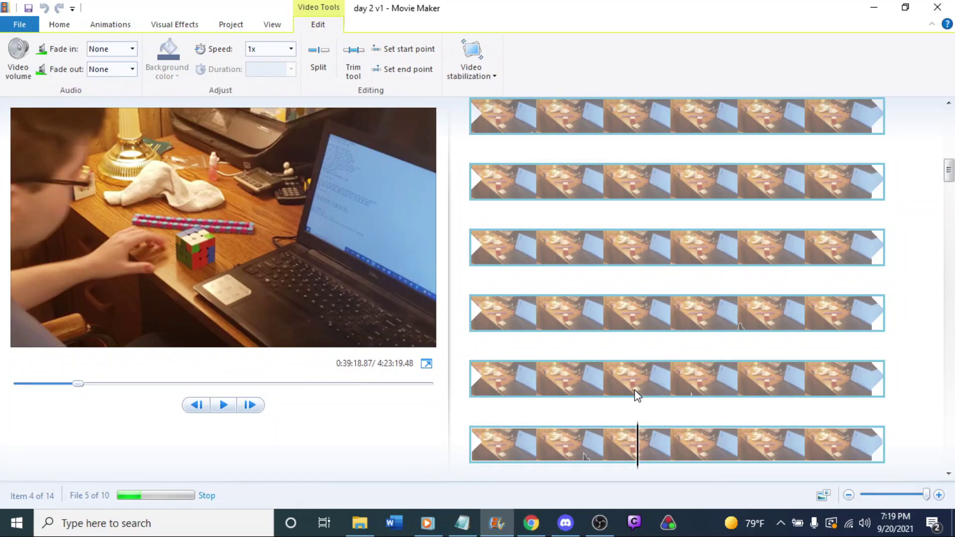
Step: Examine the fourth clip's footage from about 0:39:19 to 0:40:30, replaying the part around 0:40:11
scroll(638, 396, down, 3)
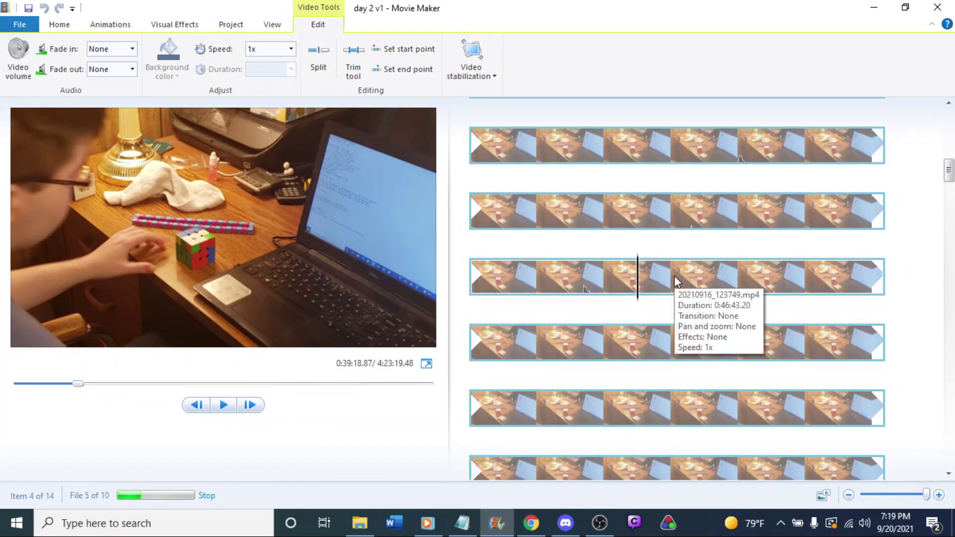
scroll(675, 281, down, 1)
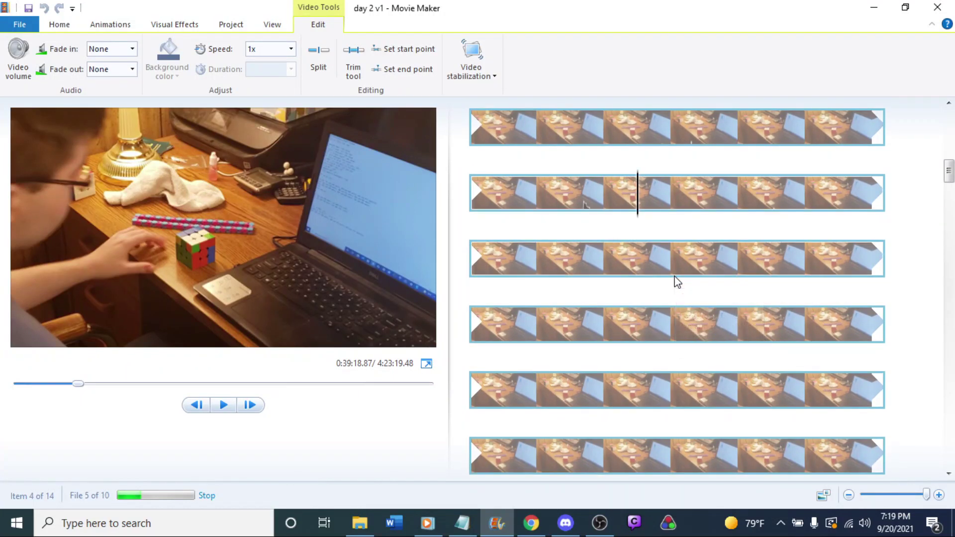
key(space)
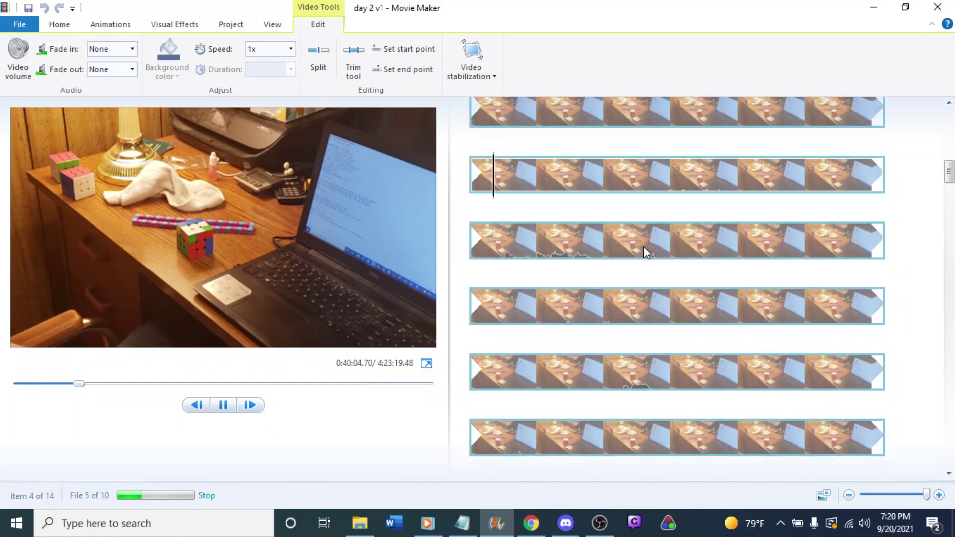
click(509, 248)
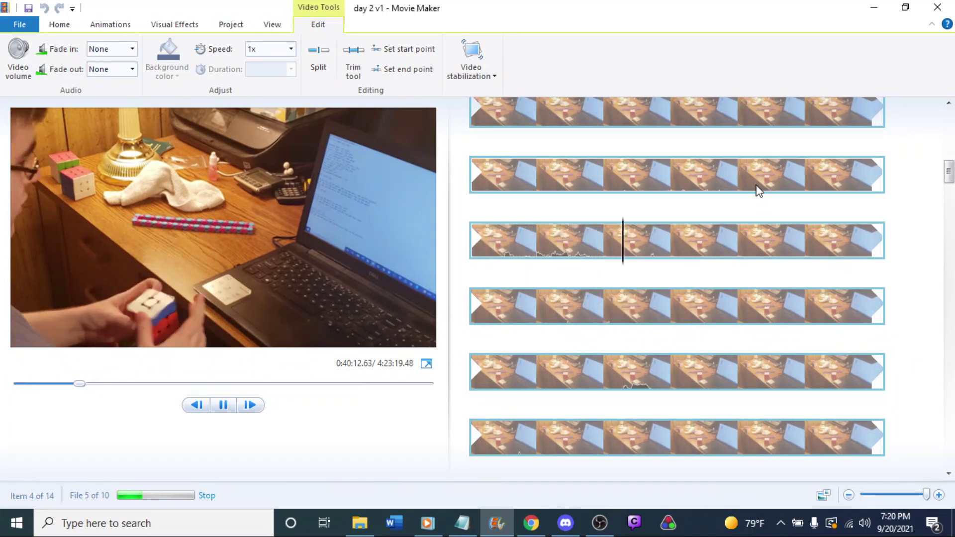
click(744, 177)
key(space)
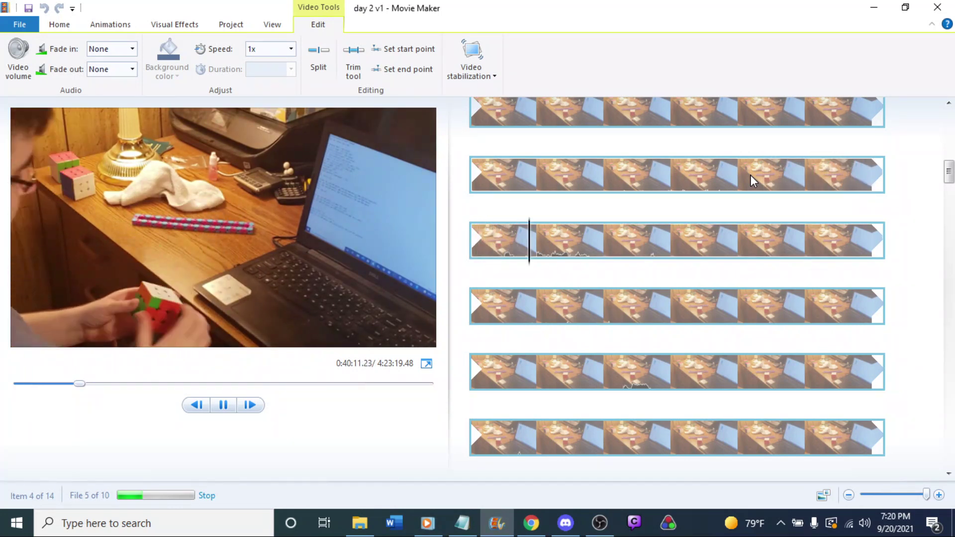
click(660, 175)
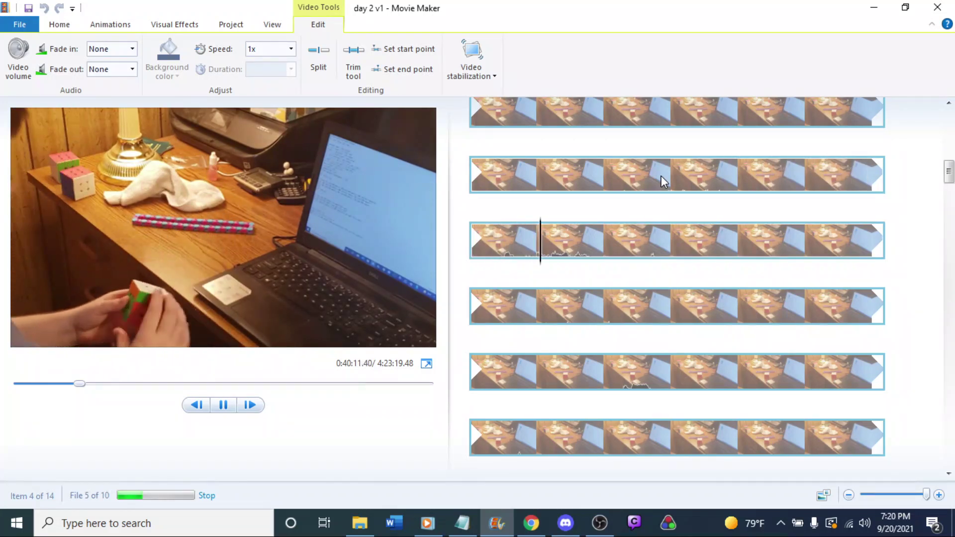
click(617, 365)
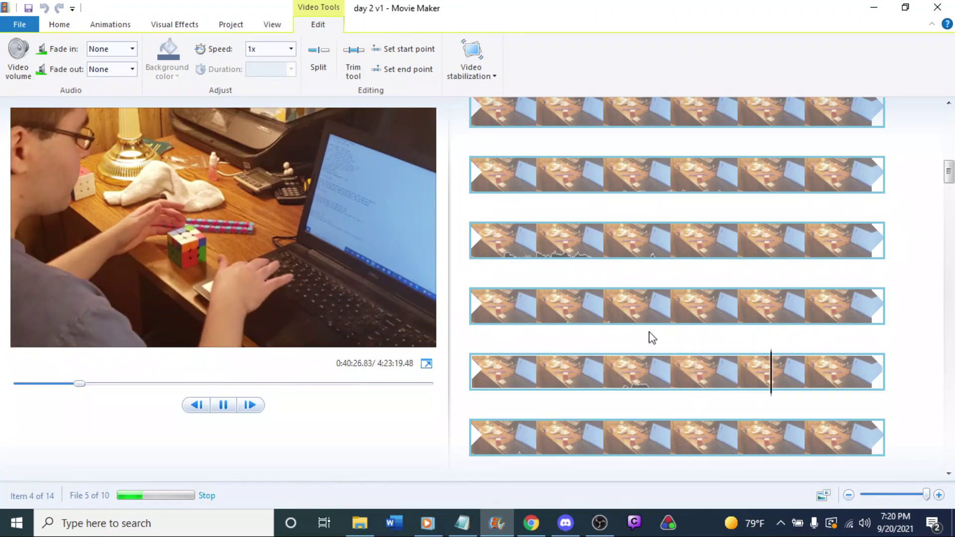
scroll(650, 334, down, 3)
scroll(668, 312, down, 5)
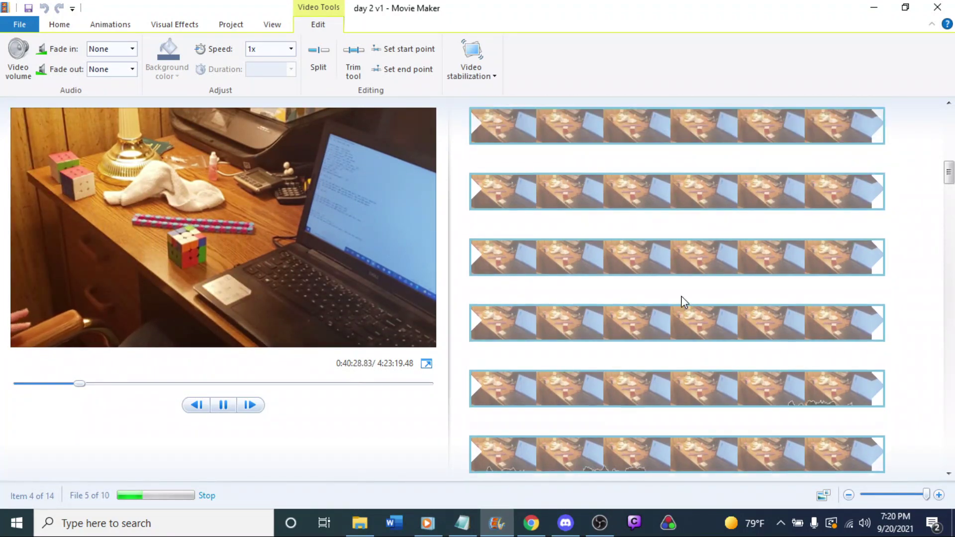
key(space)
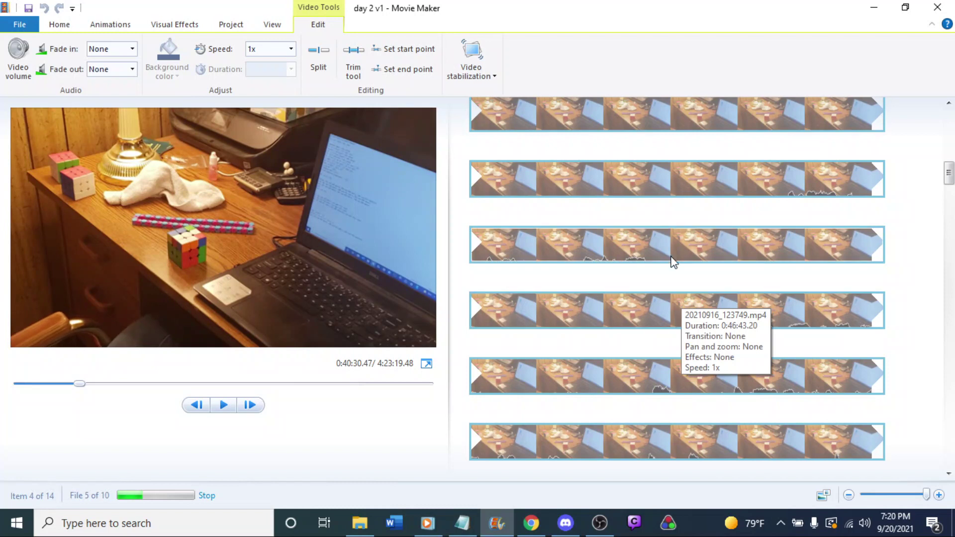
Step: Examine the fourth clip in short playbacks between about 0:41:06 and 0:41:45
scroll(711, 251, down, 1)
scroll(716, 258, up, 1)
key(space)
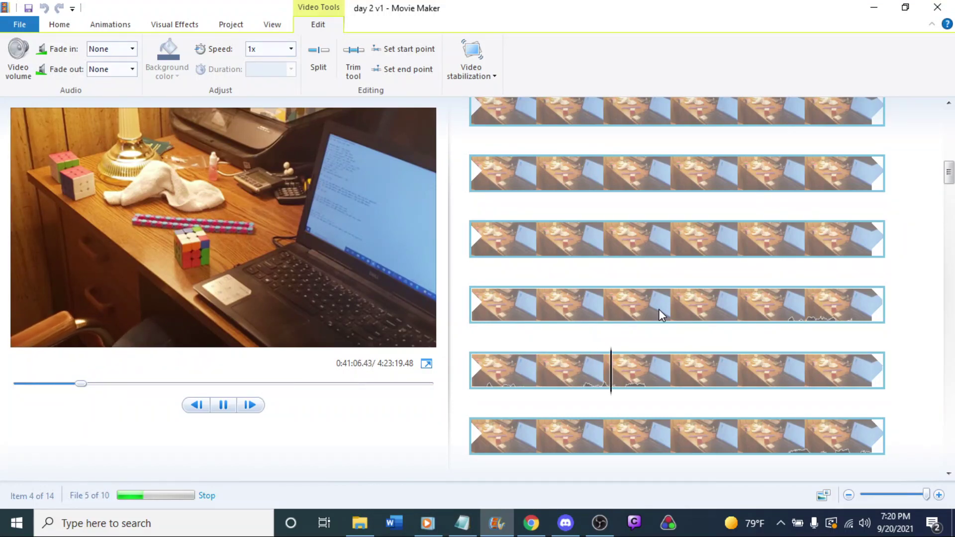
scroll(659, 315, down, 2)
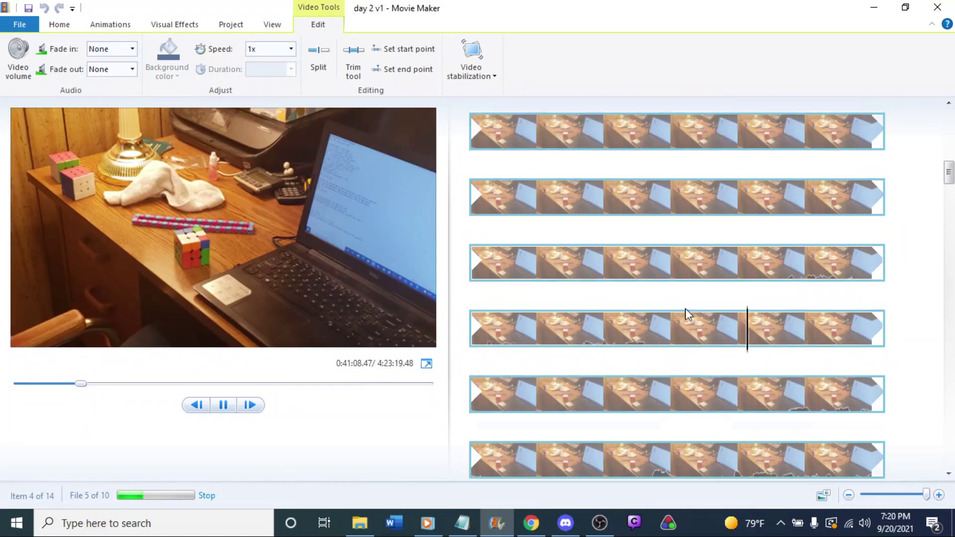
click(781, 307)
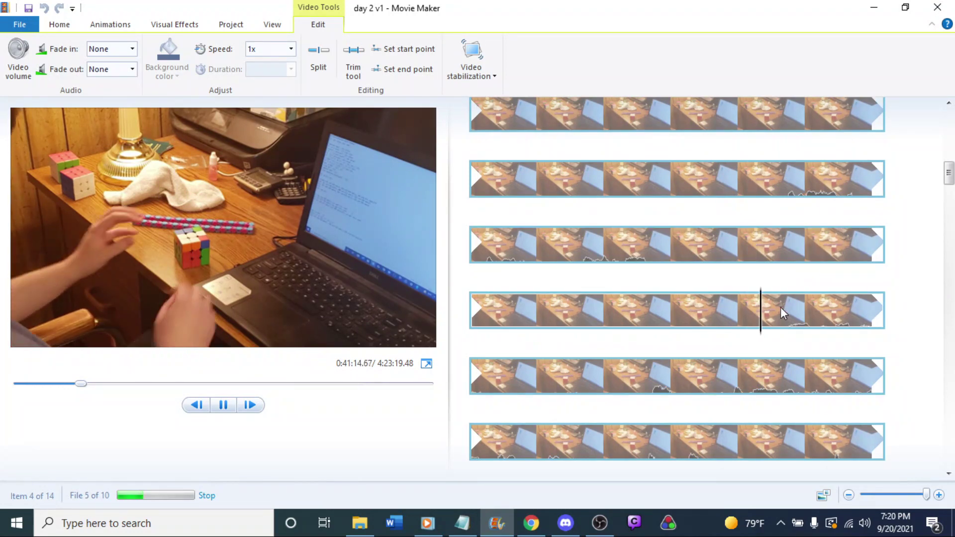
scroll(770, 309, down, 1)
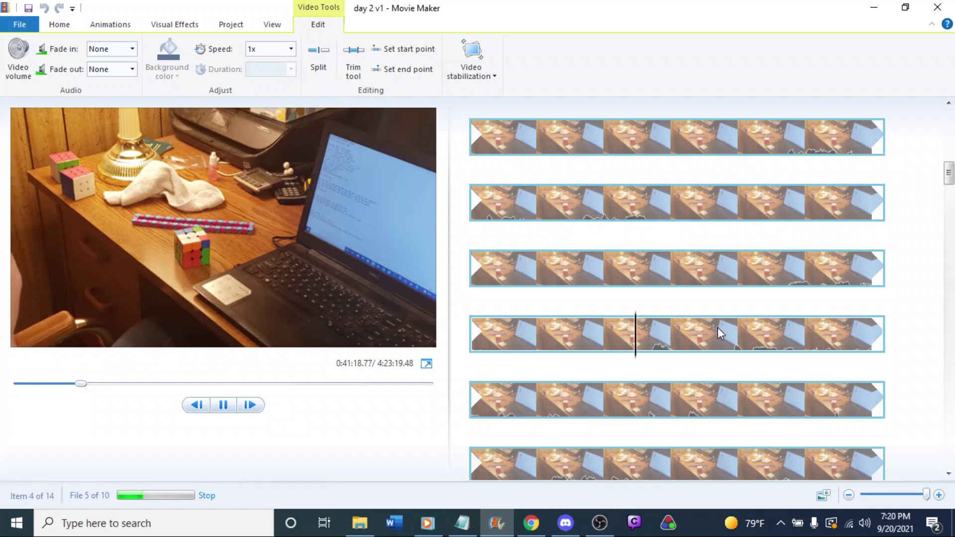
scroll(743, 327, down, 3)
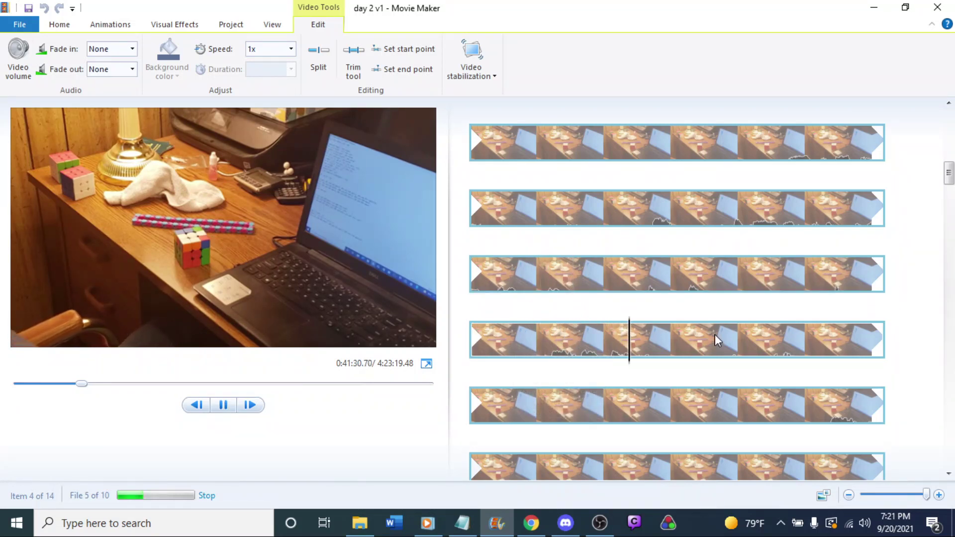
scroll(775, 339, down, 2)
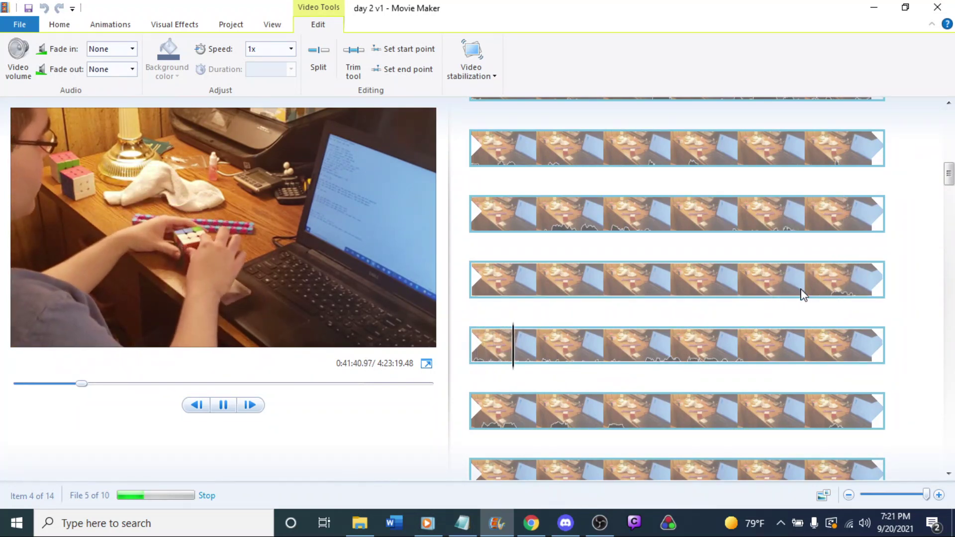
click(756, 357)
scroll(751, 354, down, 3)
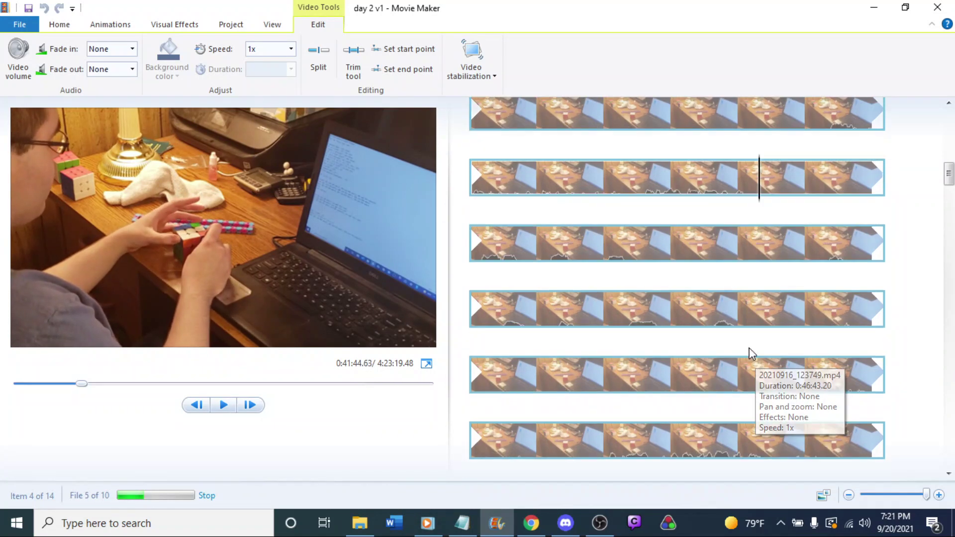
Step: Spot-check the fourth clip's footage around 0:42:53 and again around 0:43:41
scroll(656, 310, down, 2)
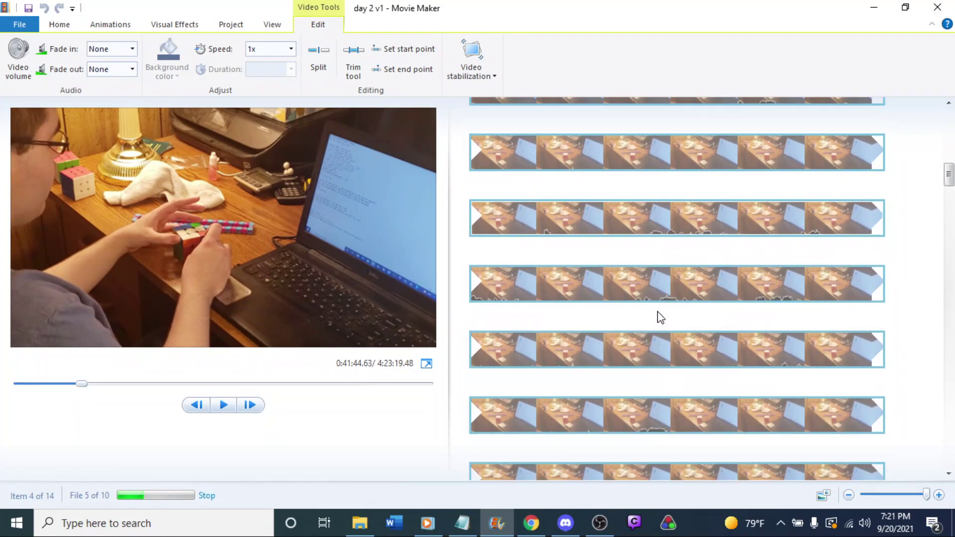
click(645, 270)
key(space)
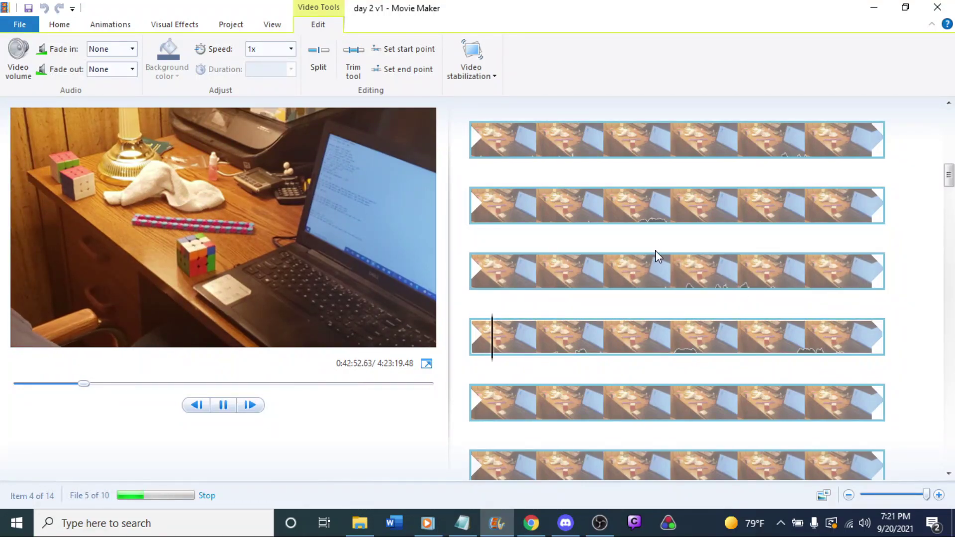
key(space)
scroll(746, 339, down, 3)
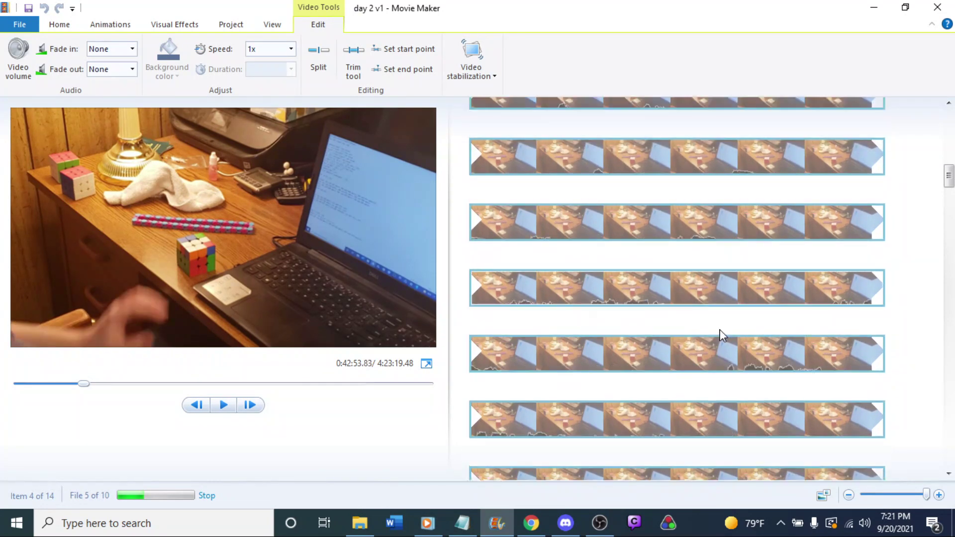
click(700, 307)
key(space)
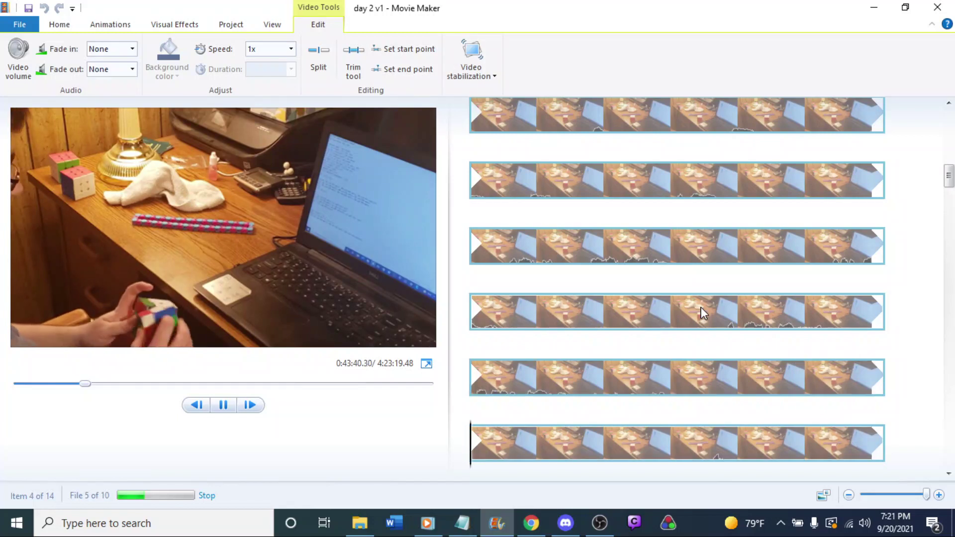
key(space)
Step: Preview the fourth clip at about 0:44:44, before 0:45:00, and up to about 0:45:27
scroll(700, 307, down, 3)
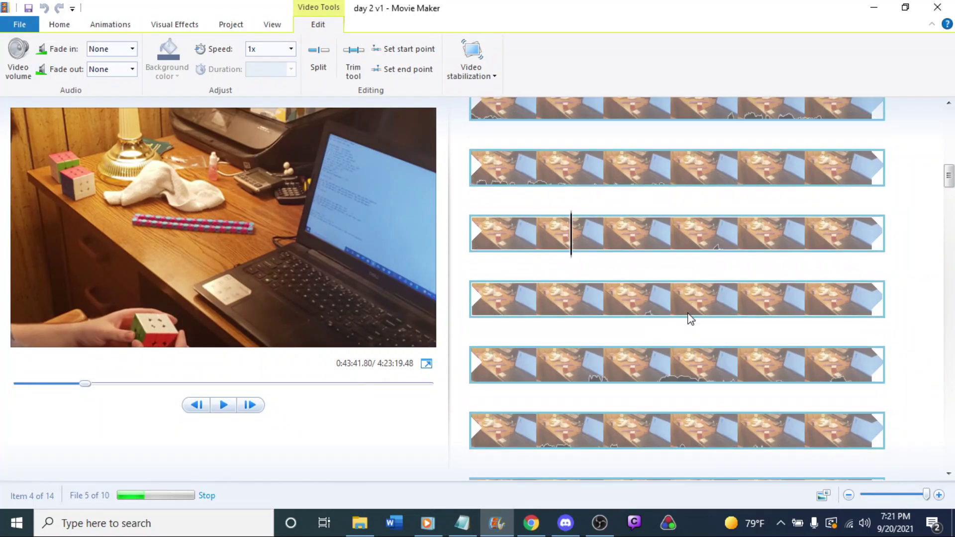
scroll(696, 323, down, 4)
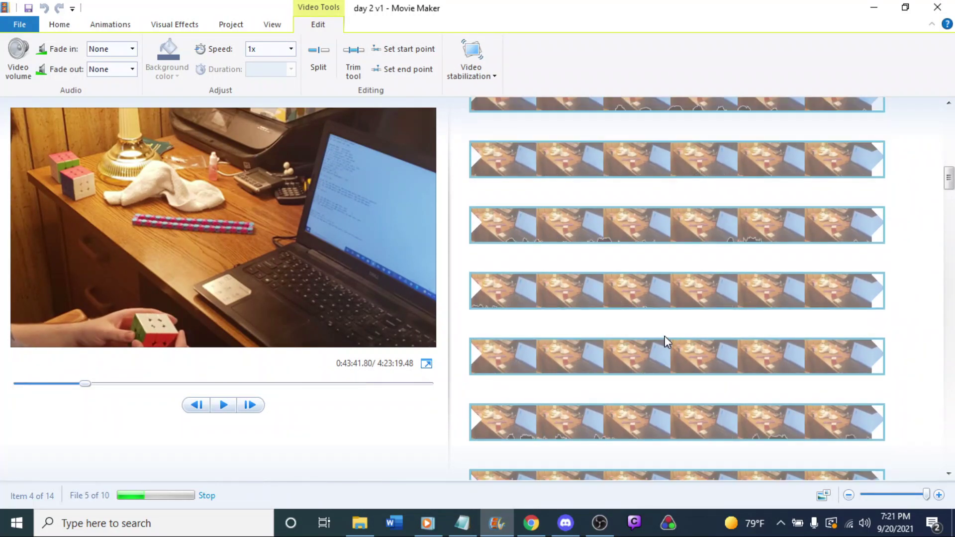
click(610, 172)
key(space)
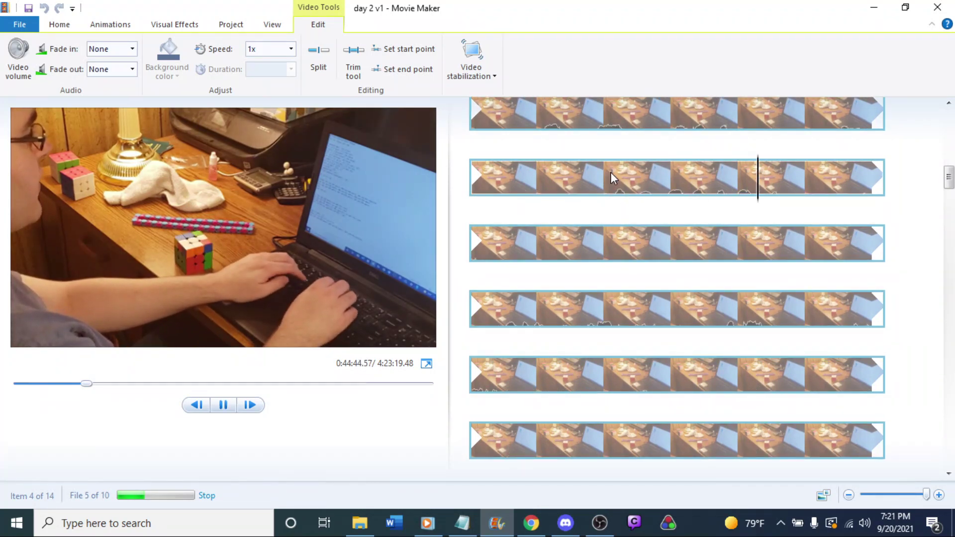
click(488, 309)
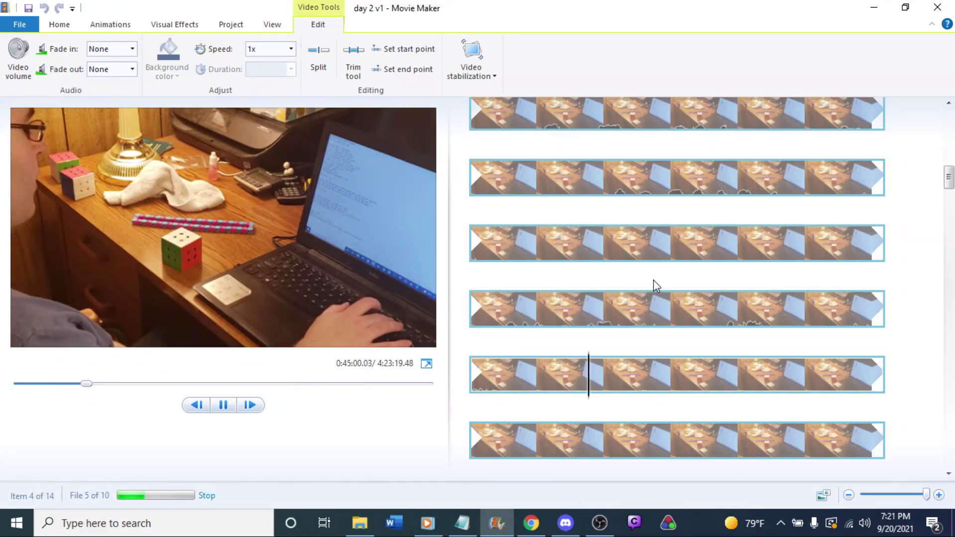
key(space)
scroll(653, 280, down, 3)
click(496, 297)
key(space)
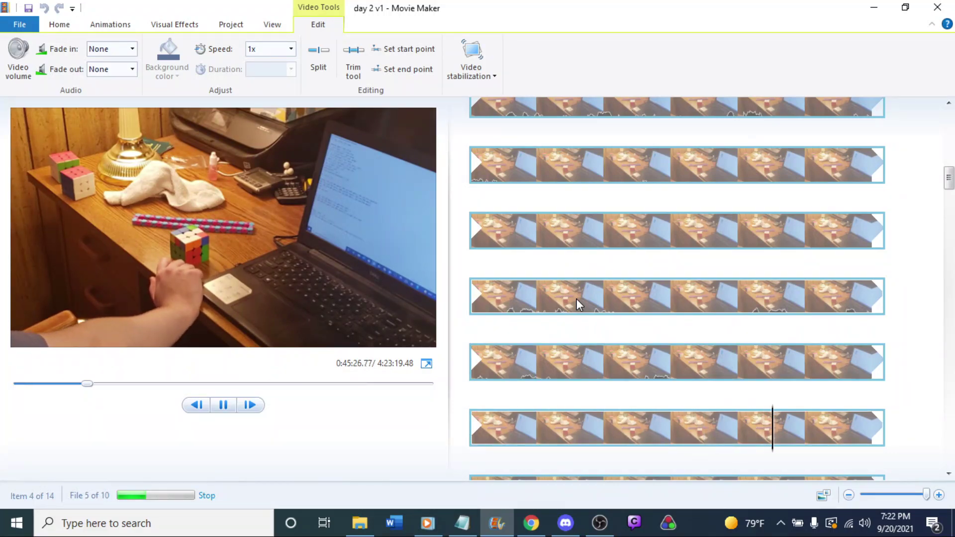
Step: Preview the fourth clip around 0:45:38 and up to about 0:46:28
scroll(608, 259, down, 5)
click(584, 305)
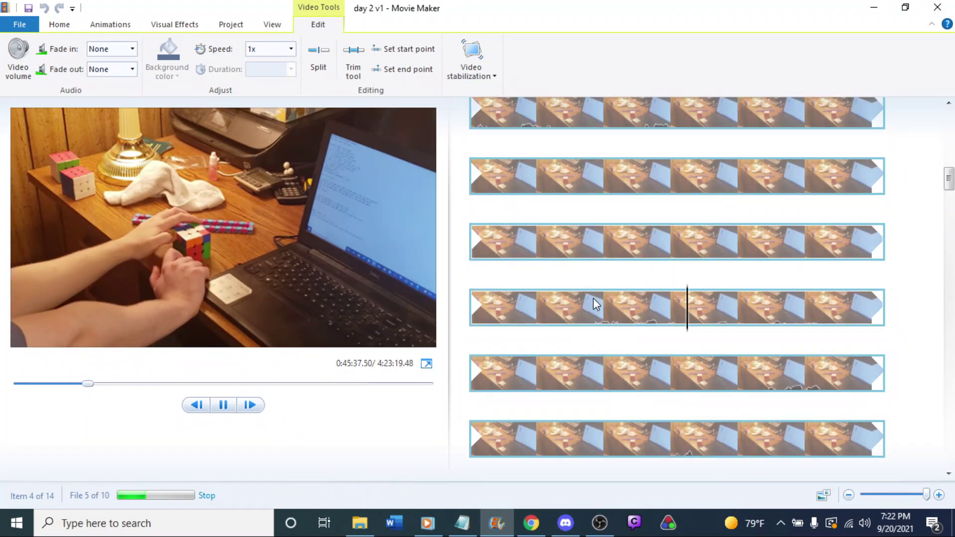
key(space)
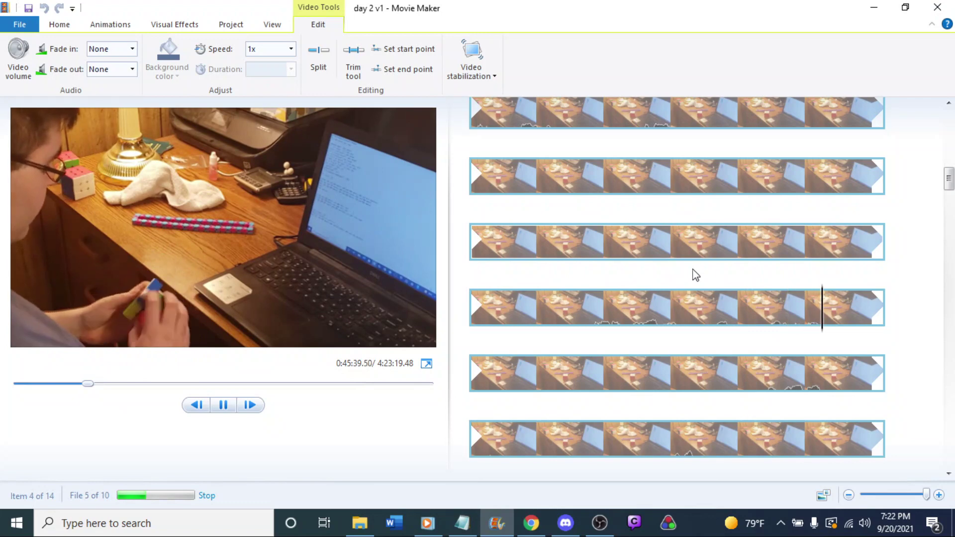
scroll(695, 275, down, 4)
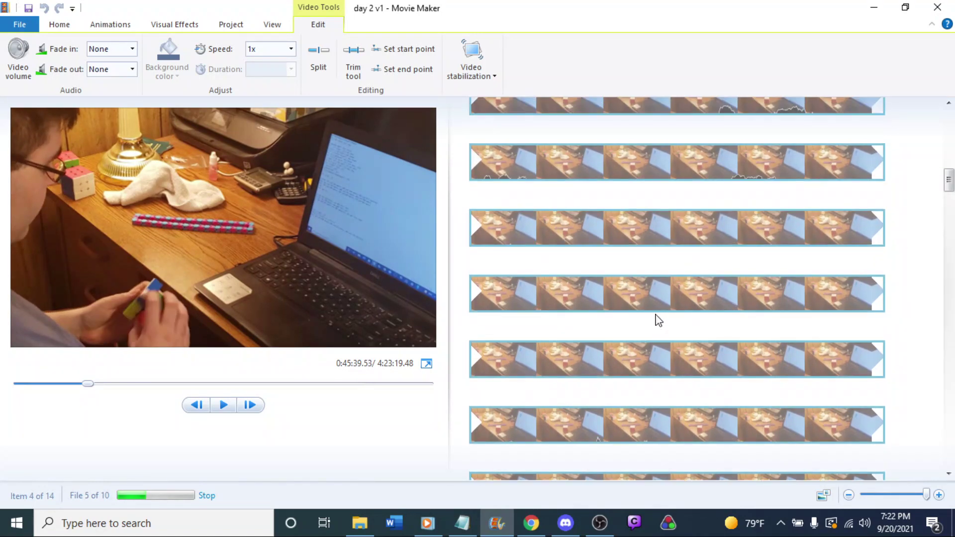
scroll(668, 275, up, 2)
click(689, 178)
key(space)
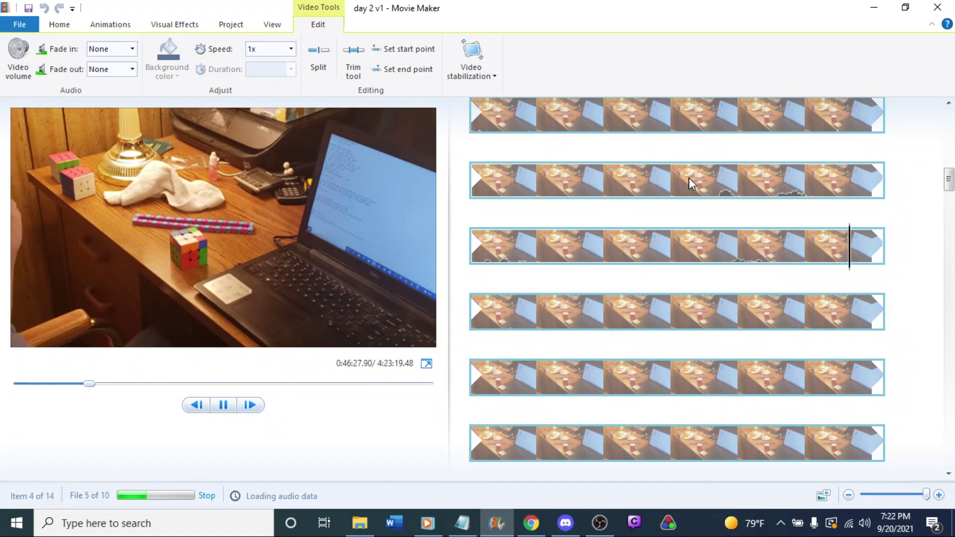
key(space)
Step: Go back to examine the fourth clip's footage up to 0:46:10, and preview it up to about 0:47:00
scroll(729, 261, up, 2)
scroll(729, 261, up, 1)
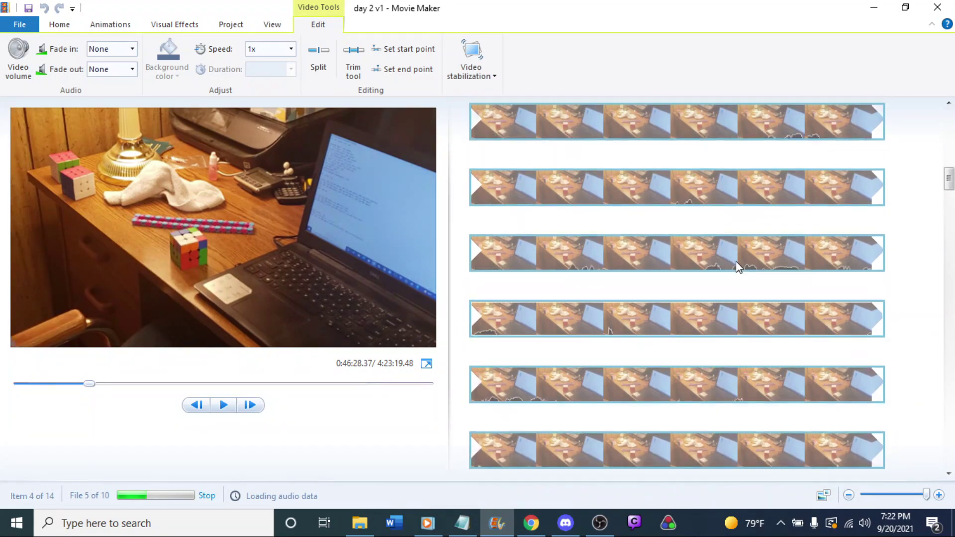
click(679, 251)
key(space)
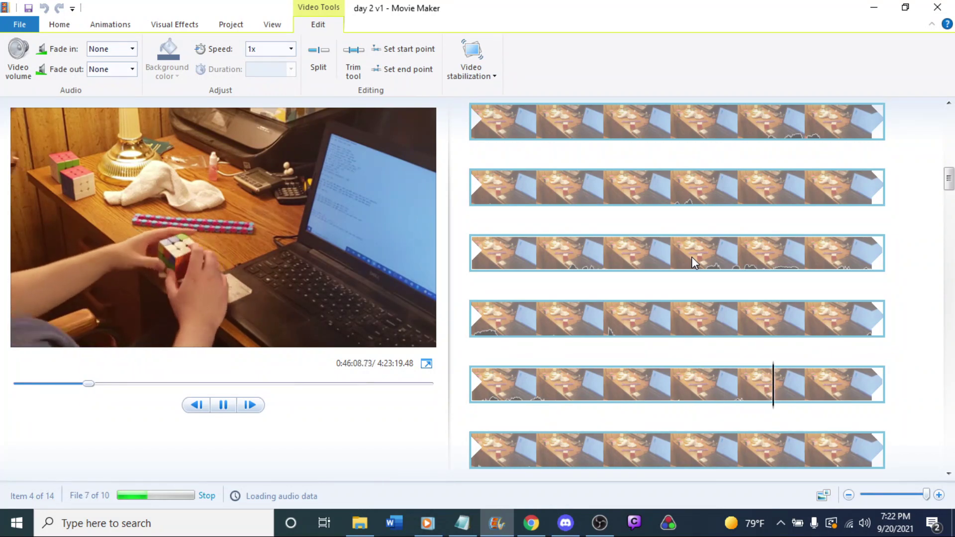
scroll(692, 257, down, 1)
key(space)
scroll(692, 257, down, 6)
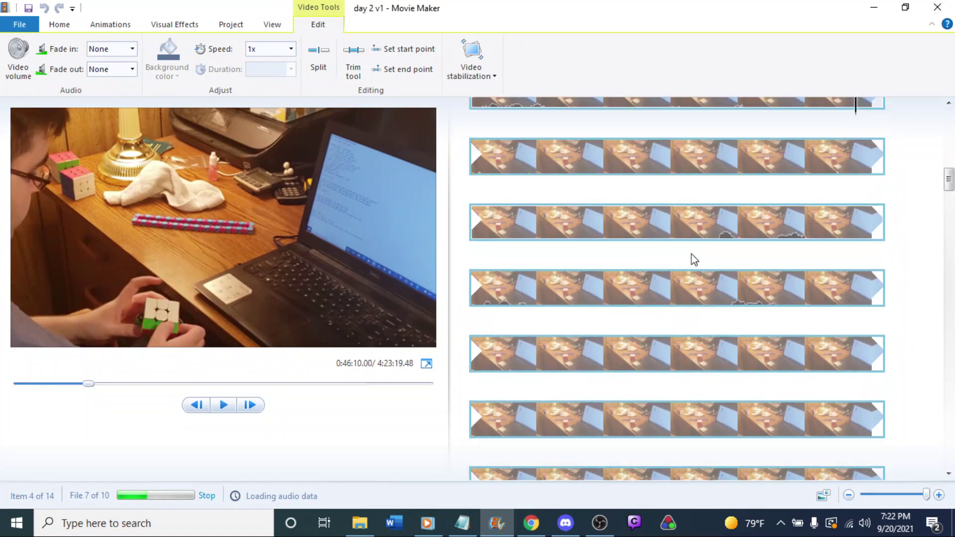
scroll(691, 252, down, 1)
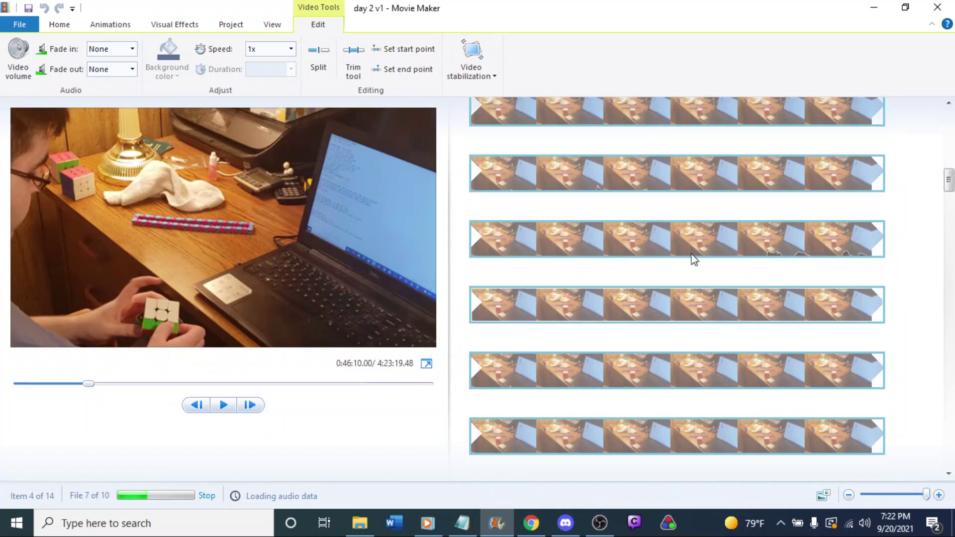
key(space)
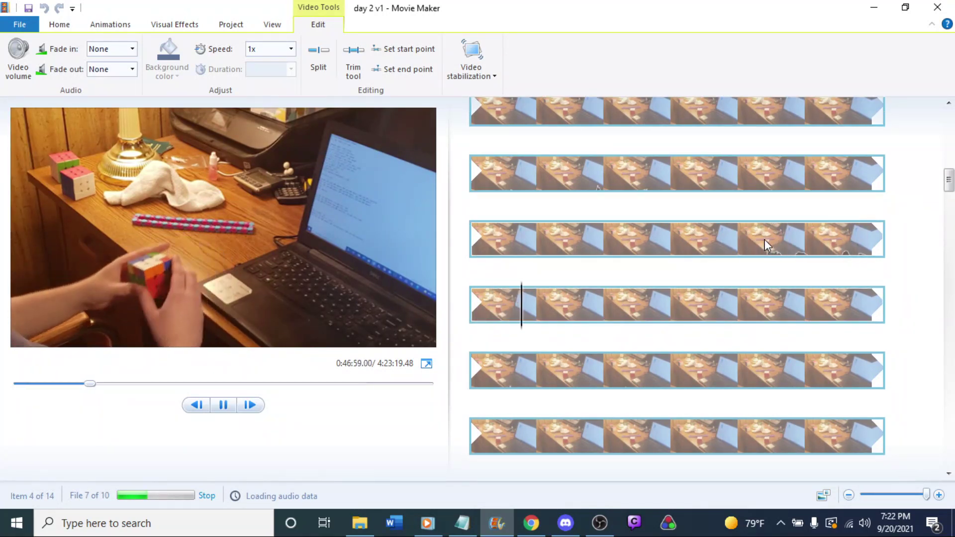
scroll(757, 249, down, 8)
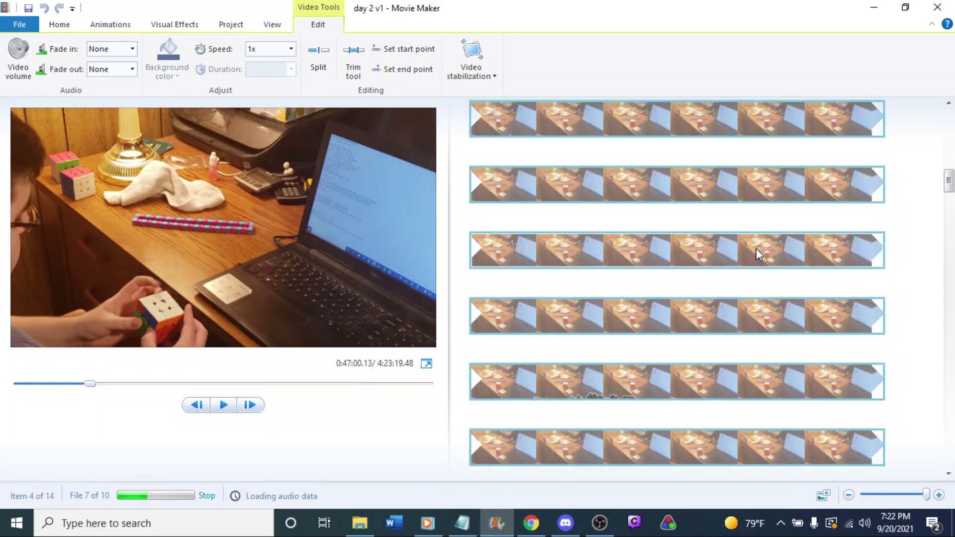
Step: Preview the fourth clip around 0:47:31, up to about 0:47:33
click(559, 296)
key(space)
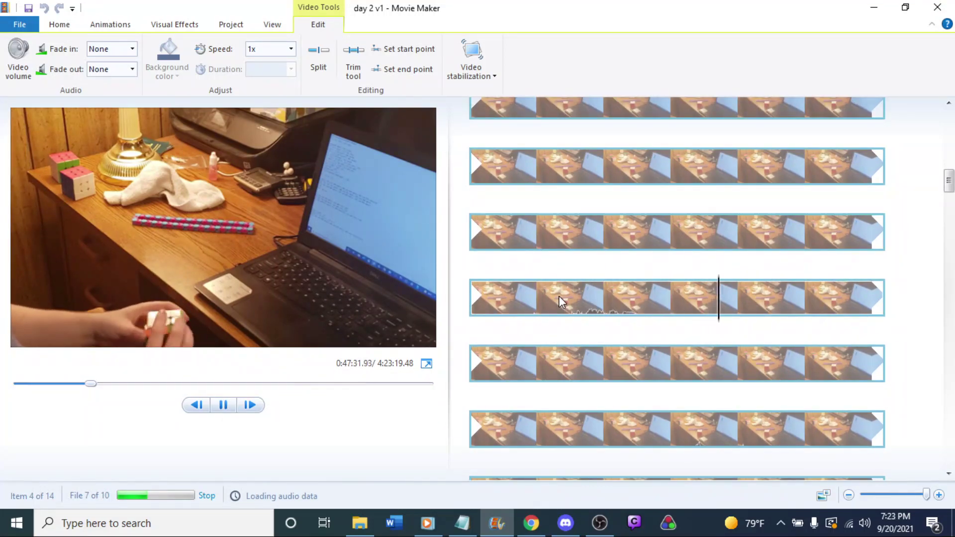
key(space)
scroll(563, 294, down, 5)
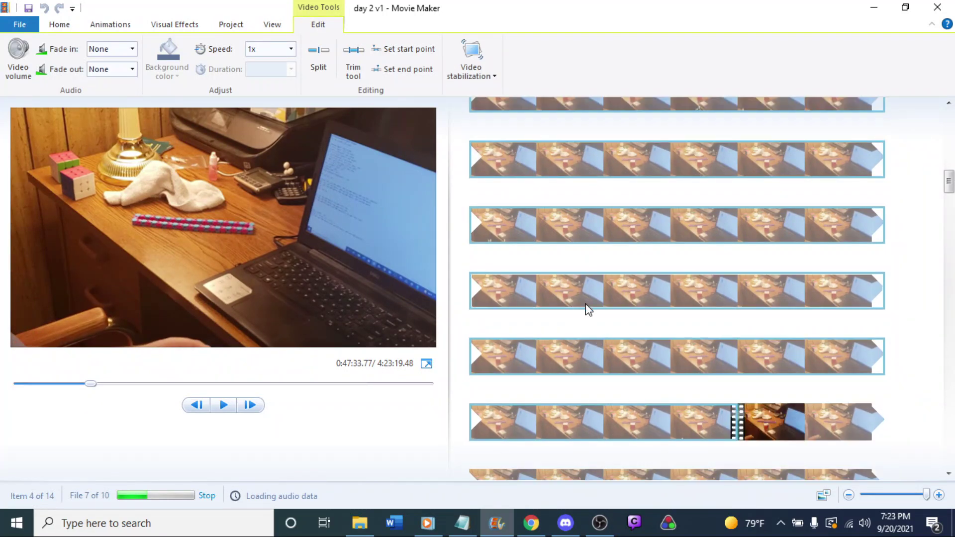
Step: Check the end of the fourth clip around 0:48:11 and 0:48:05, and set the clip's speed to 64x
scroll(586, 304, down, 2)
click(589, 341)
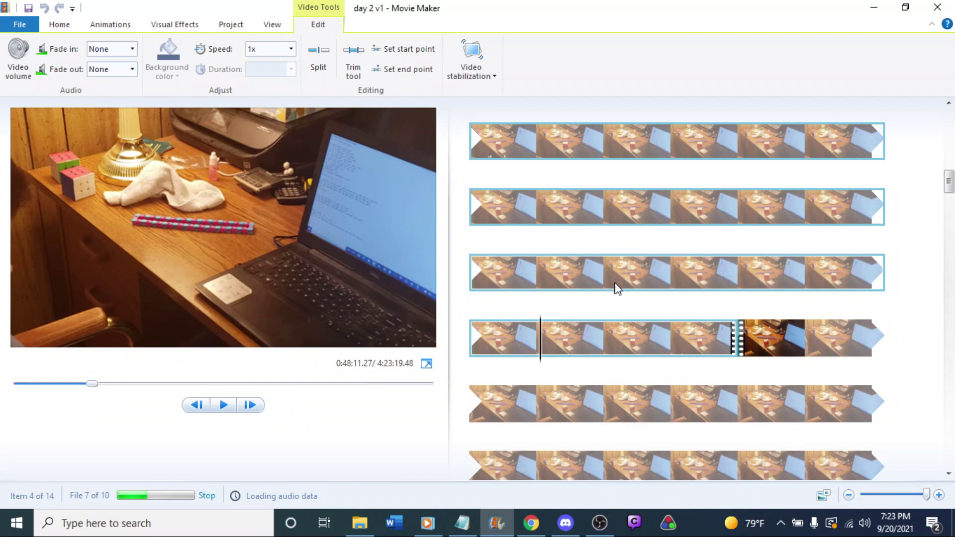
click(546, 263)
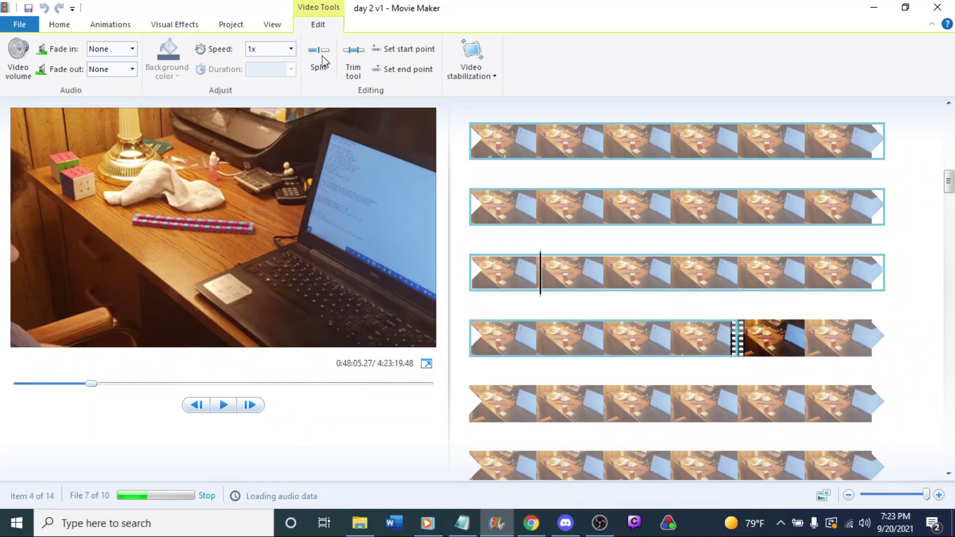
click(291, 49)
click(363, 199)
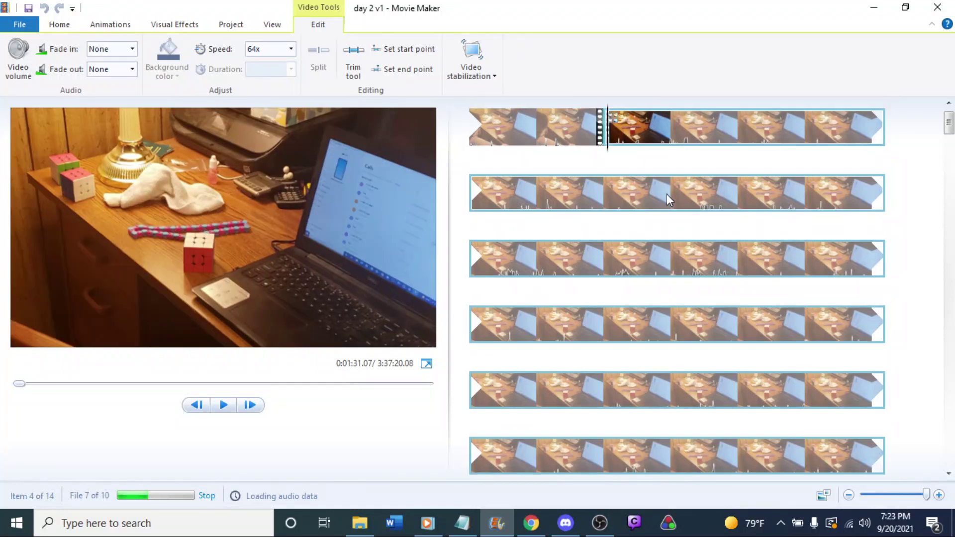
Step: Select the fifth clip and preview its opening seconds from 0:02:14 to about 0:02:16
scroll(667, 199, down, 1)
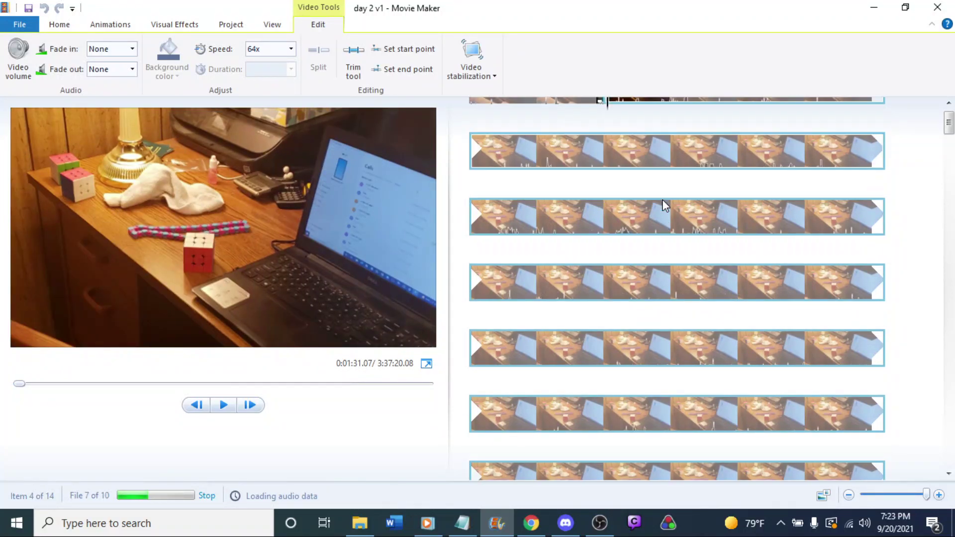
scroll(663, 209, down, 7)
click(770, 245)
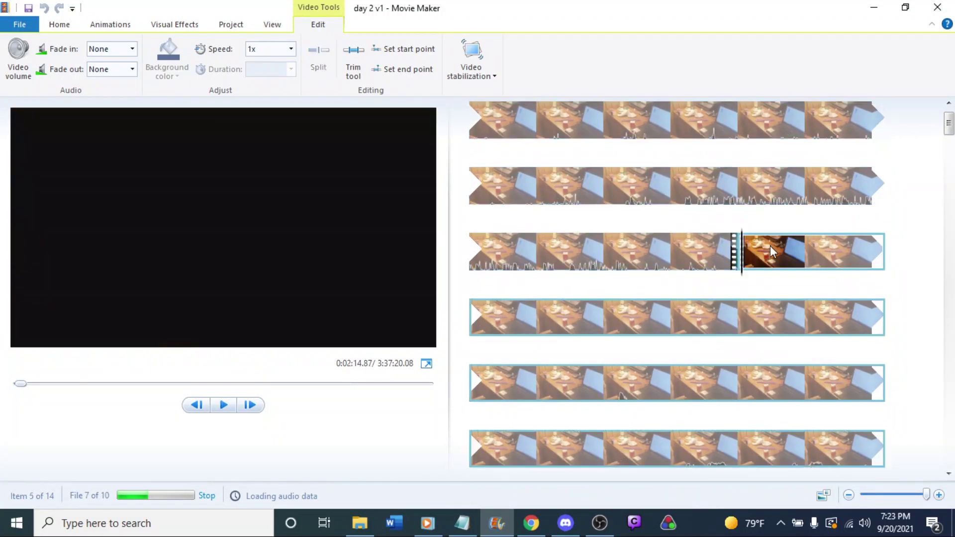
key(space)
click(763, 256)
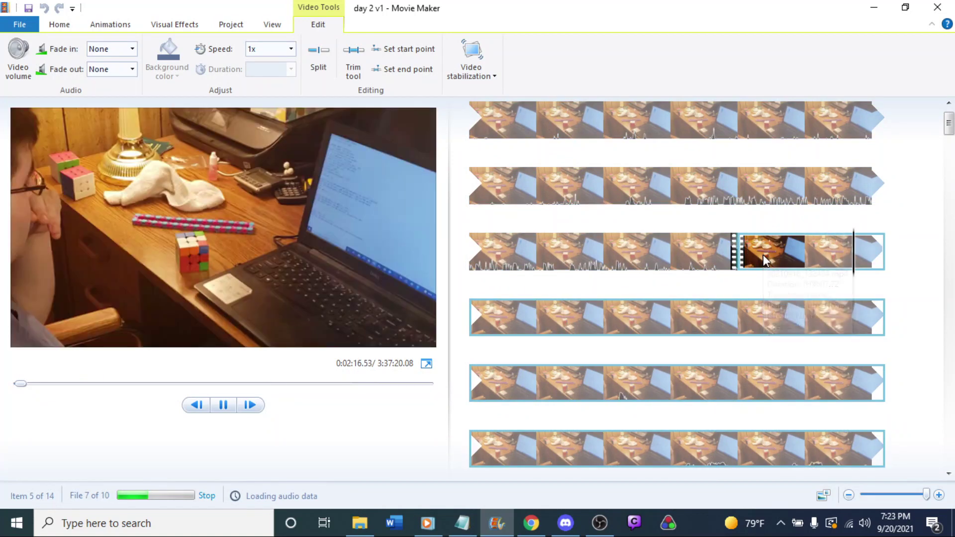
key(space)
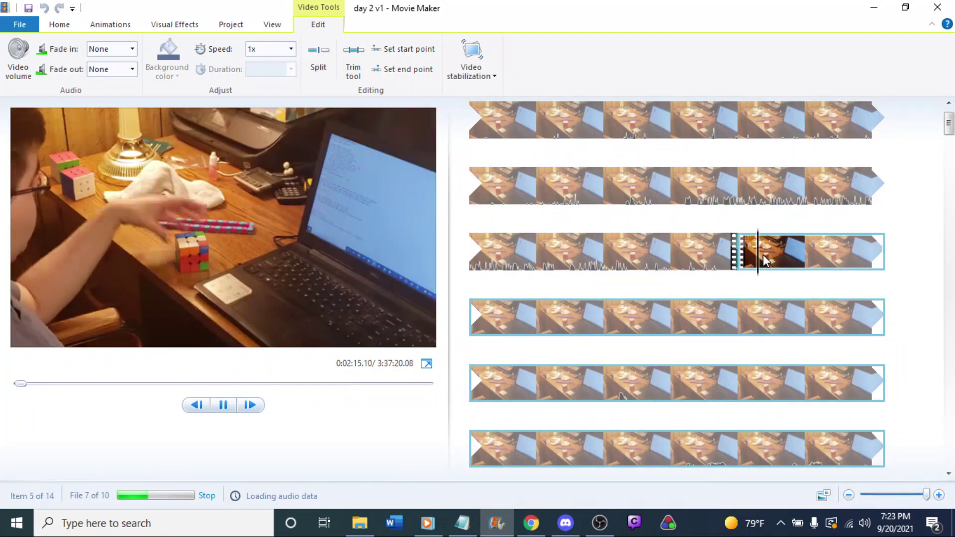
key(space)
Step: Play the early part of the fifth clip to about 0:03:12, and check it around 0:03:19
scroll(763, 254, down, 3)
scroll(763, 254, down, 2)
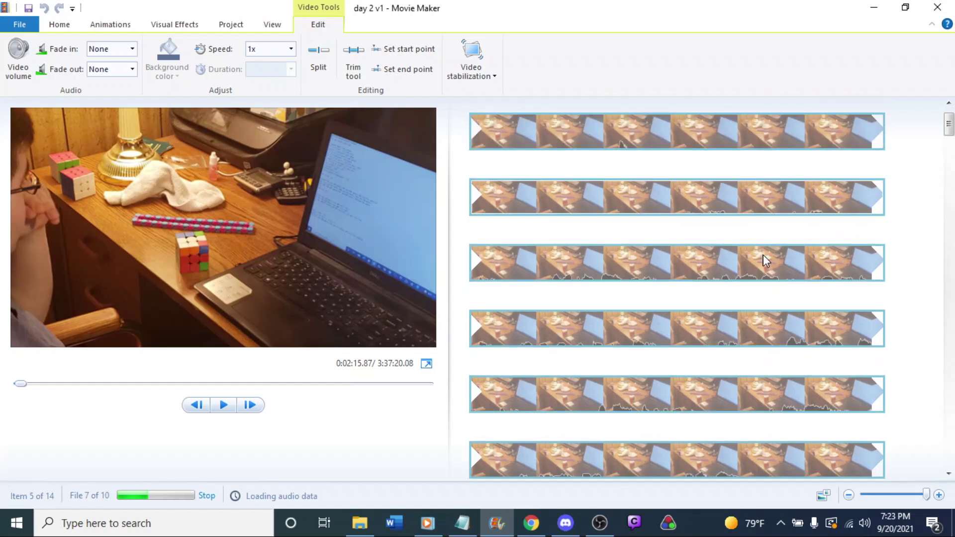
click(674, 199)
key(space)
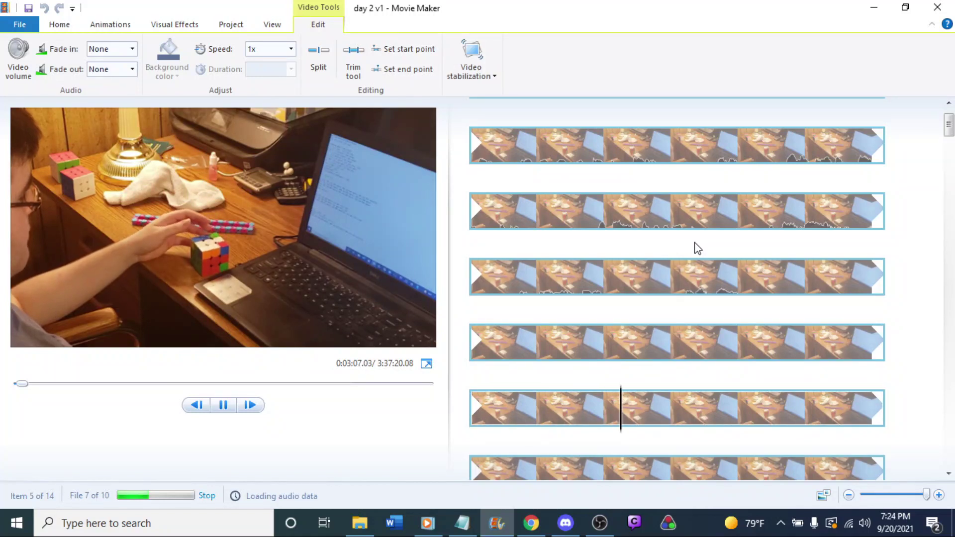
scroll(698, 248, down, 3)
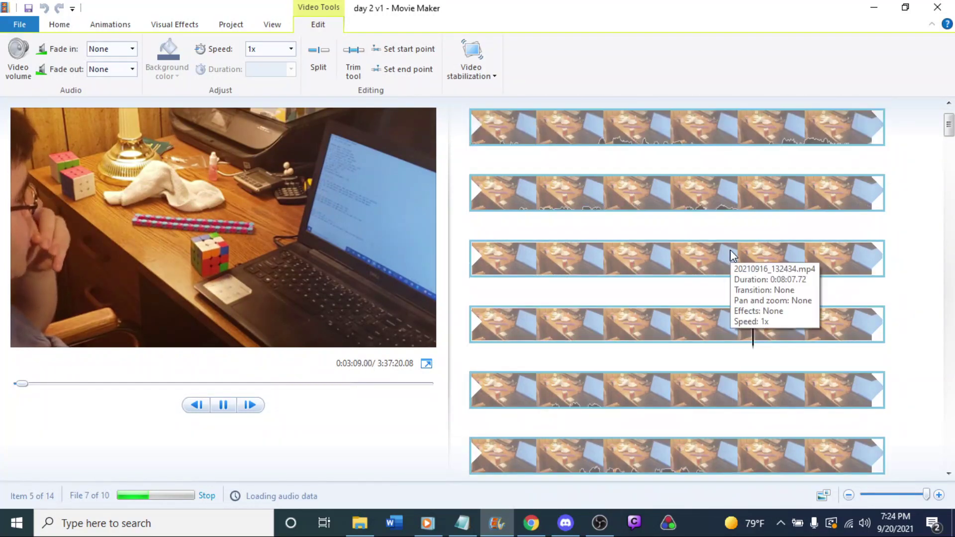
key(space)
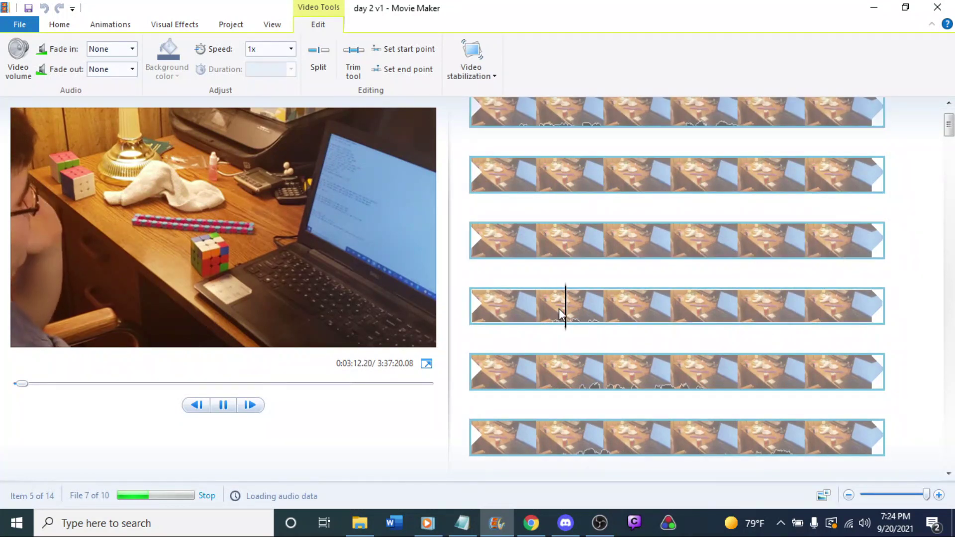
click(577, 384)
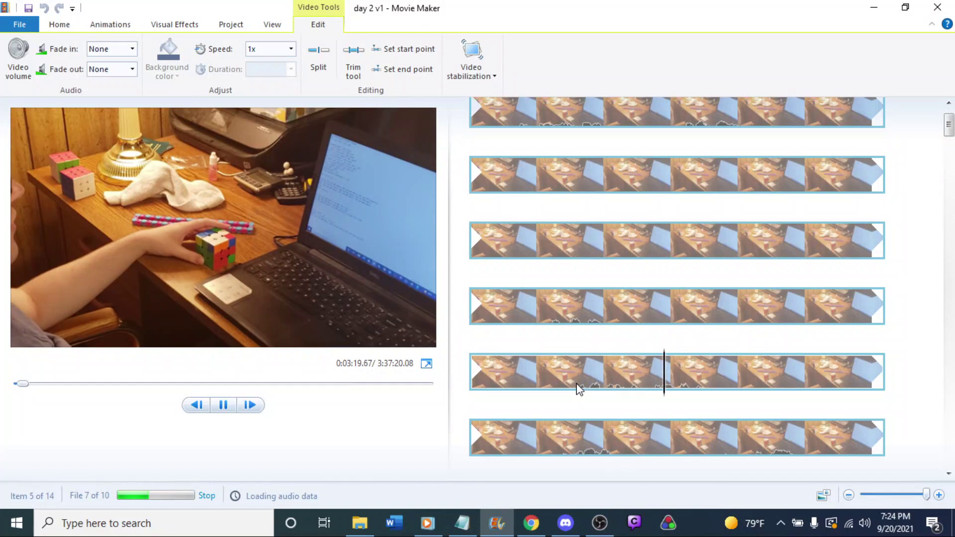
Step: Preview the fifth clip around 0:03:35 and 0:03:42, and skip ahead to about 0:04:15
scroll(674, 360, down, 2)
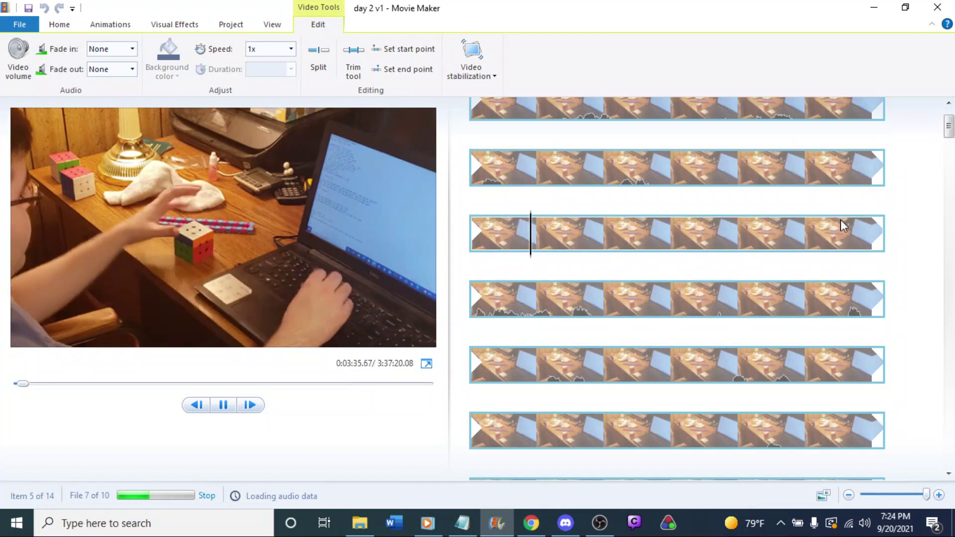
click(845, 229)
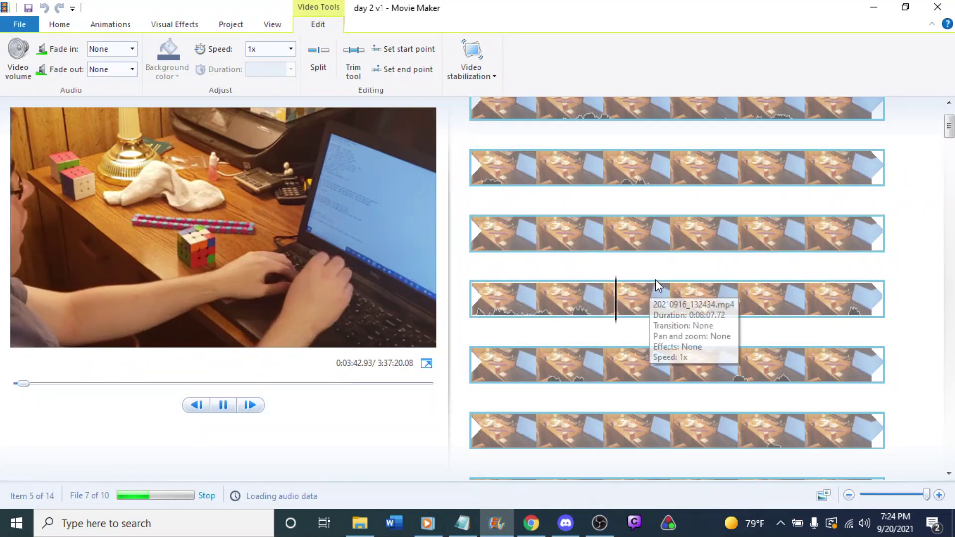
scroll(727, 351, down, 2)
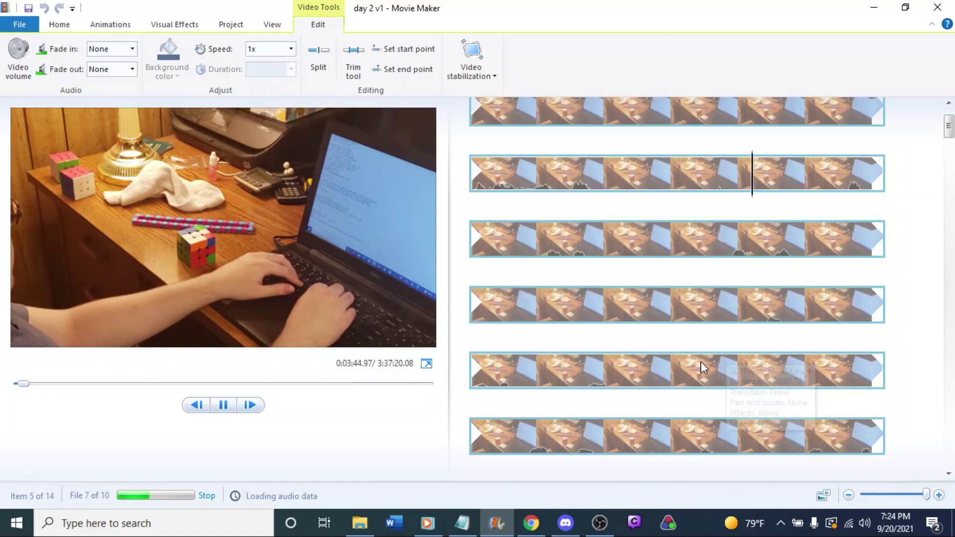
scroll(545, 291, down, 3)
key(space)
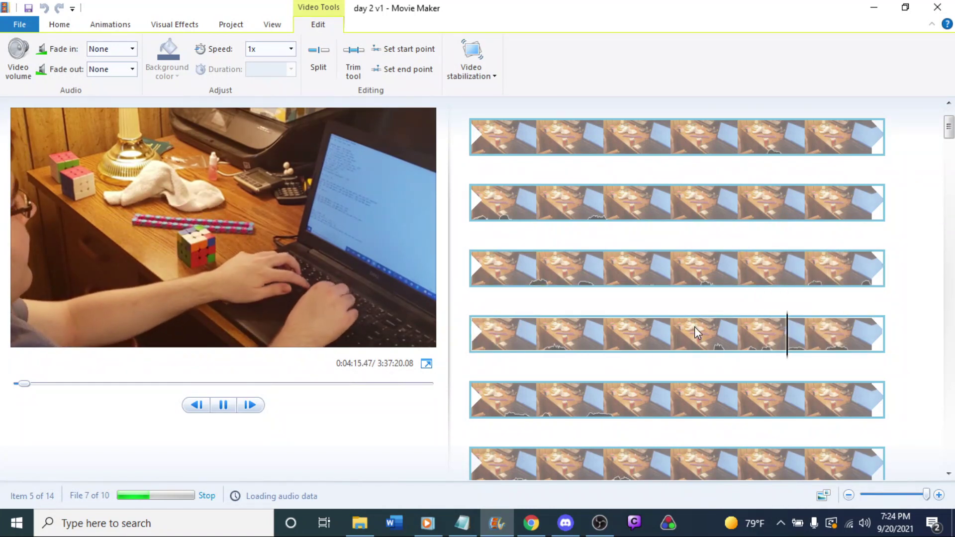
Step: Spot-check the fifth clip around 0:04:19 and 0:04:25, and preview it from 0:04:30 to about 0:04:34
scroll(694, 326, down, 2)
key(space)
click(489, 288)
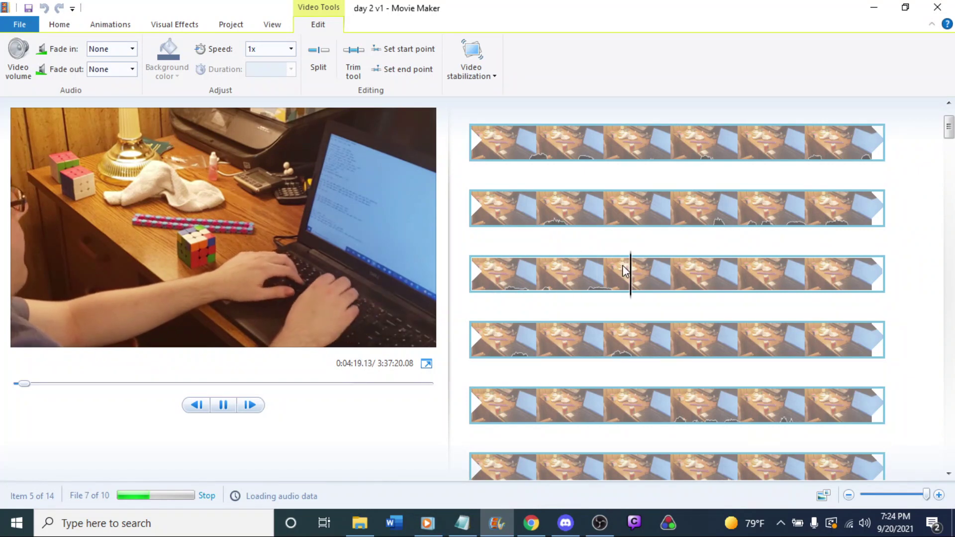
click(520, 345)
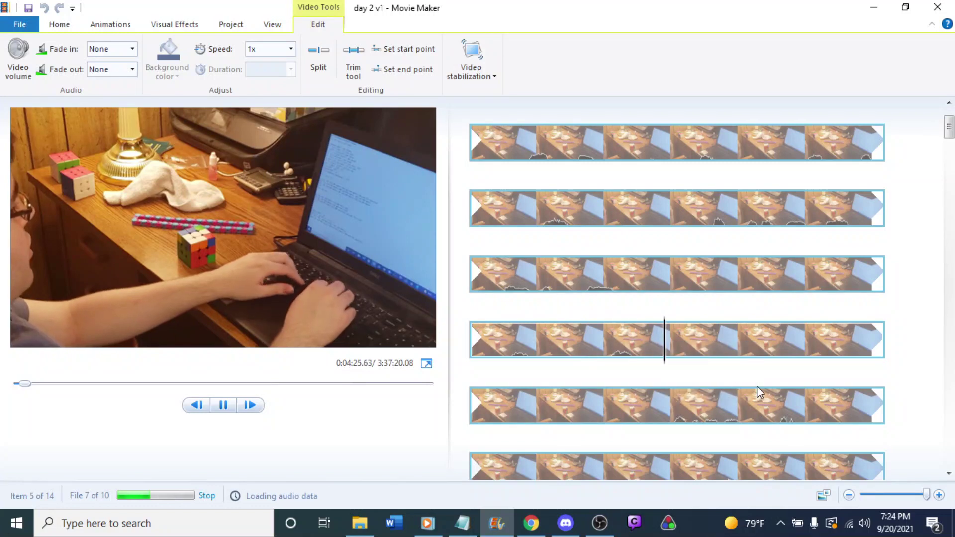
scroll(746, 383, down, 1)
click(656, 323)
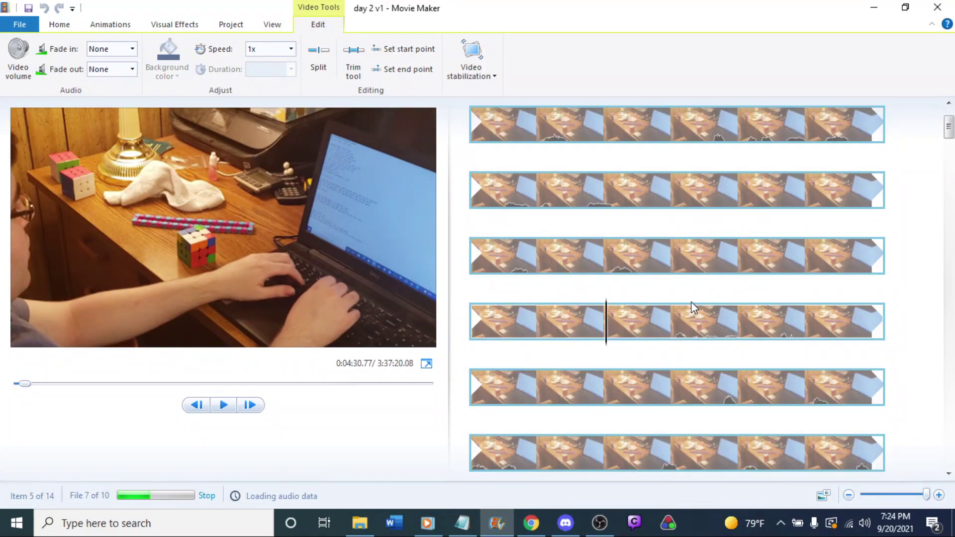
key(space)
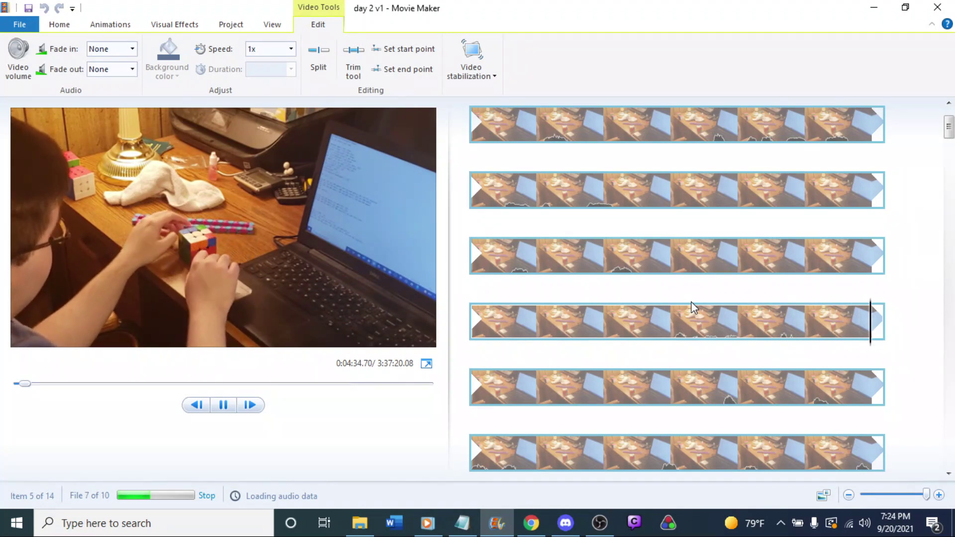
Step: Preview the fifth clip up to about 0:04:37, and skip ahead to play it around 0:05:36
scroll(691, 302, down, 3)
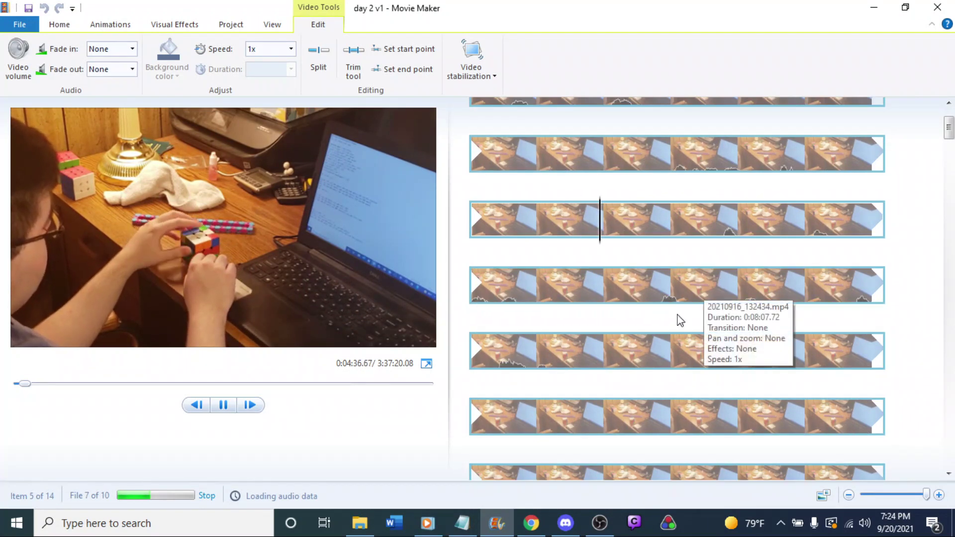
key(space)
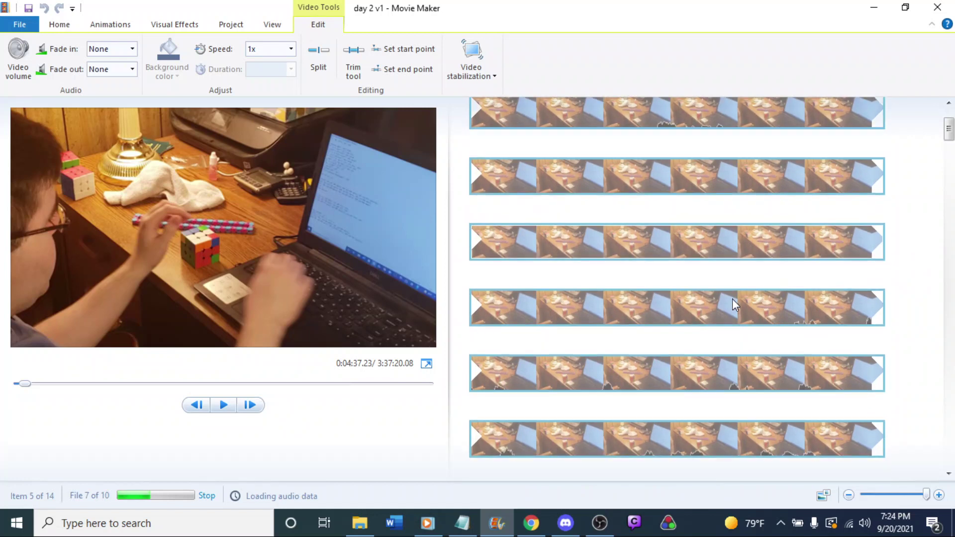
scroll(733, 298, down, 1)
click(743, 215)
key(space)
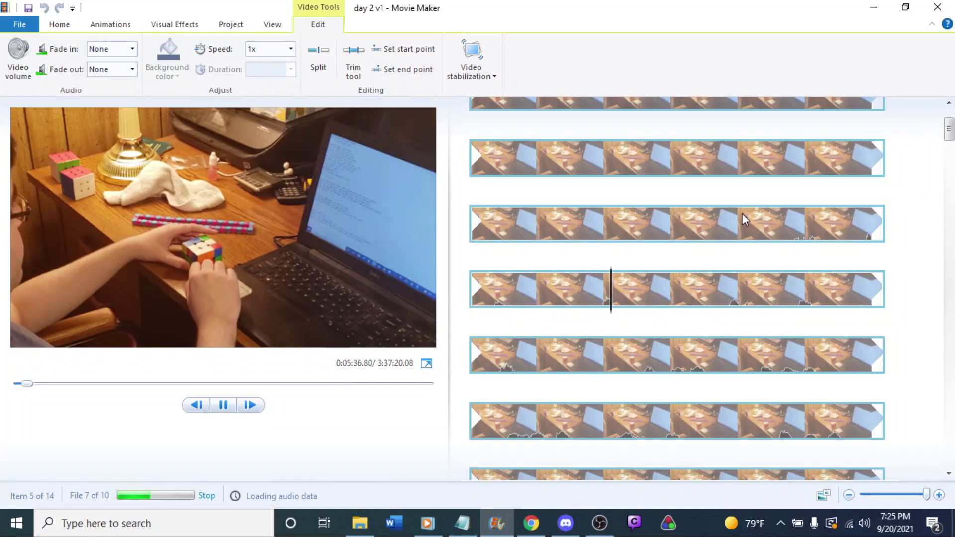
Step: Preview the fifth clip up to about 0:05:45, and skip ahead to check it from about 0:07:30 to 0:07:31
scroll(736, 213, down, 2)
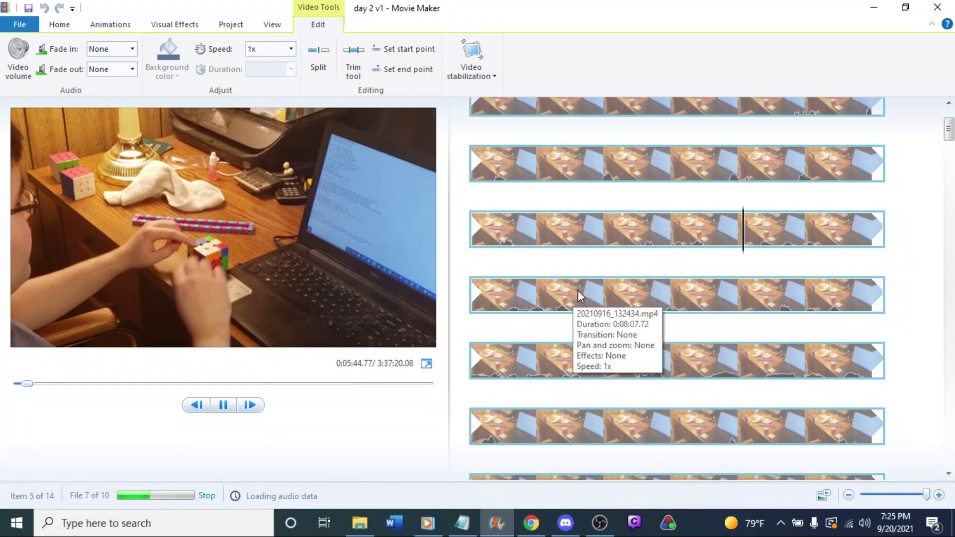
key(space)
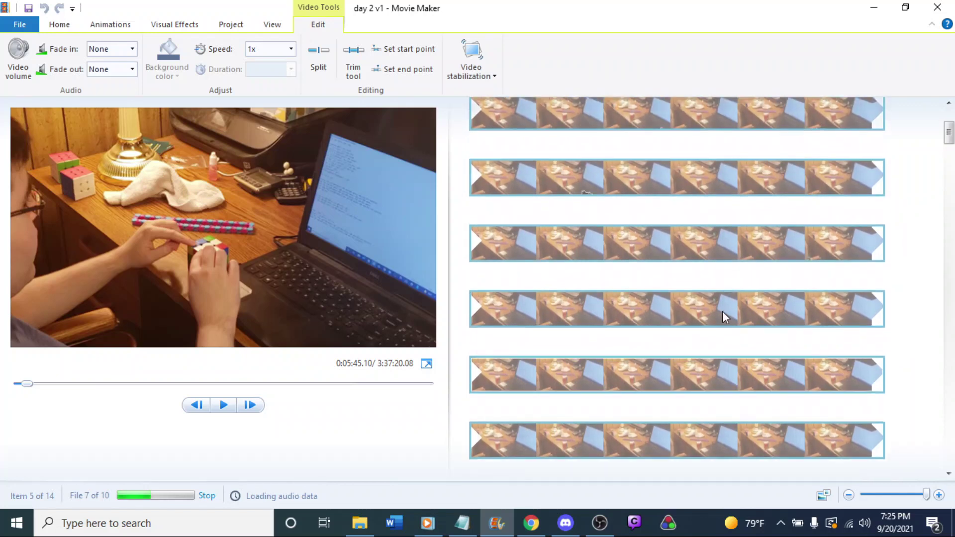
click(649, 140)
key(space)
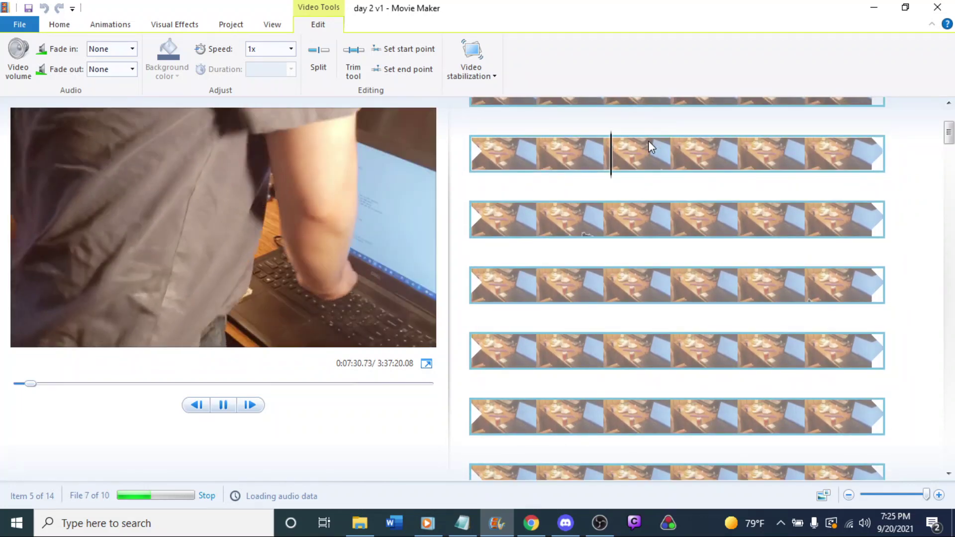
key(space)
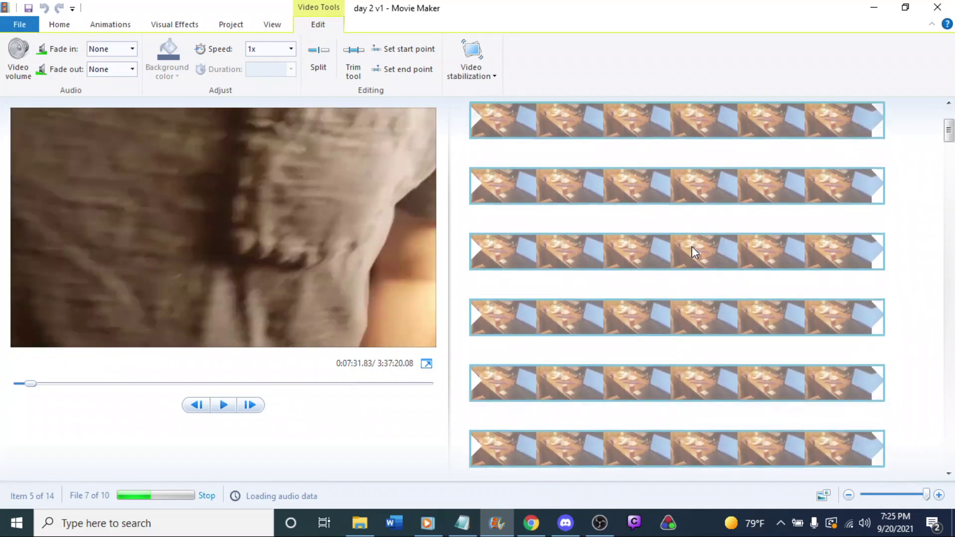
Step: Go back to an earlier part of the fifth clip and preview it around 0:06:06
key(space)
click(631, 251)
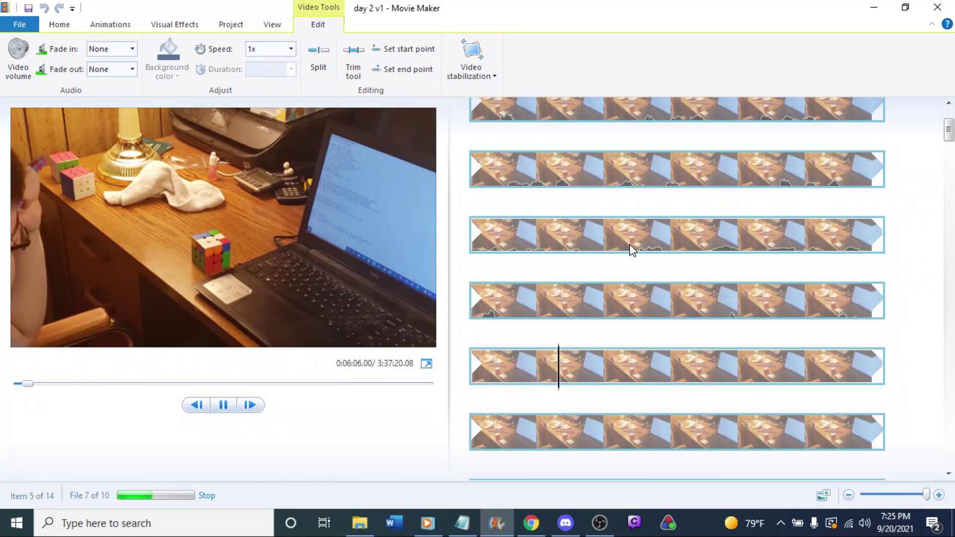
key(space)
scroll(647, 249, down, 3)
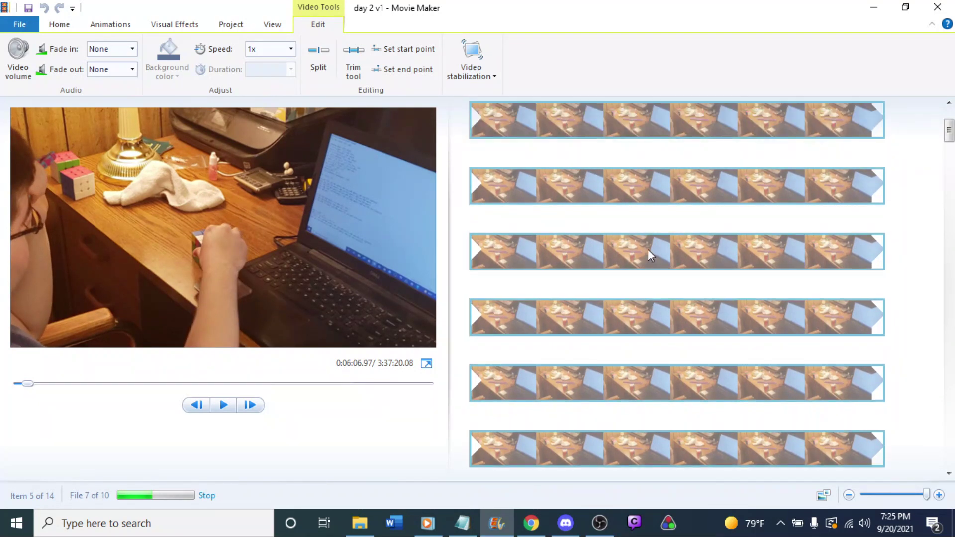
key(space)
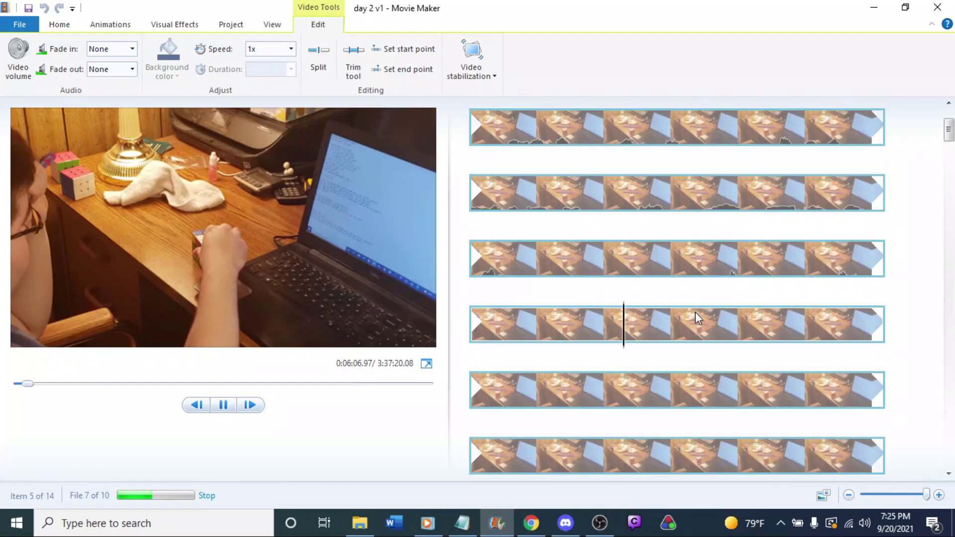
key(space)
Step: Recheck the fifth clip's footage from about 0:05:35 to 0:05:37
scroll(668, 204, down, 3)
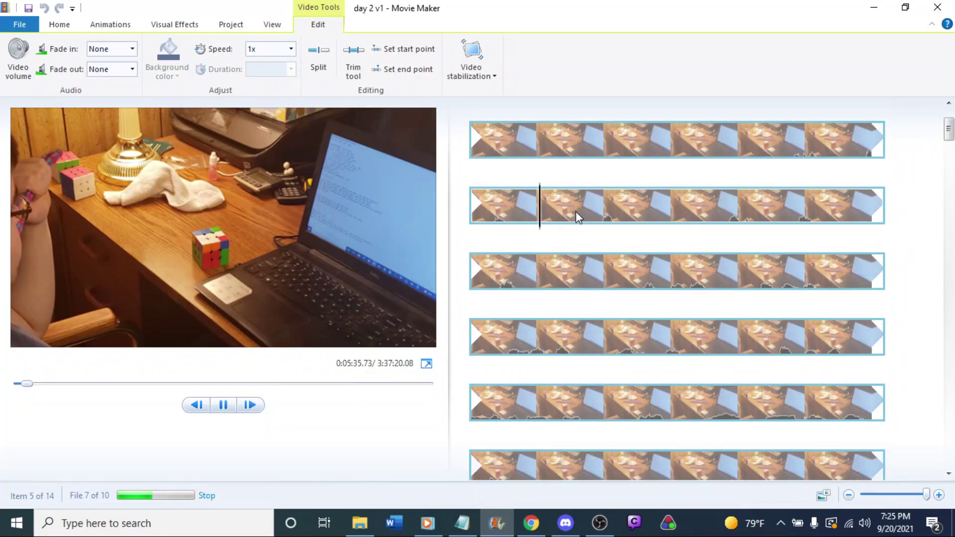
key(space)
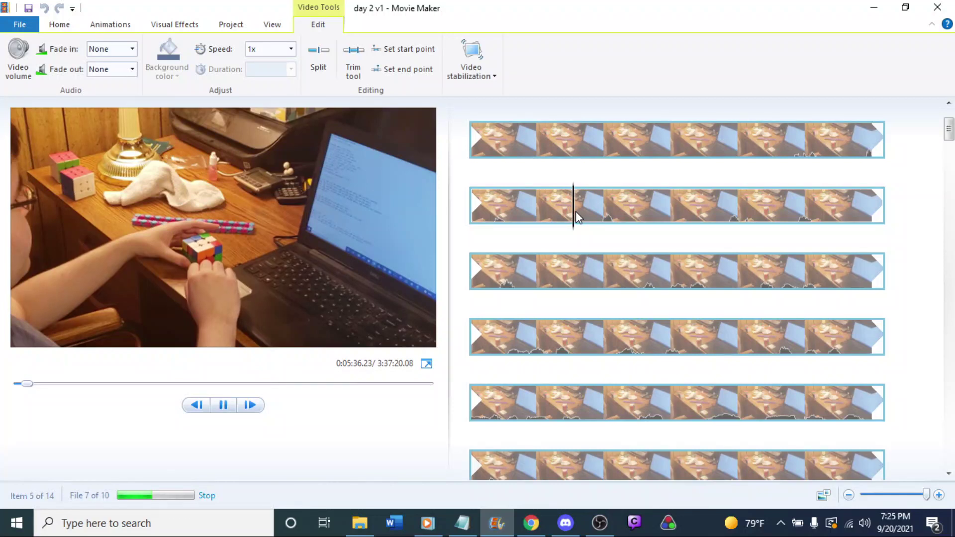
key(space)
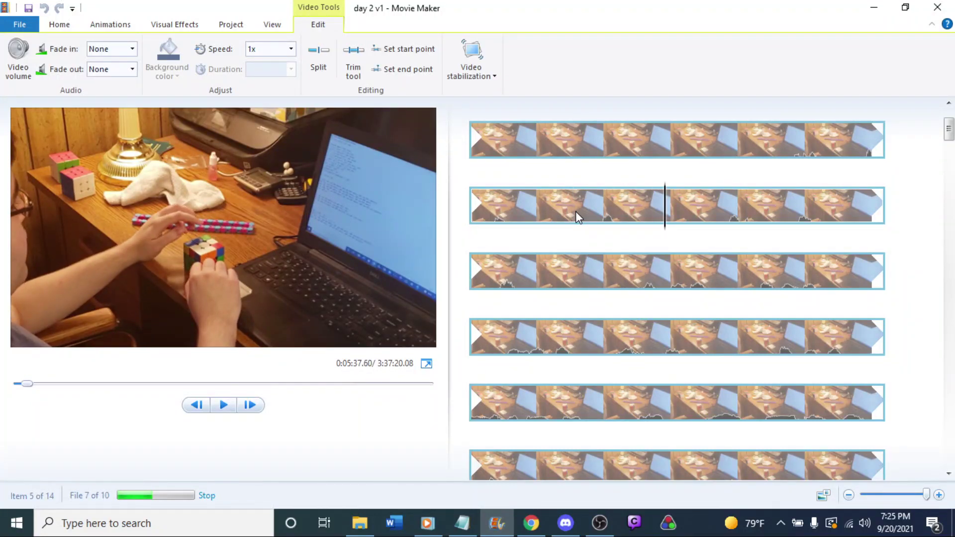
Step: Preview the fifth clip from about 0:05:37 to 0:07:52, and spot-check the footage near its end
key(space)
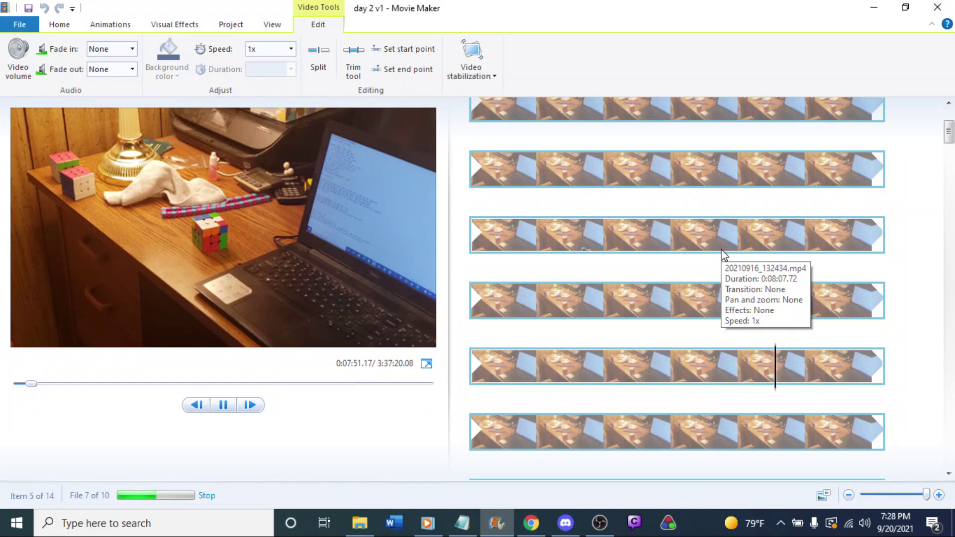
key(space)
scroll(697, 328, down, 3)
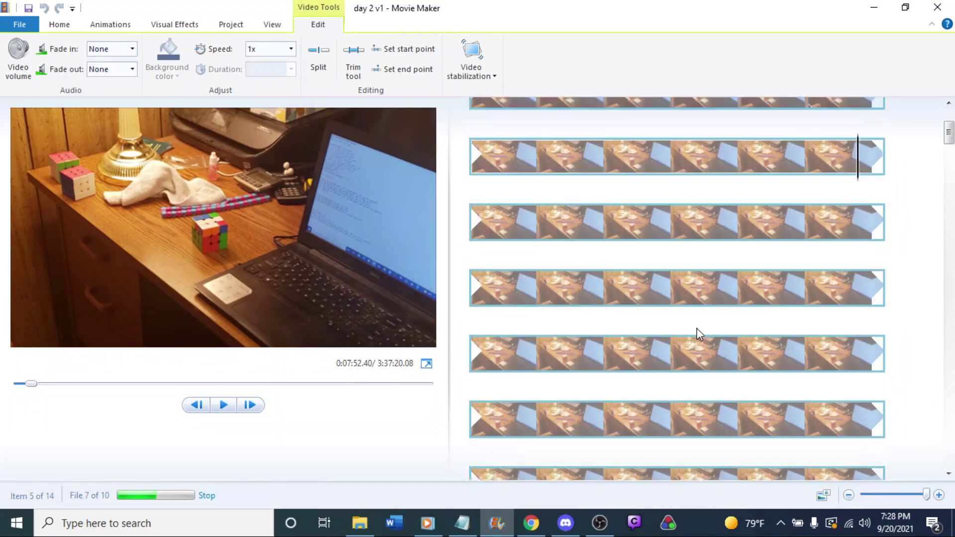
scroll(696, 327, down, 2)
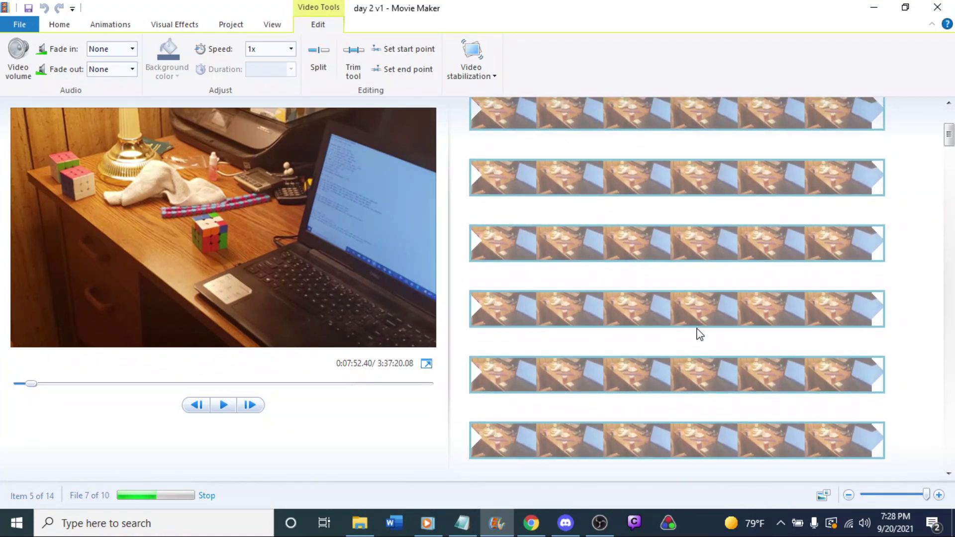
scroll(696, 329, down, 3)
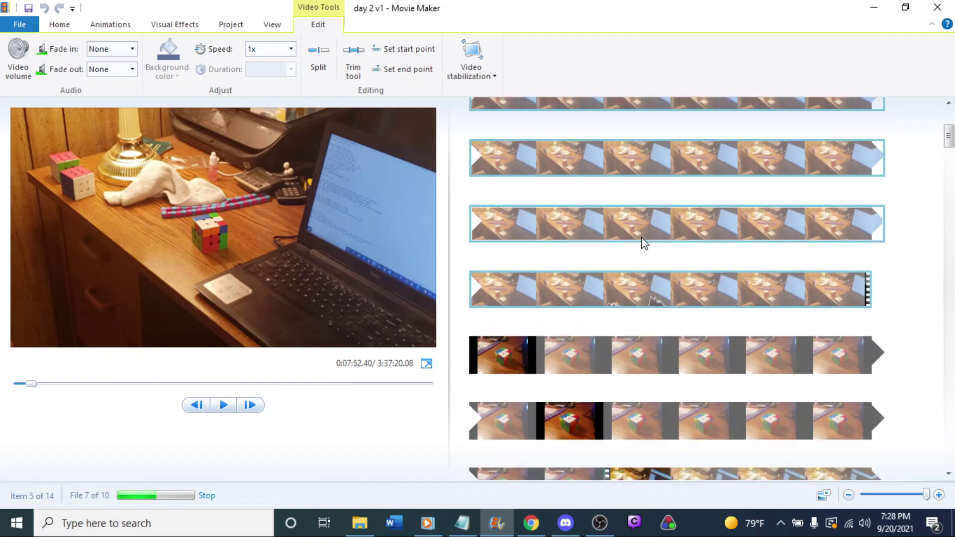
click(645, 242)
key(space)
click(632, 162)
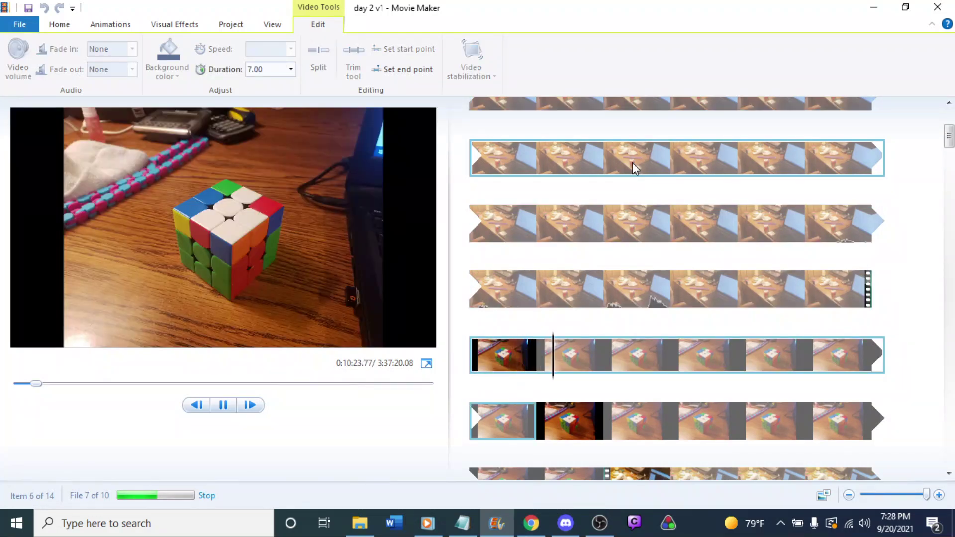
click(573, 288)
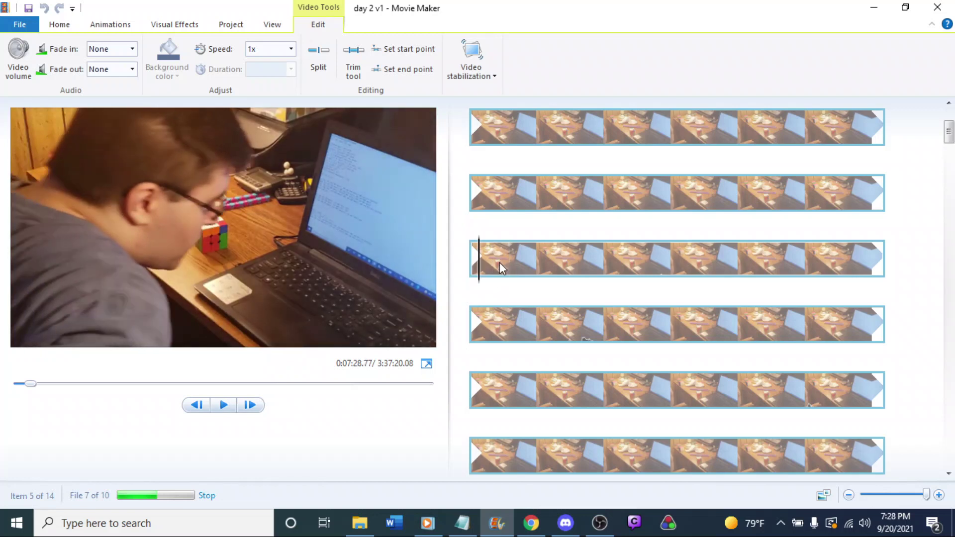
Step: Split the fifth clip at 0:07:28.77 and delete the part after the cut
right_click(481, 268)
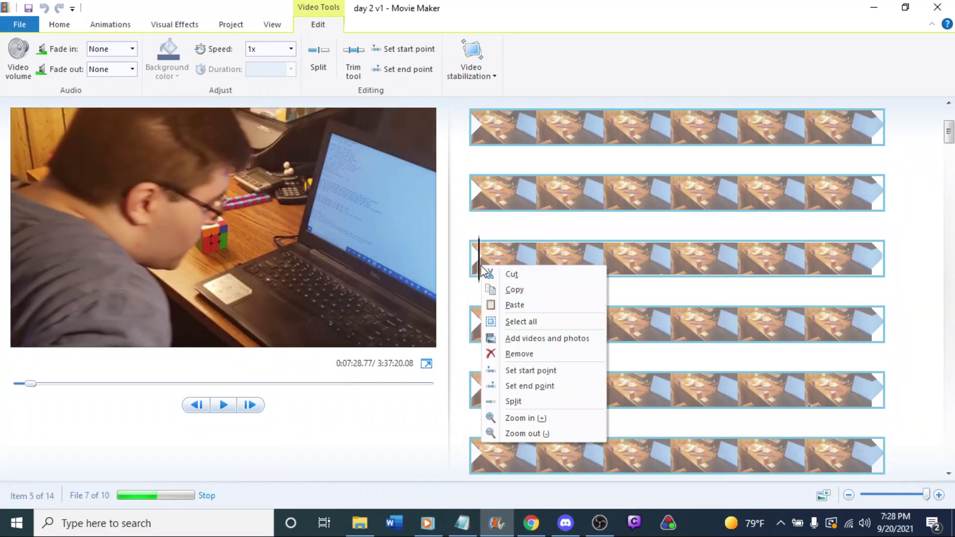
click(510, 402)
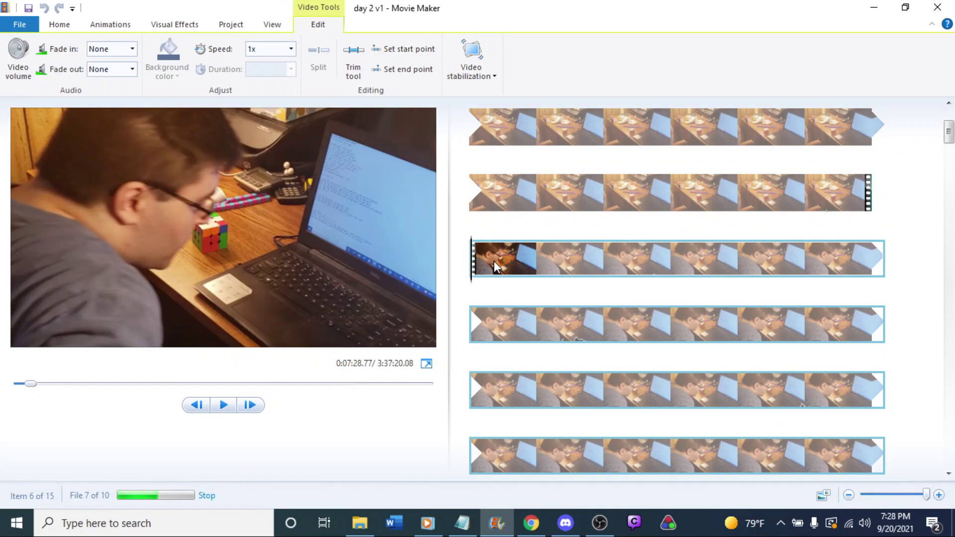
key(Delete)
Step: Set the speed of the remaining fifth clip to 64x
click(520, 207)
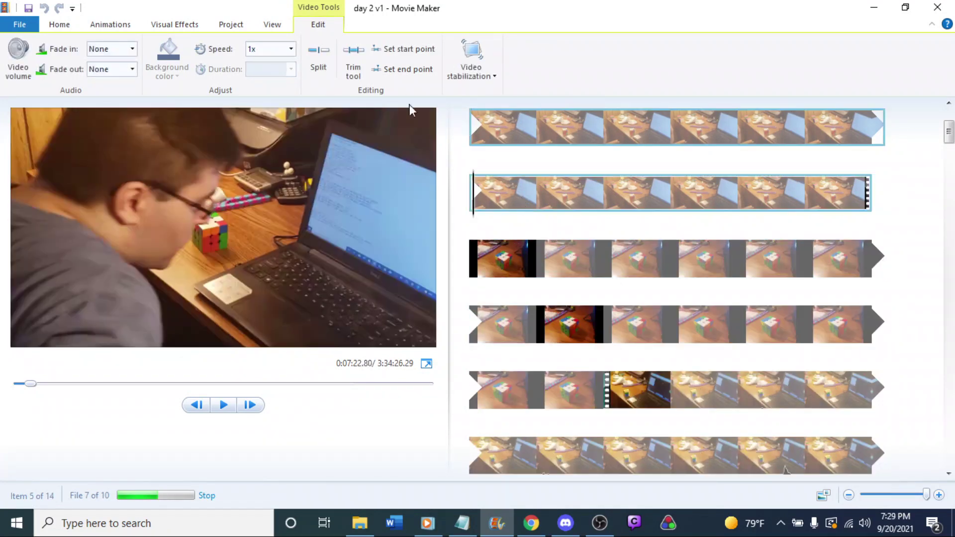
click(293, 49)
click(261, 207)
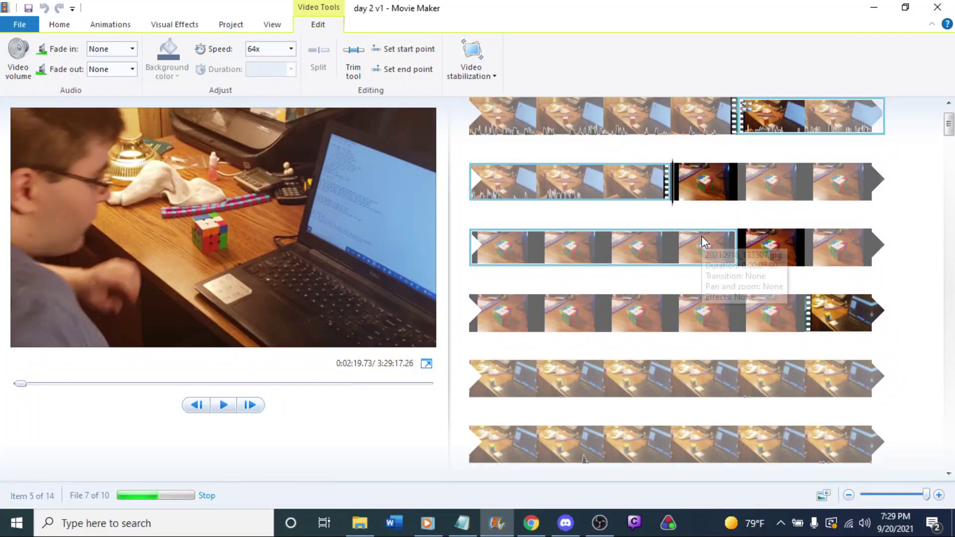
Step: Check the recording status in OBS and return to Movie Maker
click(603, 524)
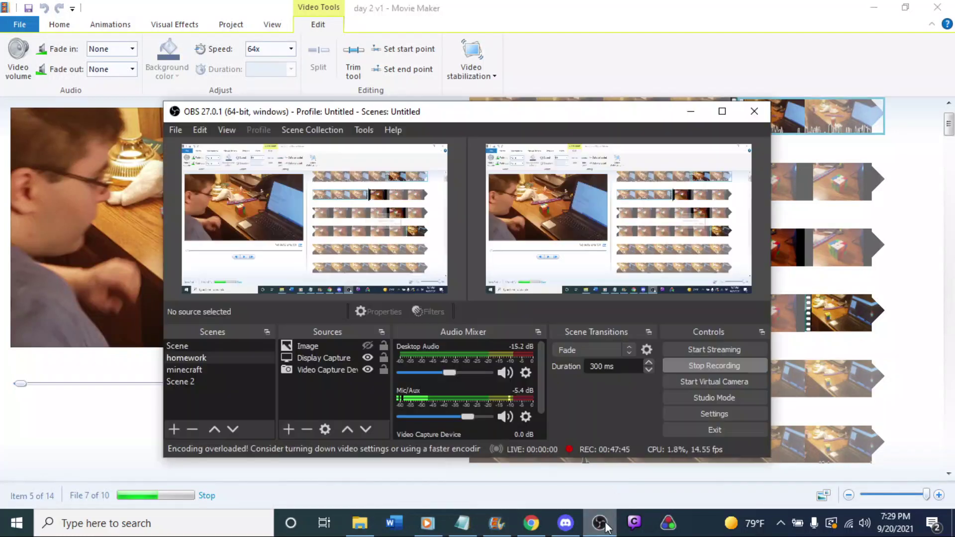
click(603, 523)
Step: Replay the end of the fourth clip around 0:02:07 and check the sped-up fifth clip around 0:02:15
scroll(703, 228, up, 2)
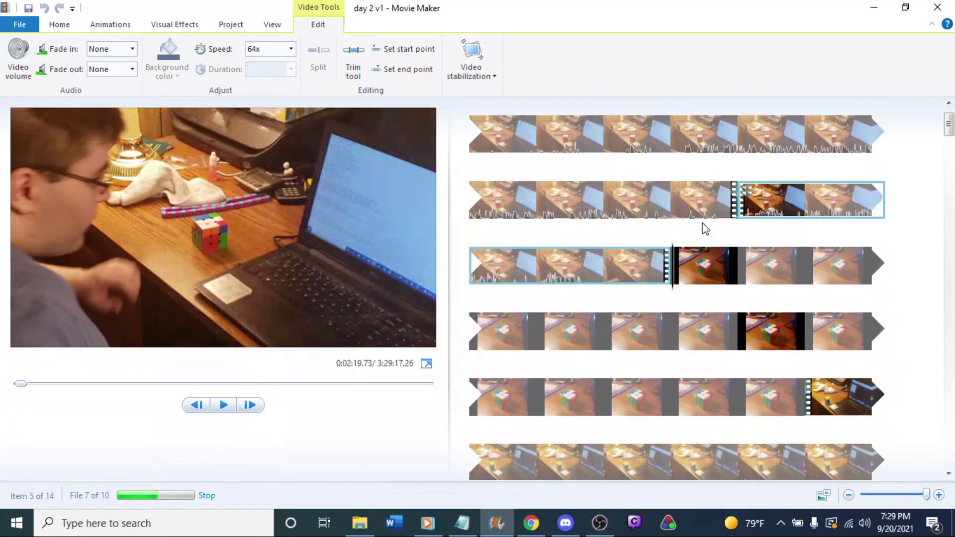
click(712, 211)
key(space)
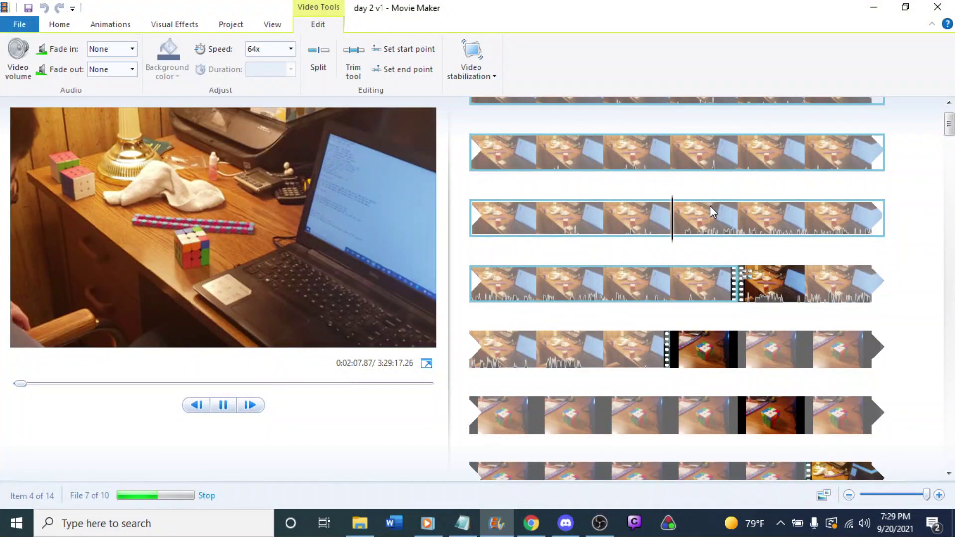
click(760, 285)
scroll(759, 291, up, 3)
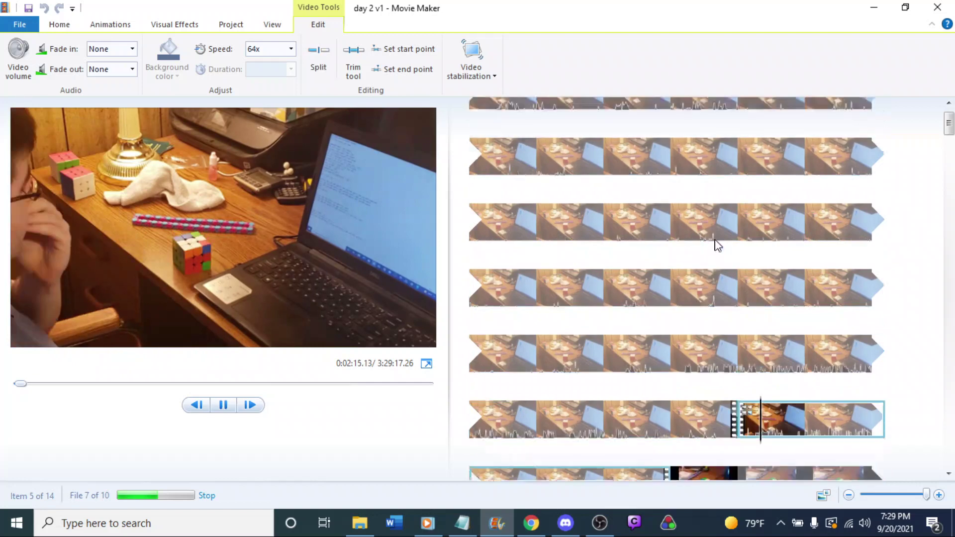
scroll(718, 244, down, 3)
scroll(747, 271, down, 2)
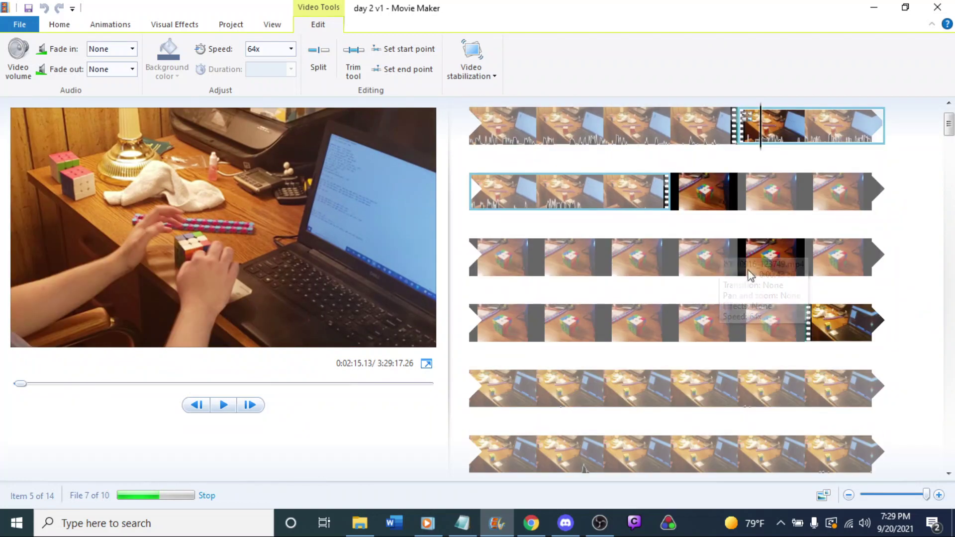
Step: Compare the two cube photos after the fifth clip by switching back and forth between them
click(707, 192)
click(771, 258)
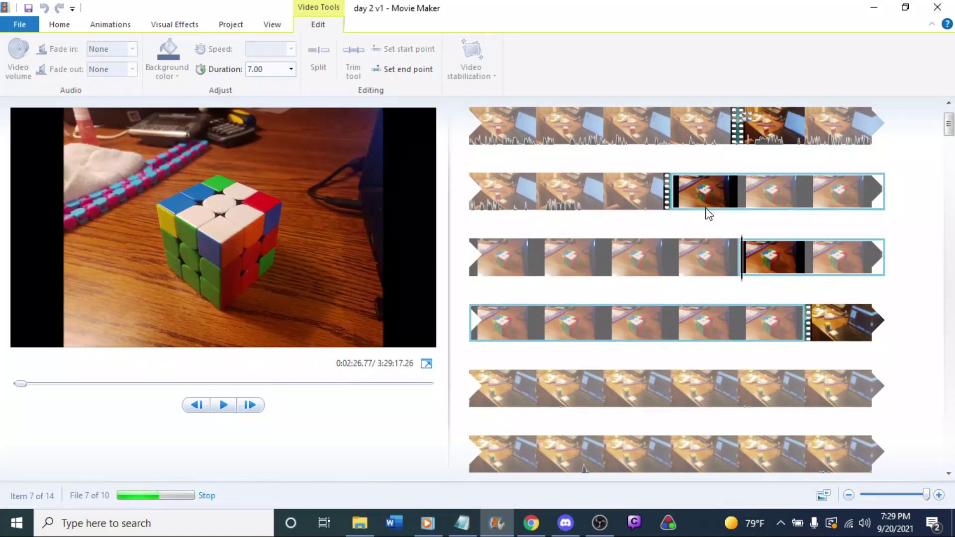
click(708, 201)
click(778, 258)
click(703, 193)
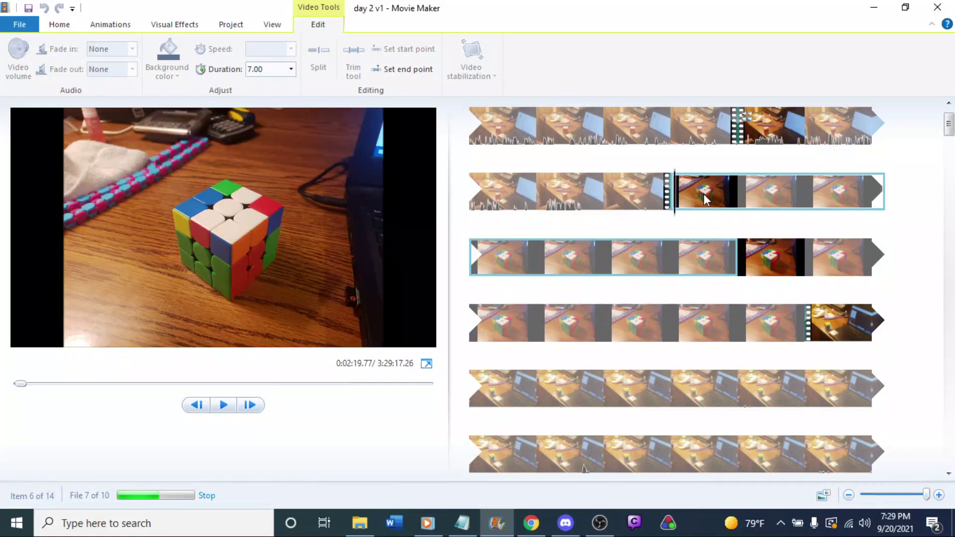
click(766, 261)
click(707, 196)
click(766, 269)
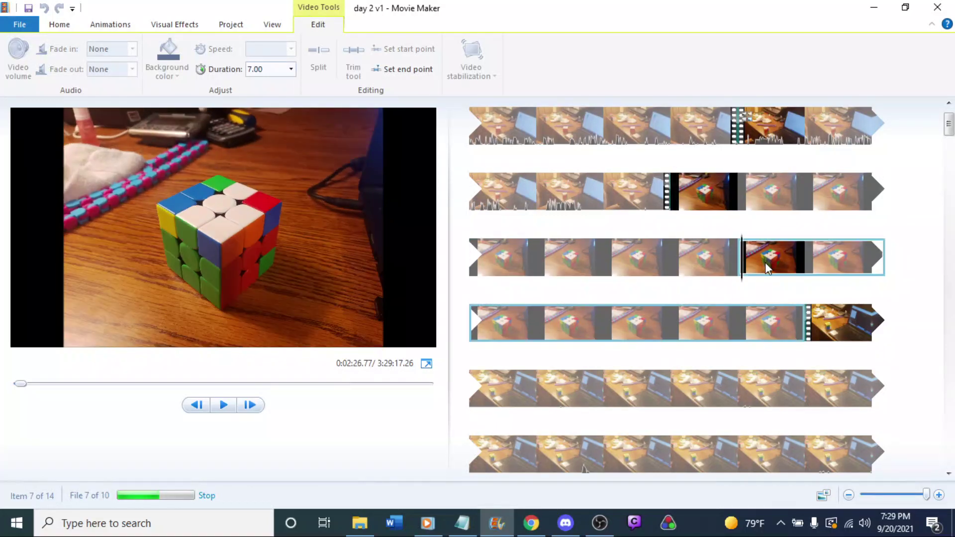
click(696, 191)
click(785, 269)
click(696, 204)
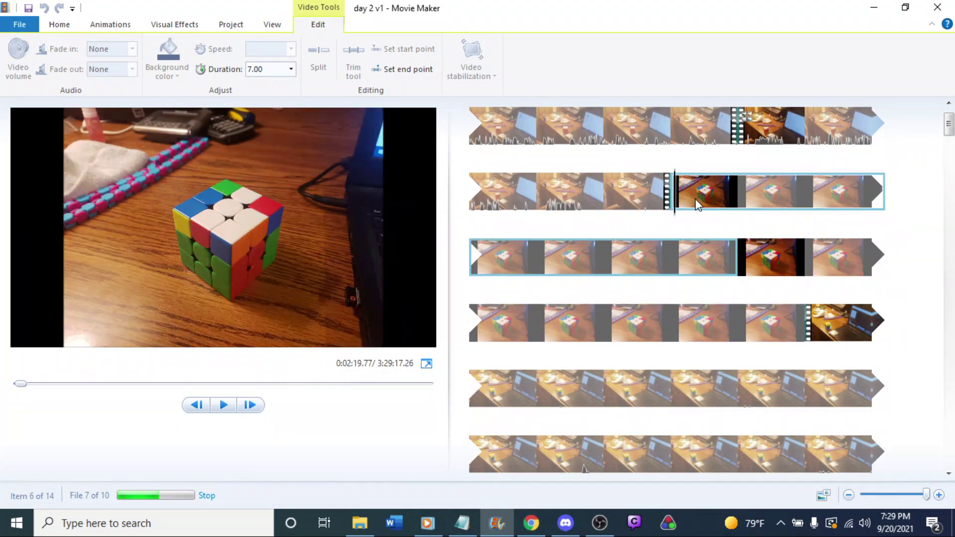
click(787, 273)
click(729, 211)
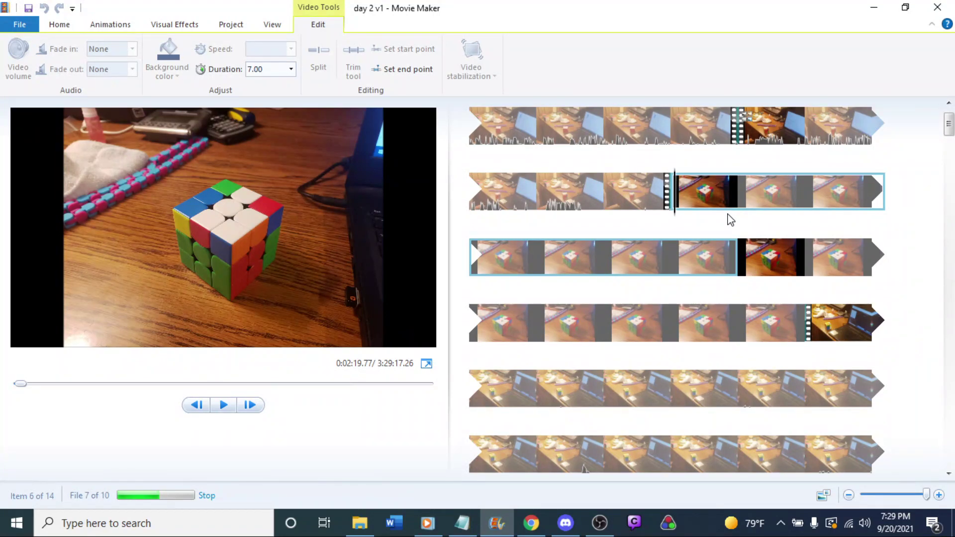
click(783, 242)
key(space)
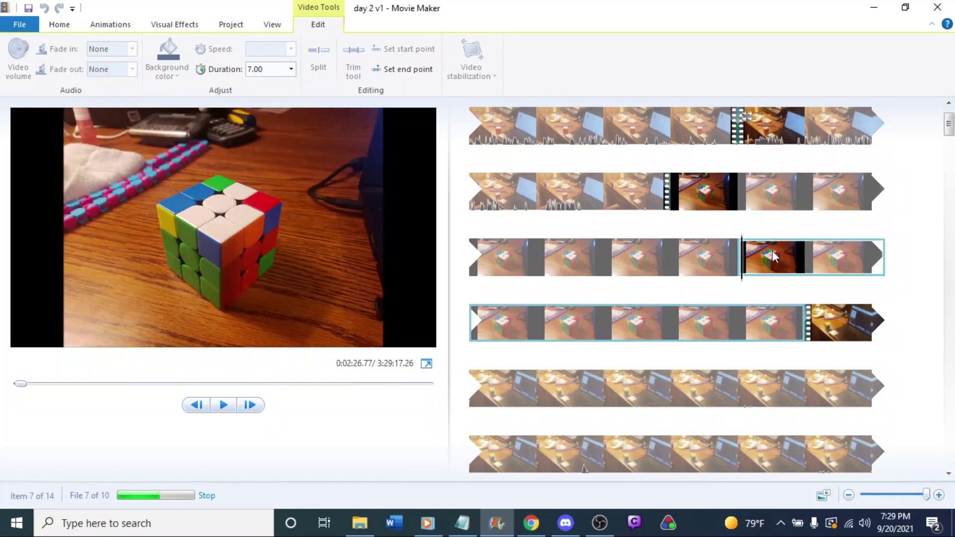
Step: Preview the eighth clip up to about 0:03:52
click(828, 332)
key(space)
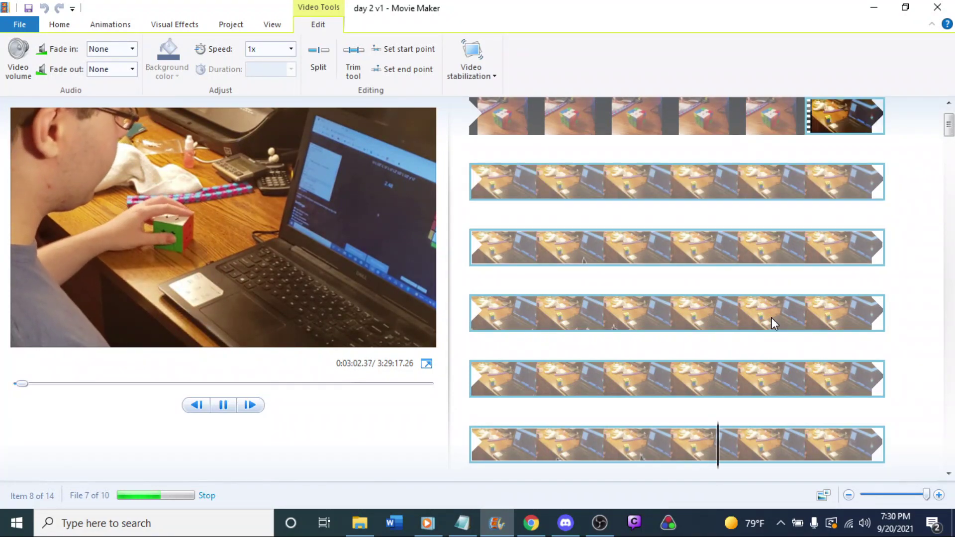
key(space)
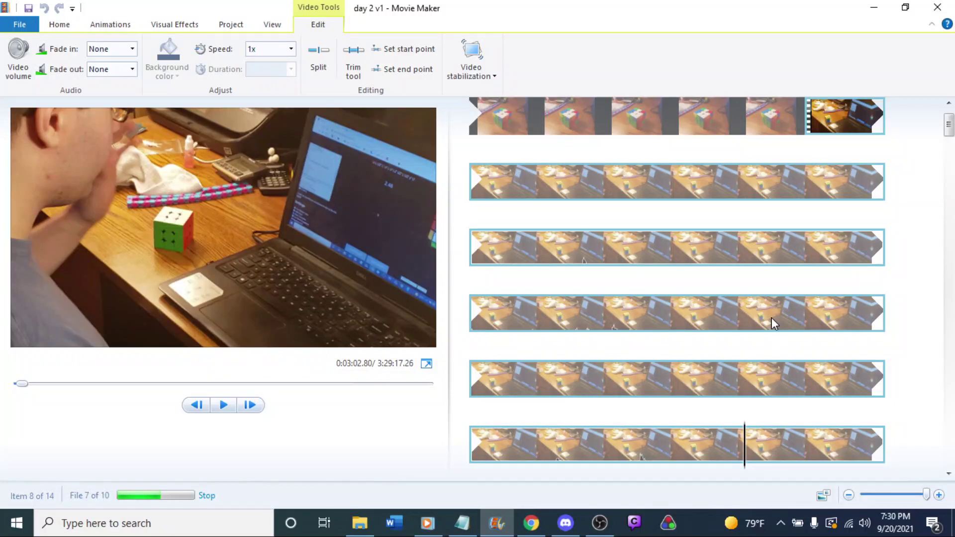
key(space)
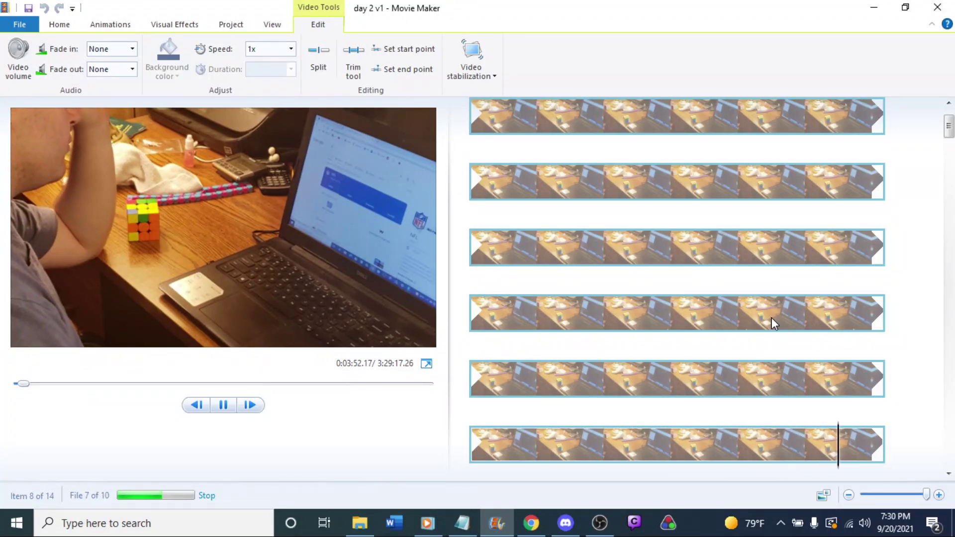
key(space)
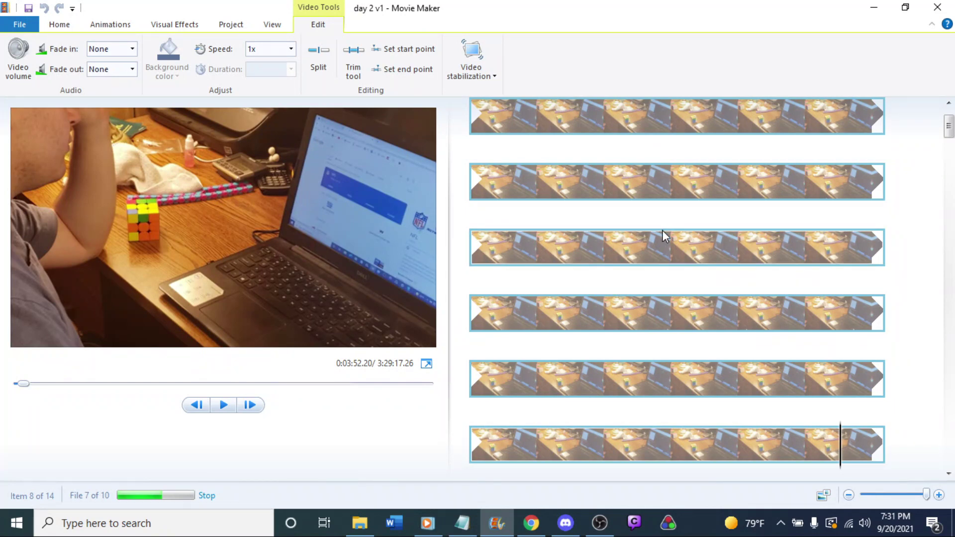
Step: Switch to File Explorer and look through the Day 2 source files in the winter variation video folder
click(882, 6)
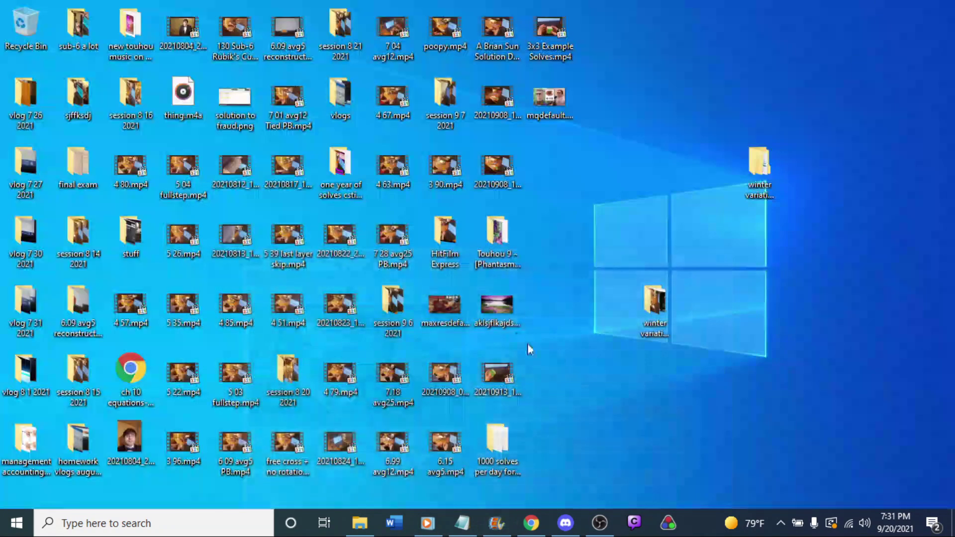
click(754, 187)
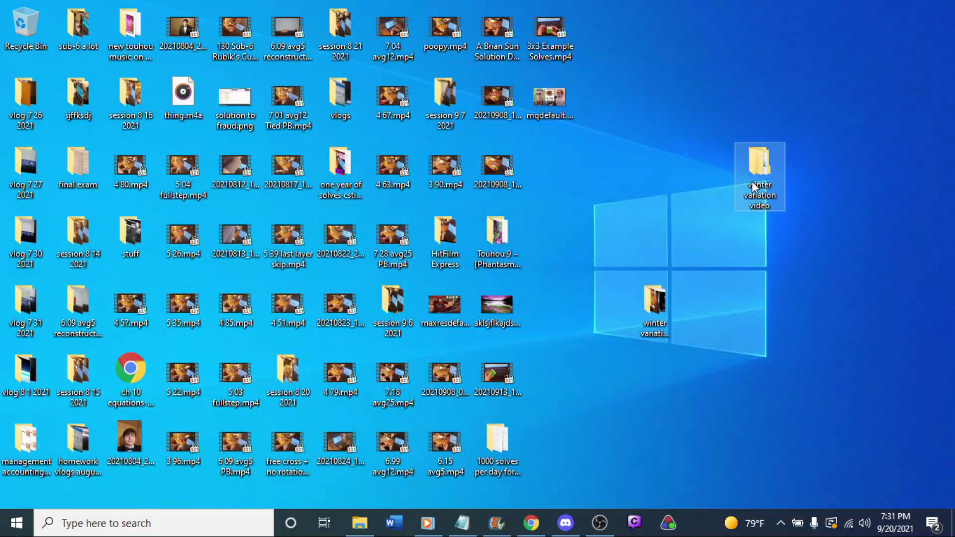
double_click(754, 187)
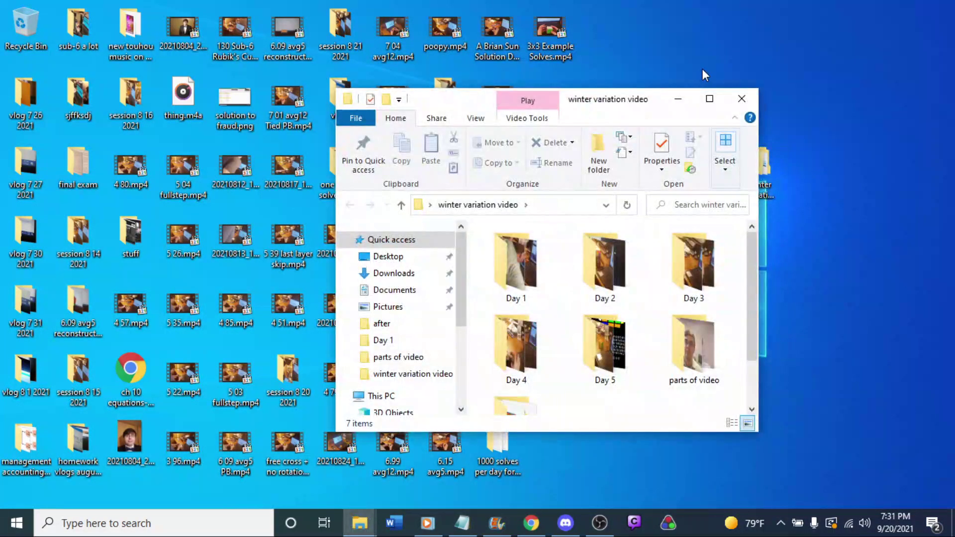
click(716, 97)
double_click(264, 200)
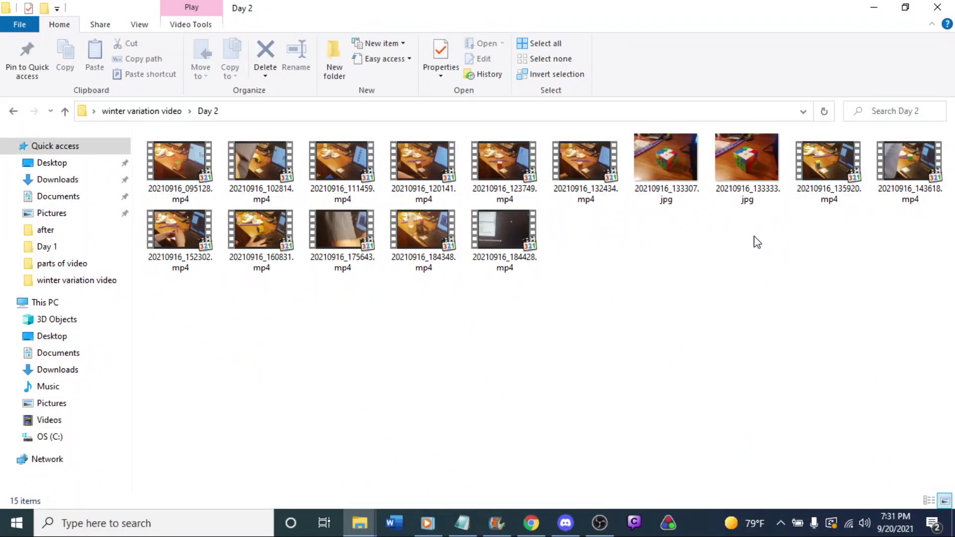
click(874, 7)
Step: Switch back to Movie Maker and preview the eighth clip up to about 0:03:57
click(531, 524)
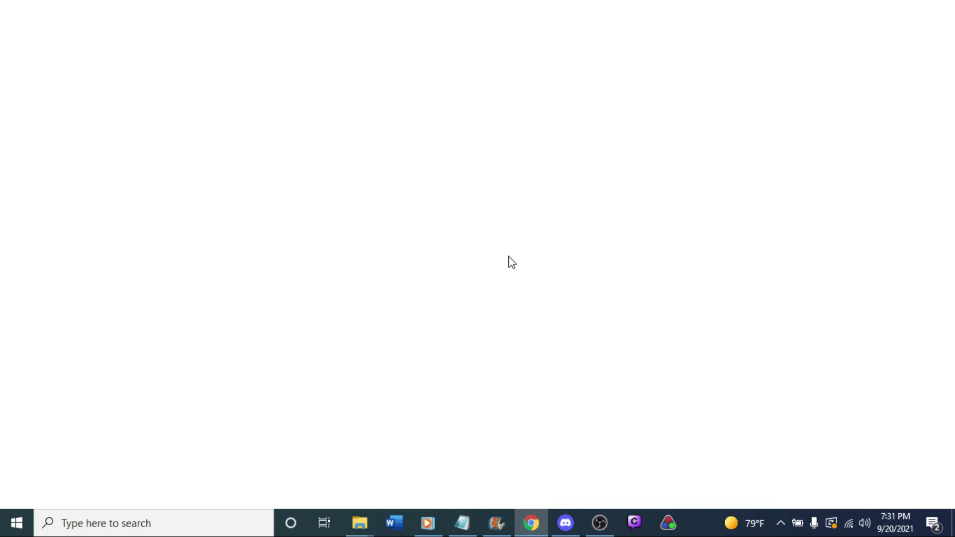
click(532, 523)
click(497, 523)
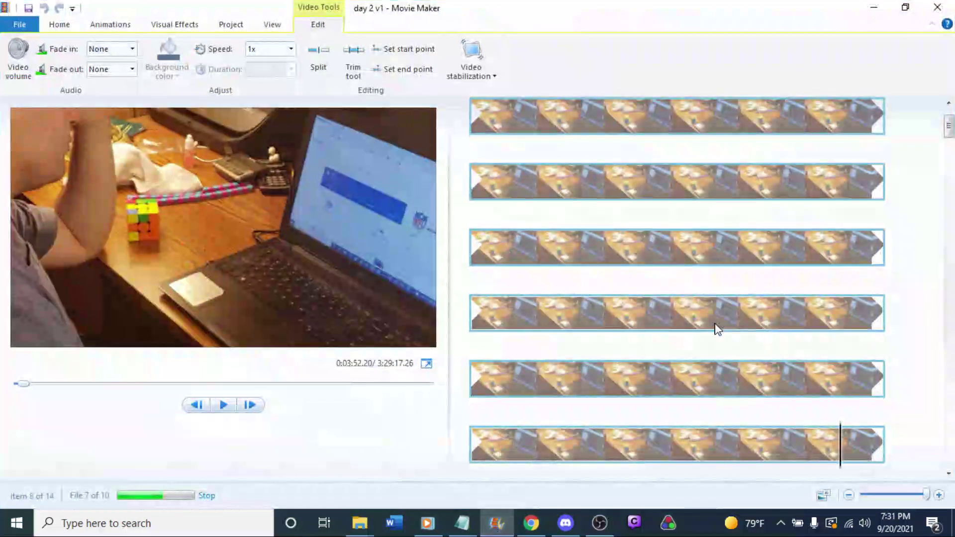
key(space)
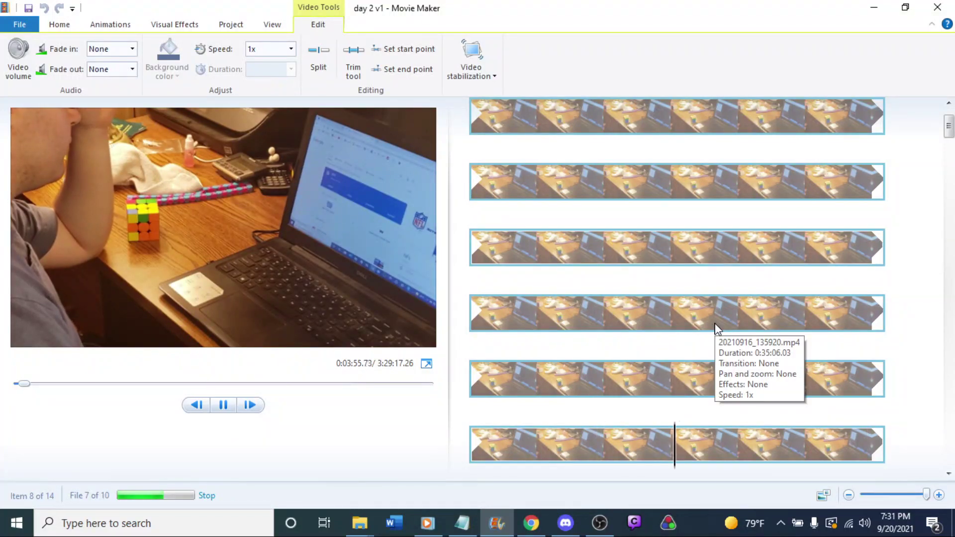
key(space)
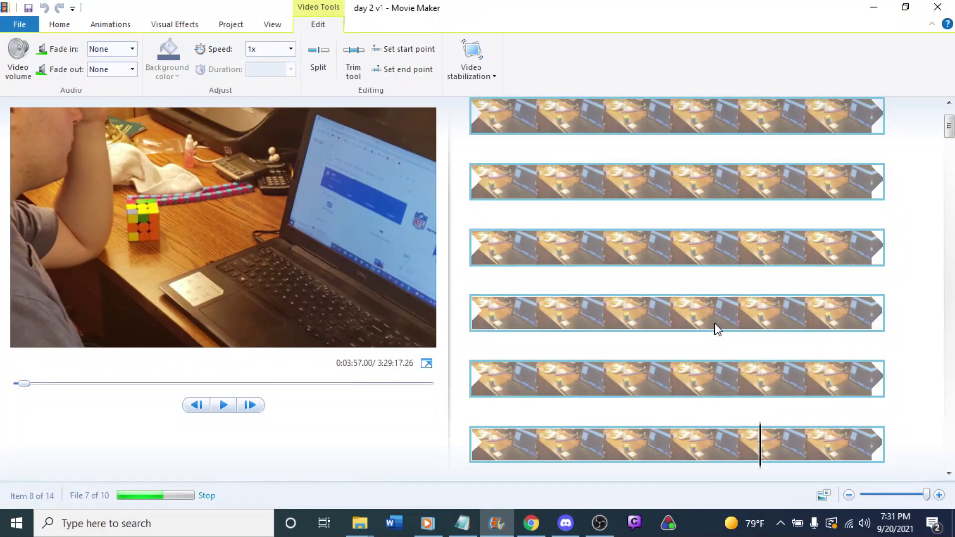
Step: Switch to the Day 2 folder in File Explorer and show its files in Details layout to check their dates and lengths
click(874, 7)
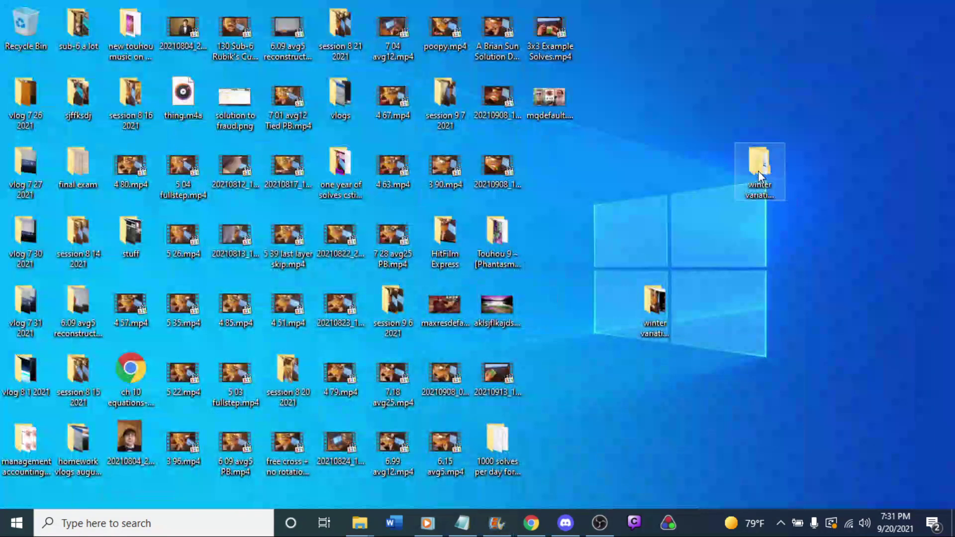
double_click(758, 171)
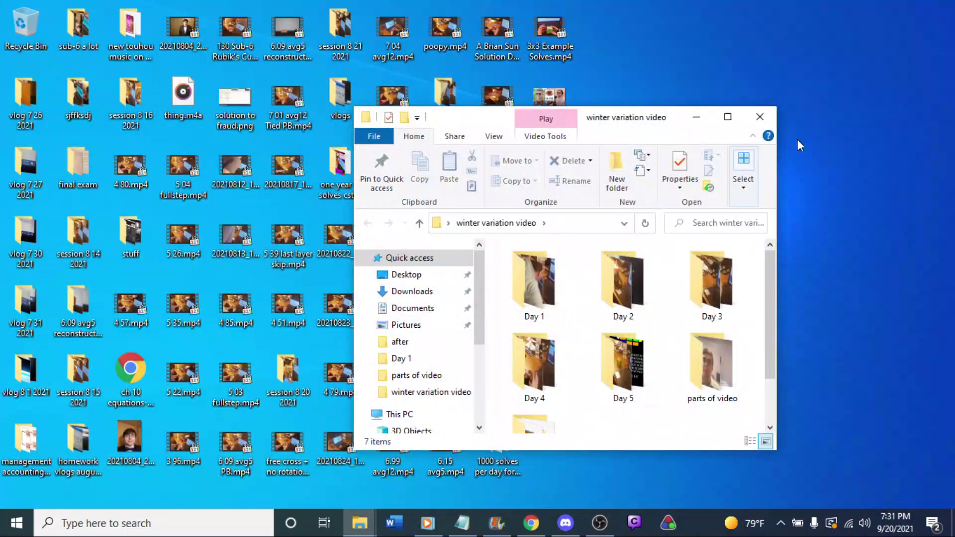
click(760, 117)
mouse_move(359, 526)
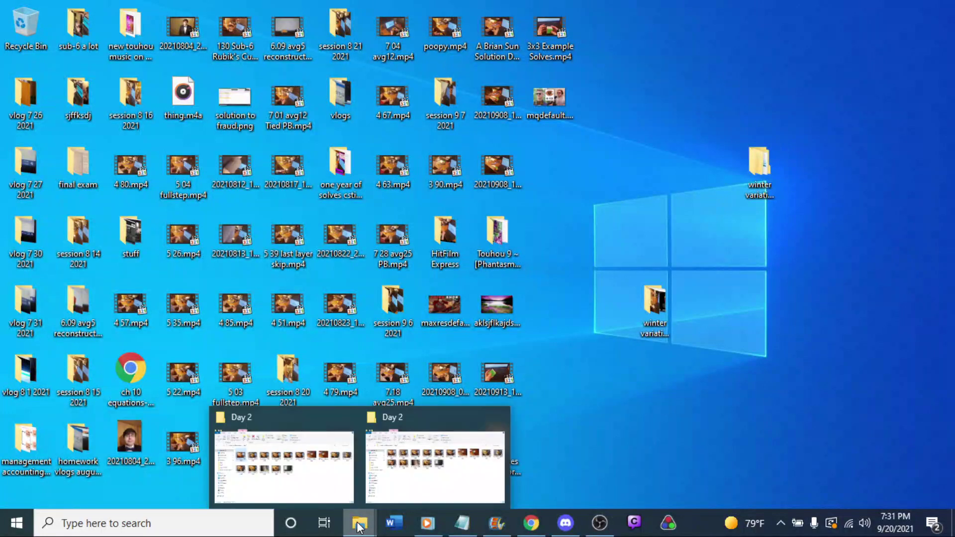
click(502, 418)
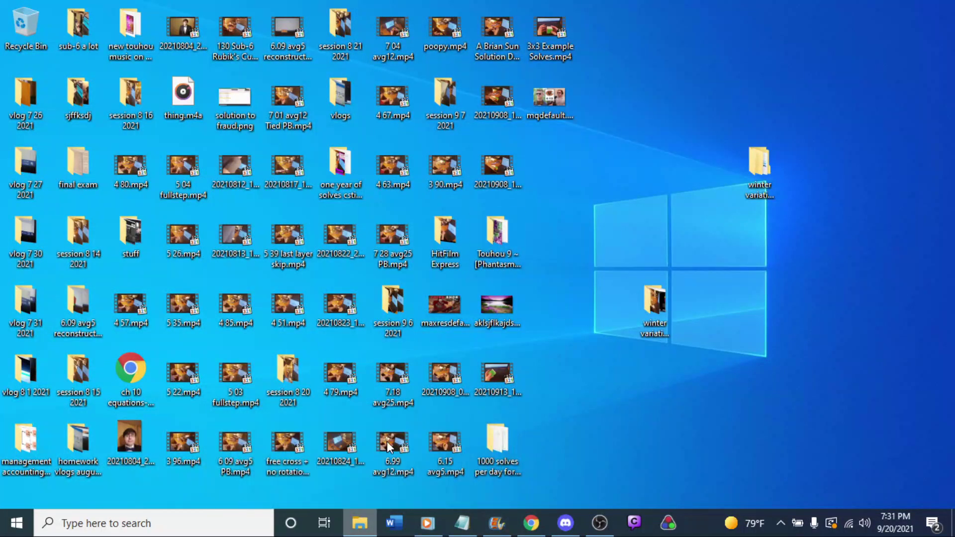
click(359, 524)
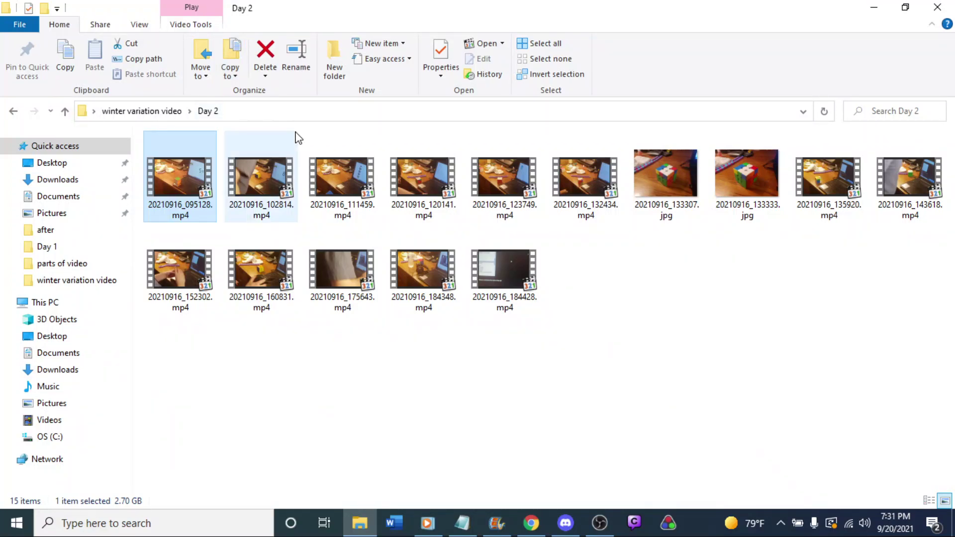
click(139, 24)
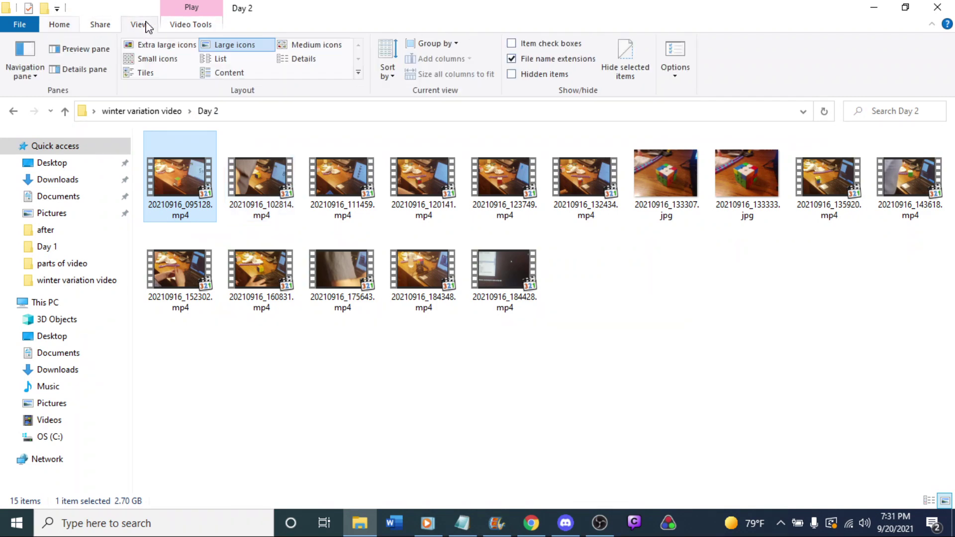
click(316, 60)
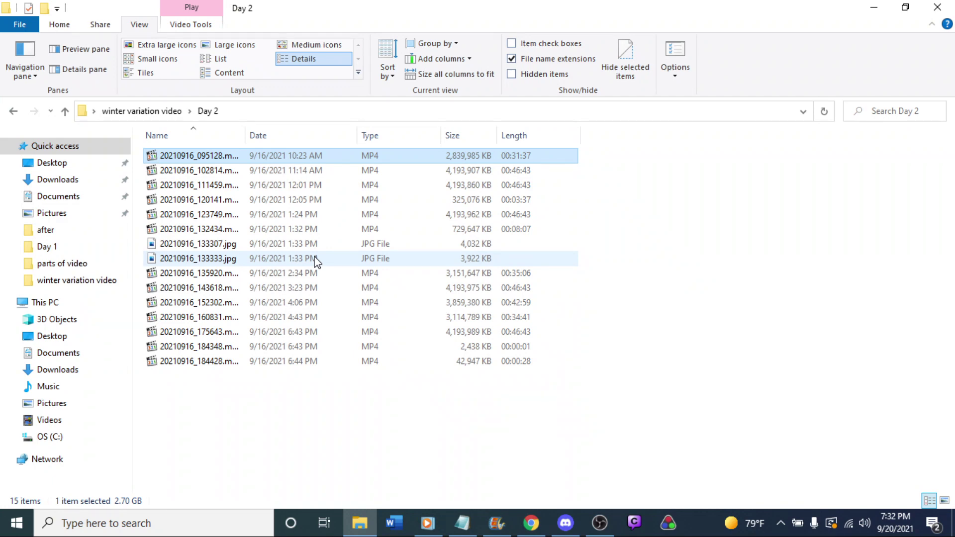
click(874, 7)
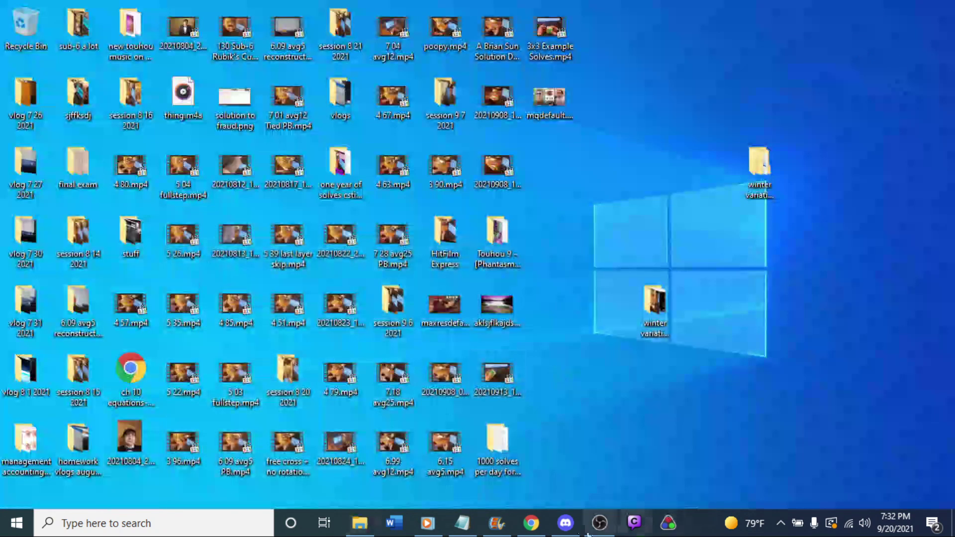
Step: Switch back to Movie Maker and preview the eighth clip around 0:04:17 to 0:04:22, replaying from about 0:04:19
click(496, 522)
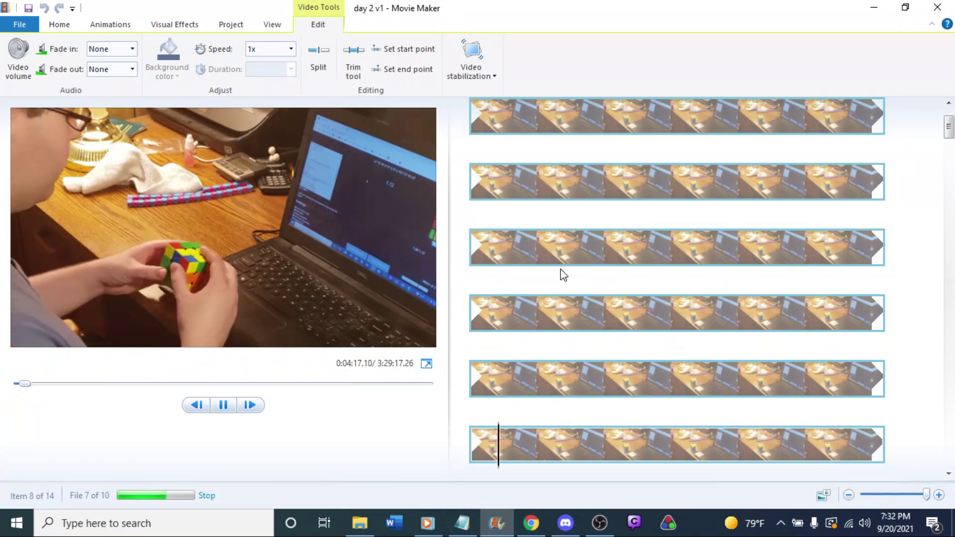
key(space)
key(space)
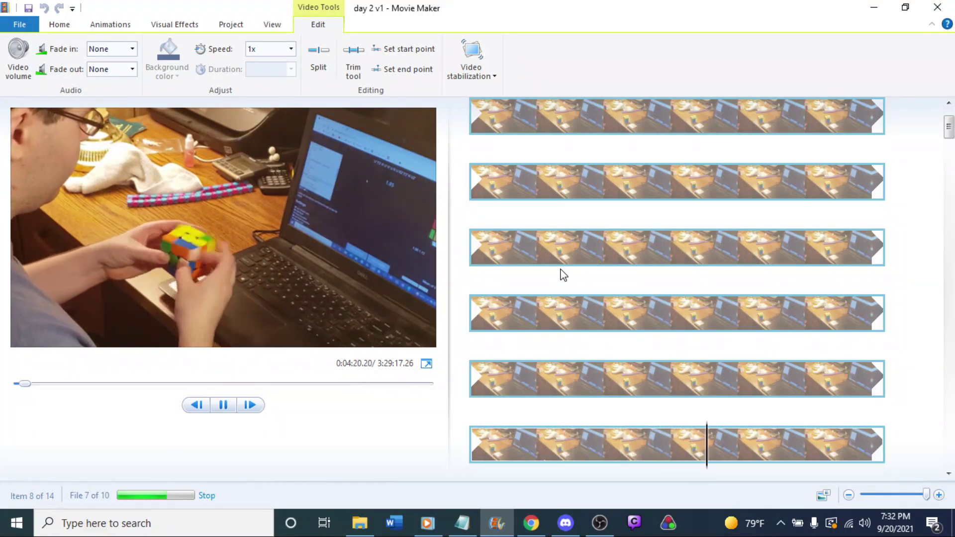
key(space)
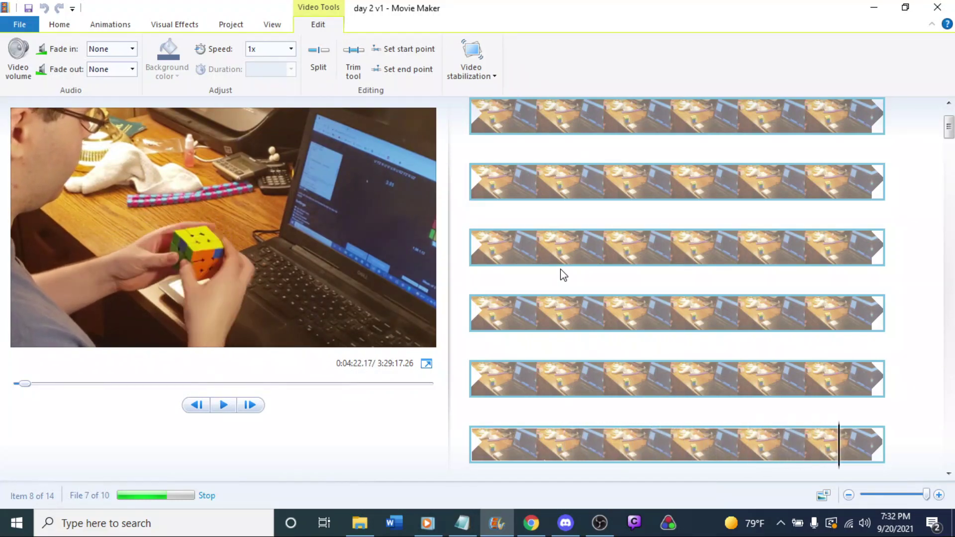
click(606, 446)
key(space)
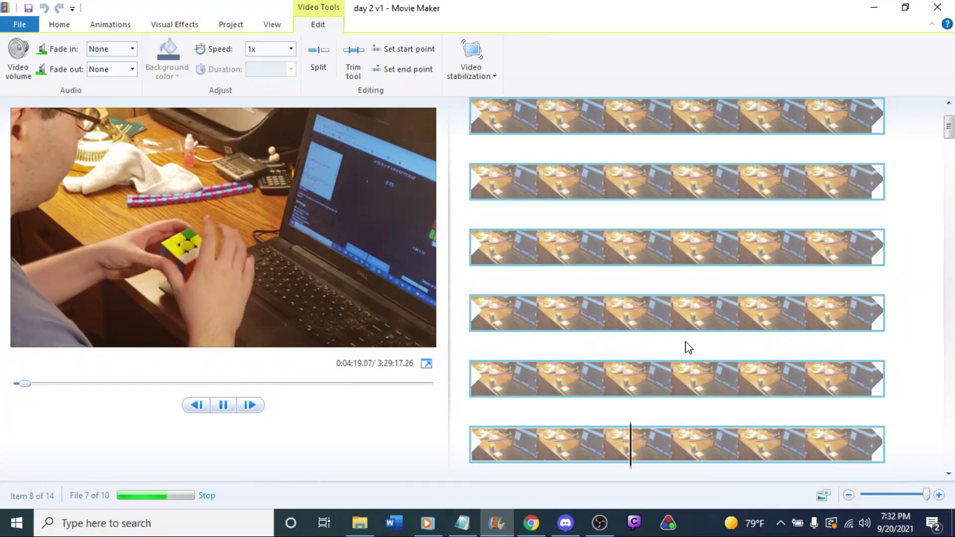
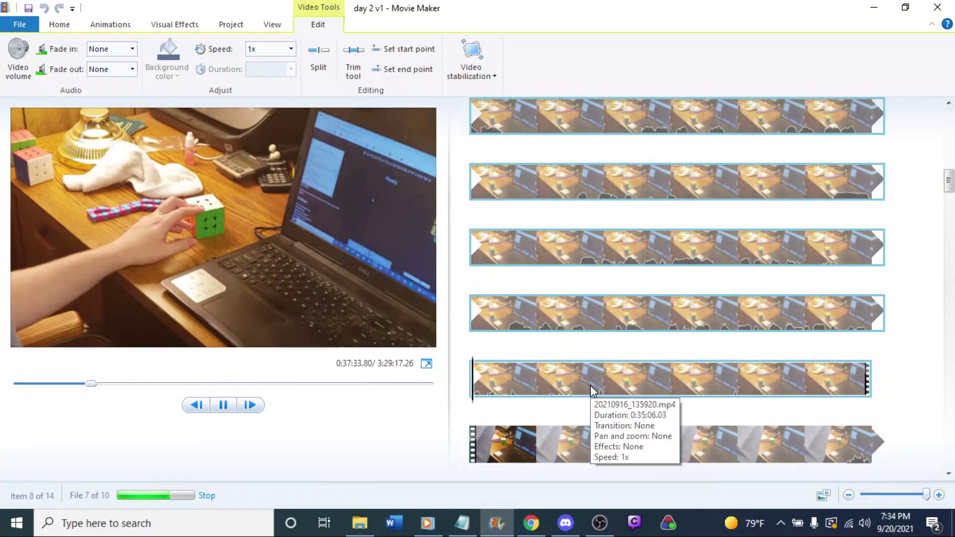
Step: Preview the last seconds of the eighth clip around 0:37:34
click(587, 386)
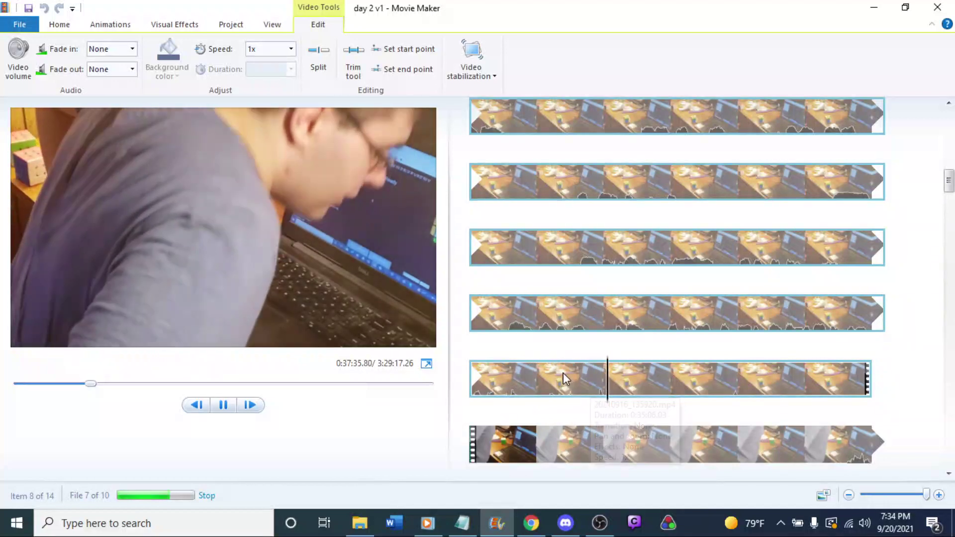
click(563, 374)
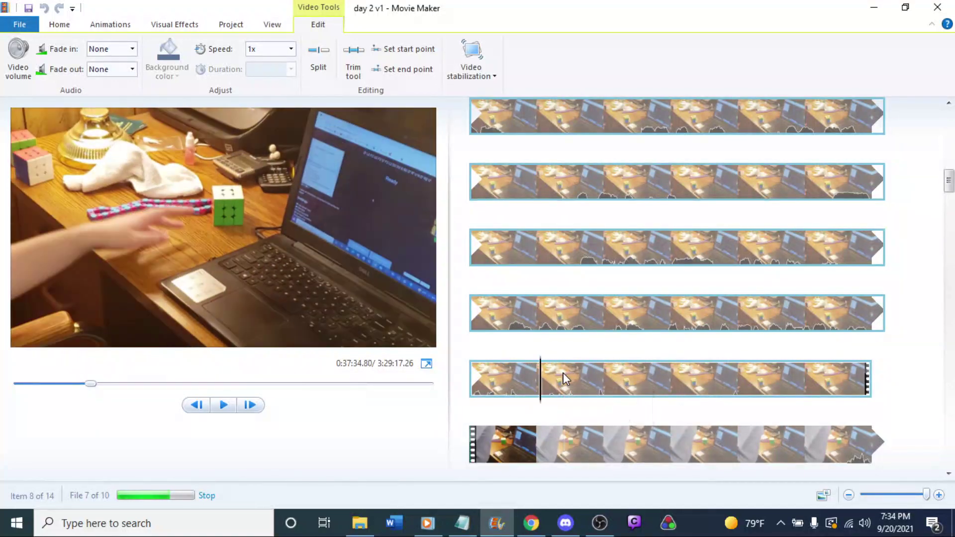
key(space)
key(Left)
key(space)
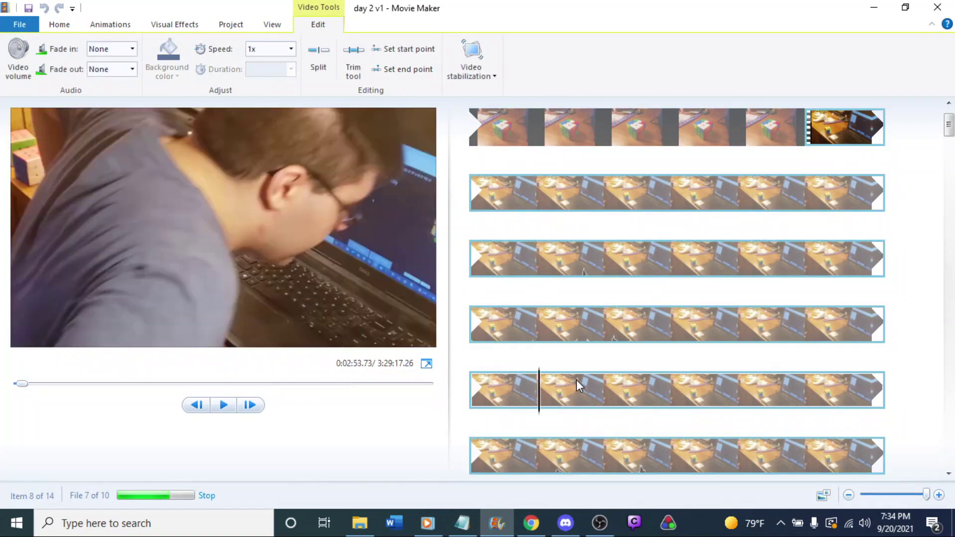
Step: Go back from the end of the eighth clip to about 0:36:09 and preview the footage there
click(576, 381)
click(538, 387)
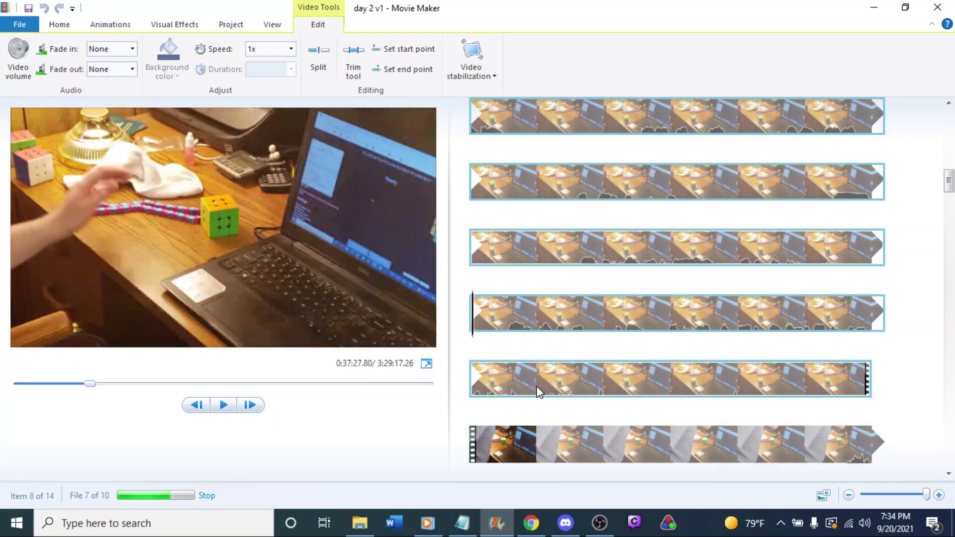
key(Left)
key(Left)
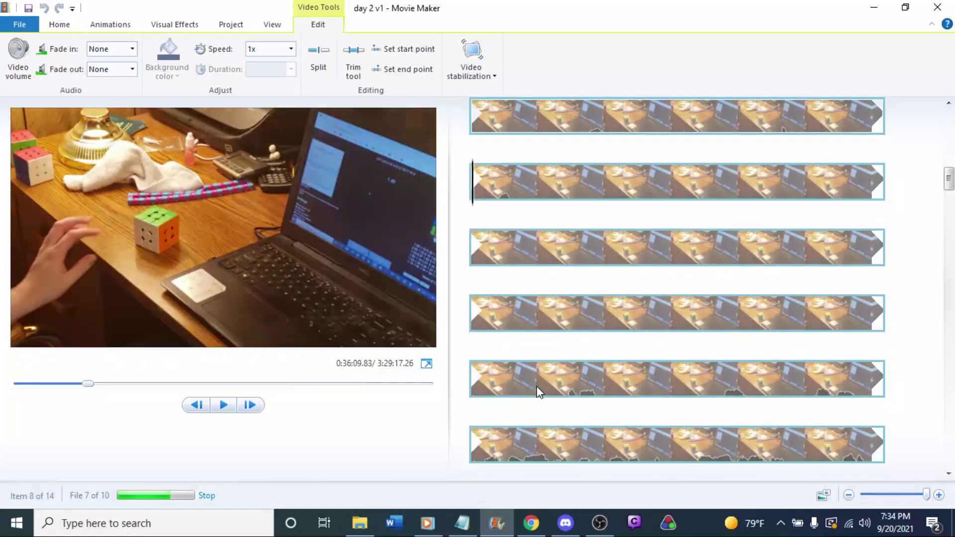
key(Left)
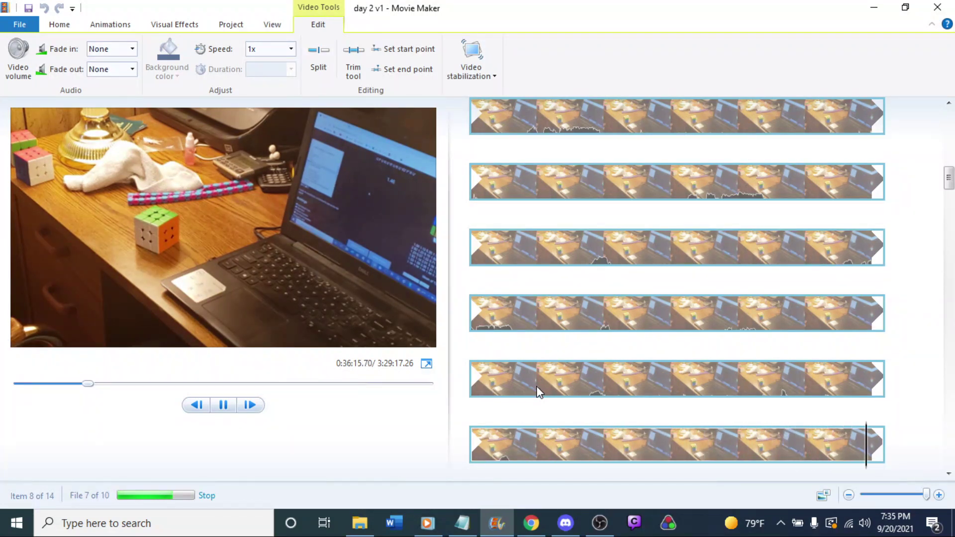
Step: Replay the eighth clip around 0:36:28 to 0:36:32 to find where to split it
scroll(600, 363, down, 5)
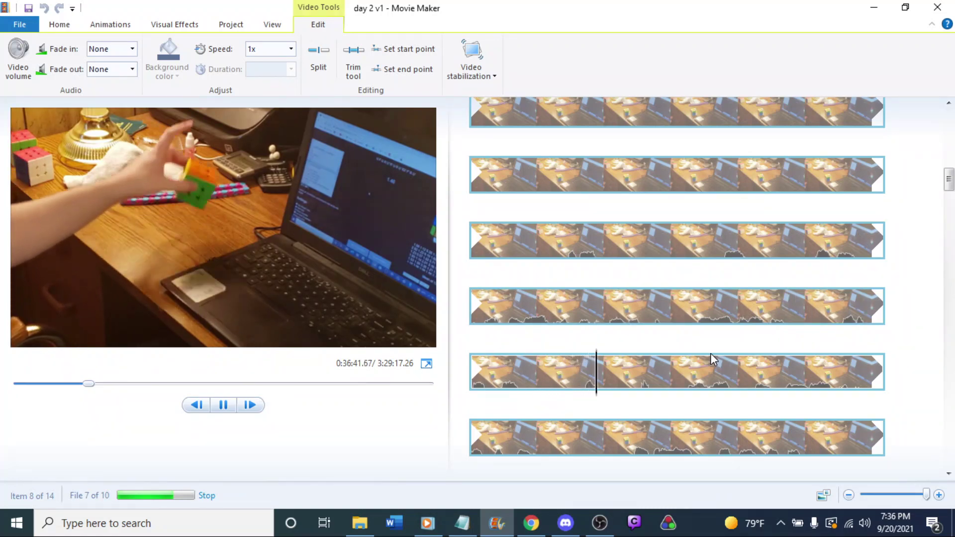
key(space)
click(540, 256)
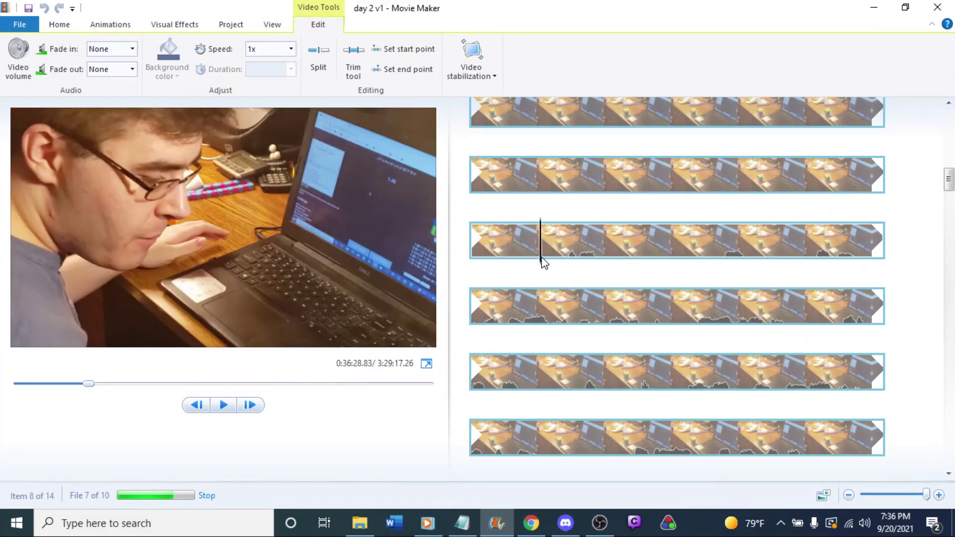
key(space)
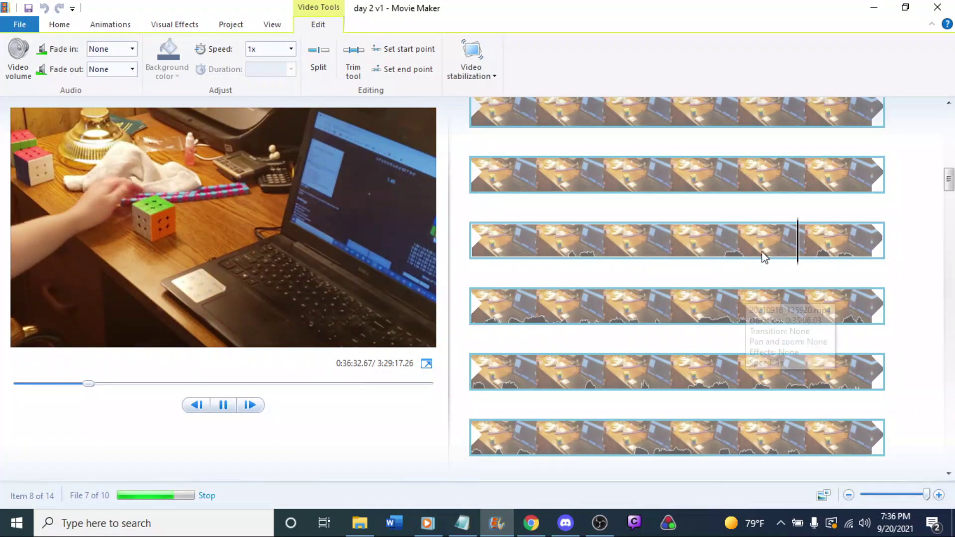
click(674, 241)
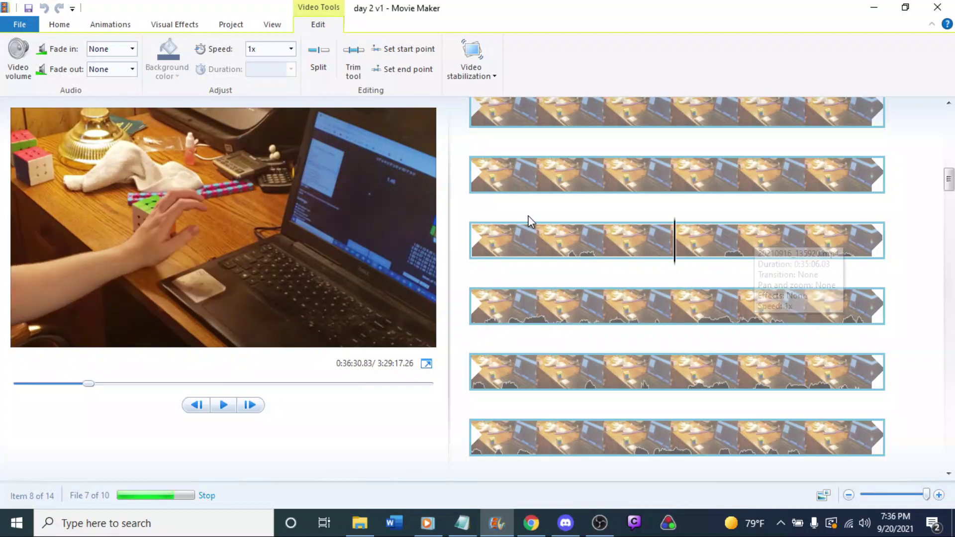
click(539, 242)
key(space)
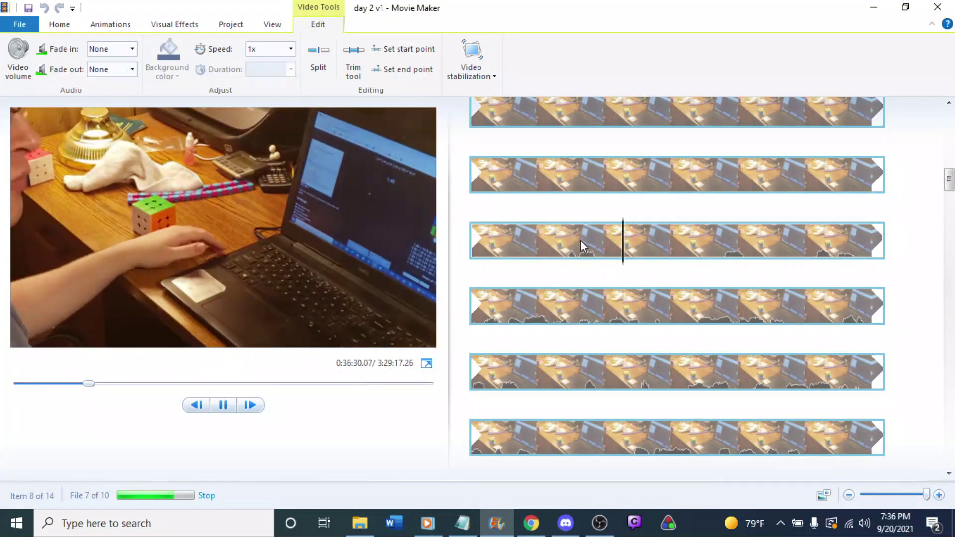
click(540, 241)
Step: Look through the eighth clip from its start to the beginning of the ninth, returning to about 0:36:09
key(Up)
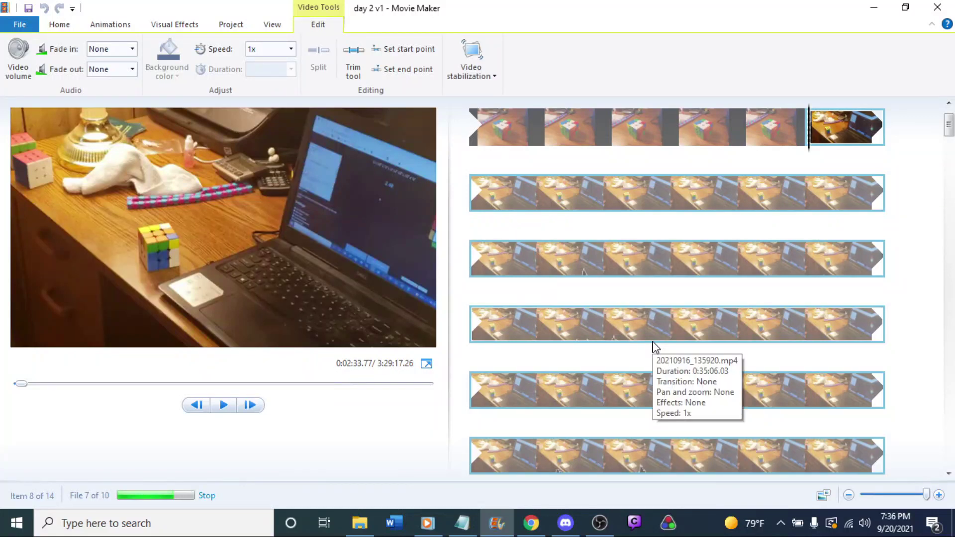
key(Down)
key(Down)
key(Down)
key(Down)
key(Down)
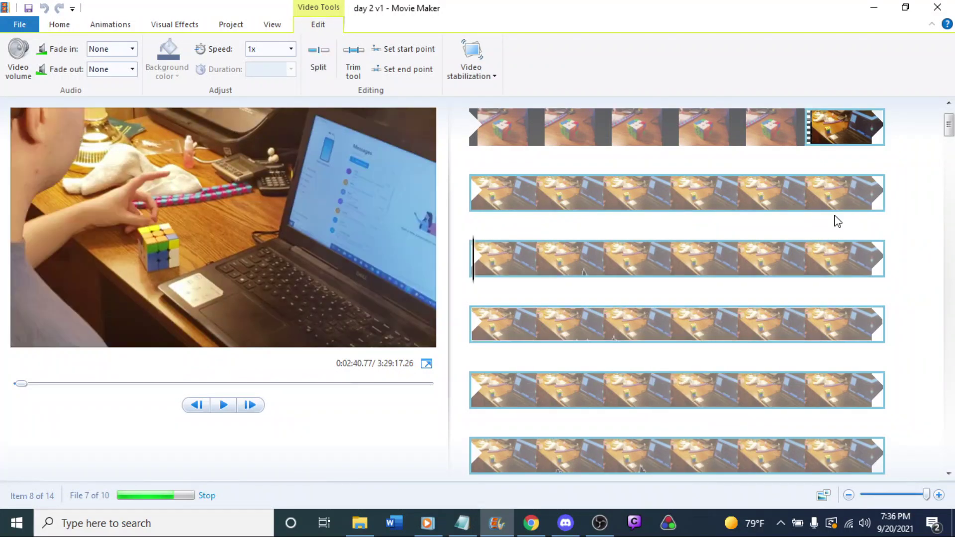
key(Down)
key(Down)
key(Down)
key(Down)
key(Down)
key(Down)
key(Down)
key(Down)
key(Down)
key(Down)
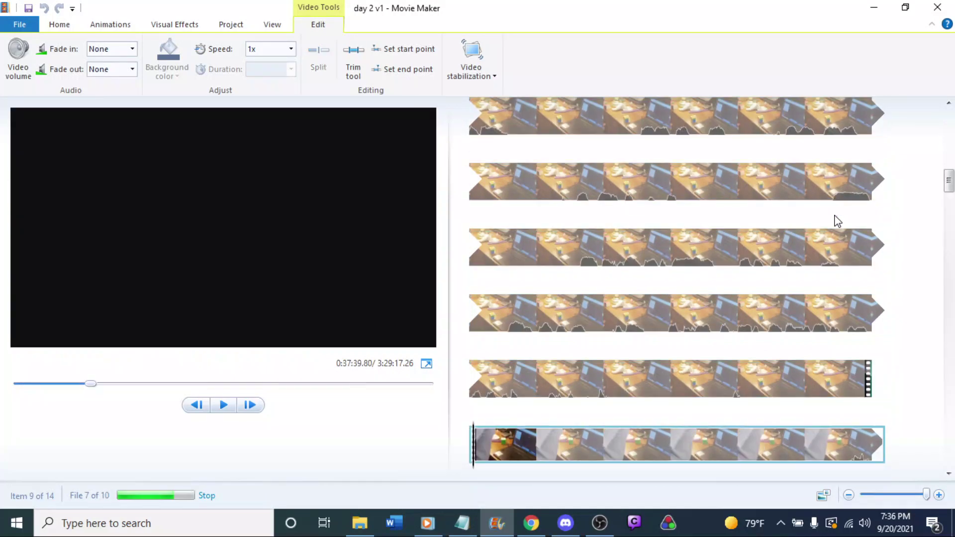
key(Up)
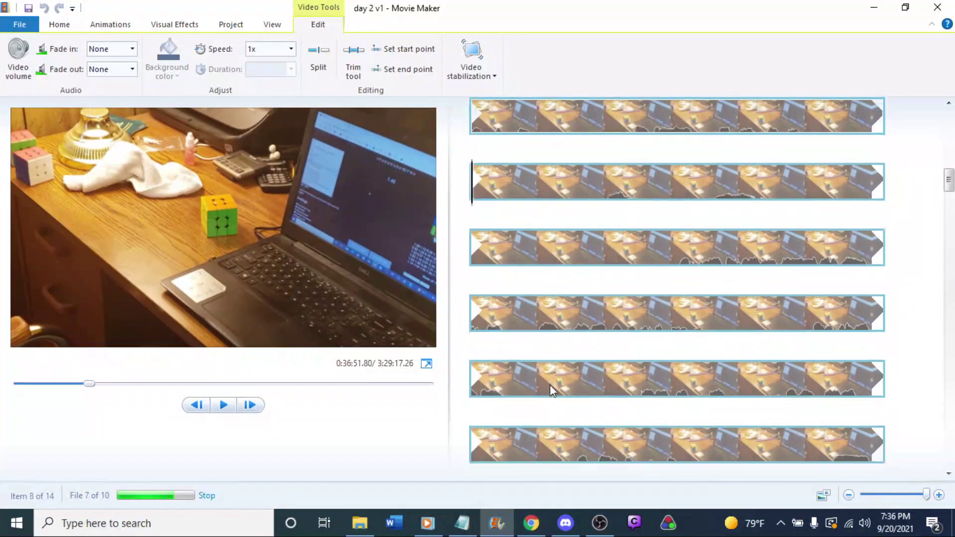
key(Down)
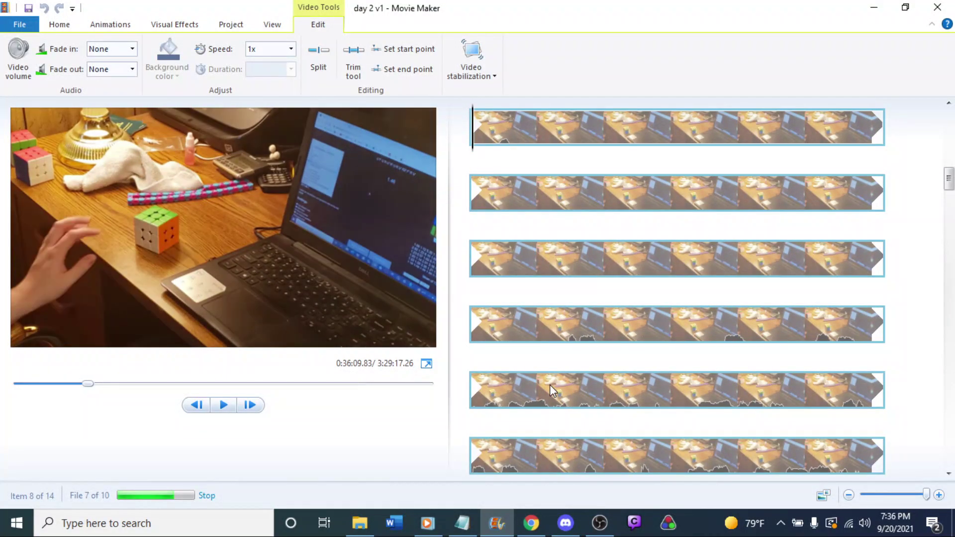
Step: Preview the eighth clip from about 0:36:09 and split it at 0:36:29.17
key(space)
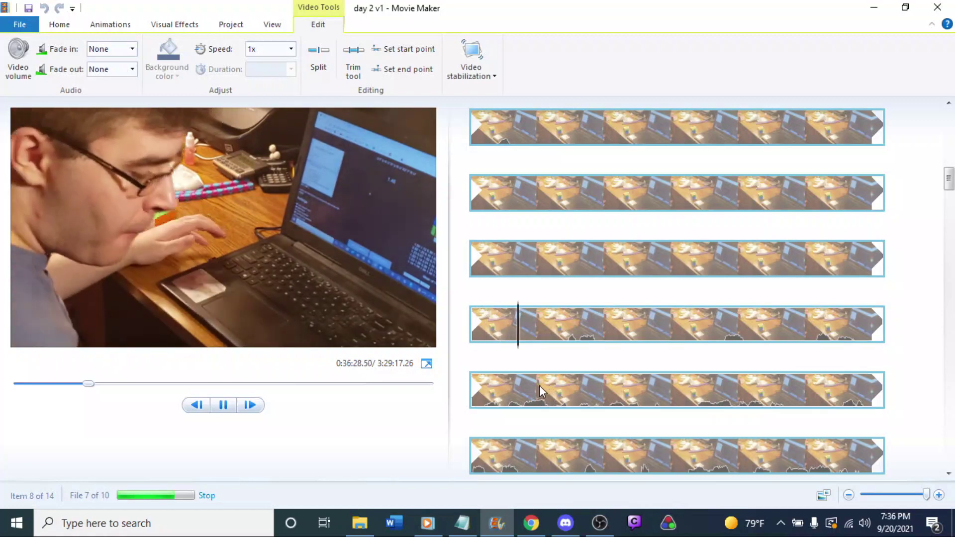
click(558, 323)
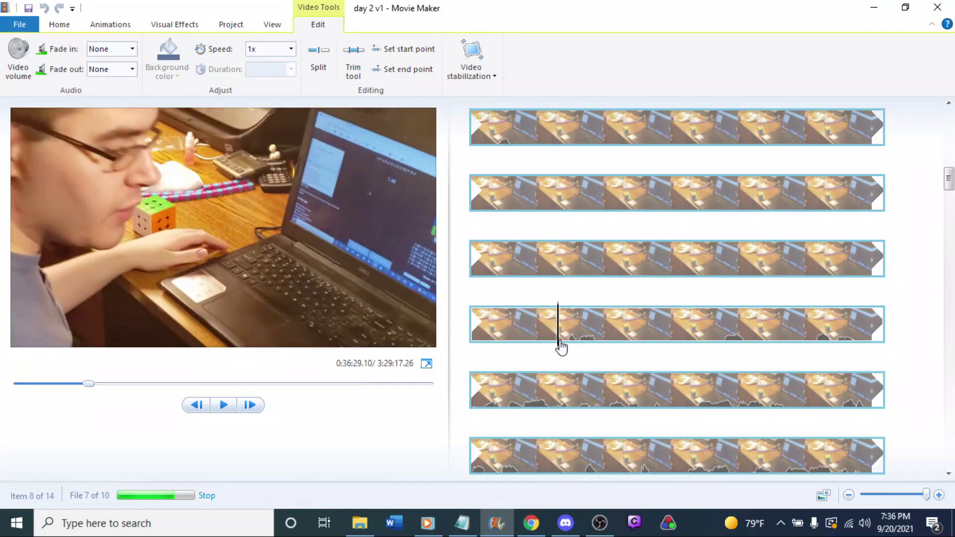
click(562, 341)
right_click(563, 341)
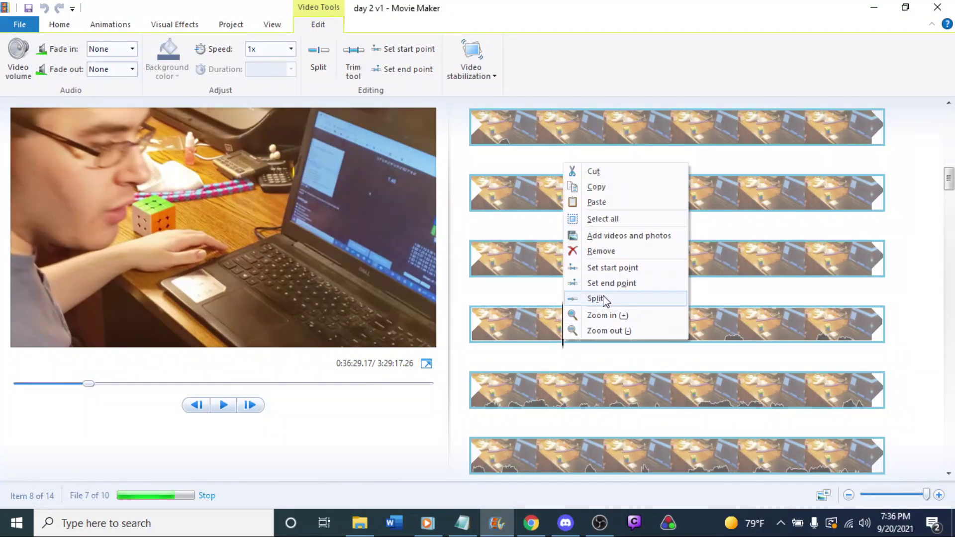
click(596, 299)
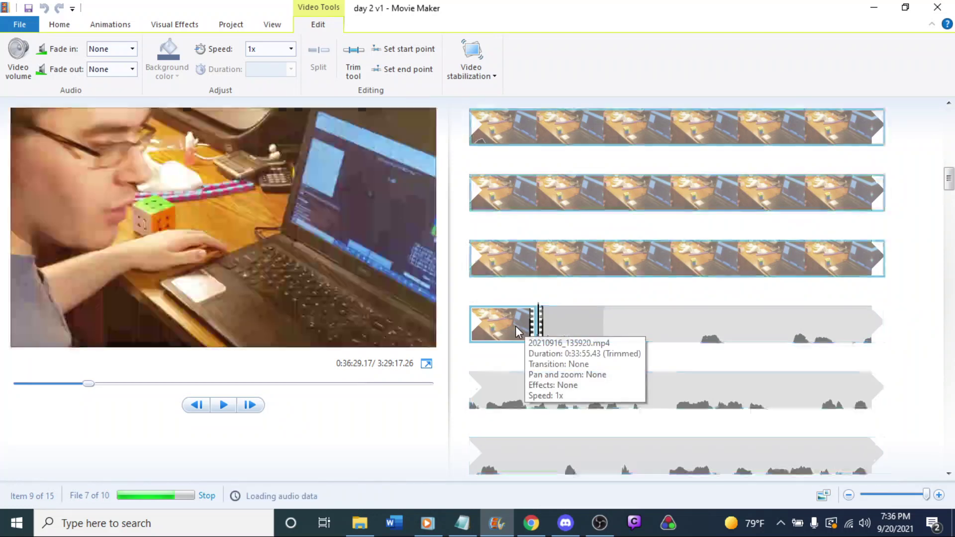
Step: Select the eighth clip and set its playback speed to 64x
click(515, 326)
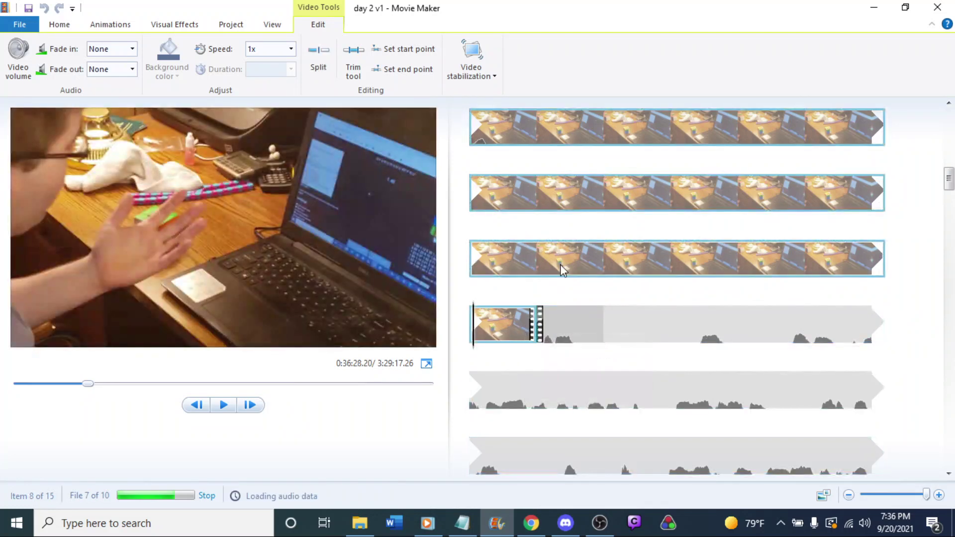
click(515, 259)
click(292, 48)
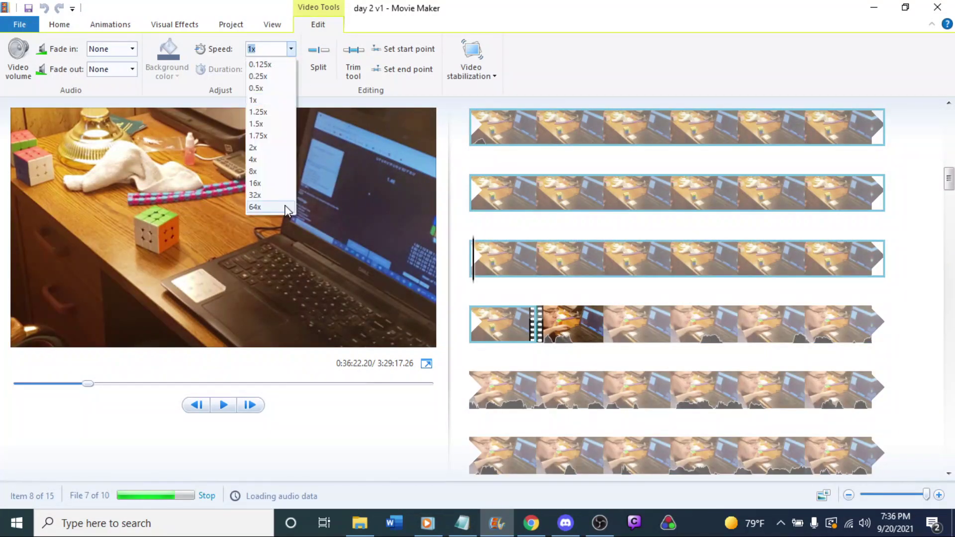
click(255, 207)
click(676, 199)
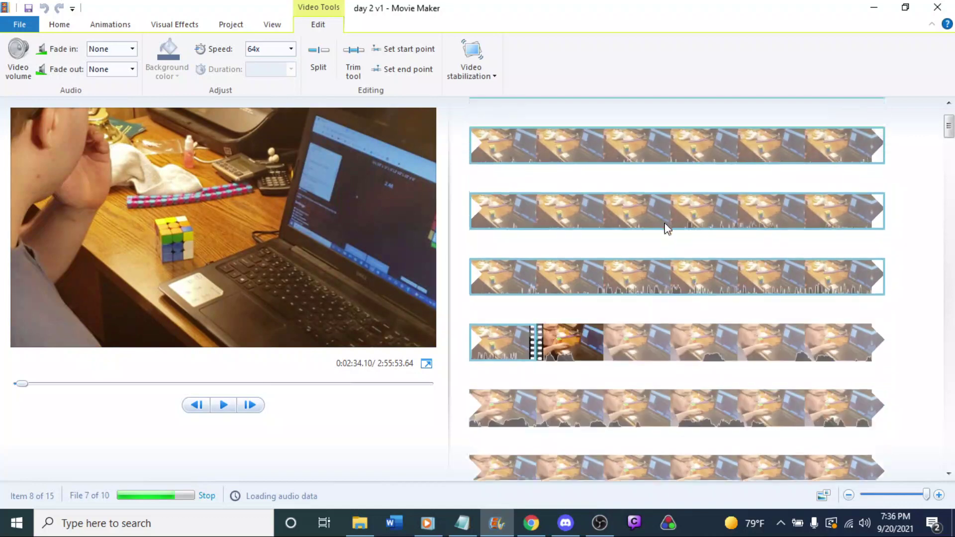
Step: Preview the start of the ninth clip and split it at 0:03:06.10
click(566, 222)
key(space)
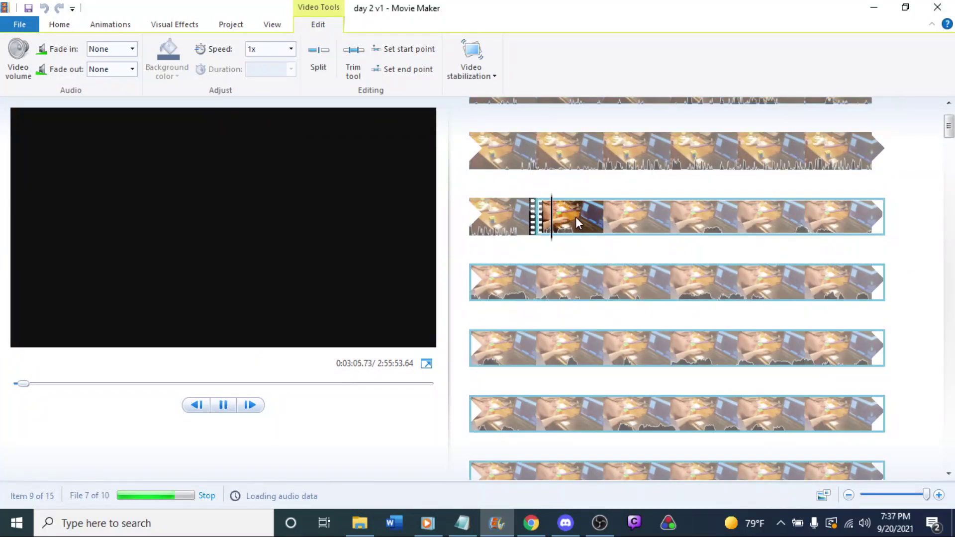
click(570, 230)
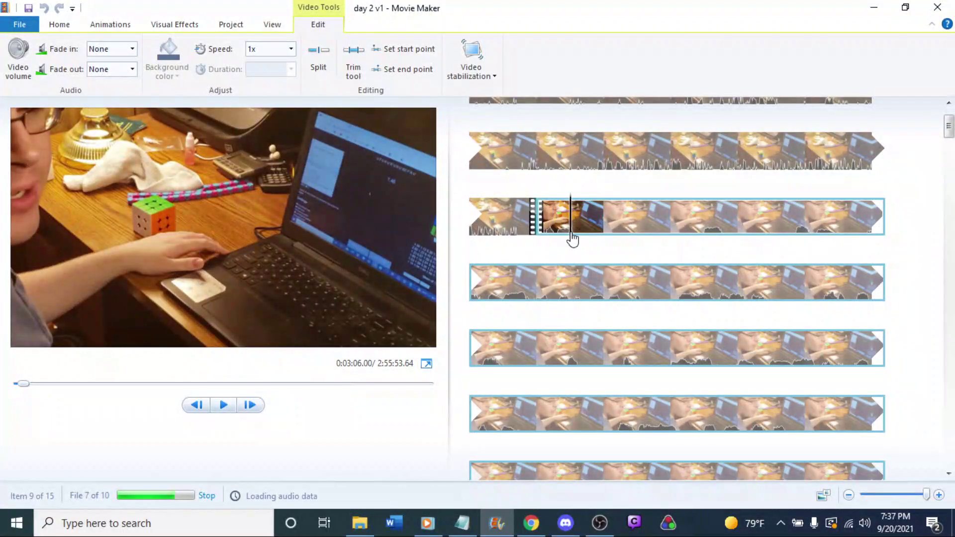
click(576, 234)
right_click(577, 240)
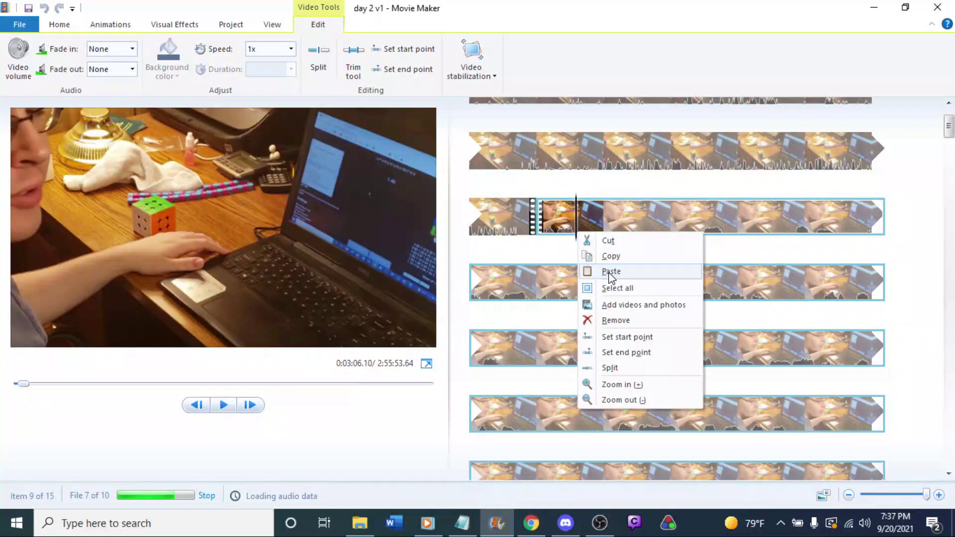
click(613, 367)
Step: Preview the tenth clip and split it at 0:03:07.97, just before the hand returns to the cube
key(space)
click(738, 216)
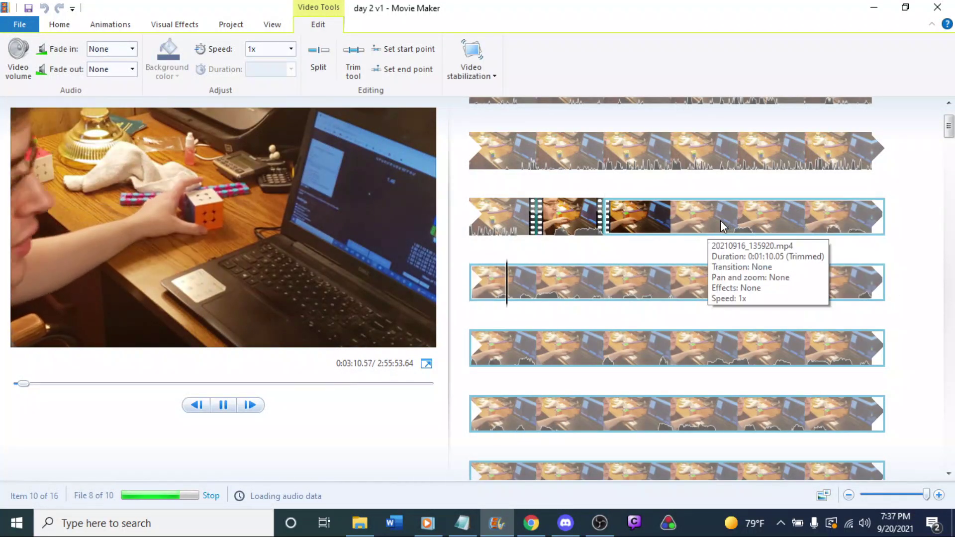
click(742, 219)
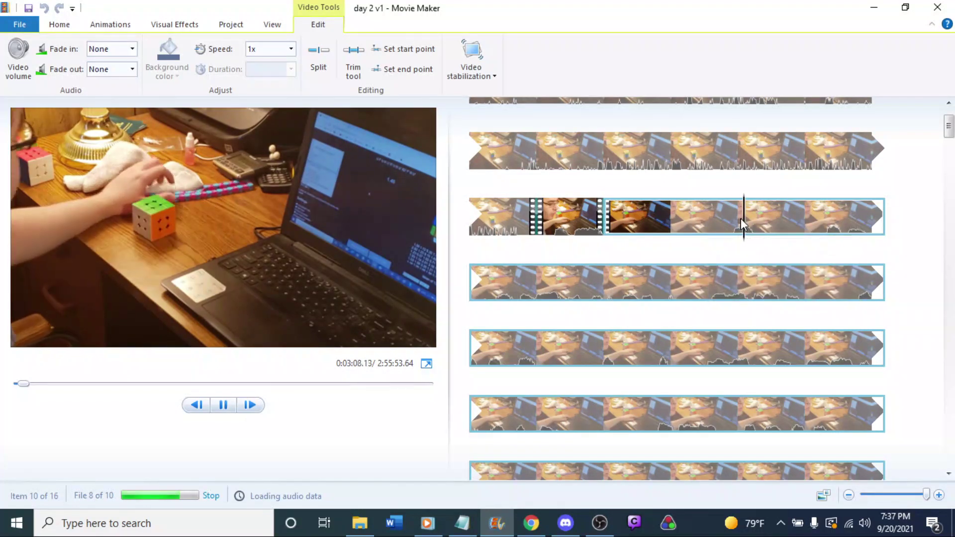
click(675, 227)
click(734, 242)
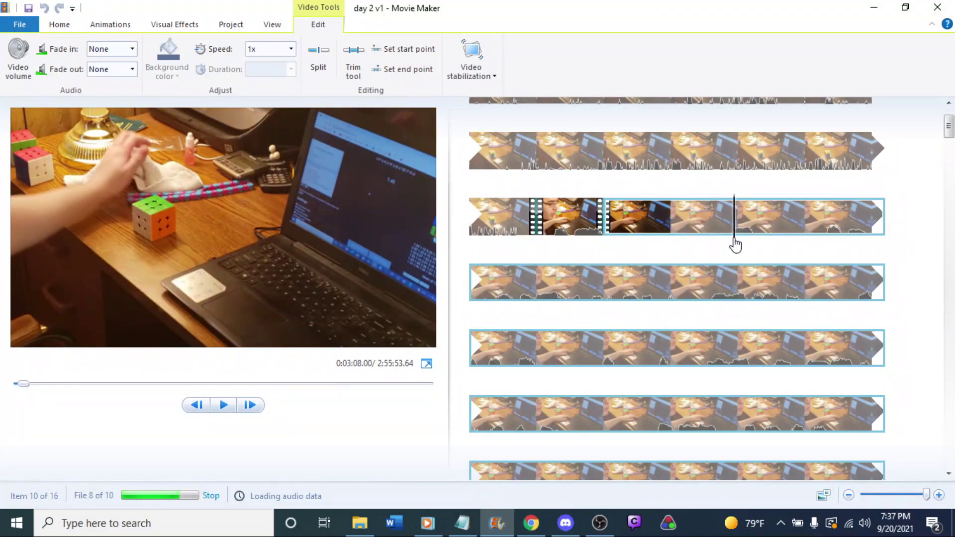
click(732, 242)
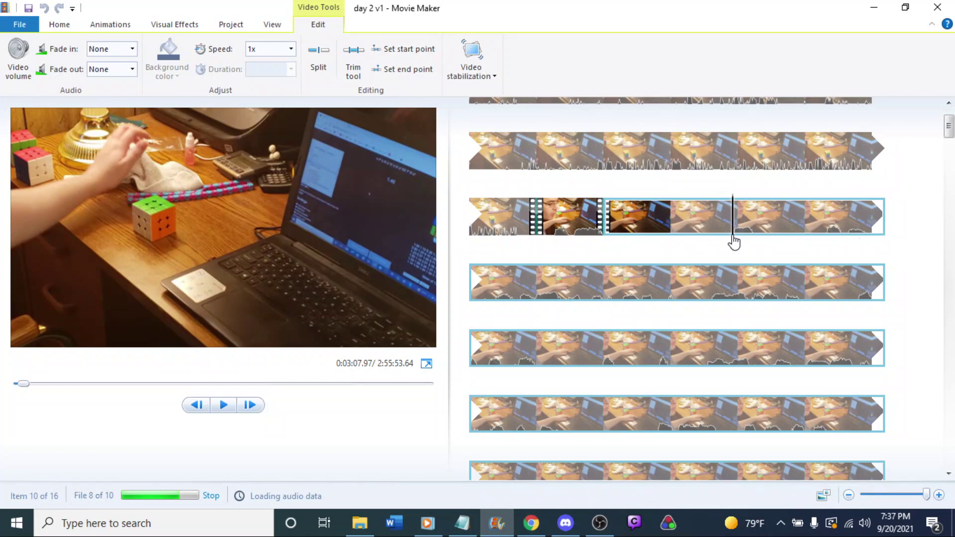
right_click(734, 241)
click(783, 370)
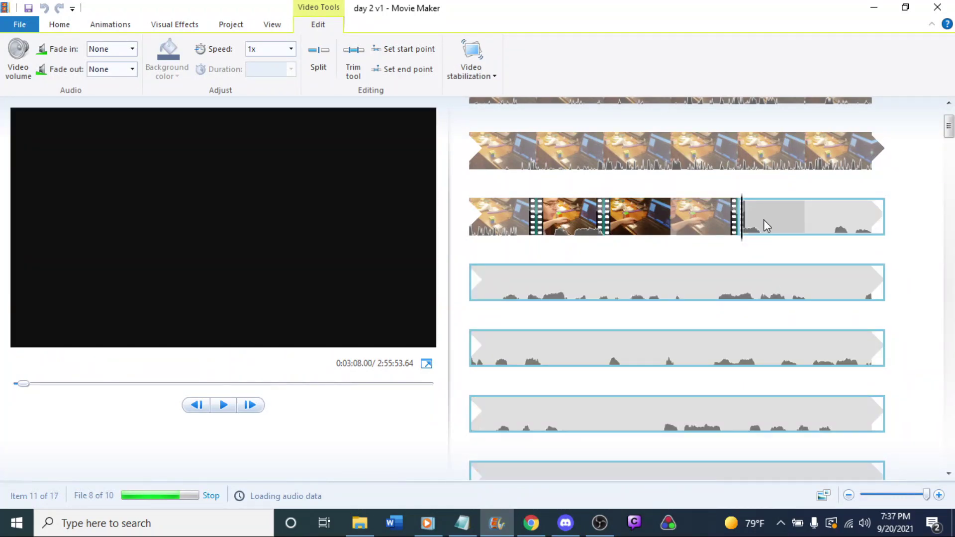
Step: Preview the footage after the new split and delete the short tenth clip before it
key(space)
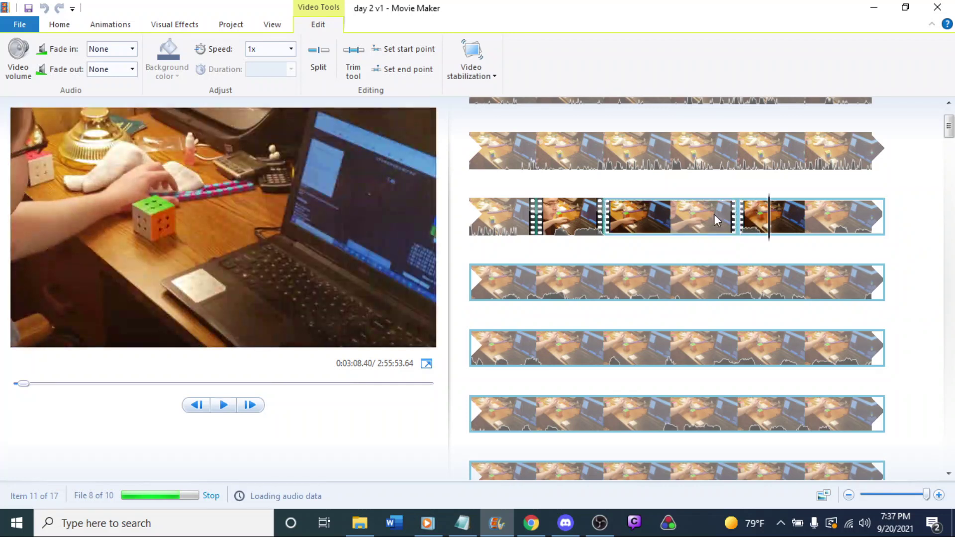
click(699, 219)
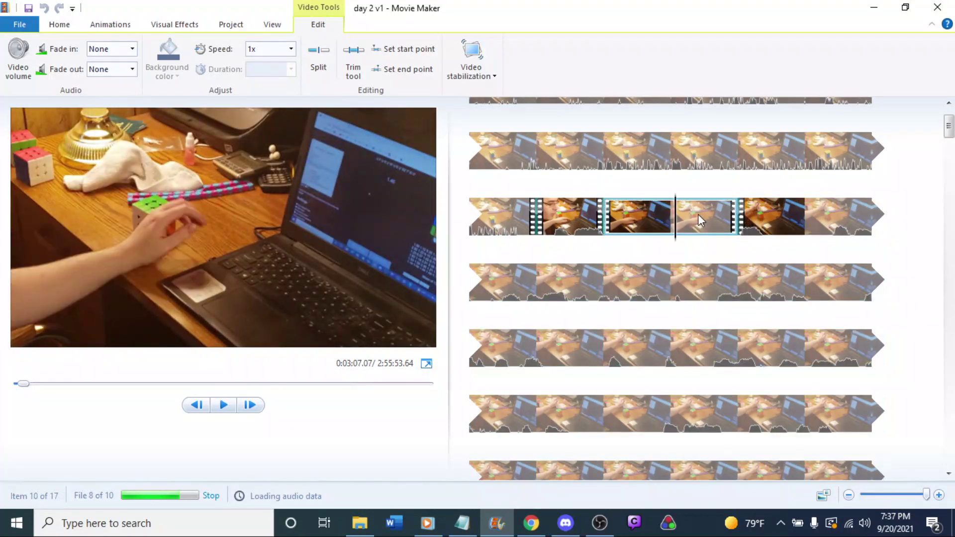
key(Delete)
Step: Review the transition from the ninth to the tenth clip and split the tenth clip at 0:03:06.57
click(587, 217)
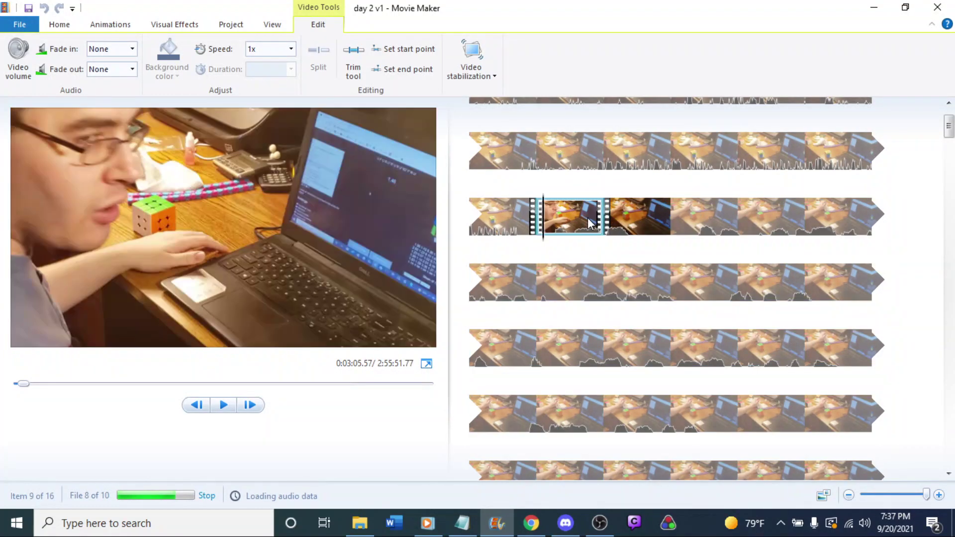
key(Right)
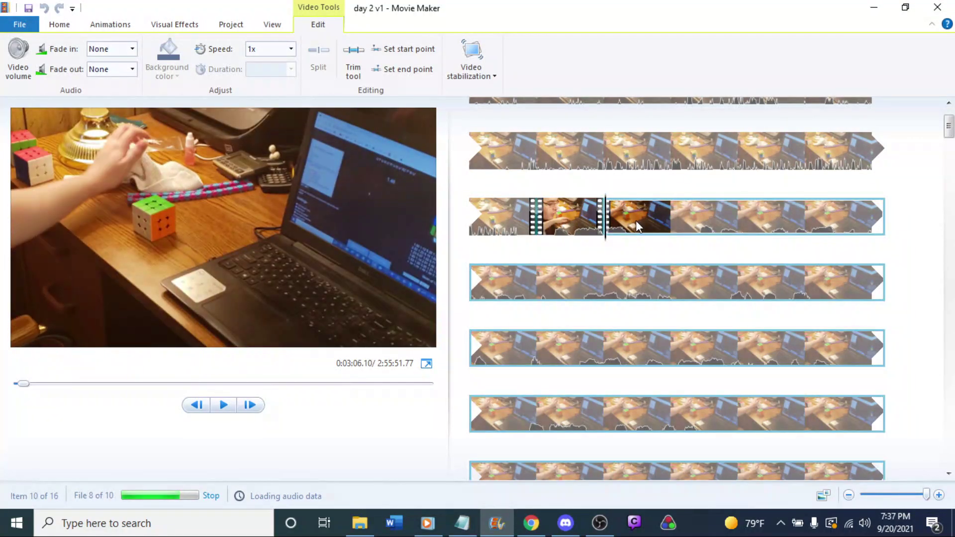
click(642, 232)
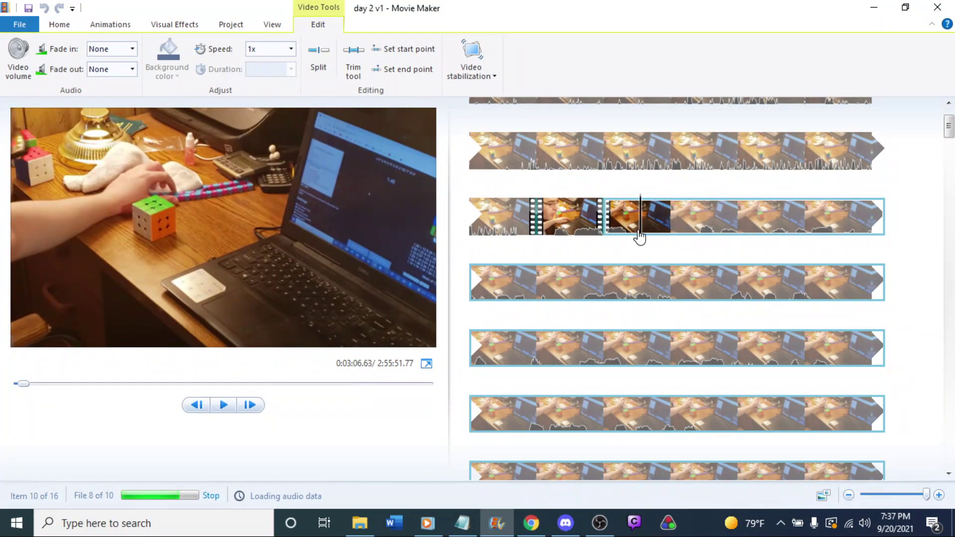
click(638, 232)
right_click(638, 232)
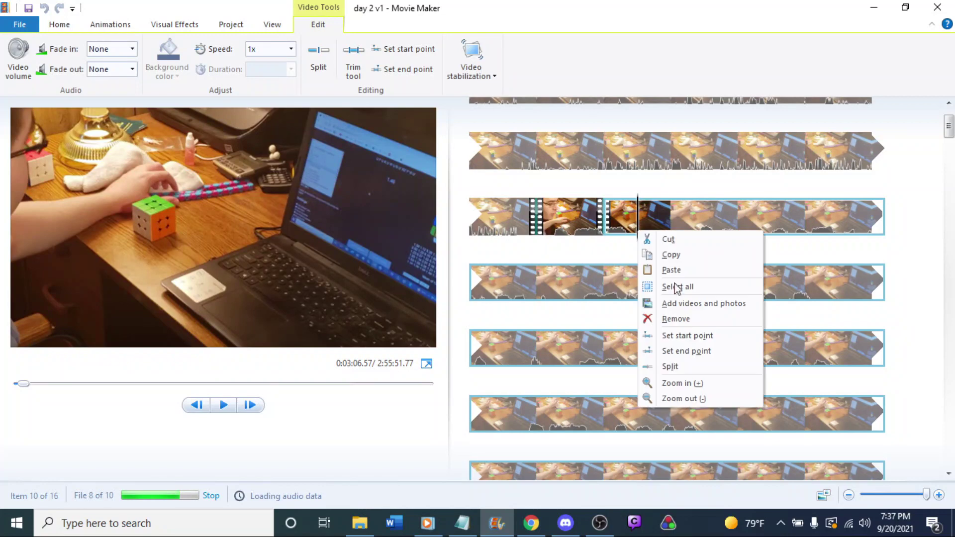
click(679, 366)
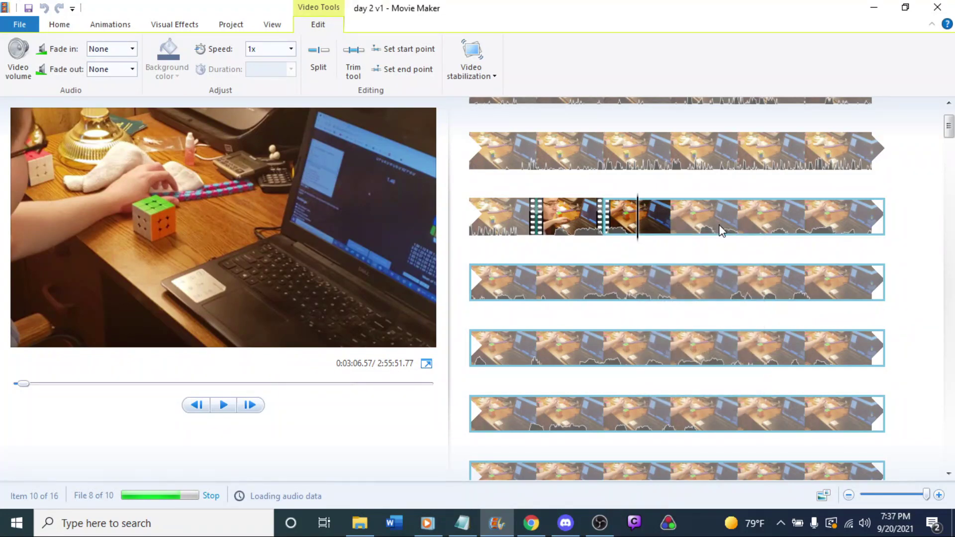
Step: Split the eleventh clip at 0:03:07.43 and remove the short piece before the split
click(742, 216)
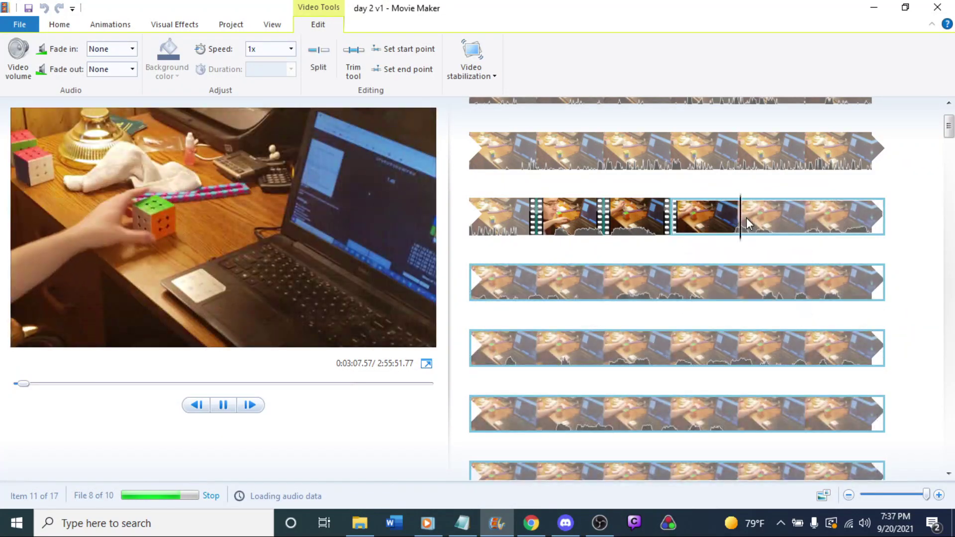
drag(740, 240, 731, 241)
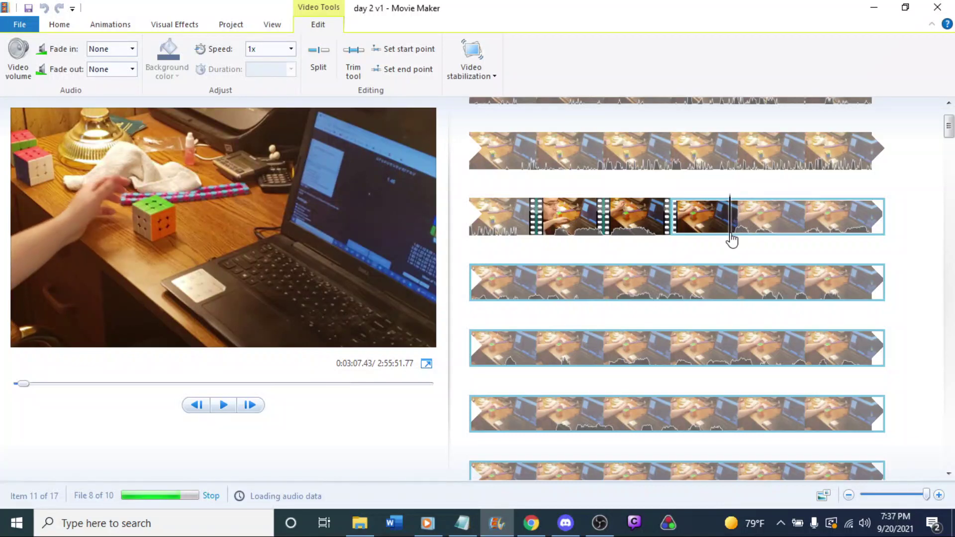
right_click(736, 240)
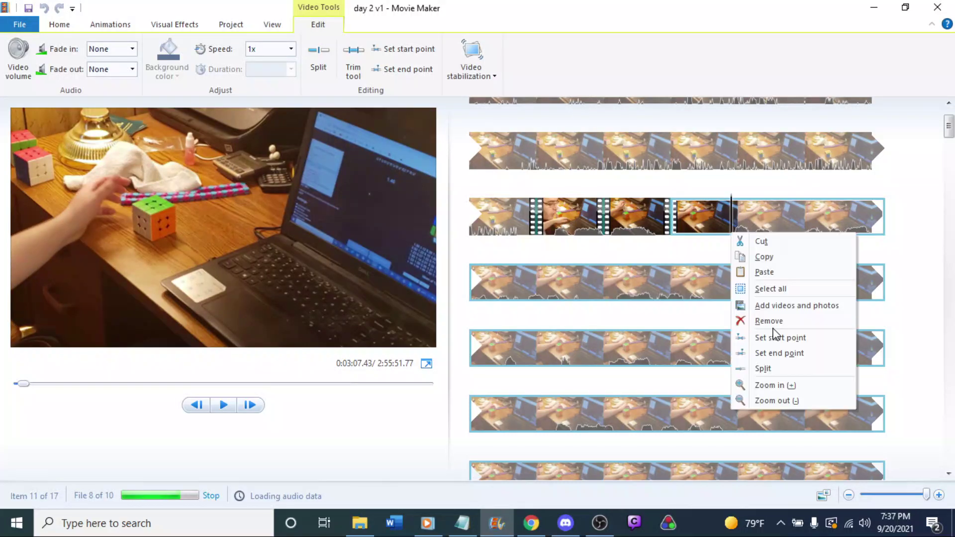
click(771, 367)
key(ctrl+z)
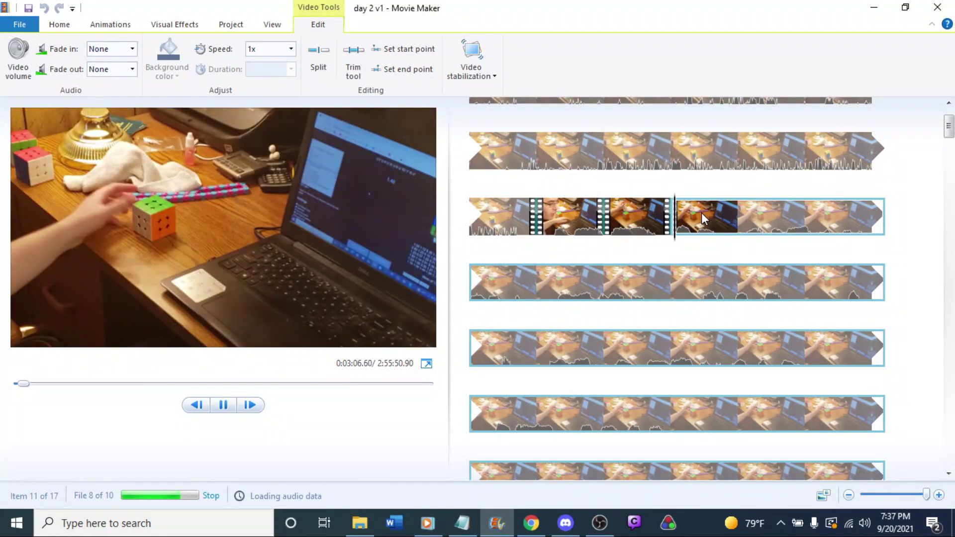
Step: Replay the eleventh clip around 0:03:06.60 to 0:03:07.23, checking the OBS recording window in between
key(space)
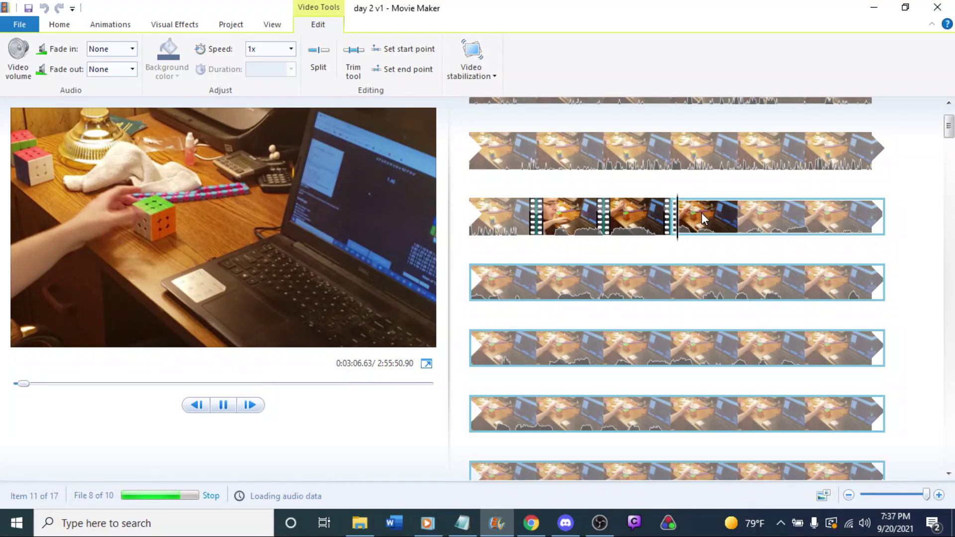
key(space)
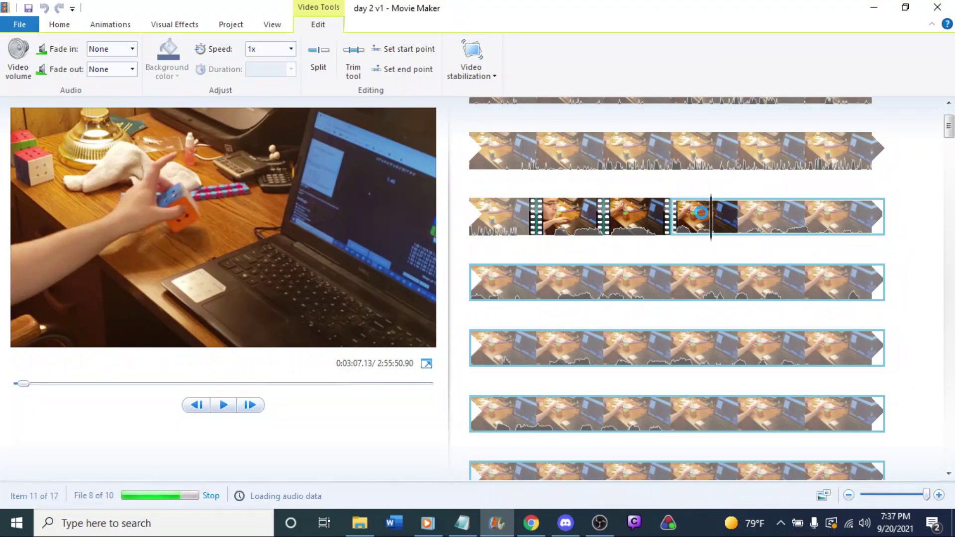
click(601, 525)
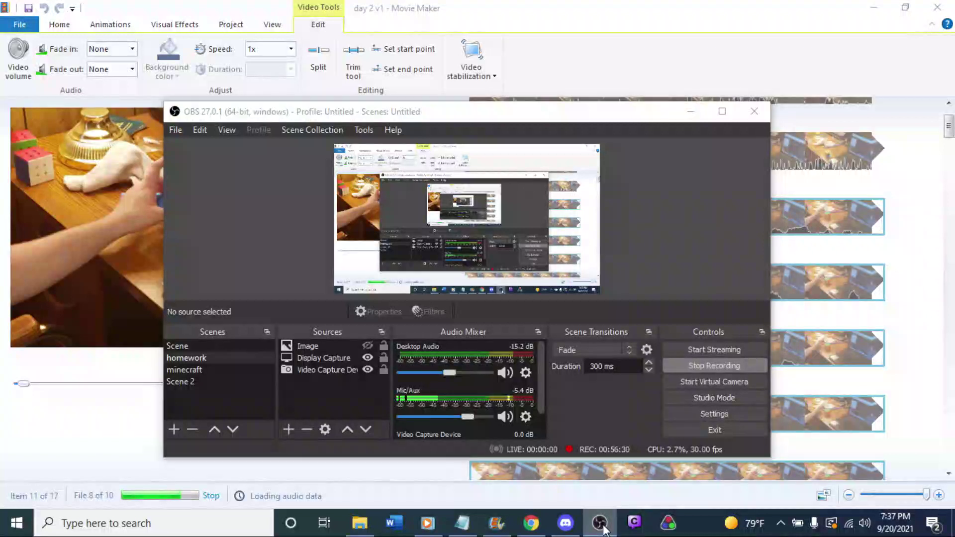
click(601, 525)
key(space)
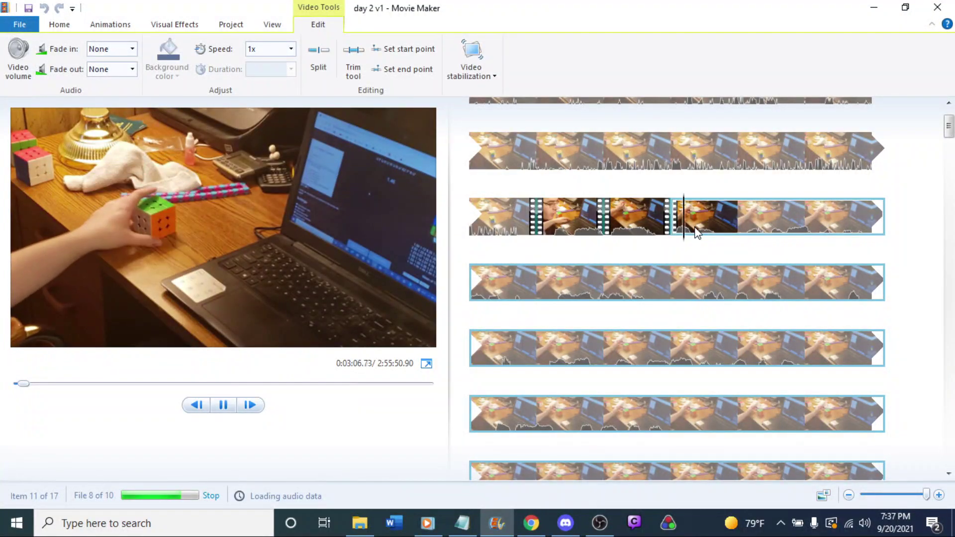
click(689, 222)
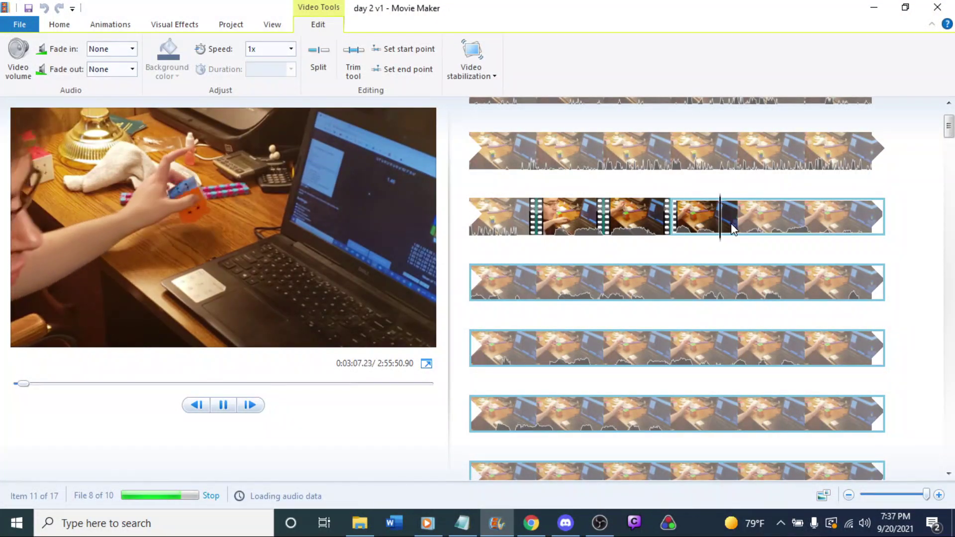
click(709, 225)
key(space)
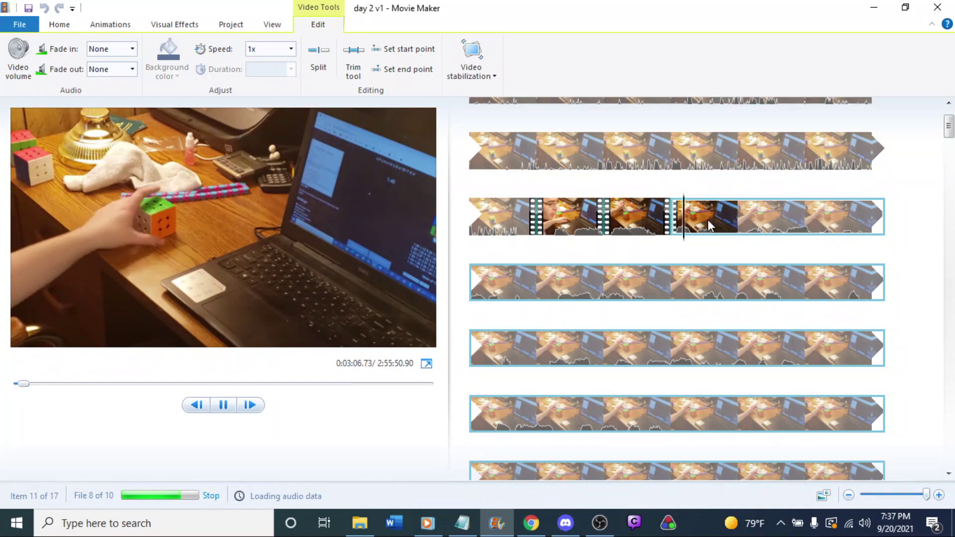
Step: Preview from the tenth clip into the eleventh and split the eleventh clip at 0:03:10.13
click(621, 227)
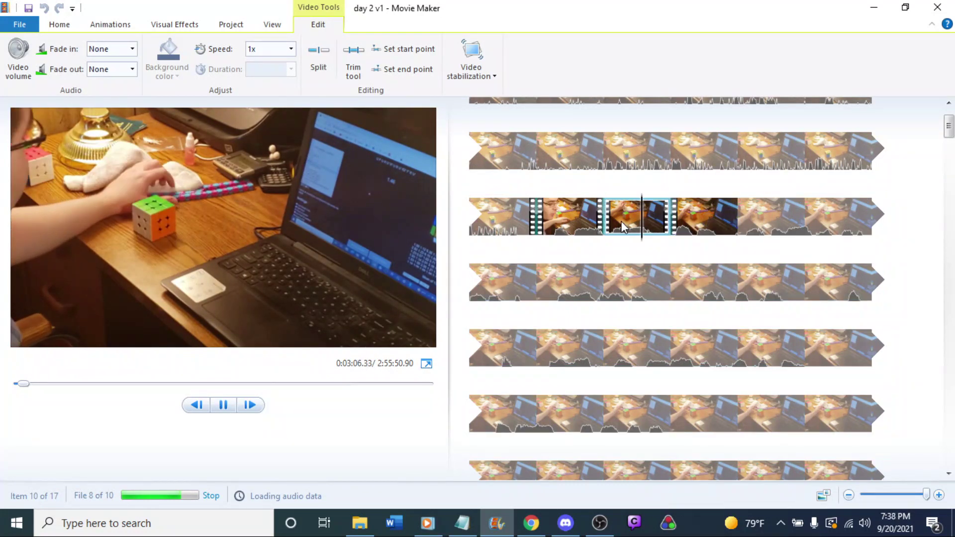
key(shift+End)
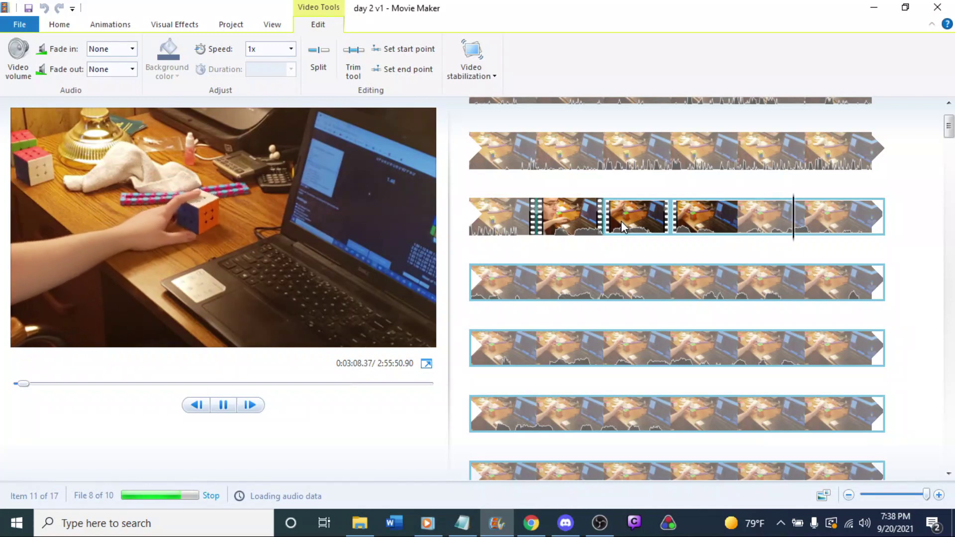
ctrl+click(620, 221)
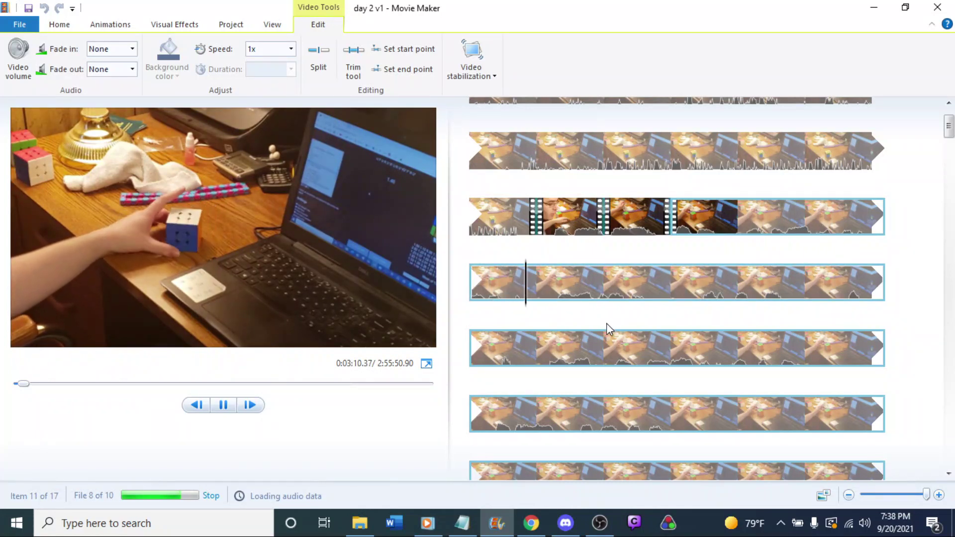
key(space)
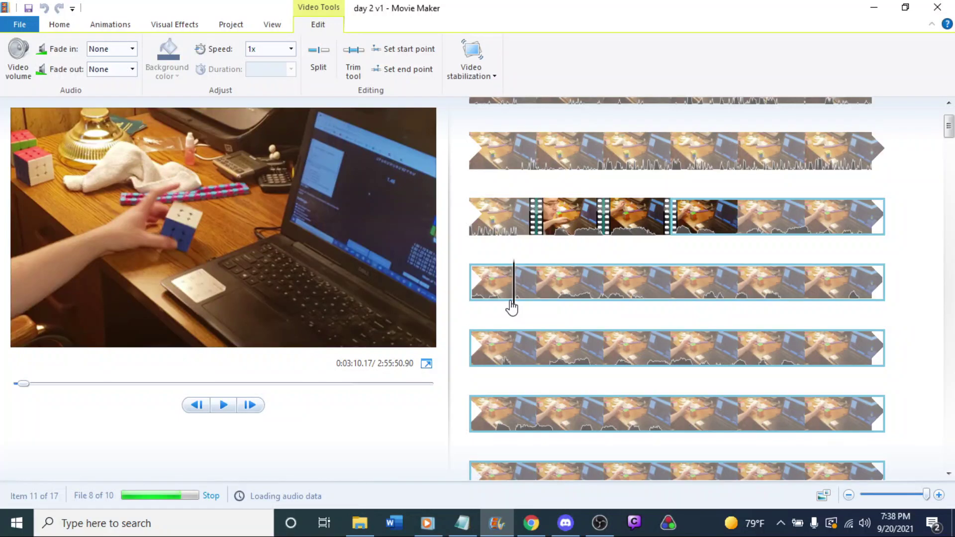
drag(517, 300, 510, 302)
right_click(511, 301)
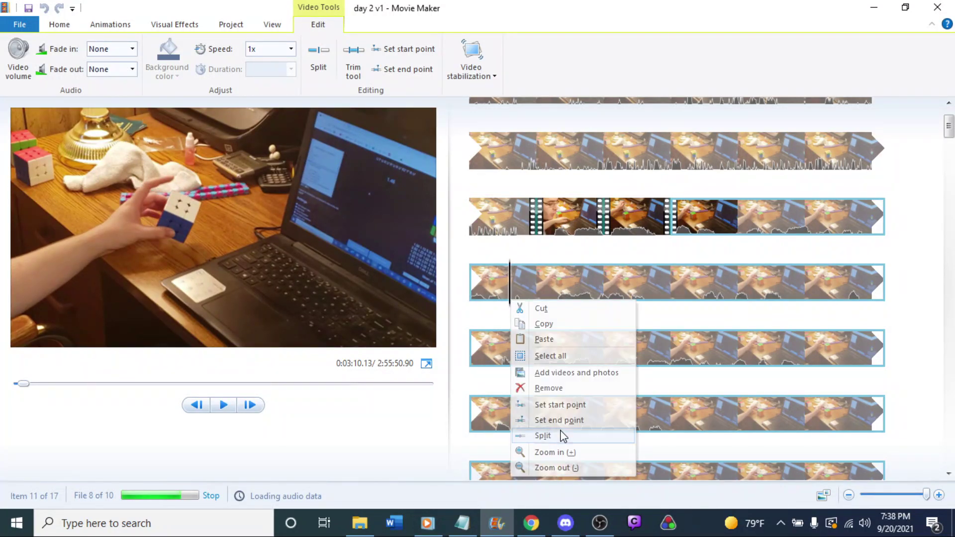
click(561, 435)
Step: Split the twelfth clip at 0:03:10.80 and remove the short piece before the split
drag(538, 305, 587, 312)
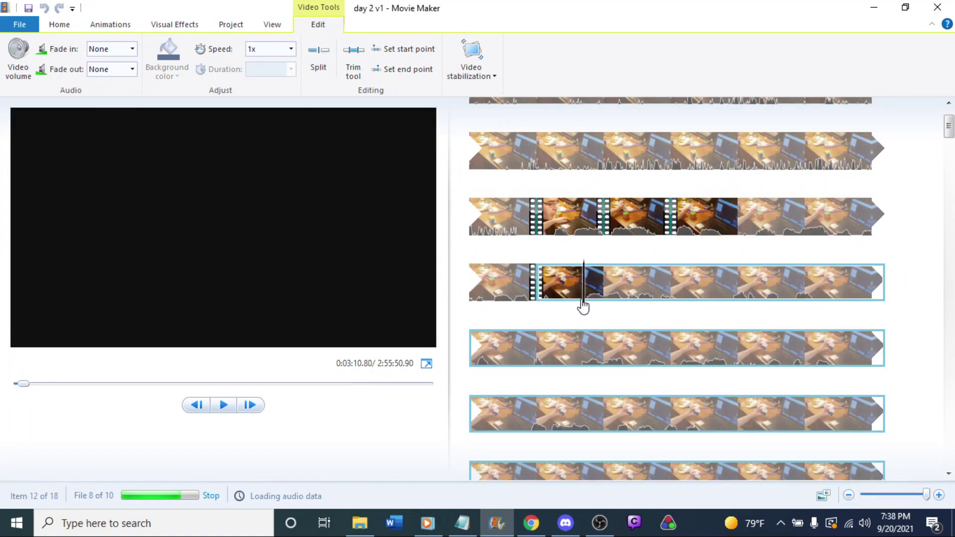
right_click(583, 306)
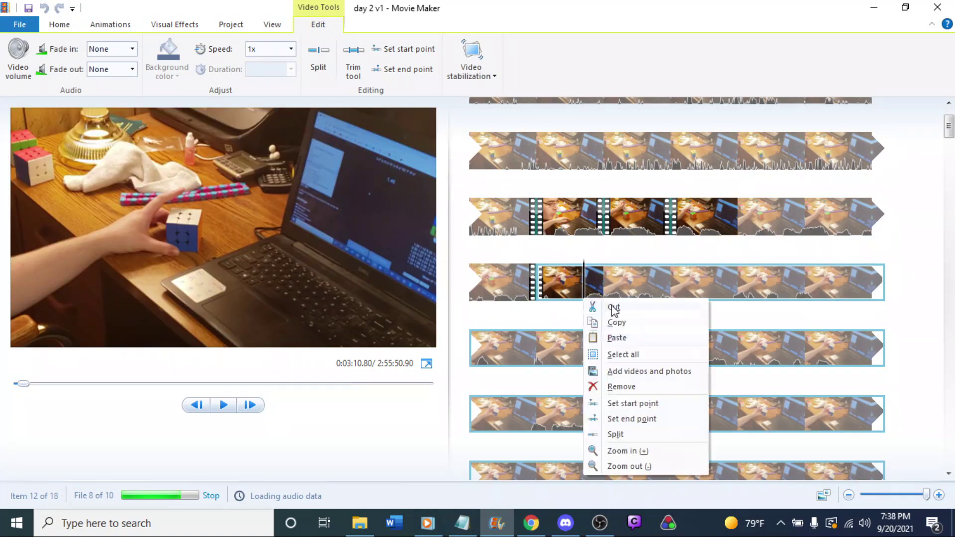
click(621, 435)
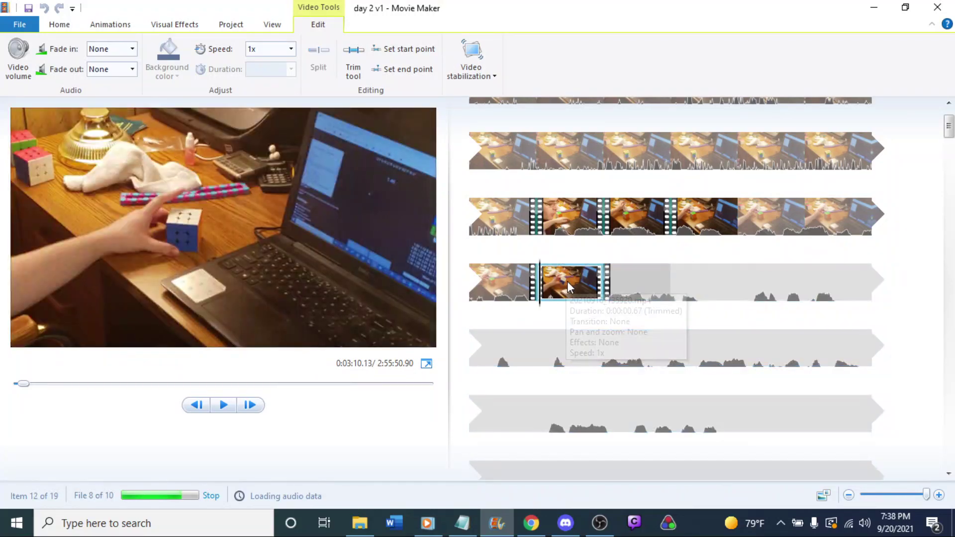
key(Delete)
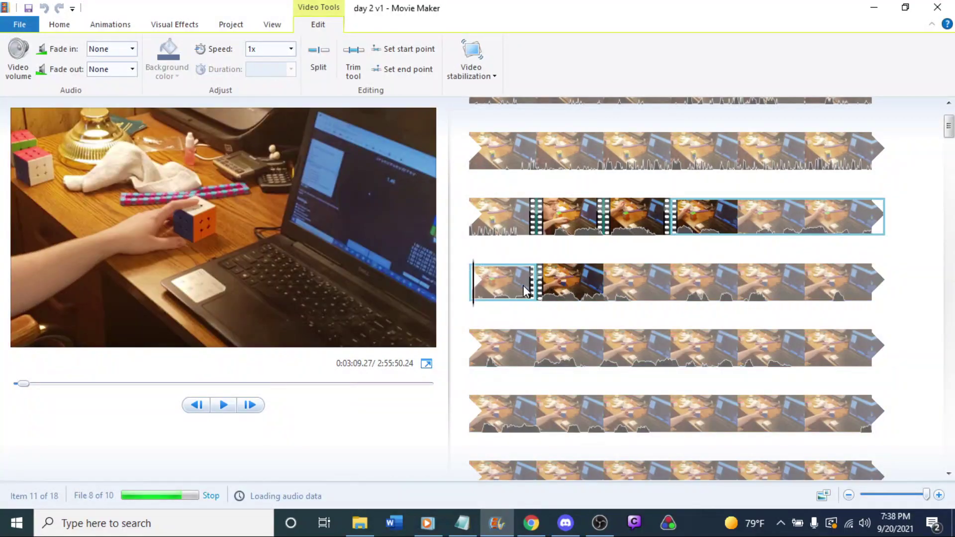
Step: Replay the footage from the end of the 64x eighth clip through the twelfth clip to review the cuts
click(743, 211)
key(space)
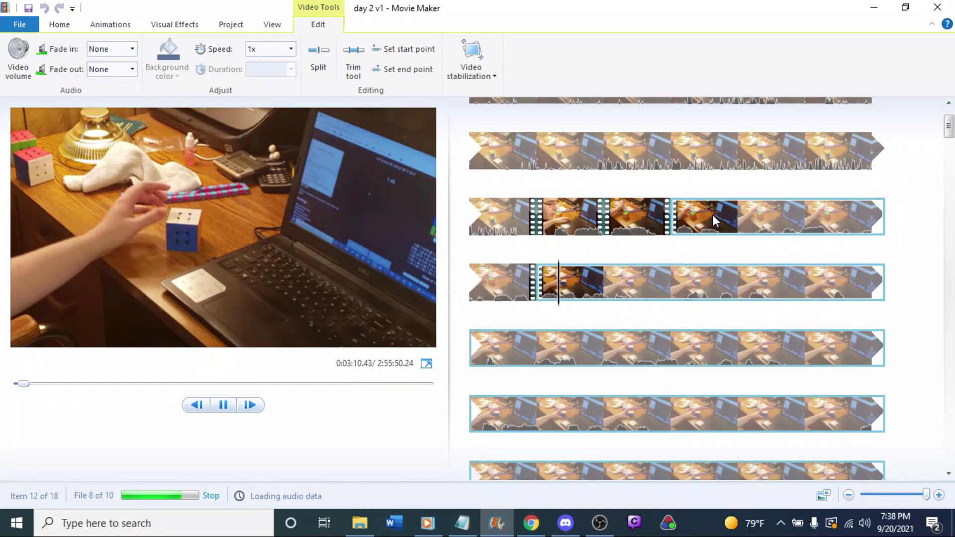
click(532, 219)
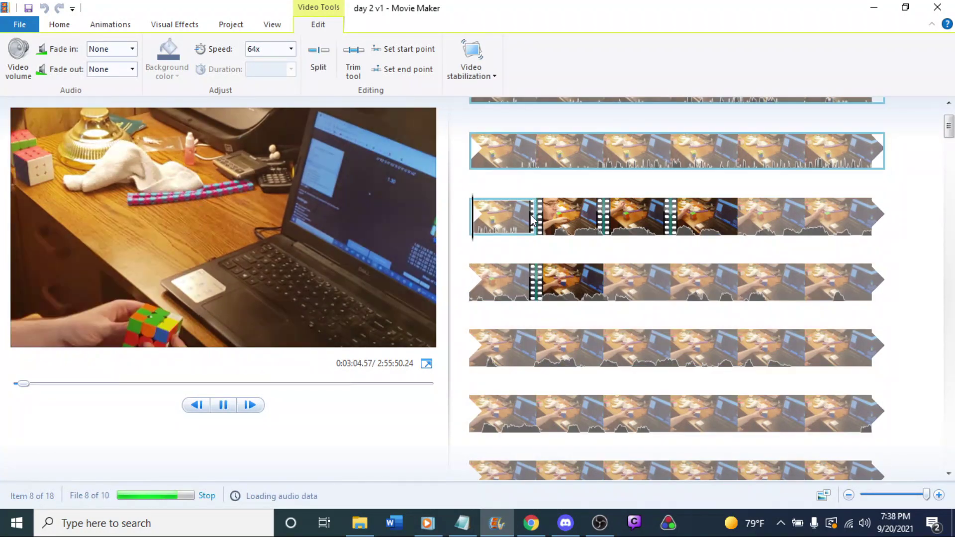
click(499, 219)
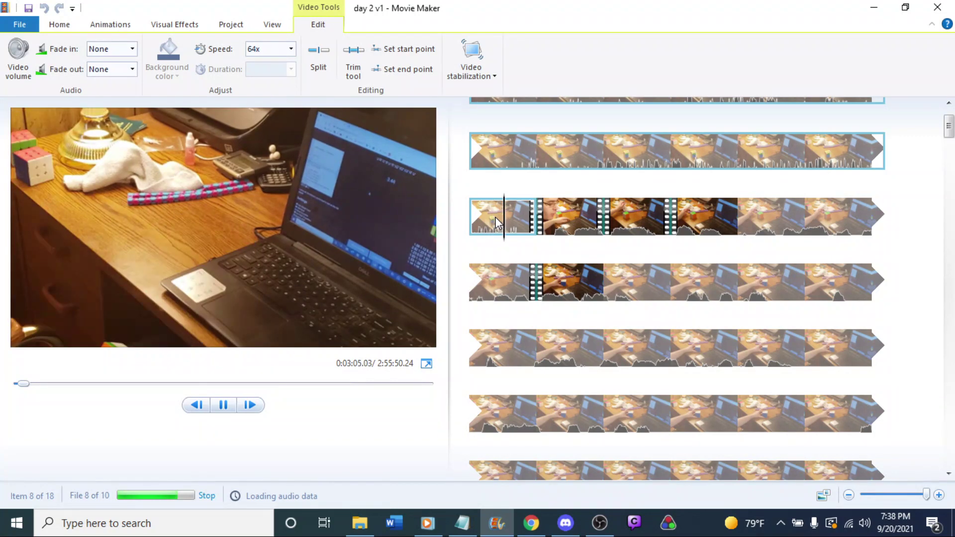
click(562, 218)
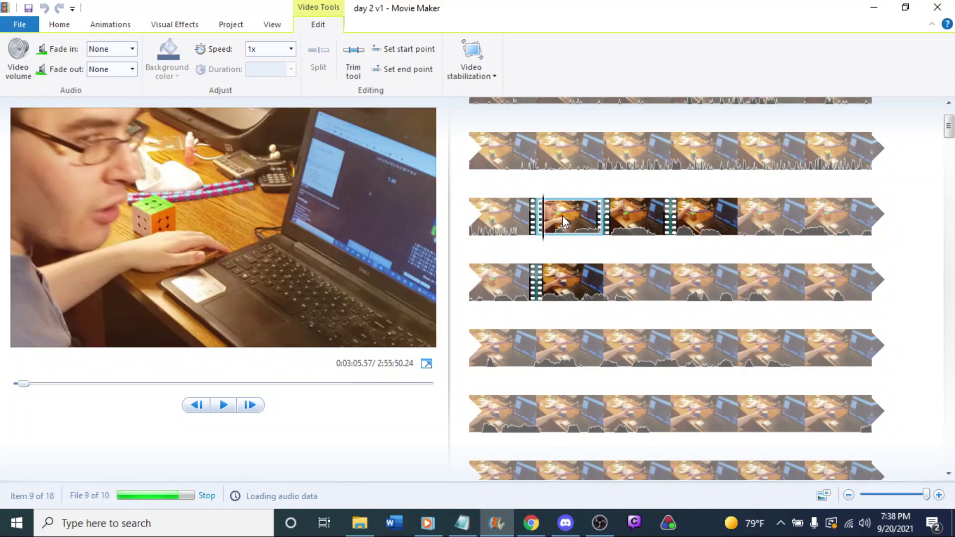
key(space)
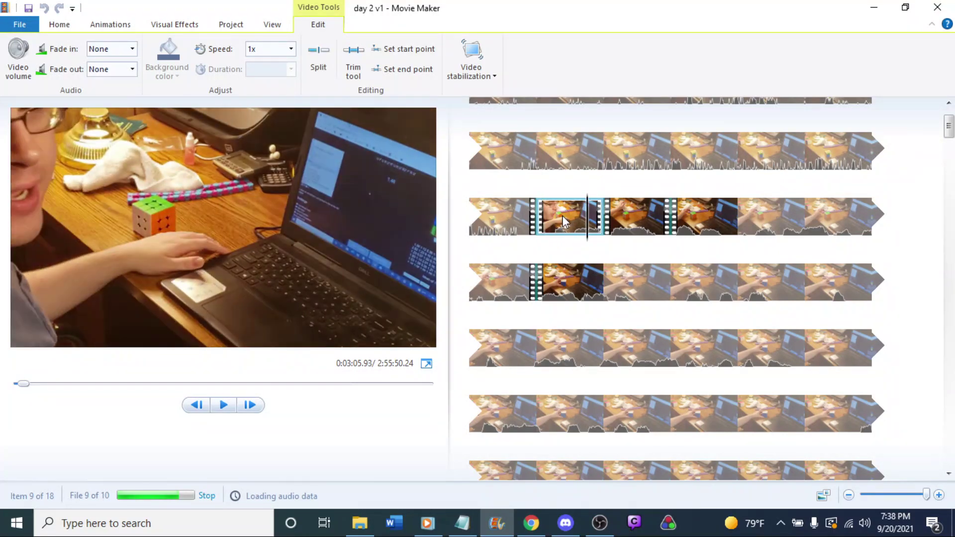
click(562, 216)
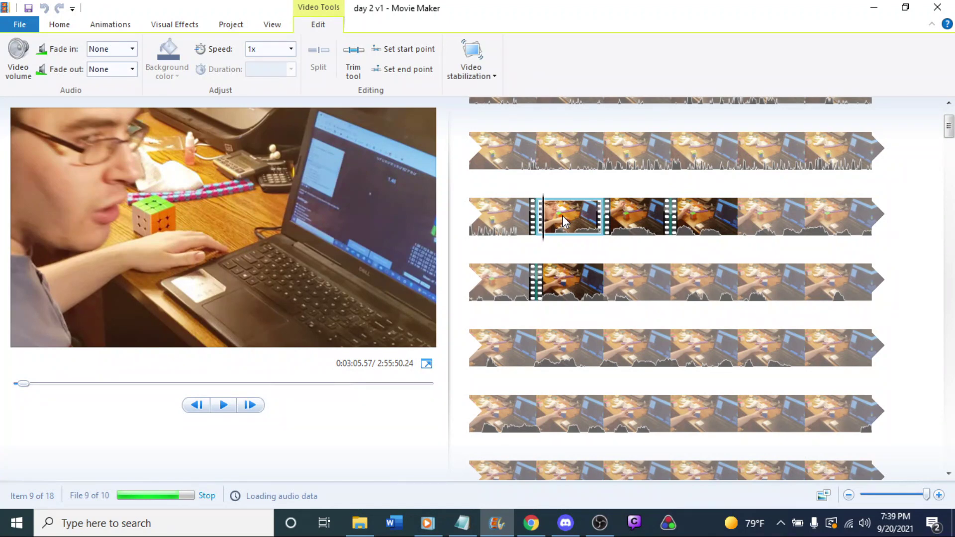
key(space)
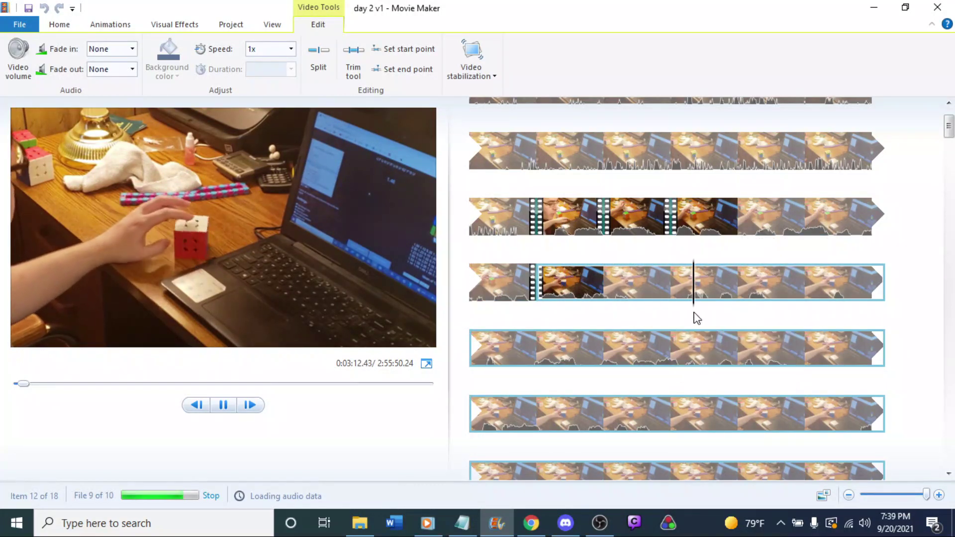
Step: Split the twelfth clip at 0:03:11.50
click(622, 288)
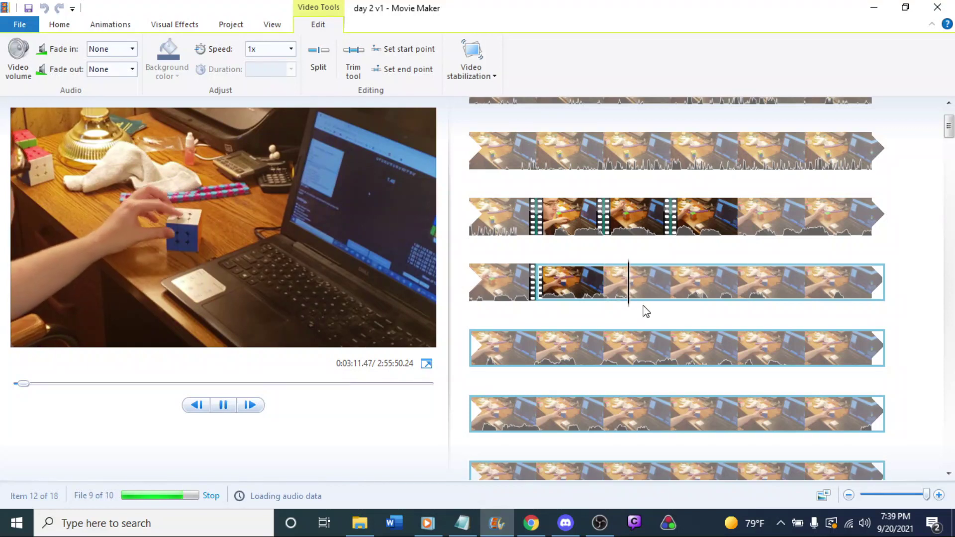
right_click(633, 305)
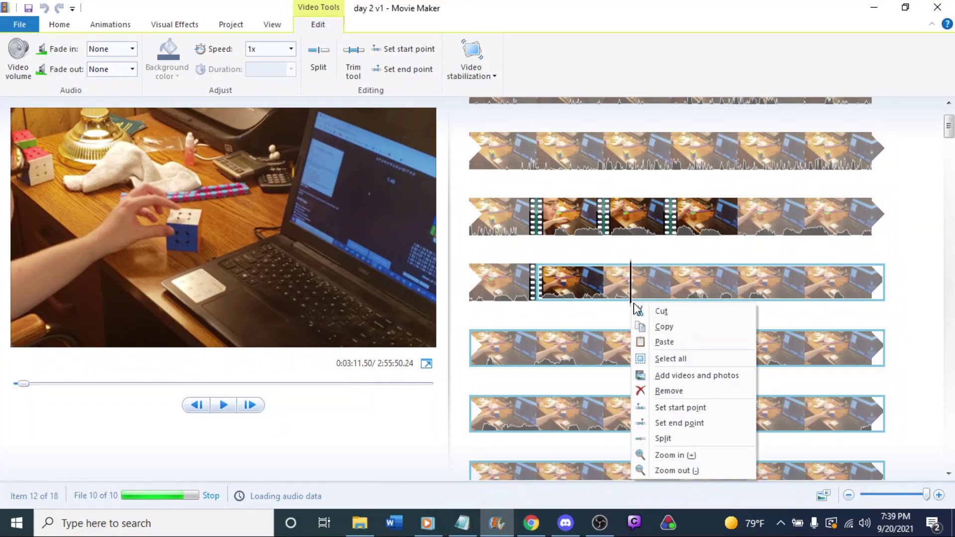
click(674, 439)
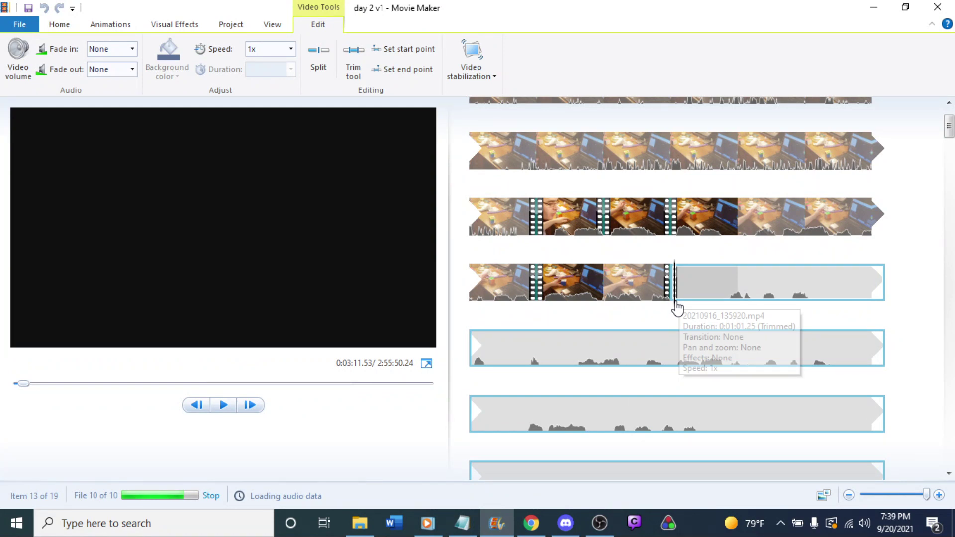
Step: Split the thirteenth clip at 0:03:12.30 and remove the short piece before the split
click(718, 298)
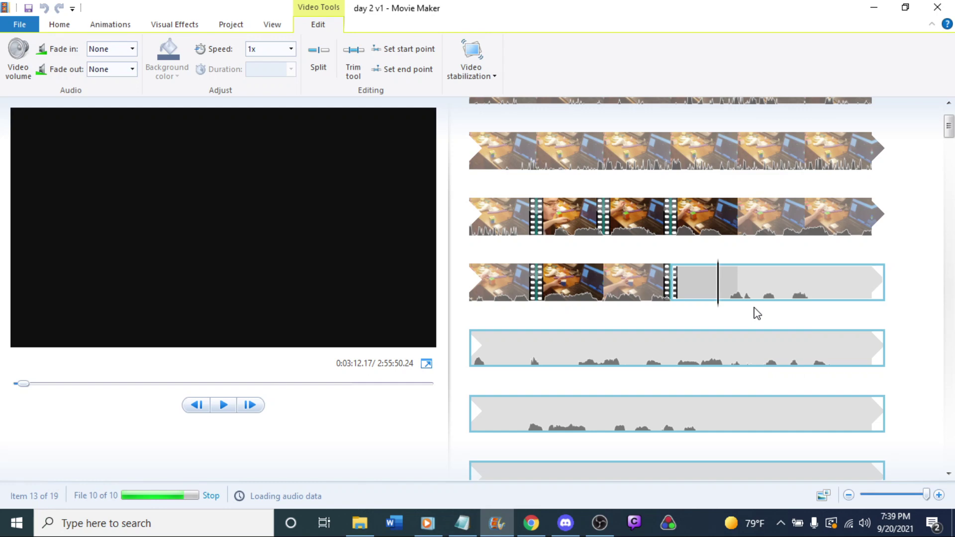
click(726, 303)
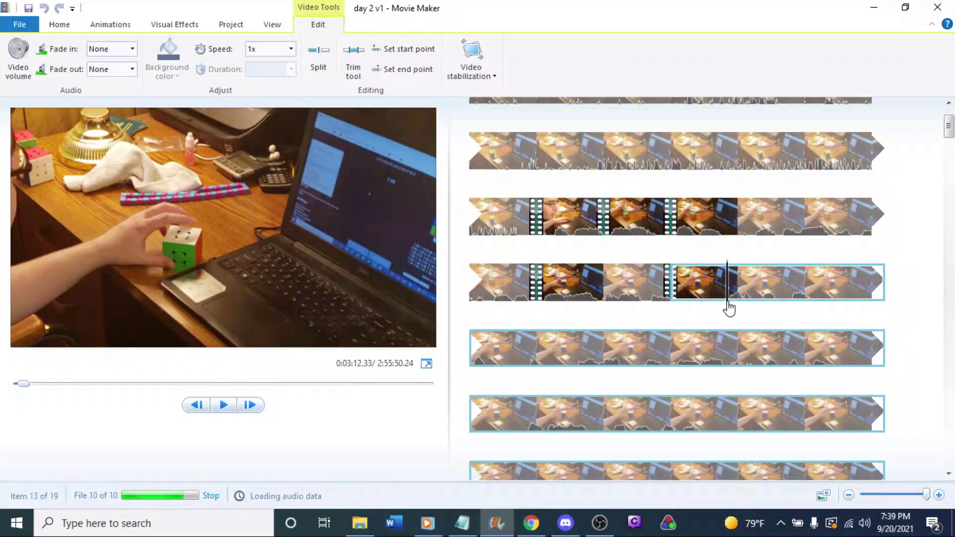
right_click(728, 303)
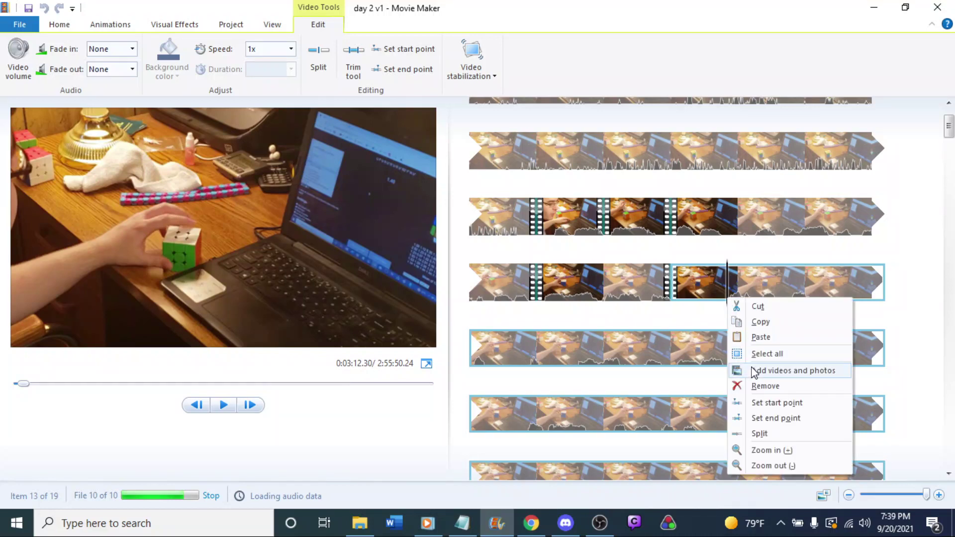
click(759, 433)
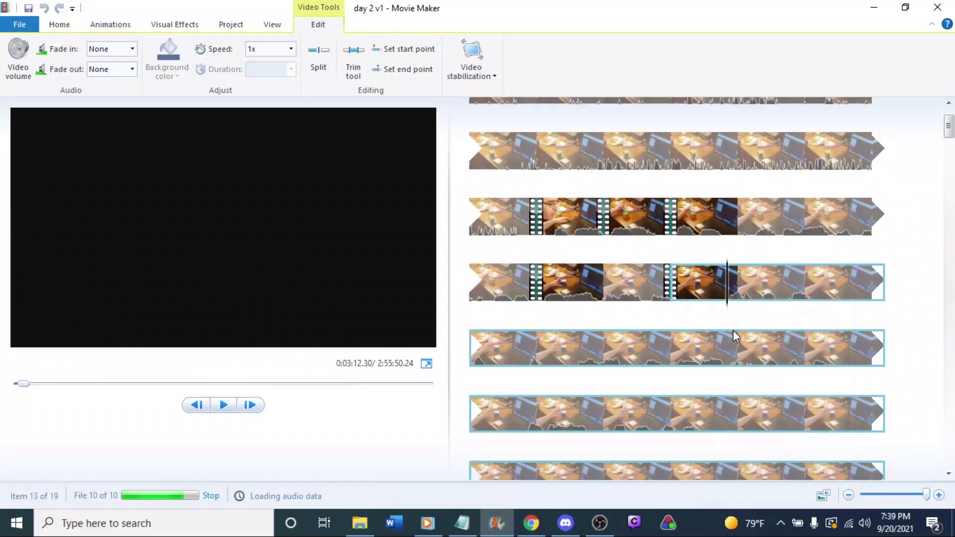
click(694, 276)
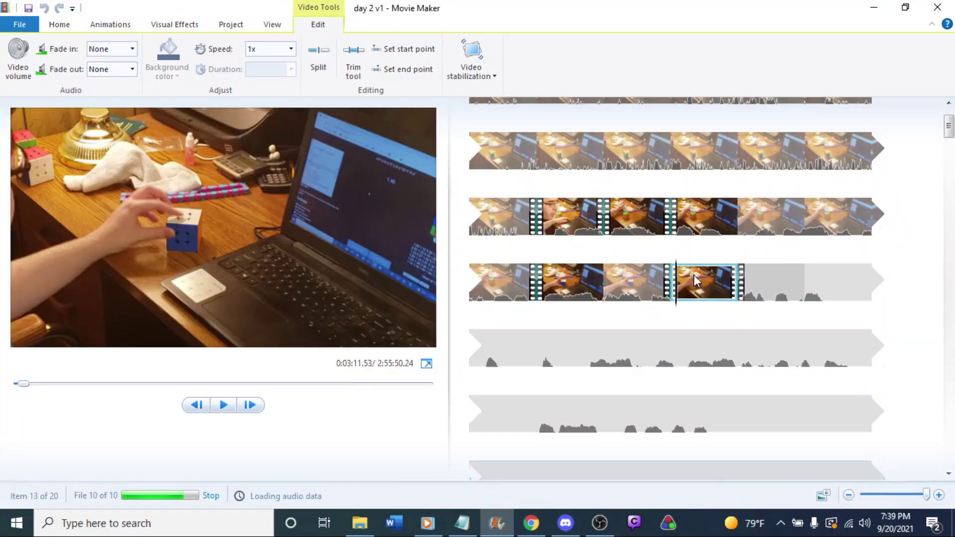
key(Delete)
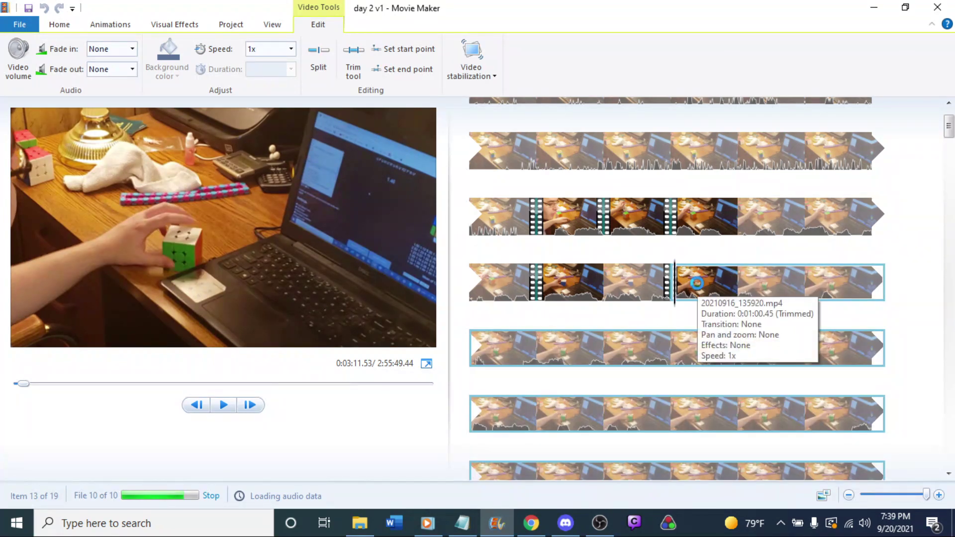
Step: Preview the transition from the twelfth into the thirteenth clip and undo the last removal and split
click(600, 523)
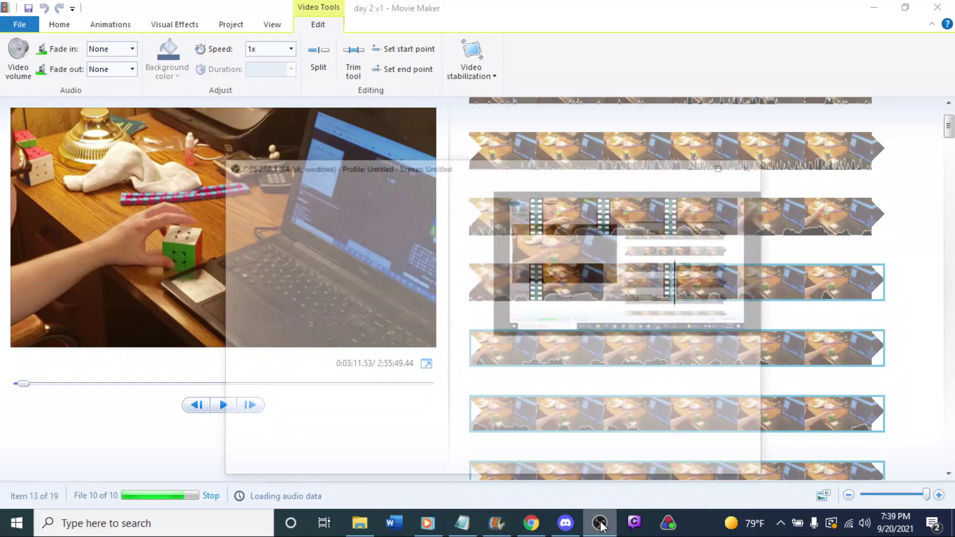
click(600, 523)
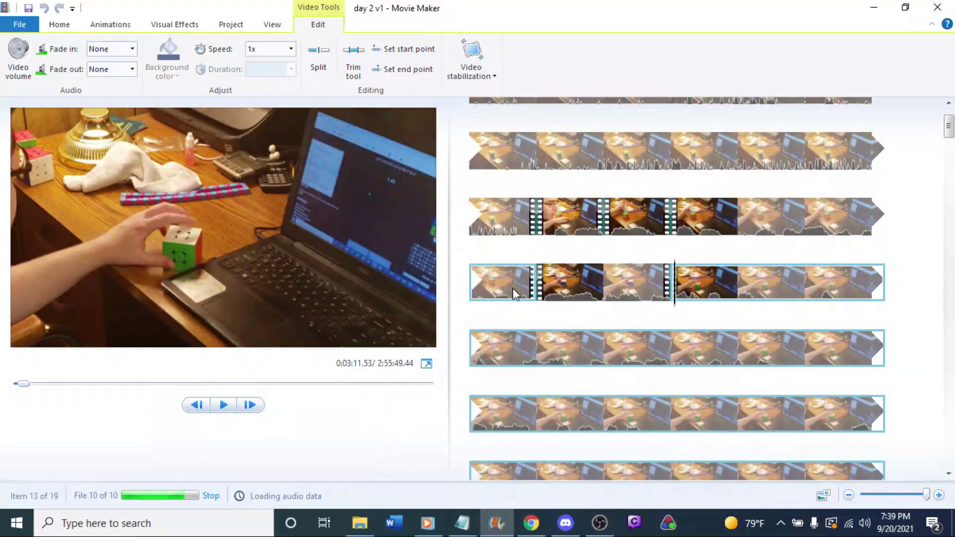
click(562, 283)
key(space)
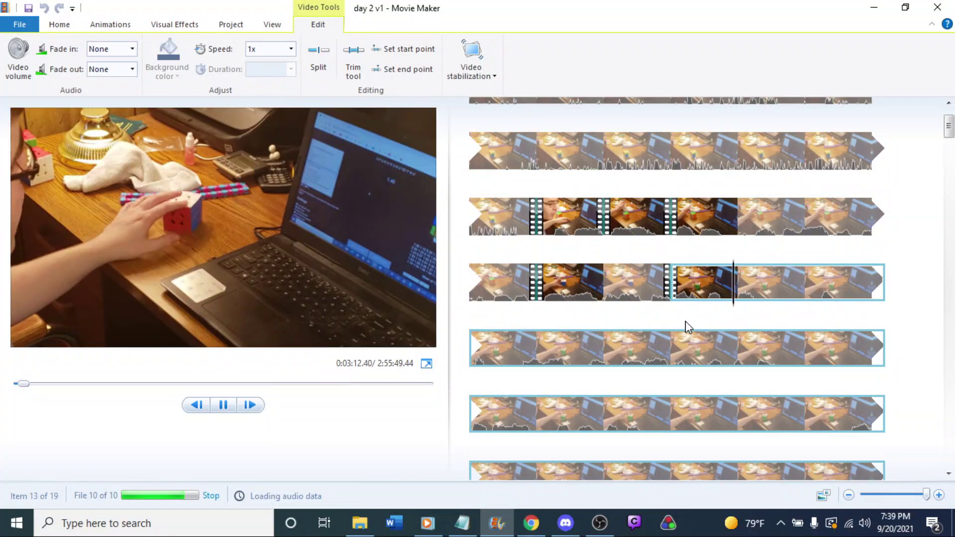
click(699, 278)
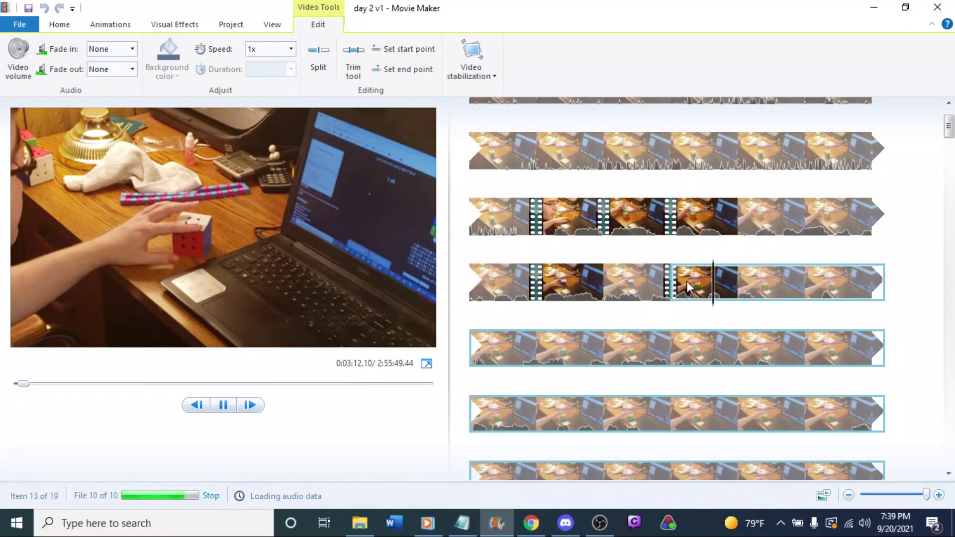
click(688, 282)
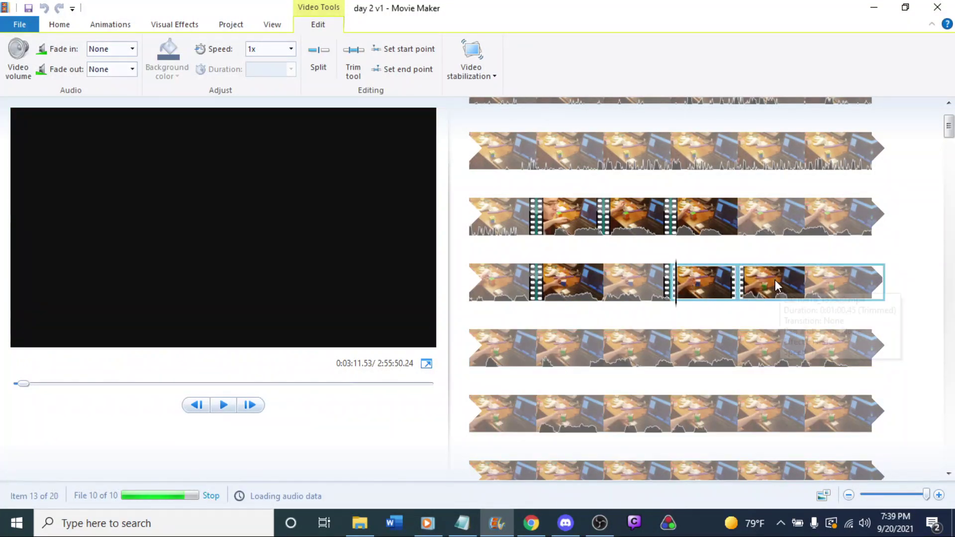
Step: Split the thirteenth clip at 0:03:12.17 and remove the short piece before the split
click(719, 301)
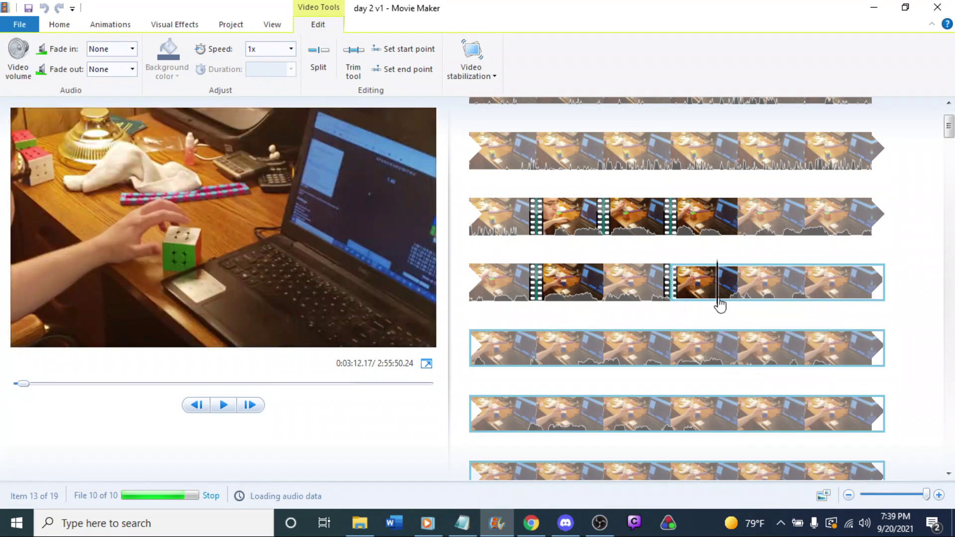
right_click(720, 305)
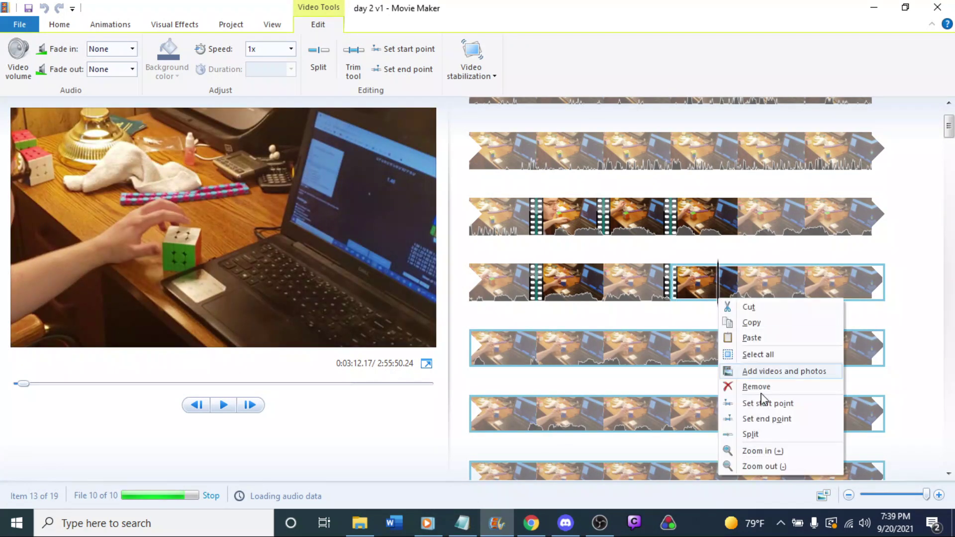
click(751, 434)
key(Delete)
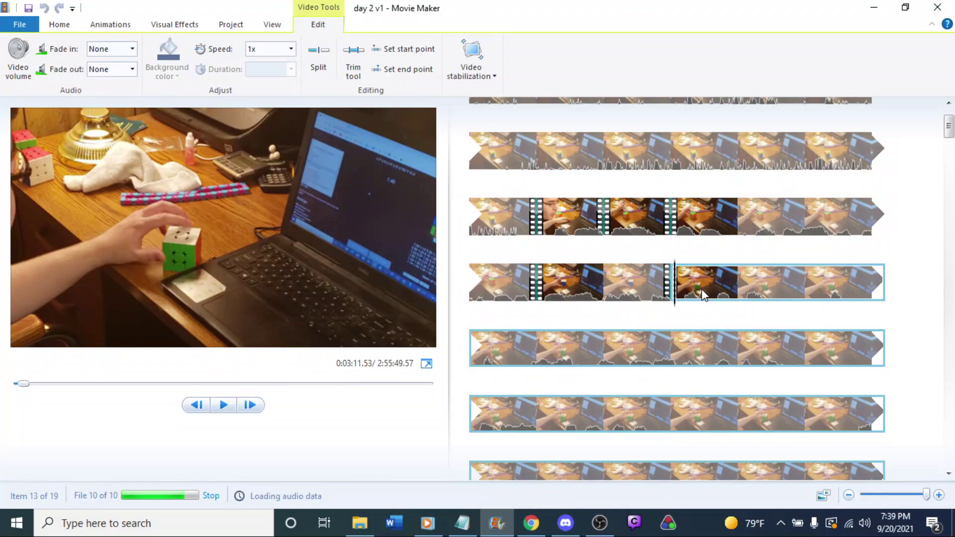
Step: Preview the transition from the twelfth into the thirteenth clip and split the thirteenth clip at 0:03:13.00
click(648, 283)
key(space)
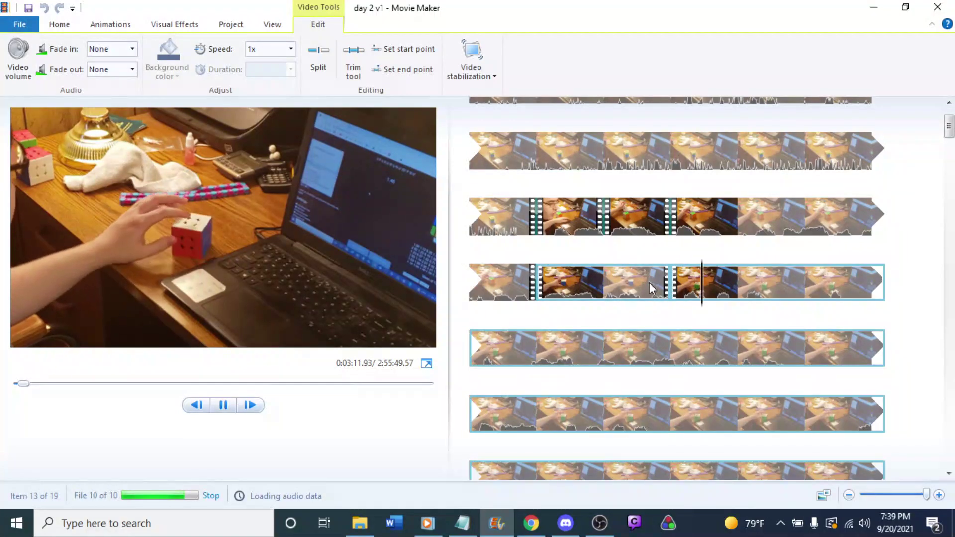
click(774, 298)
right_click(776, 301)
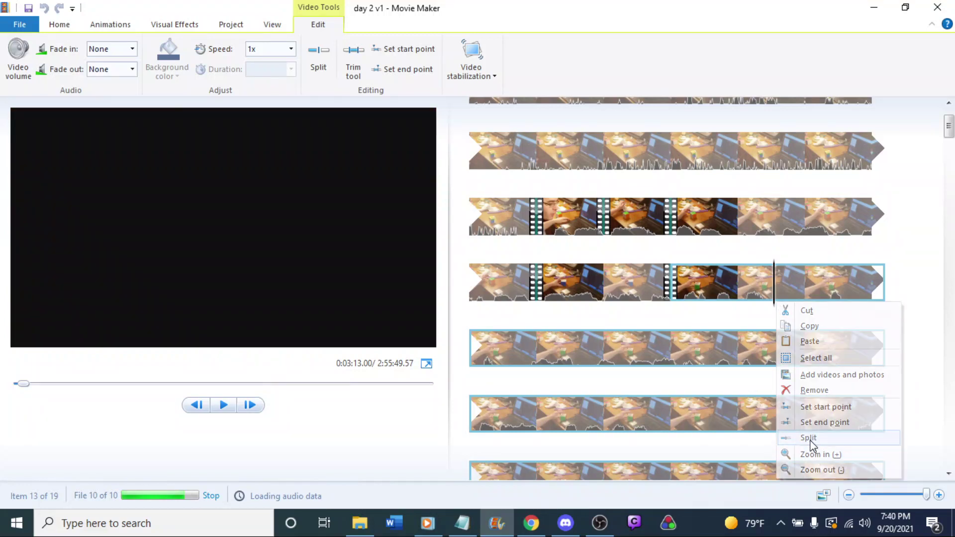
click(809, 438)
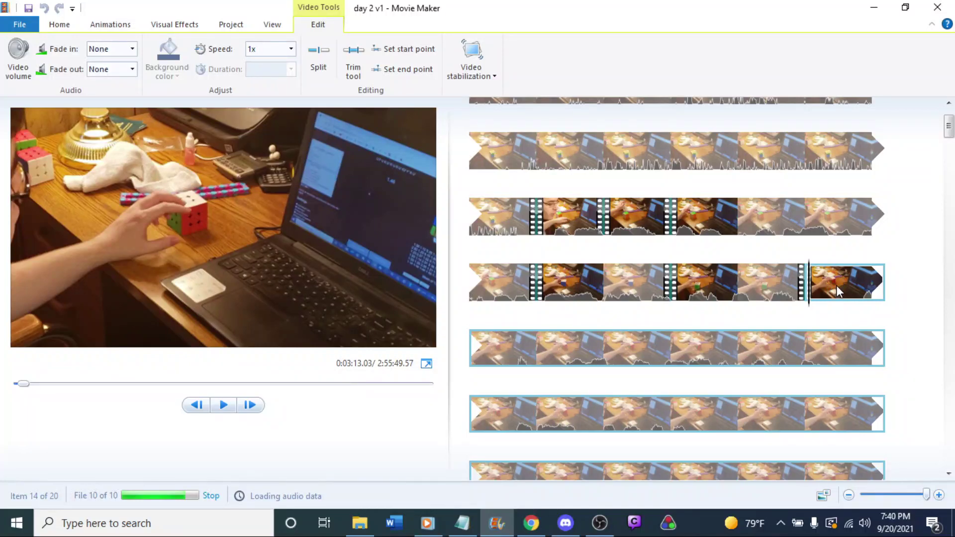
Step: Minimize the video project and check the recording status in OBS
click(874, 6)
click(600, 522)
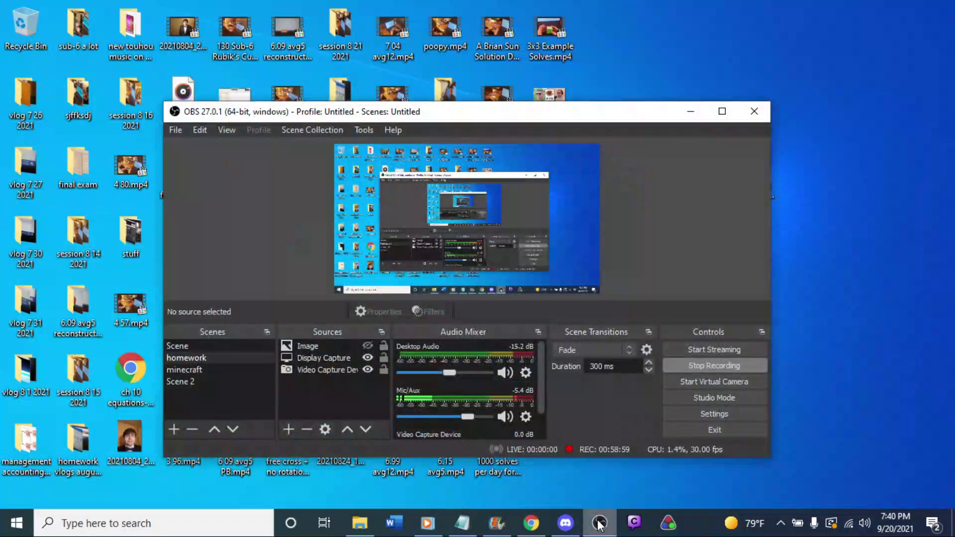
click(600, 523)
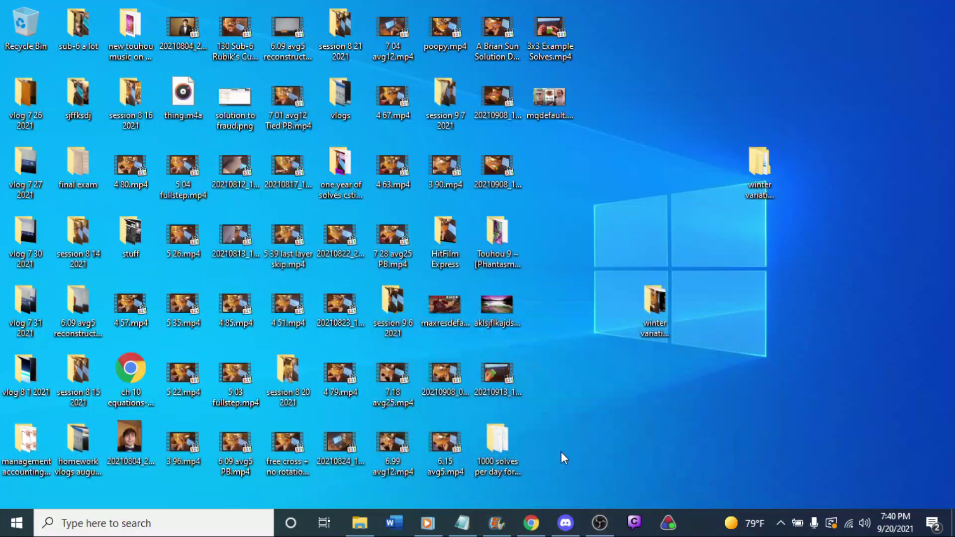
Step: Look at winter variation new algs.txt in Notepad and open YouTube in Chrome
click(530, 522)
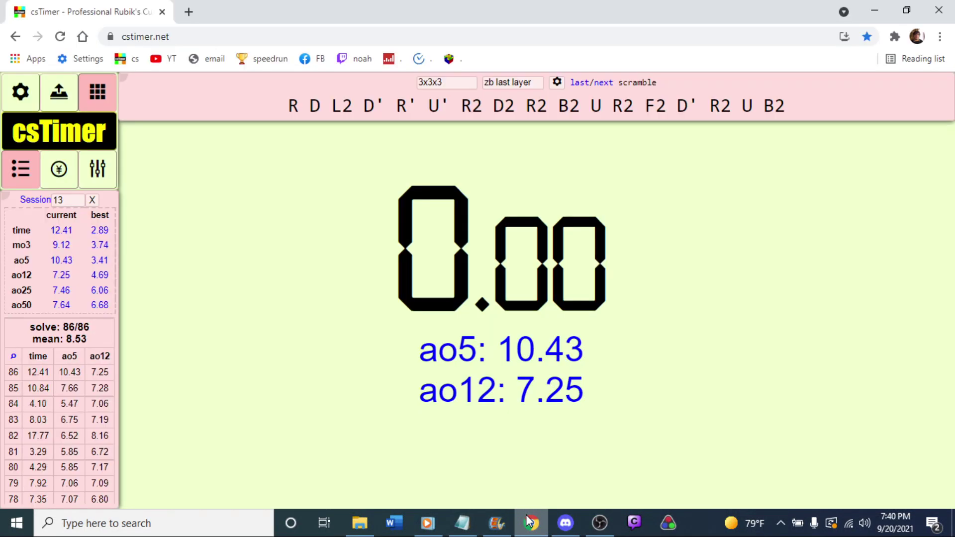
click(530, 523)
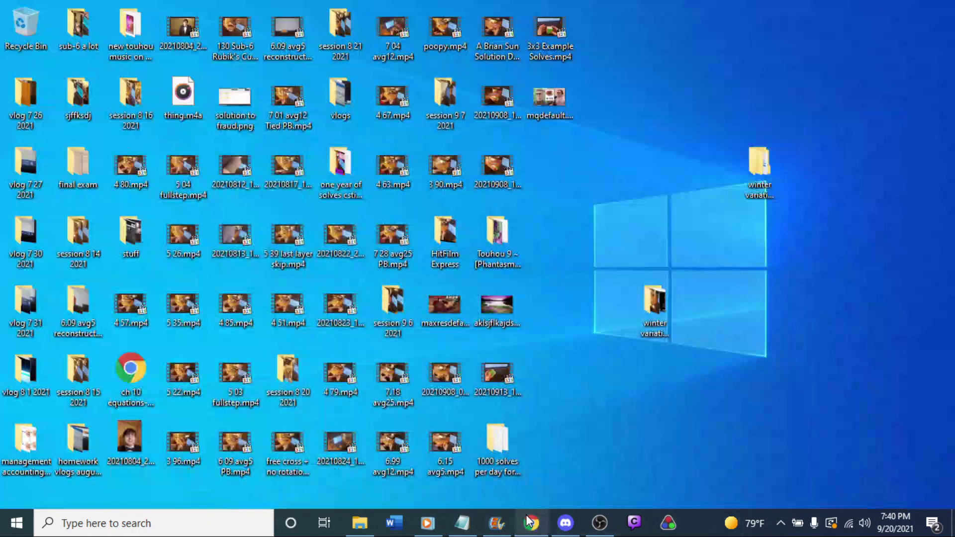
click(530, 522)
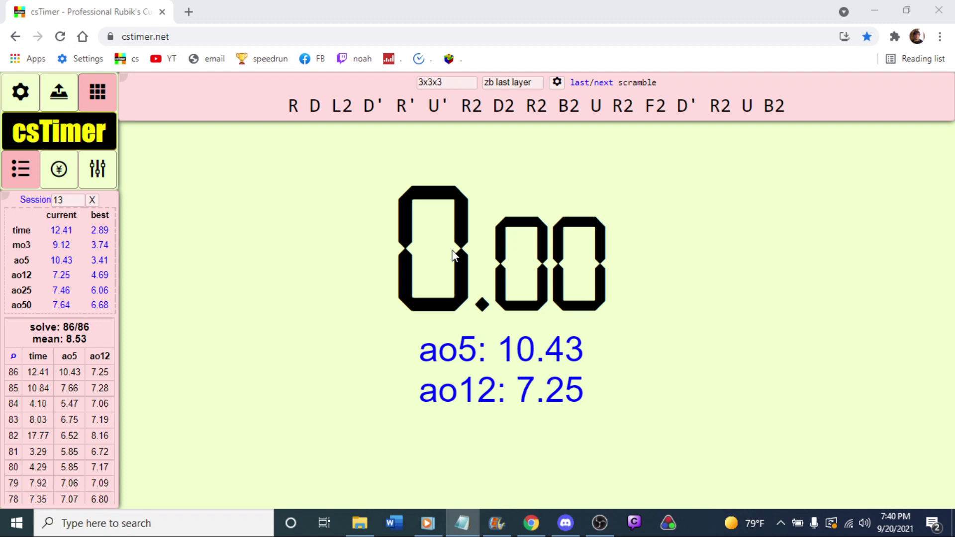
key(alt+Tab)
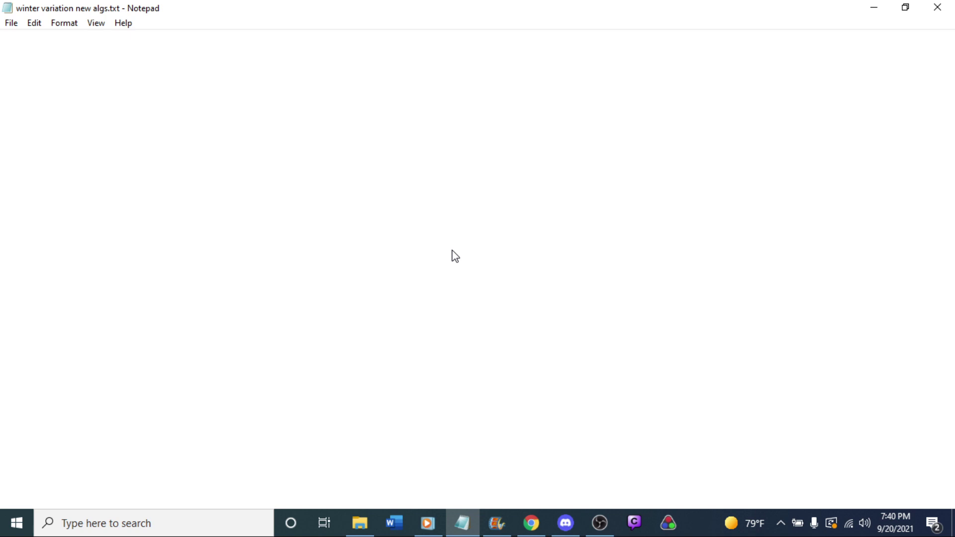
key(alt+F4)
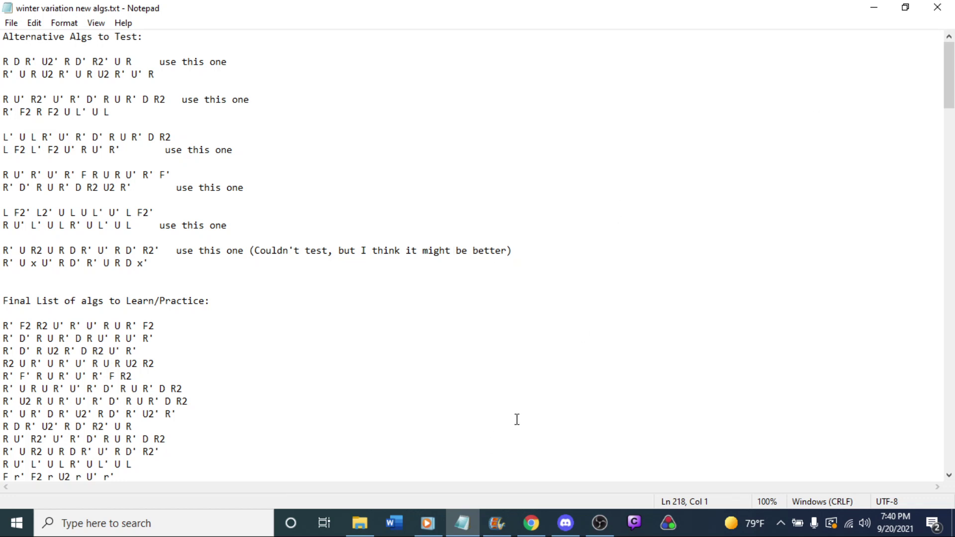
click(531, 524)
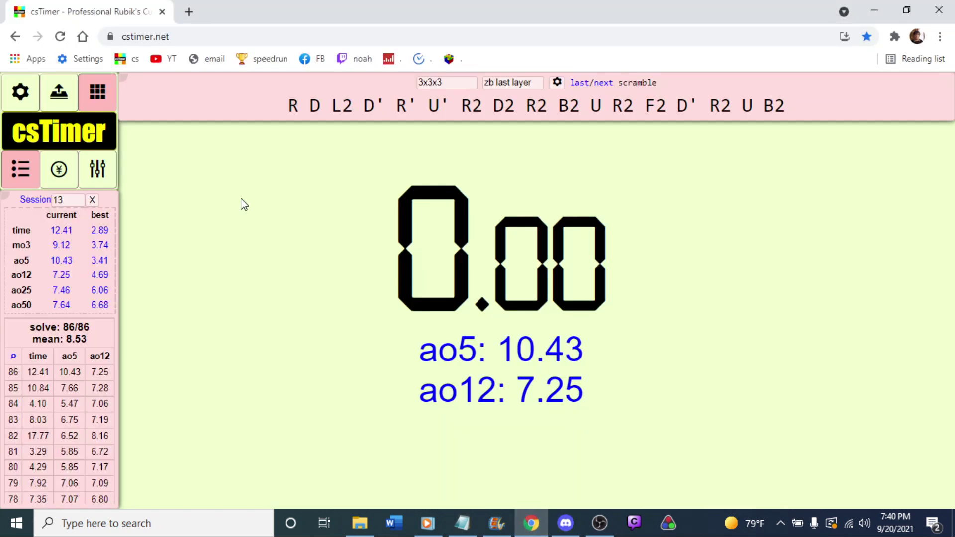
click(166, 63)
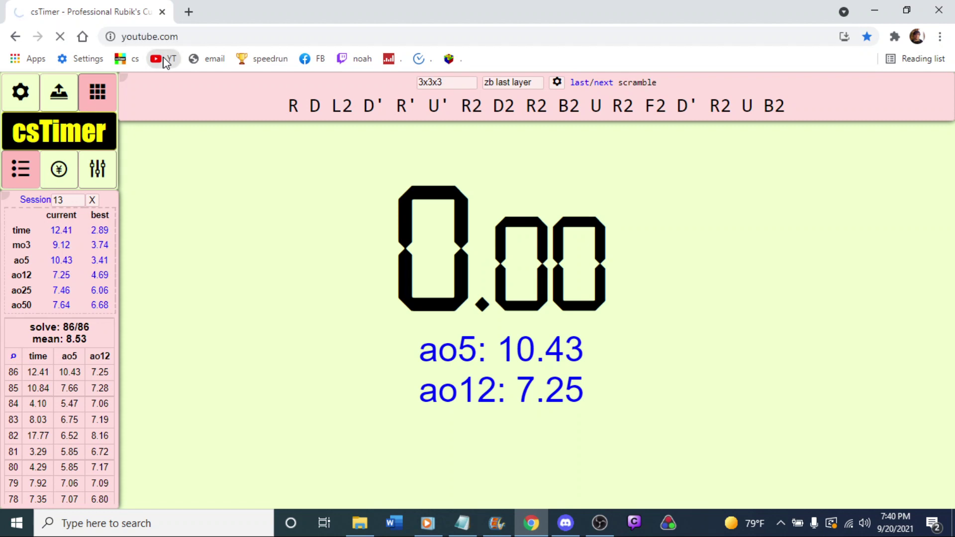